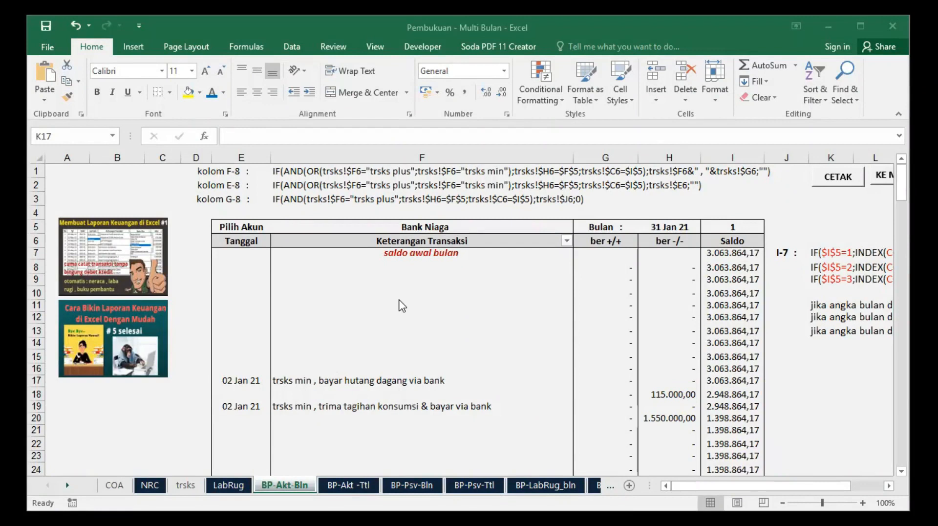
Step: Inspect the formulas in transaction cell F9, month number cell I5 and month date cell H5 of the monthly asset ledger
click(399, 299)
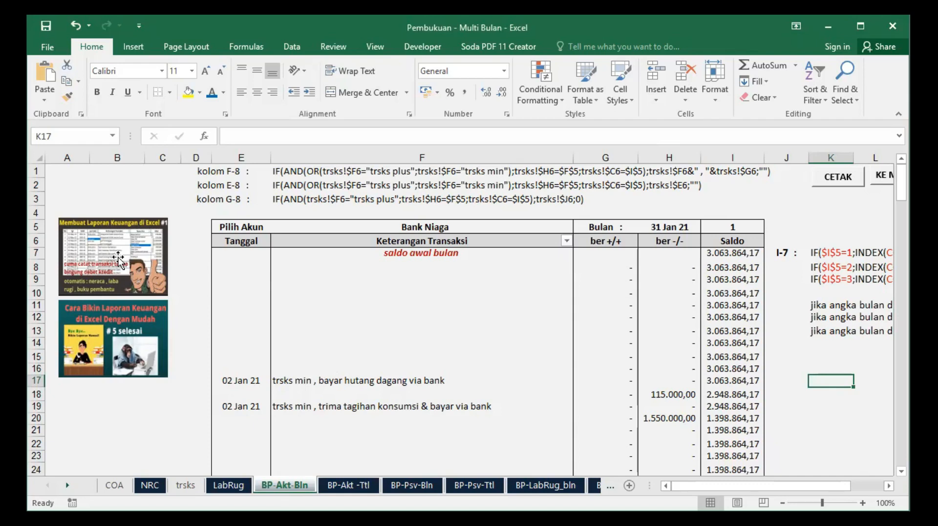
click(421, 282)
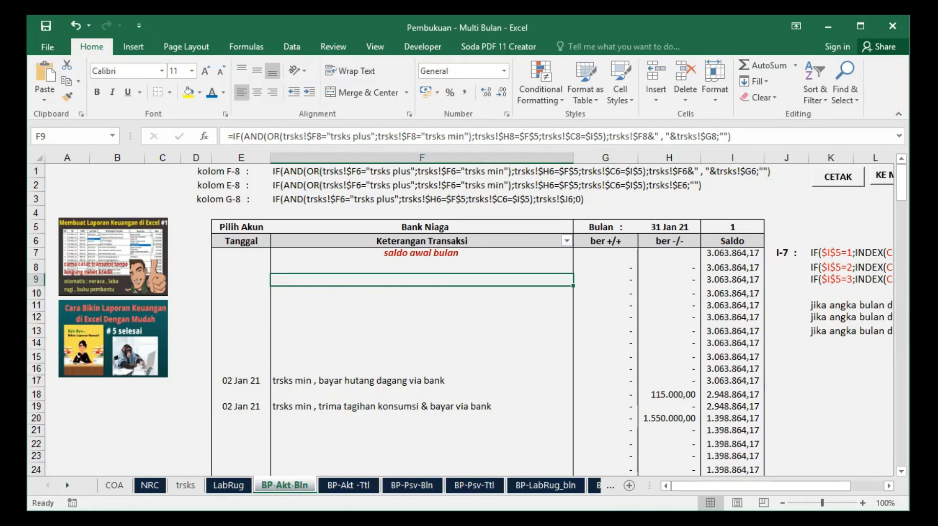
click(731, 226)
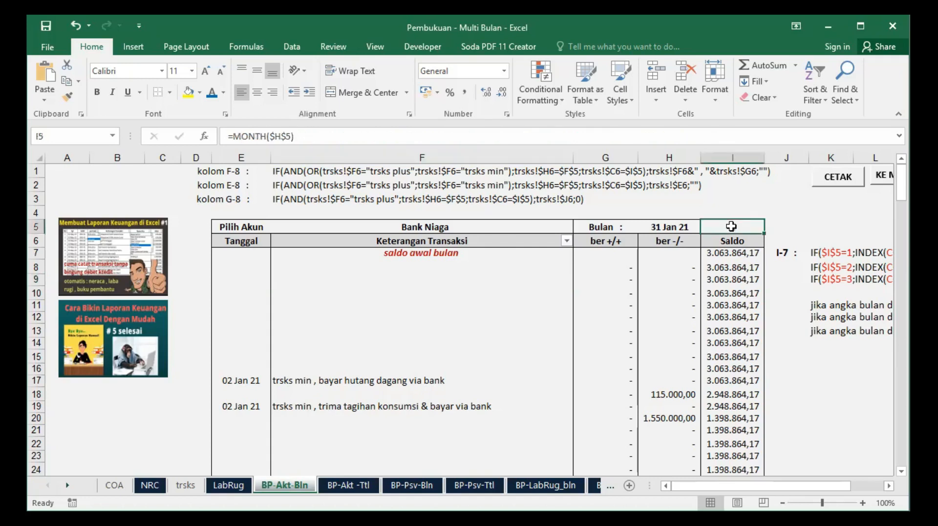
click(665, 225)
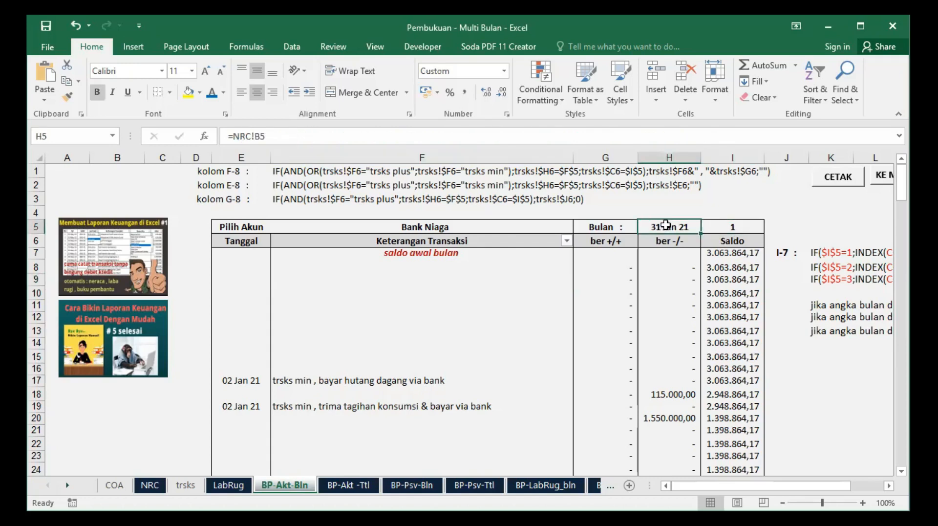
Step: Set the month selector in cell B5 of the NRC sheet to 28 Feb 21 and return to the BP-Akt-Bln sheet
click(150, 485)
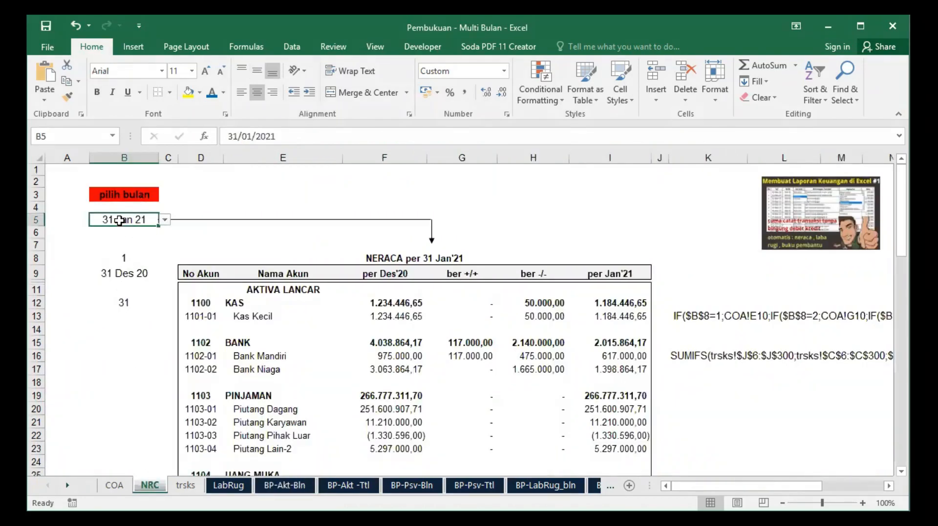
click(166, 223)
click(136, 245)
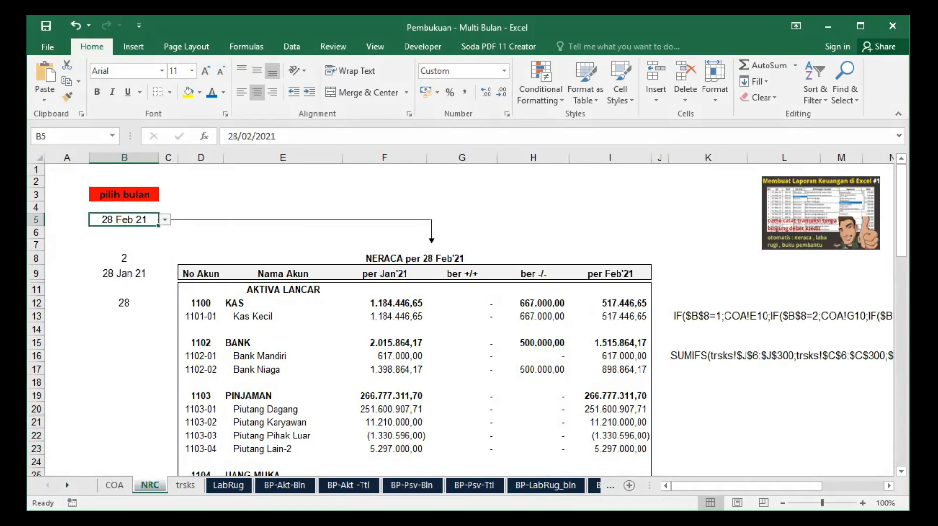
click(285, 485)
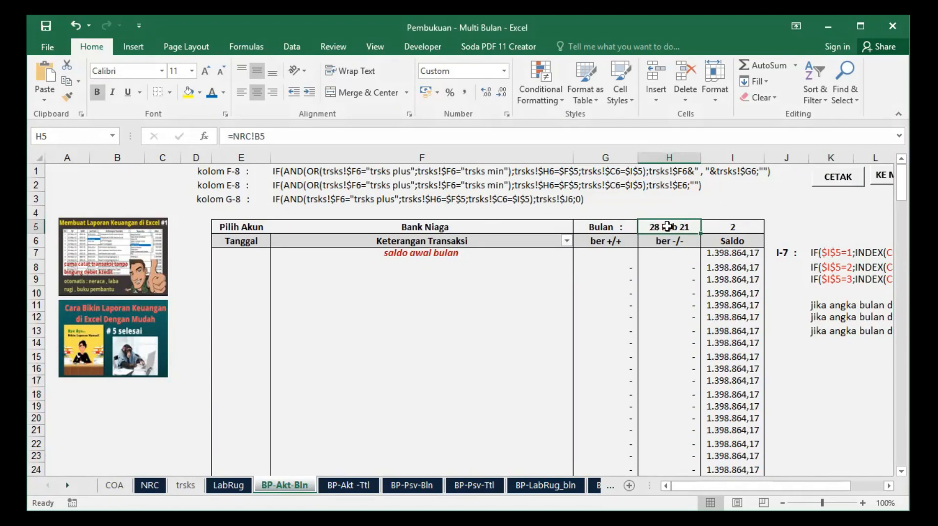
Step: Compare the month selected on the NRC sheet with the month number formula in cell I5 of BP-Akt-Bln
click(150, 485)
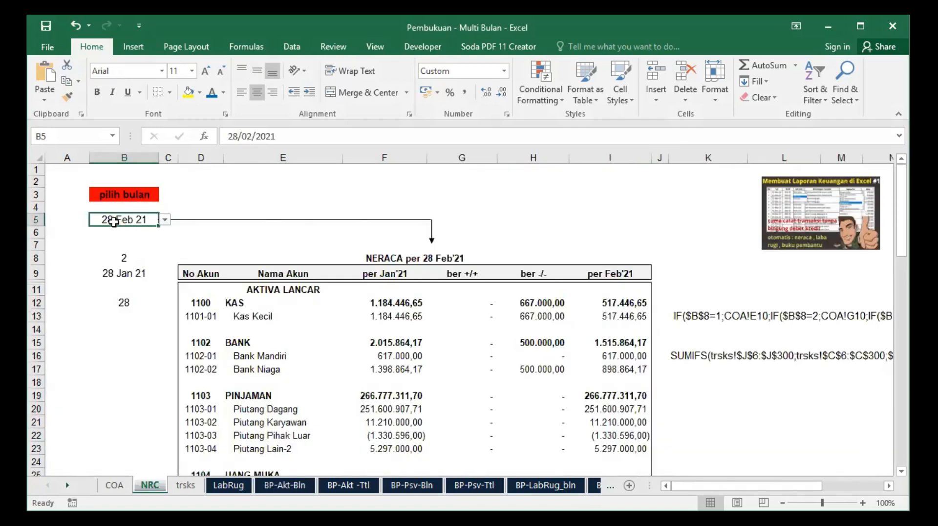
click(285, 485)
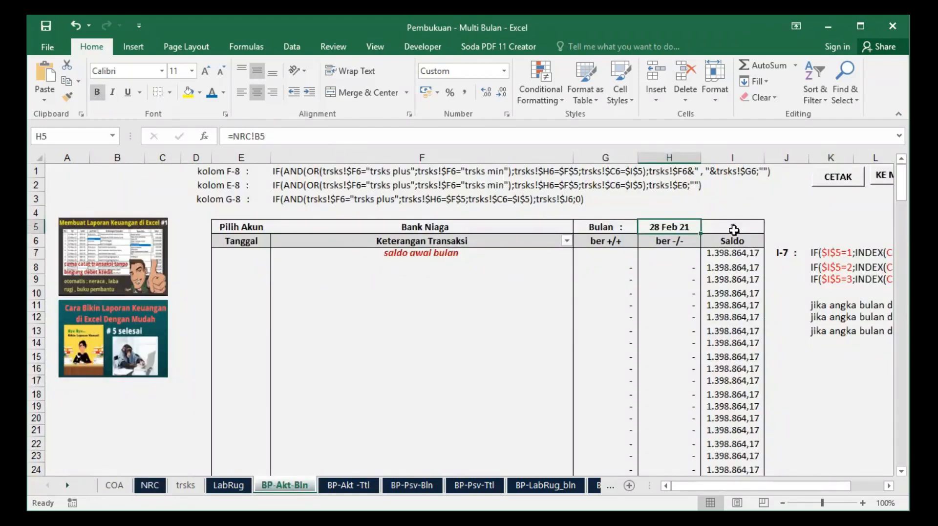
click(736, 225)
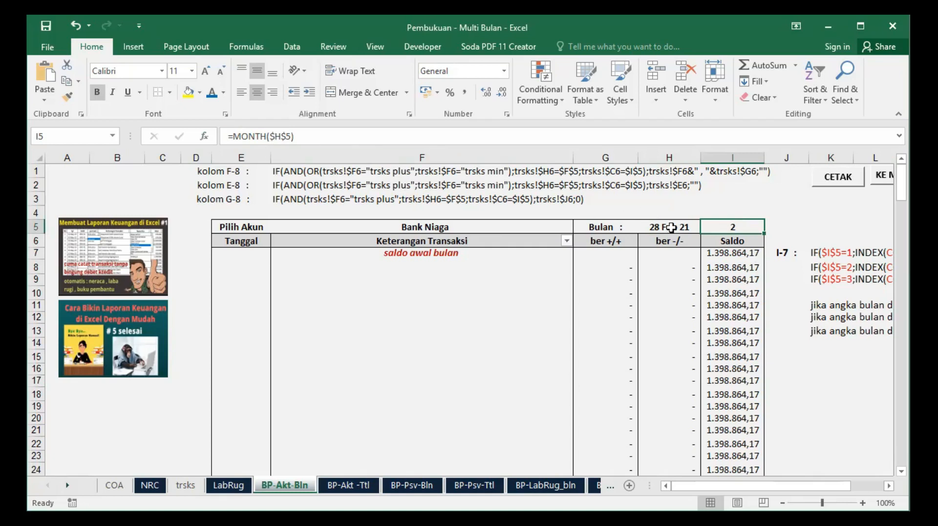
Step: Set the month selector in cell B5 of the NRC sheet to 31 Jan 21 and go back to BP-Akt-Bln
click(150, 485)
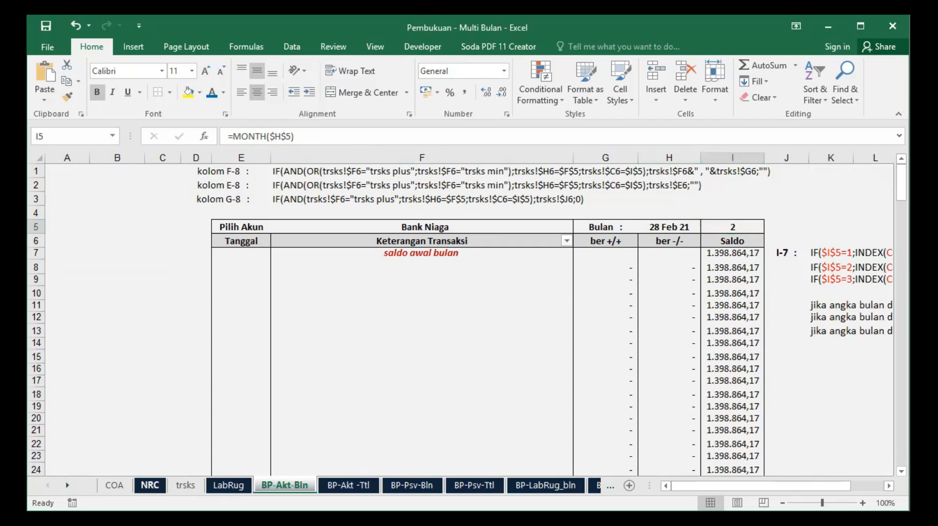
click(165, 220)
scroll(139, 244, up, 2)
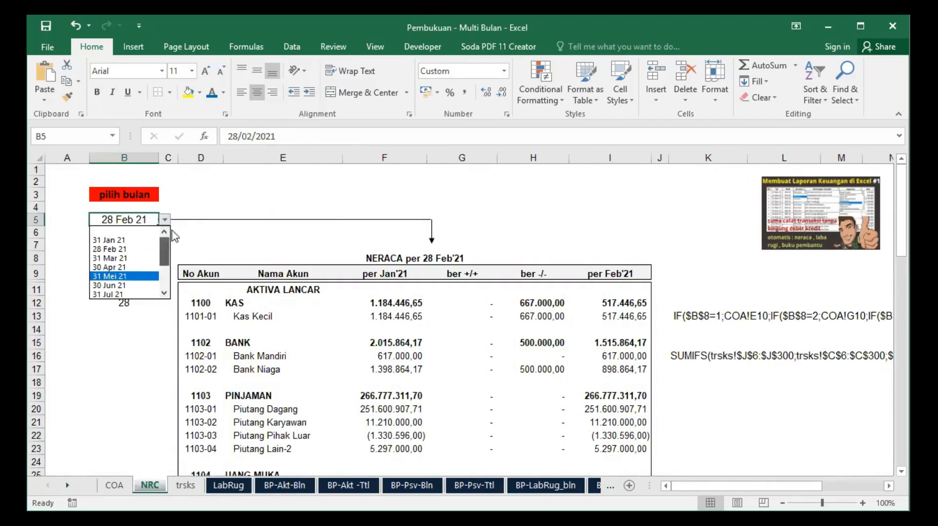
click(128, 240)
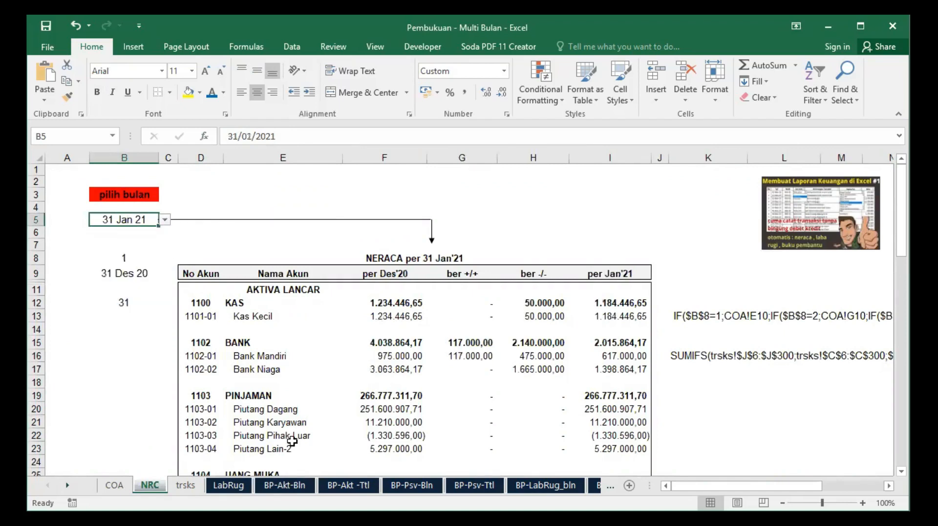
click(285, 485)
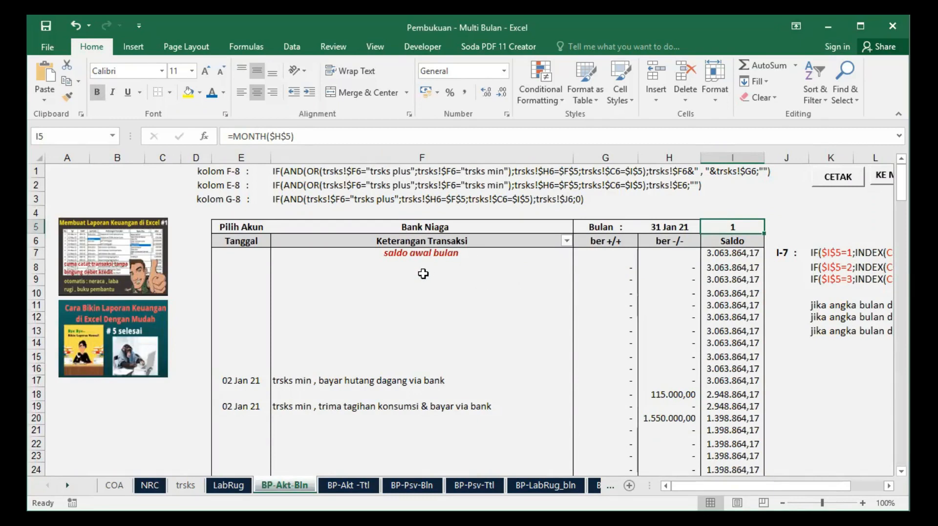
Step: Redefine the list validation source of account cell F5 as the asset account names in B10:B41 of the COA sheet
click(423, 264)
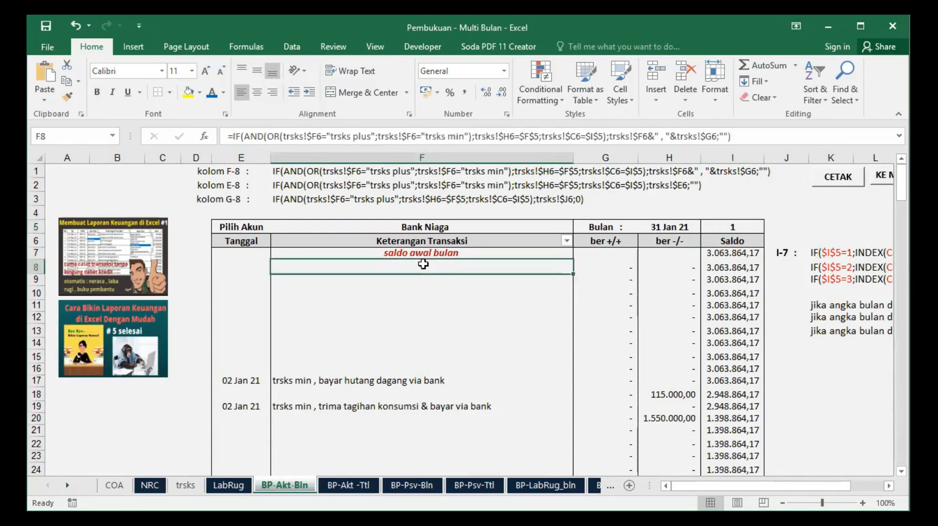
click(425, 222)
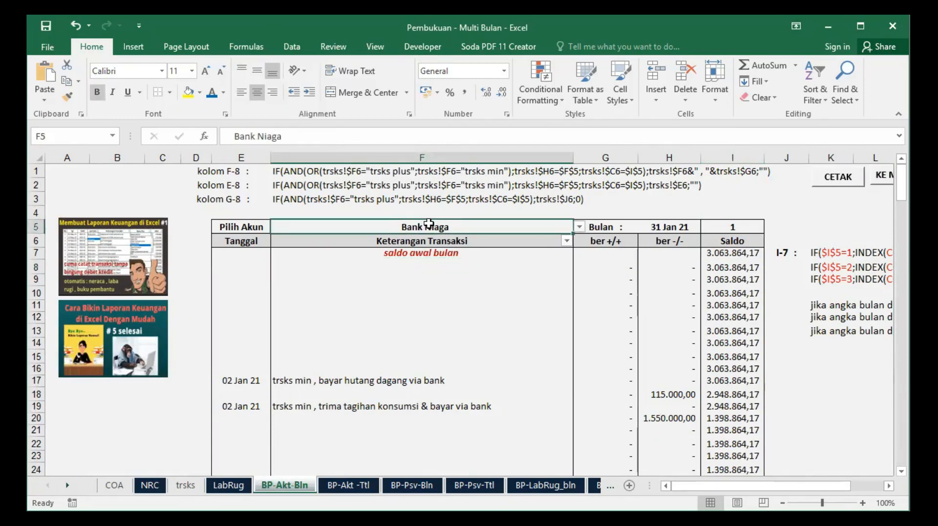
click(292, 49)
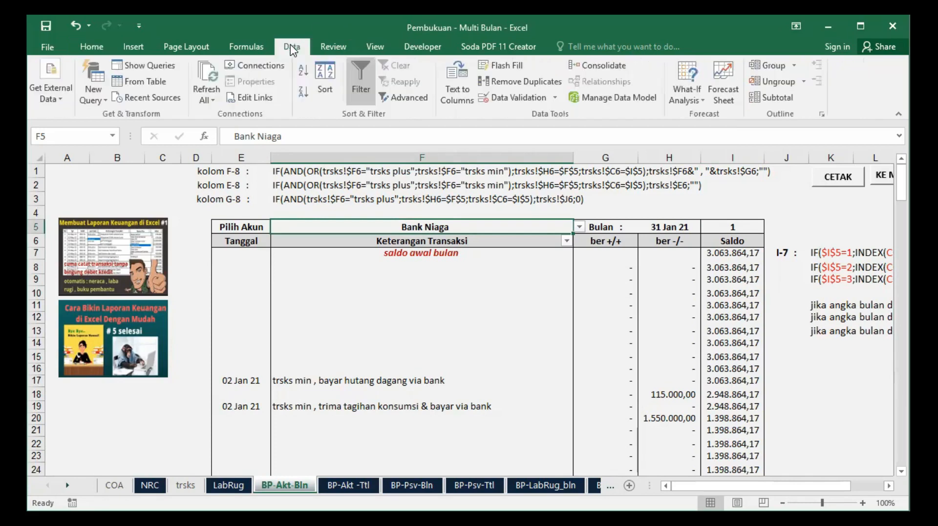
click(519, 97)
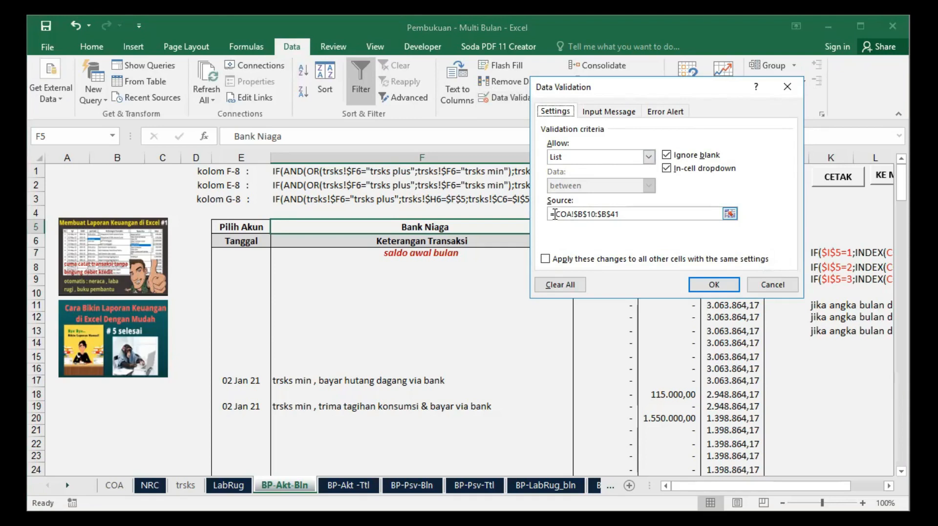
drag(555, 214, 620, 215)
key(BackSpace)
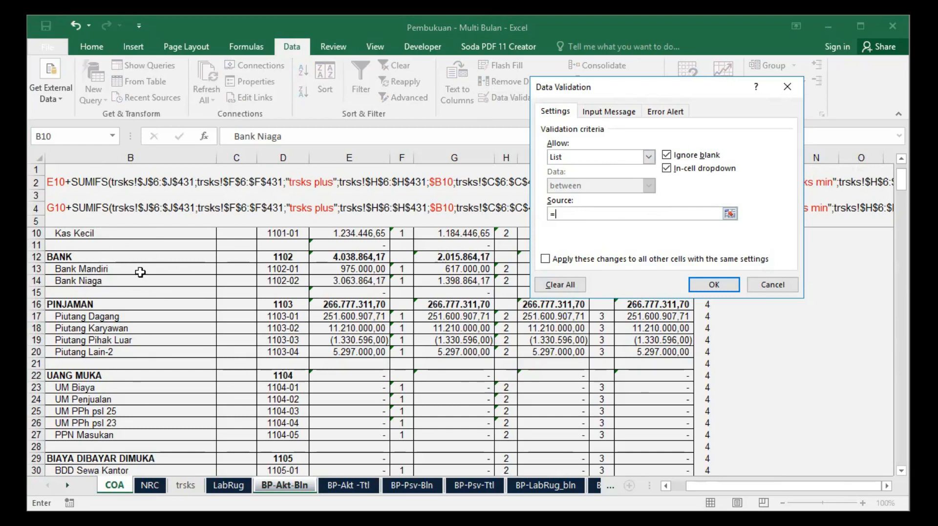
scroll(146, 296, up, 2)
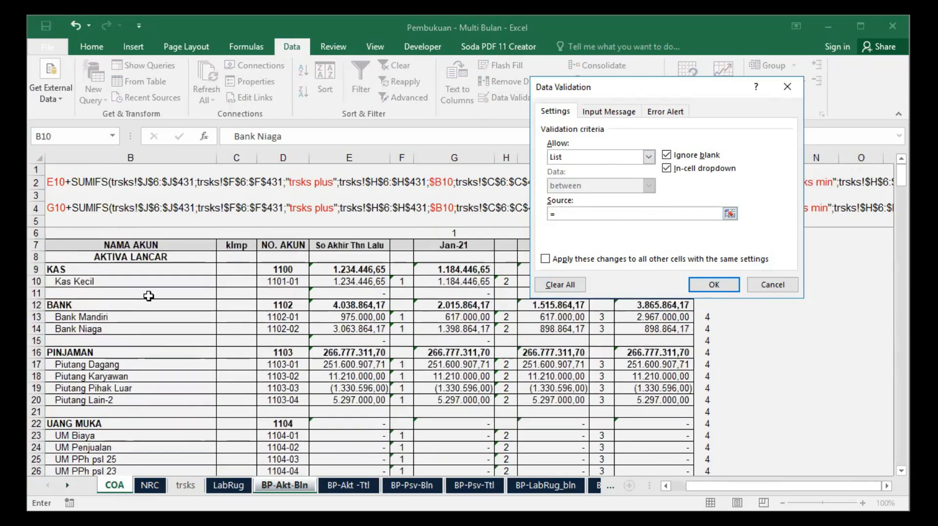
click(79, 280)
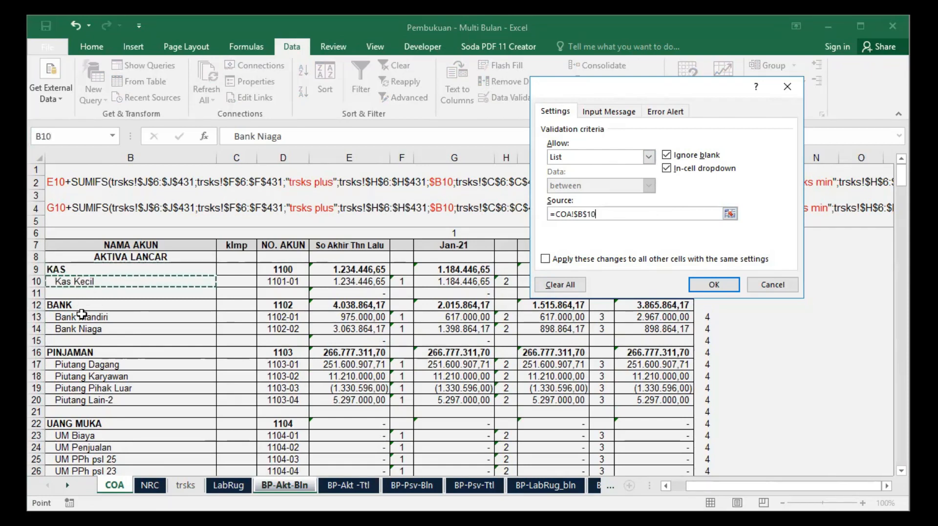
drag(93, 281, 115, 380)
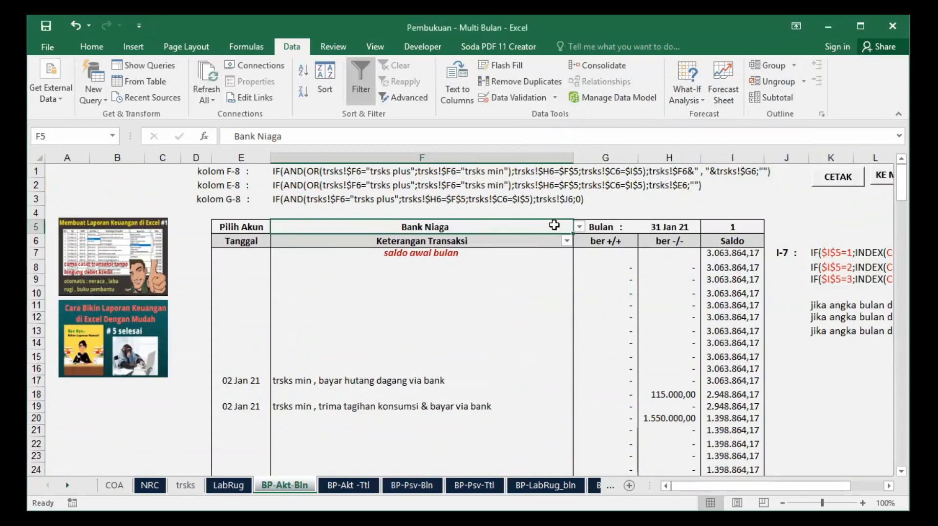
Step: Browse the account choices in cell F5 from Kas Kecil to Uang Jaminan Bank Garansi without choosing another account
click(580, 227)
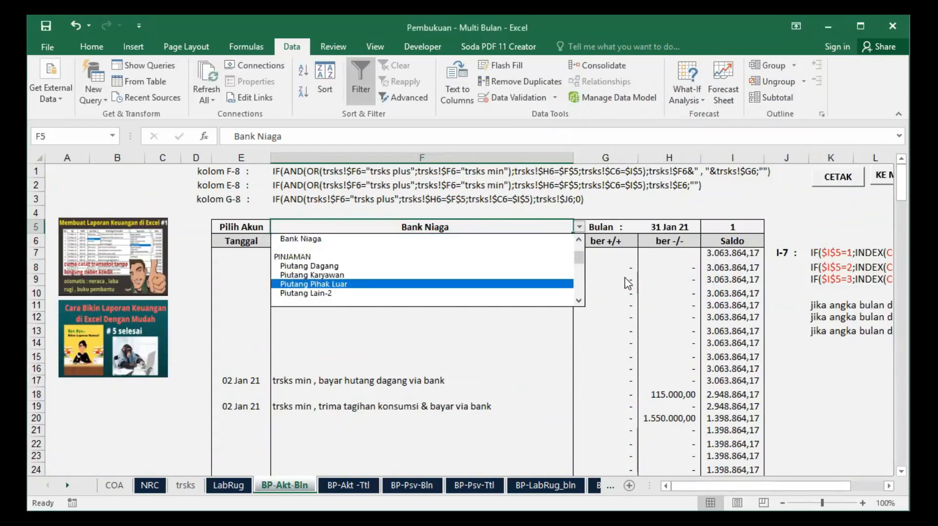
scroll(586, 232, up, 2)
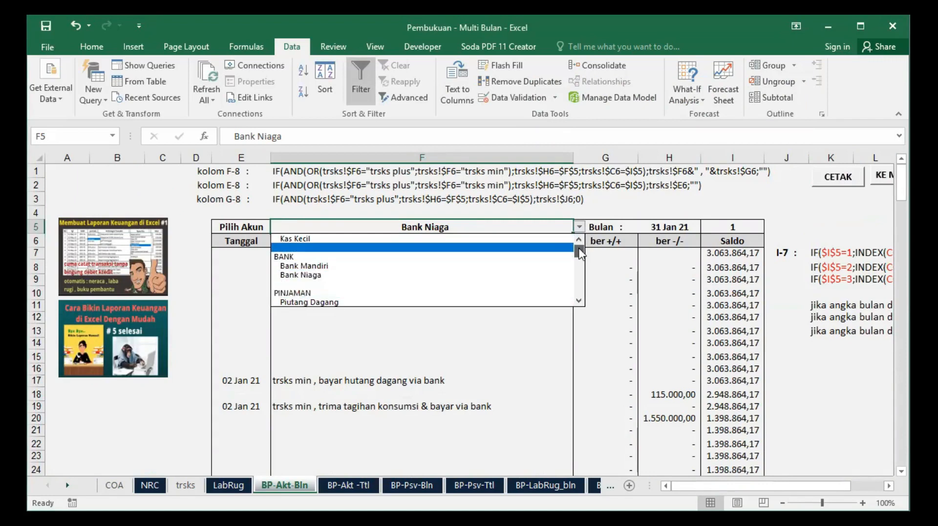
drag(579, 250, 579, 293)
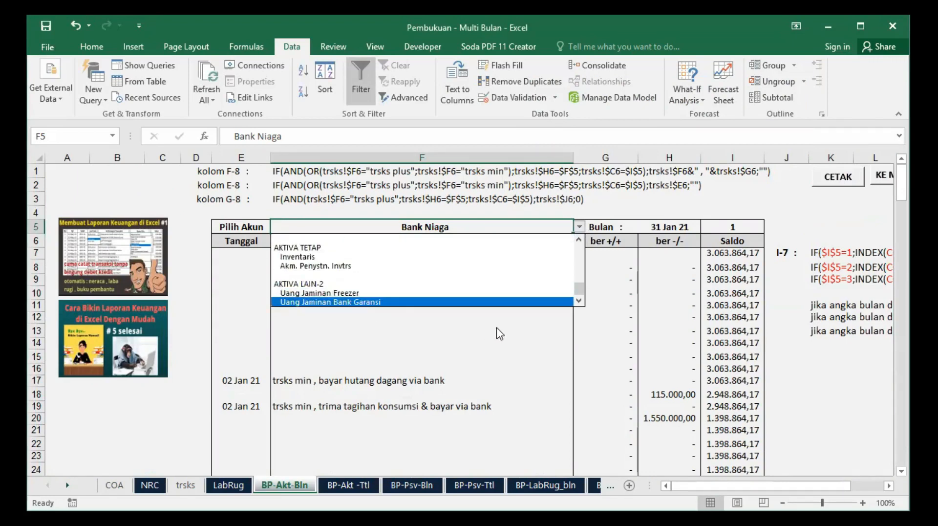
click(513, 339)
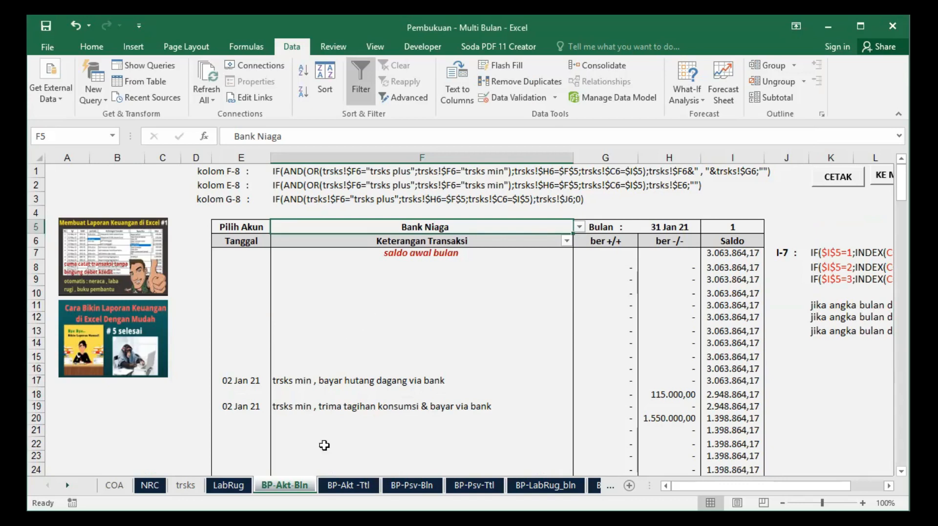
Step: Check the data validation list source of account cell F5 on the BP-Psv-Bln sheet
click(411, 485)
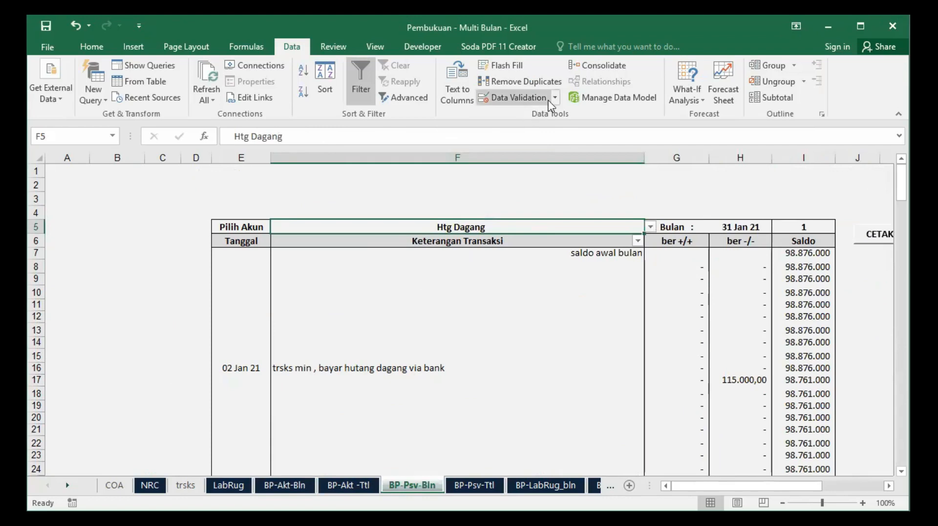
click(512, 98)
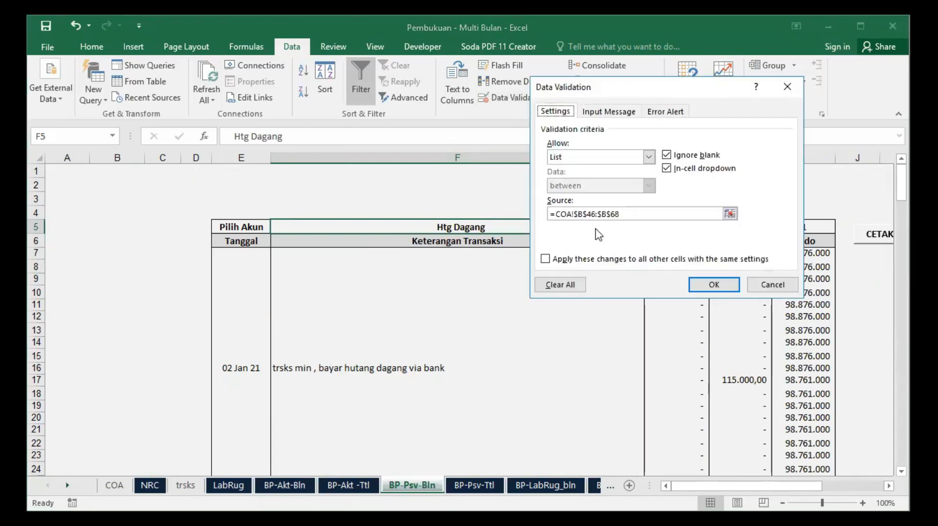
click(714, 284)
Step: Locate the account names from Htg Dagang to Laba (Rugi) Berjalan on the COA sheet and compare them with BP-Psv-Bln's F5 validation source
click(114, 485)
scroll(129, 402, down, 3)
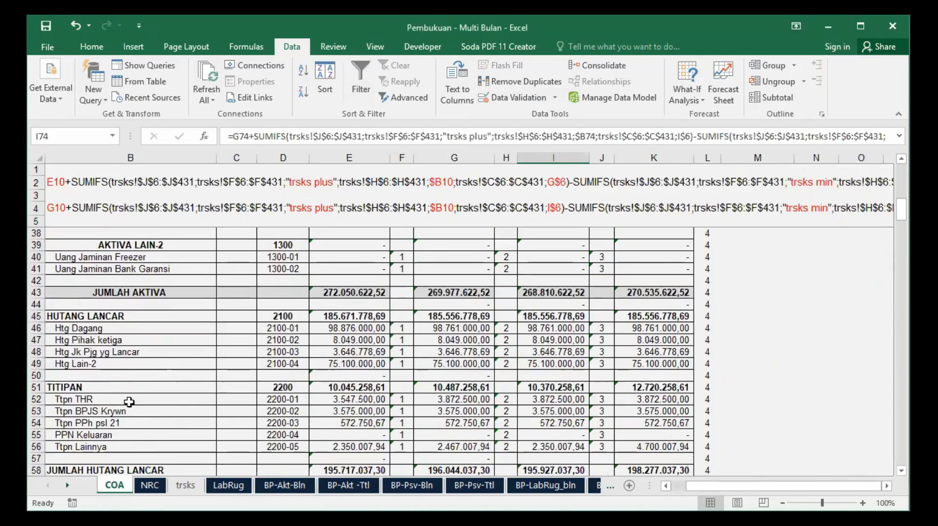
click(36, 328)
drag(120, 328, 124, 438)
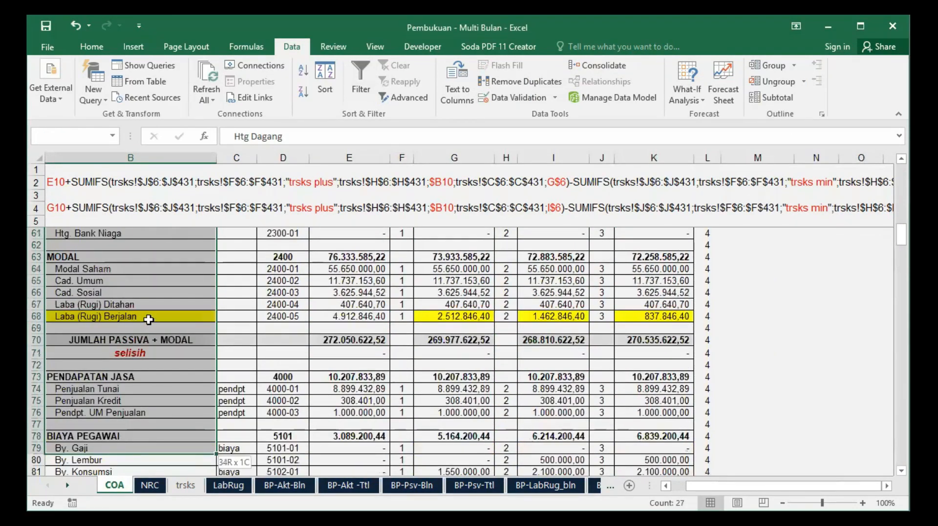
drag(149, 319, 148, 318)
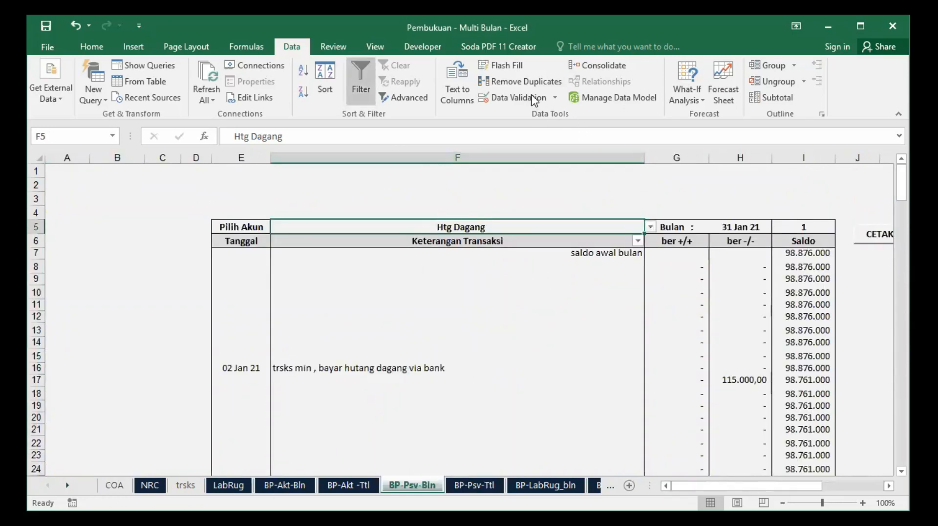
click(512, 97)
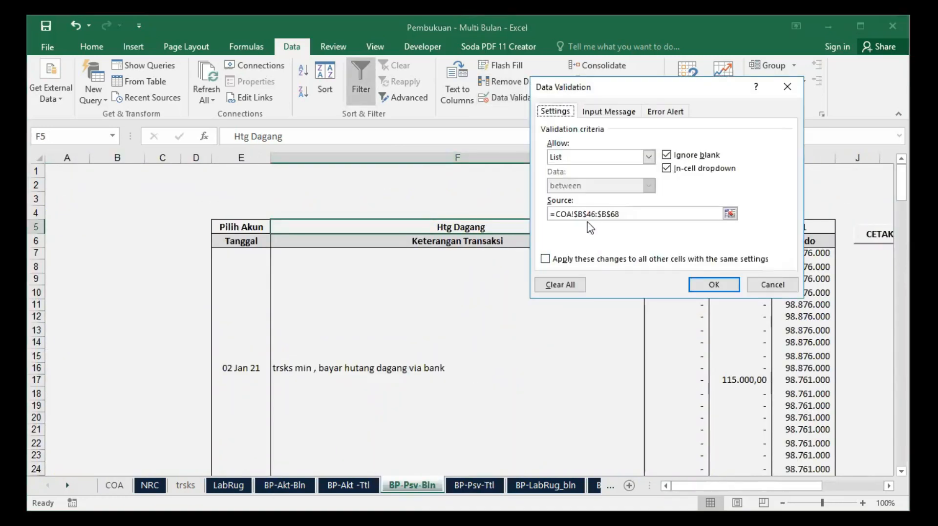
click(722, 287)
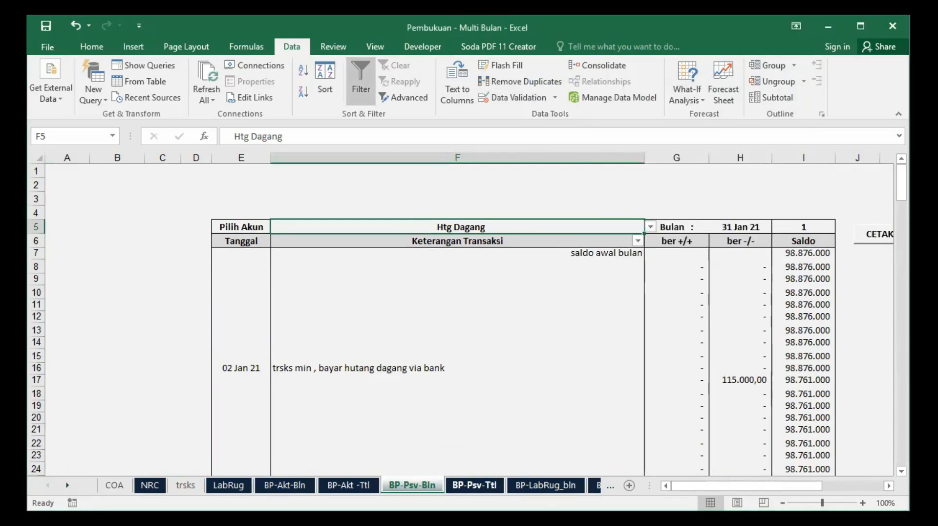
Step: Check the data validation list source of account cell F5 on the BP-LabRug_bln sheet
click(542, 485)
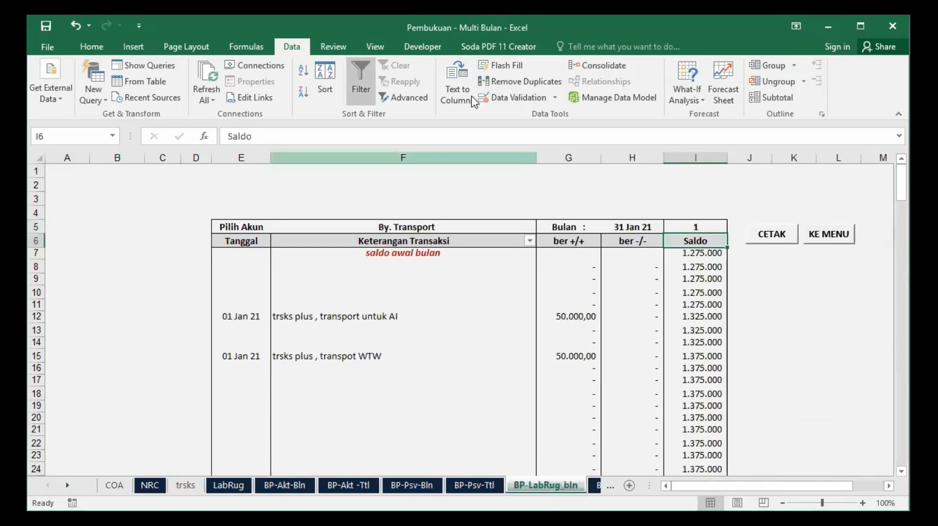
click(519, 96)
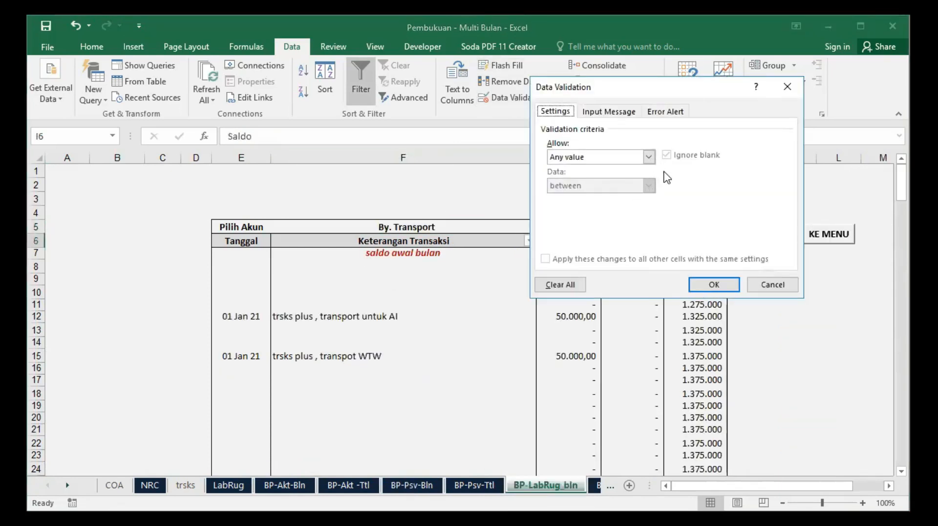
click(714, 284)
click(427, 226)
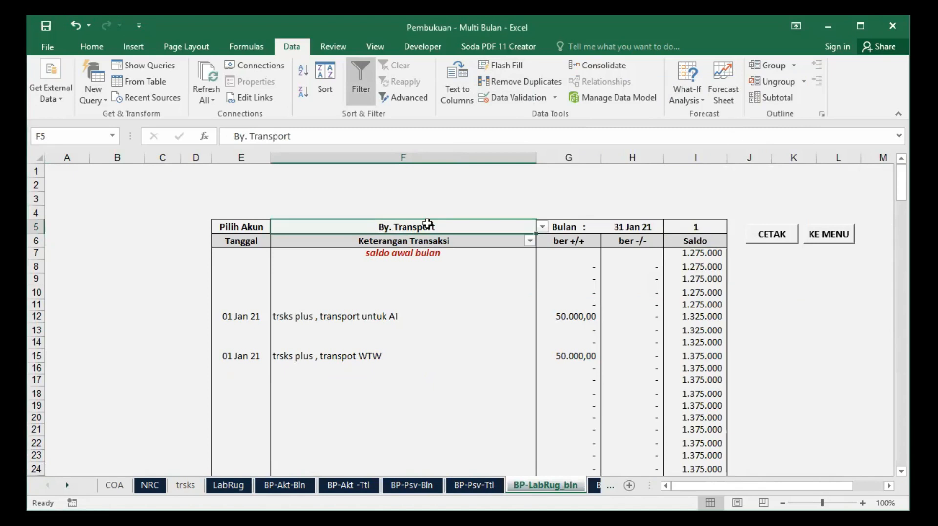
click(514, 96)
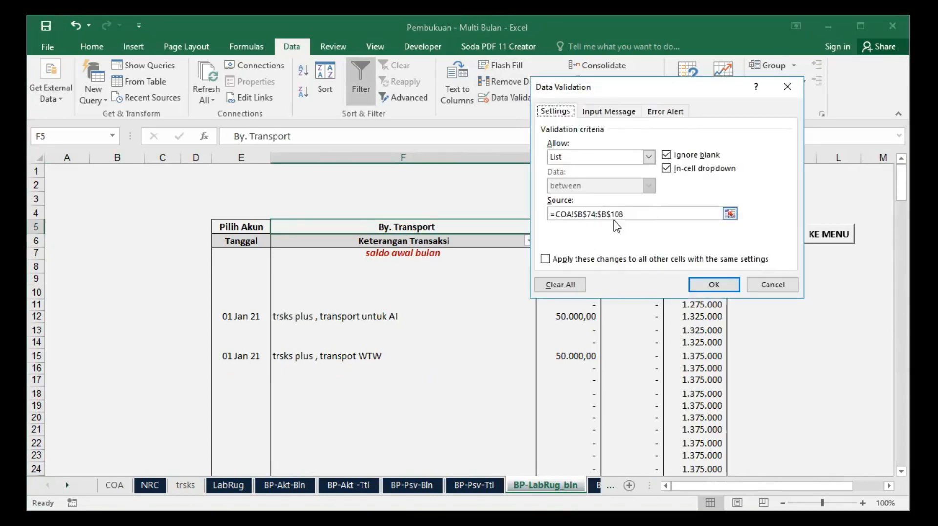
click(713, 284)
Step: Highlight the income and expense account names on the COA sheet, from Penjualan Tunai in B74 down to B111
click(114, 485)
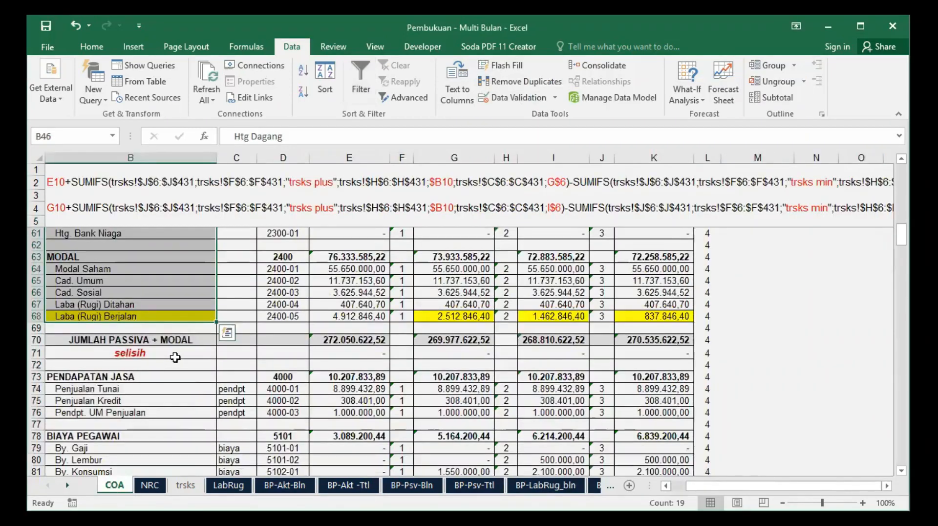
drag(101, 356, 113, 440)
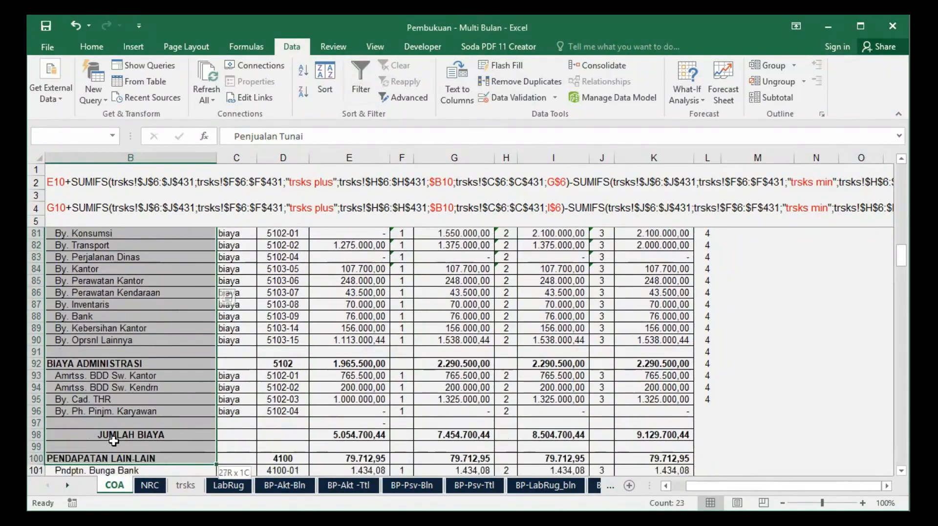
drag(163, 208, 148, 348)
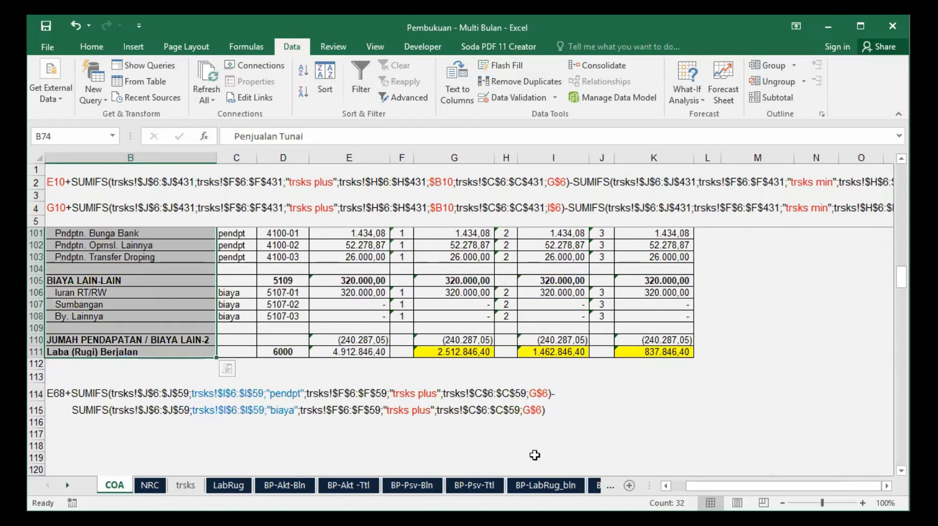
Step: Inspect the formulas behind the month date in H5 and the month number in I5 on the BP-Akt-Bln sheet
click(290, 486)
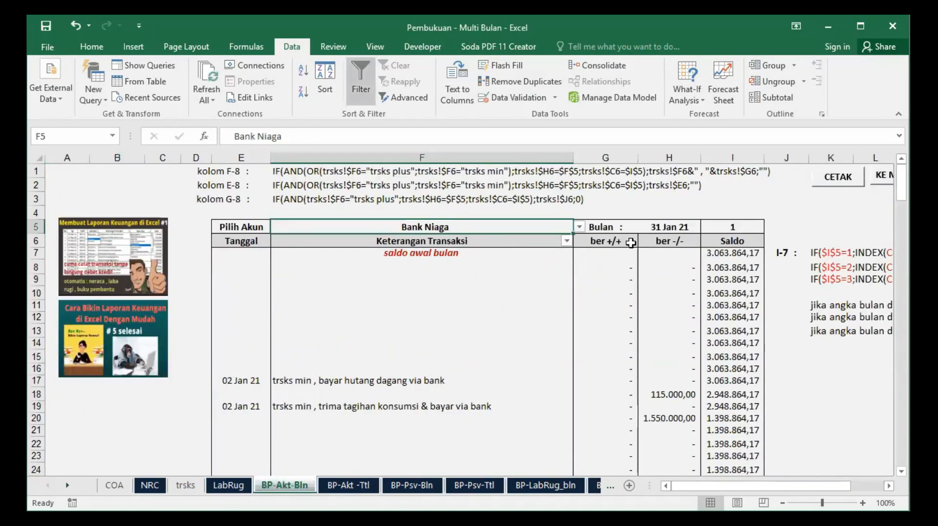
click(657, 227)
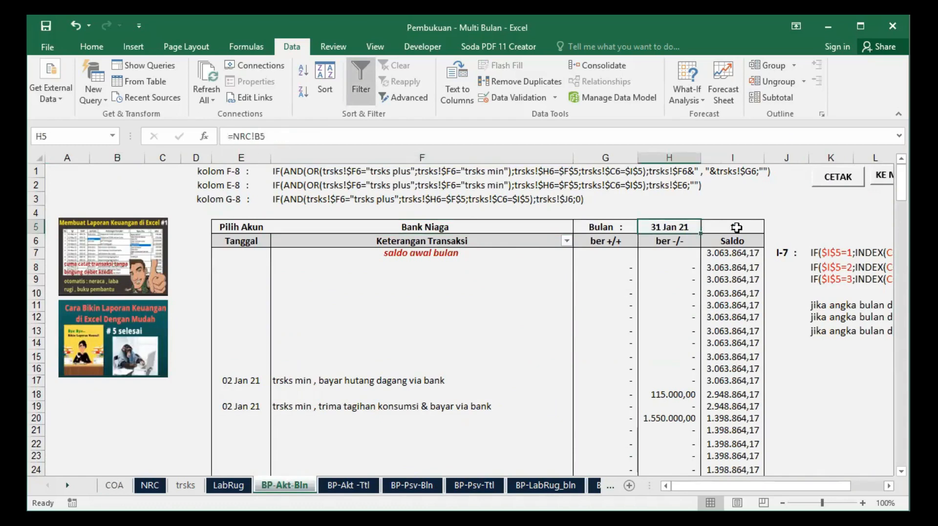
click(736, 227)
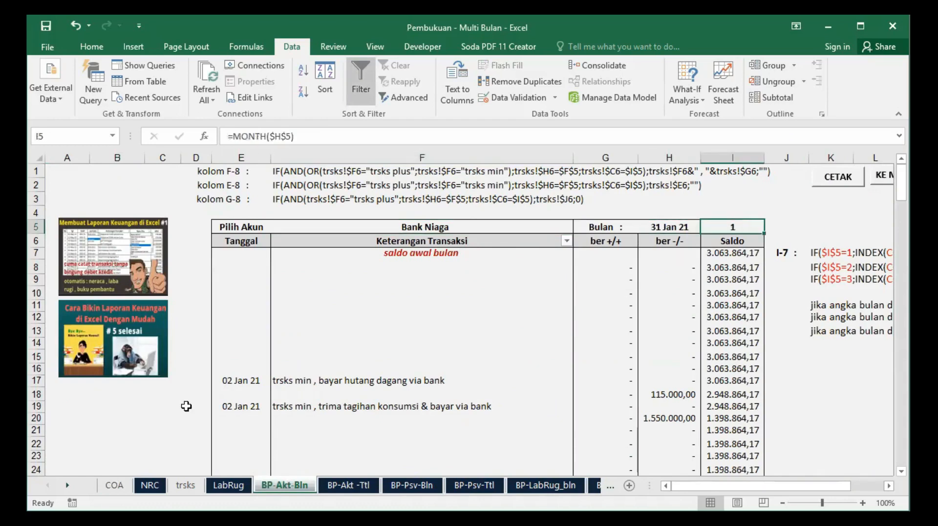
Step: Examine the opening balance formula in I7 of BP-Akt-Bln and the full explanatory notes beside it
click(415, 254)
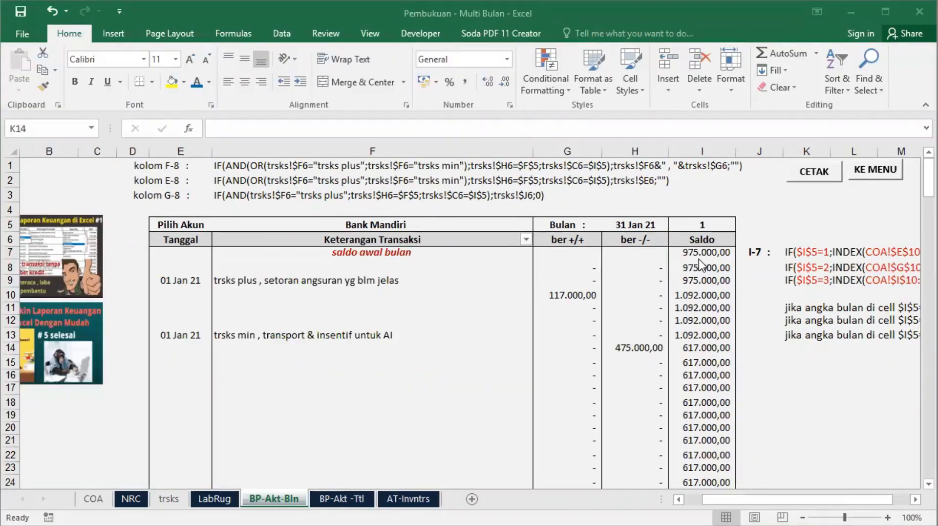
click(688, 254)
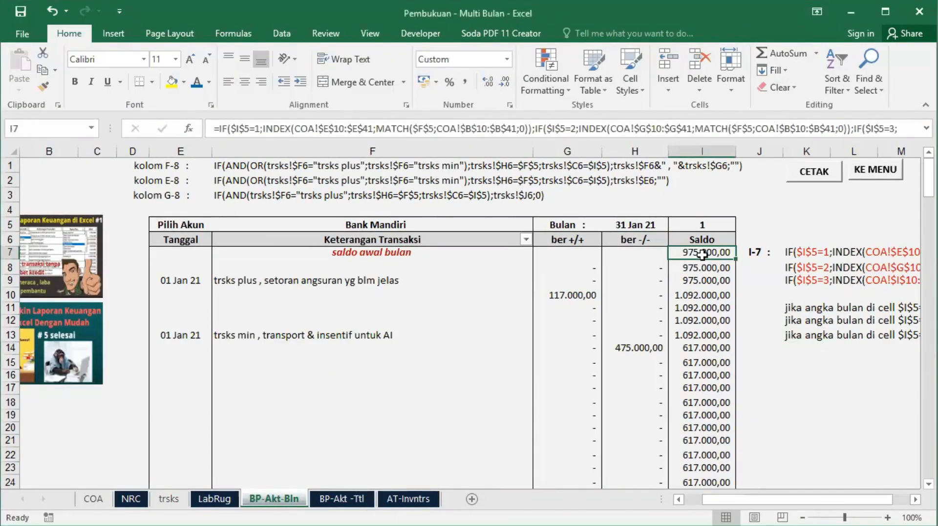
drag(706, 499, 718, 499)
click(915, 499)
click(916, 499)
click(916, 499)
click(916, 499)
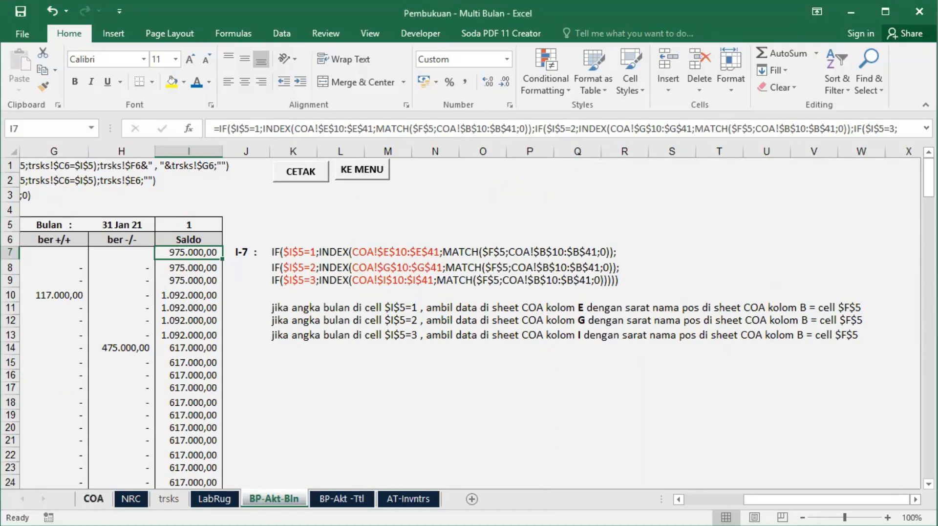
Step: Highlight the previous year's closing balances in E10:E41 on the COA sheet and review the range from start to end
click(94, 497)
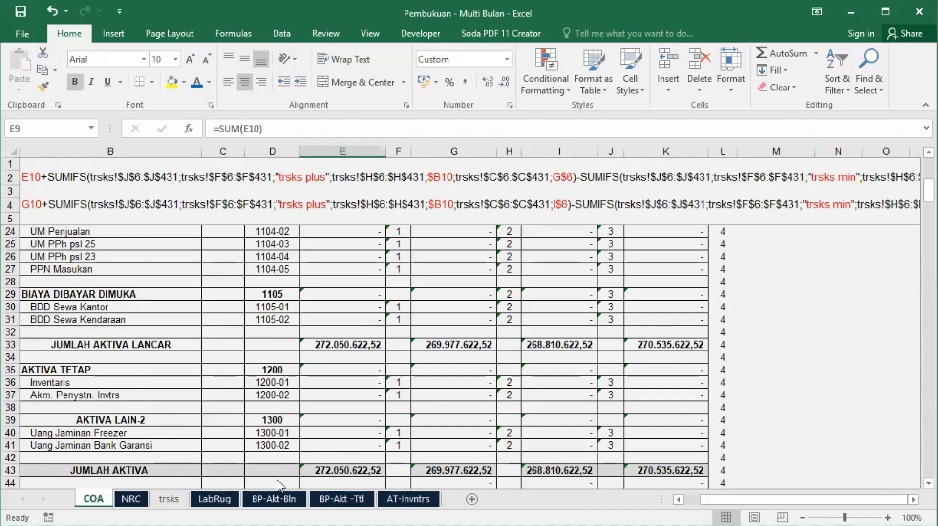
scroll(339, 233, up, 6)
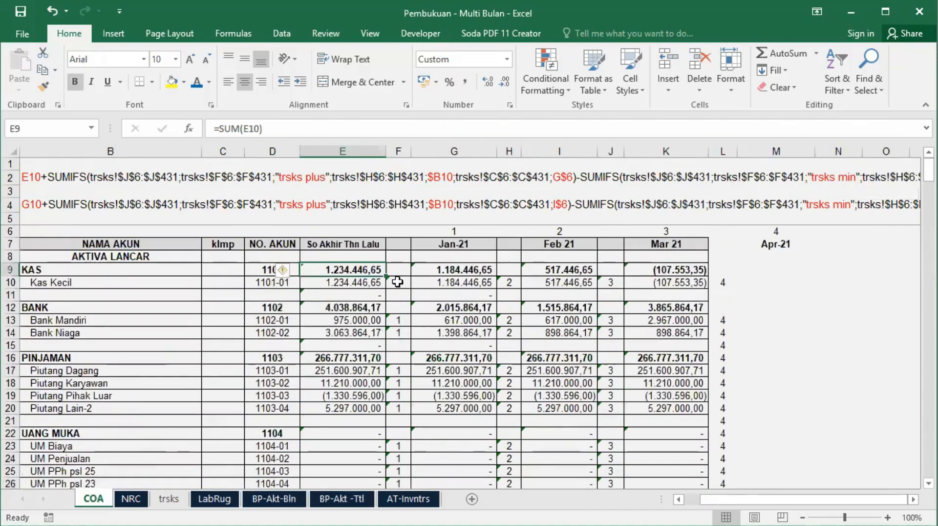
click(344, 281)
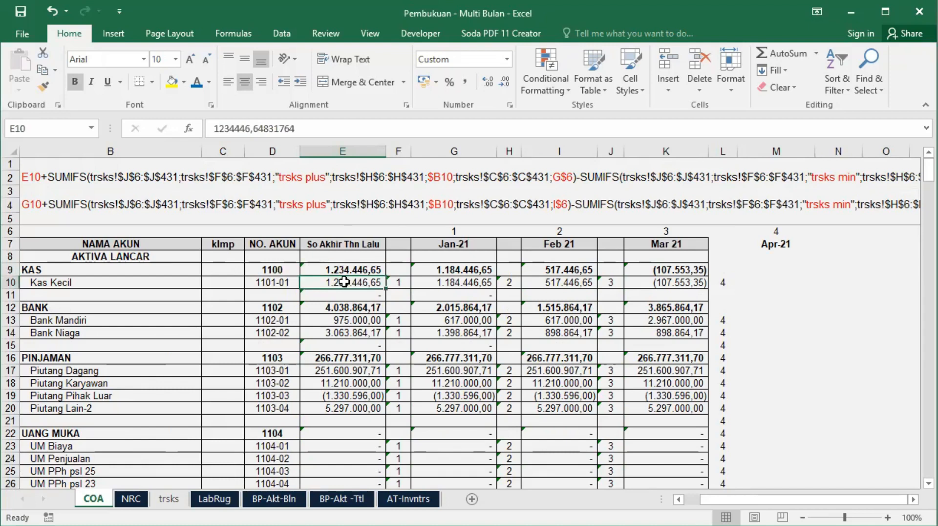
drag(344, 282, 342, 481)
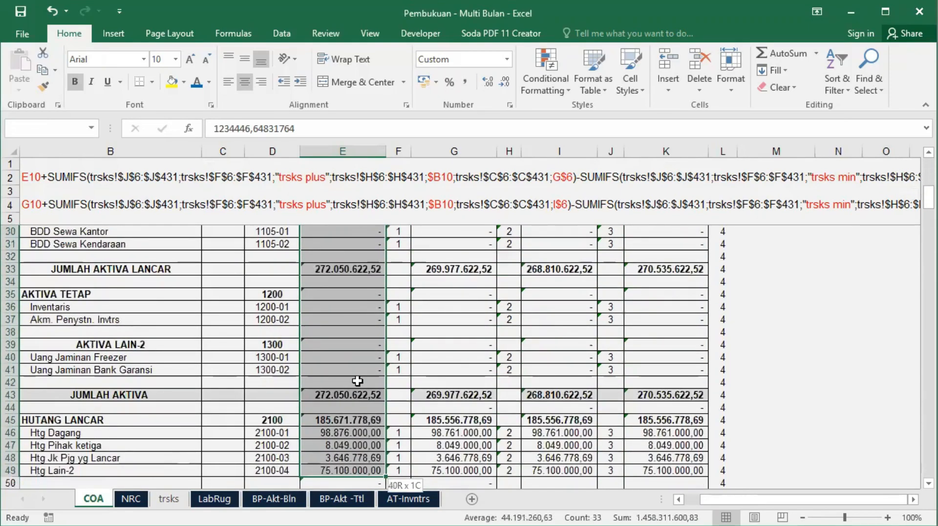
drag(357, 367, 357, 368)
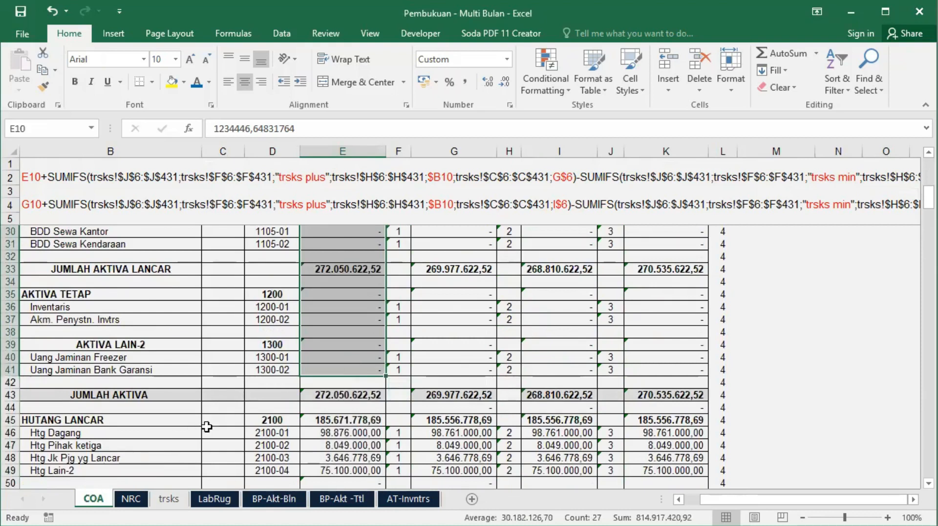
scroll(357, 291, up, 8)
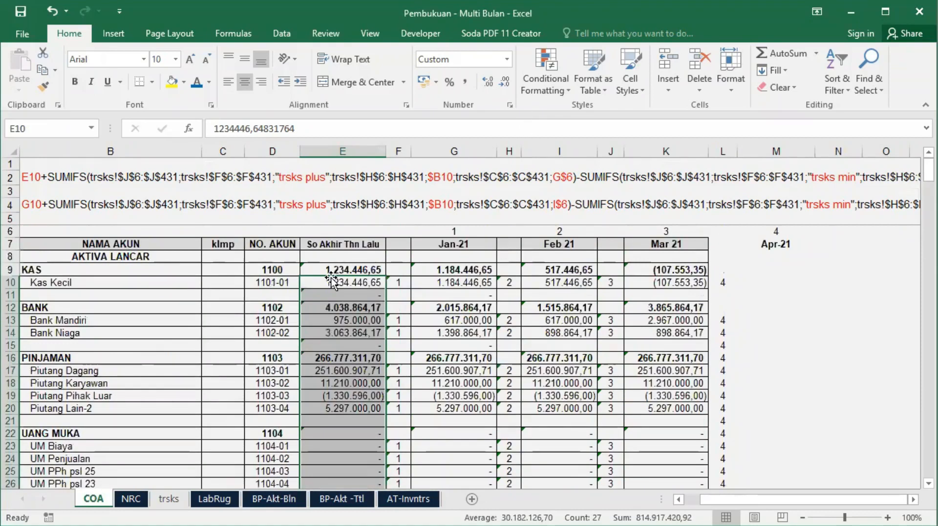
scroll(337, 353, down, 5)
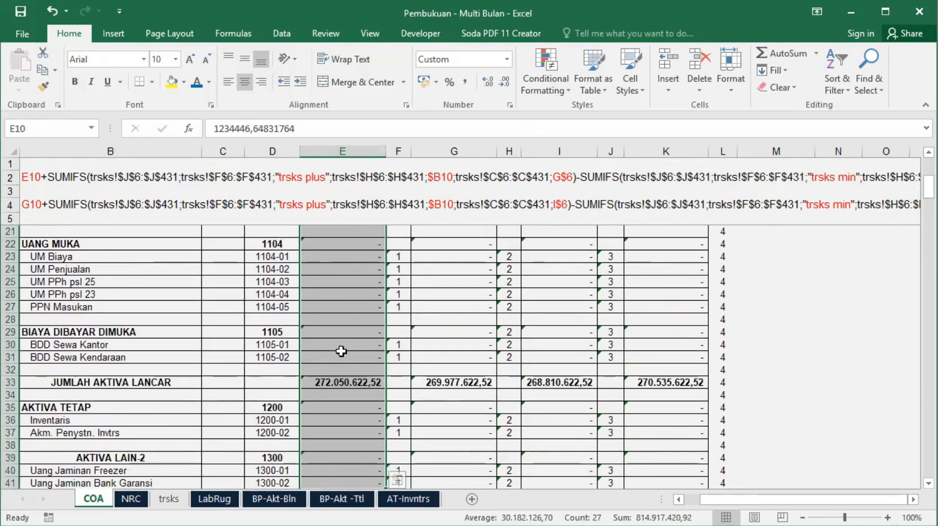
scroll(336, 352, down, 4)
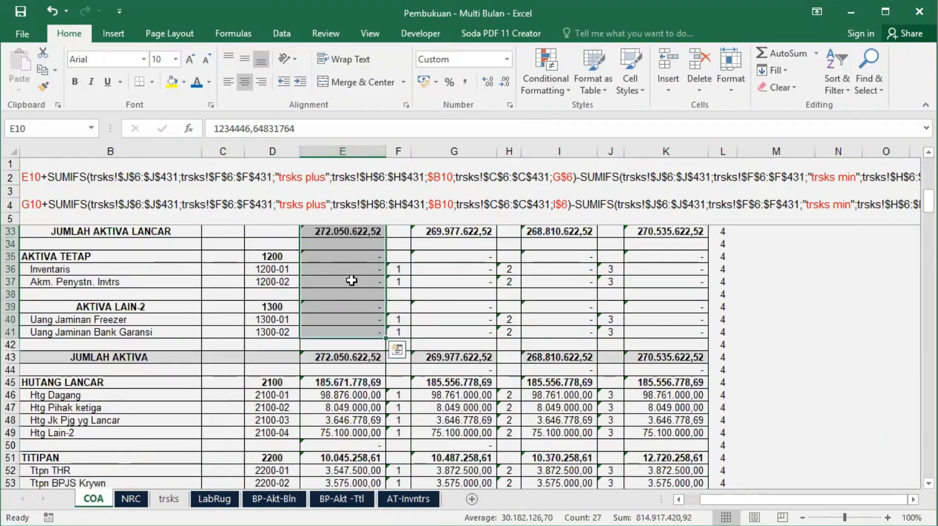
Step: Highlight the INDEX(COA!$E$10:$E$41 part of I7's formula on BP-Akt-Bln, compare it with account cell F5, and leave the formula unedited
click(271, 498)
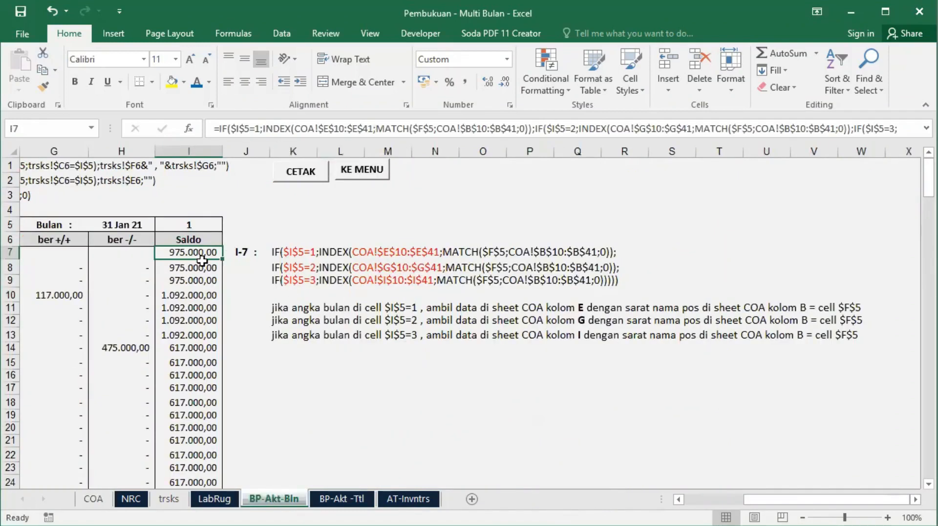
drag(263, 128, 375, 128)
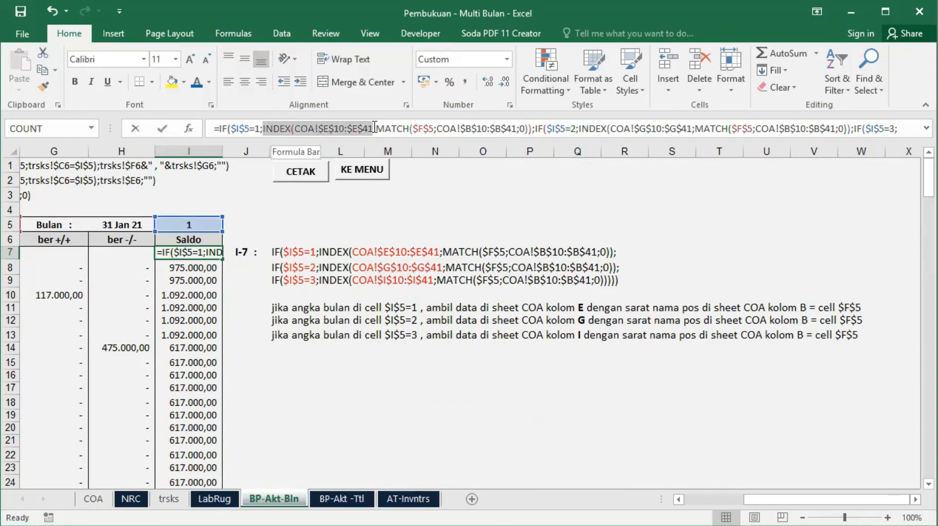
drag(375, 127, 374, 127)
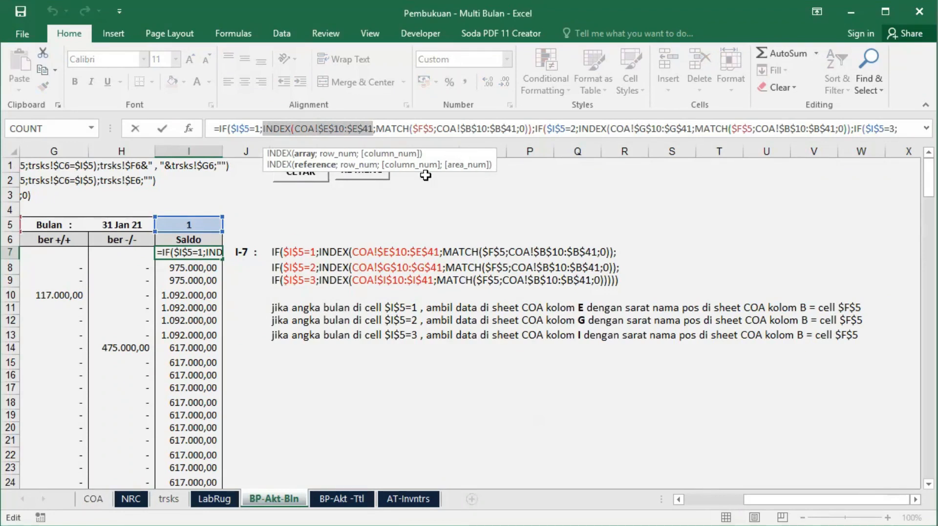
drag(781, 498, 754, 498)
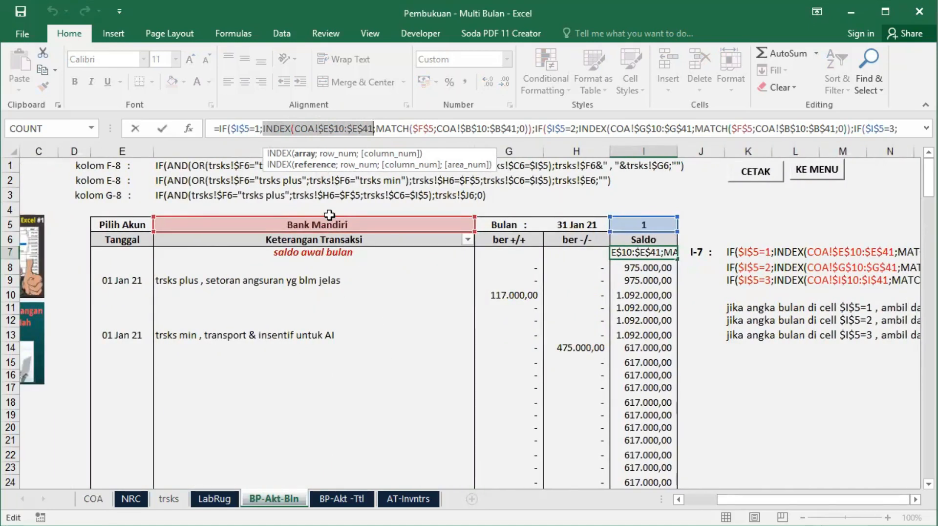
key(Escape)
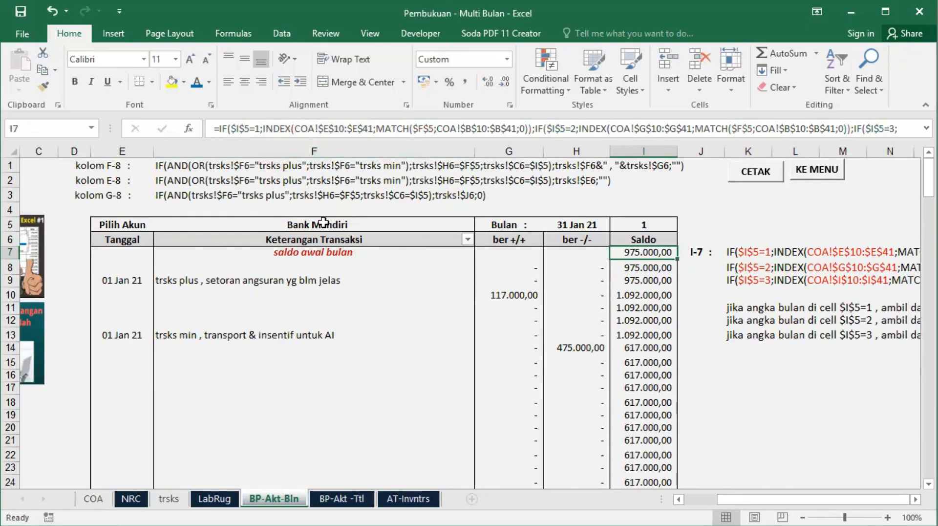
Step: Highlight the asset account names in B10:B41 on the COA sheet, the range searched by the MATCH function
click(94, 498)
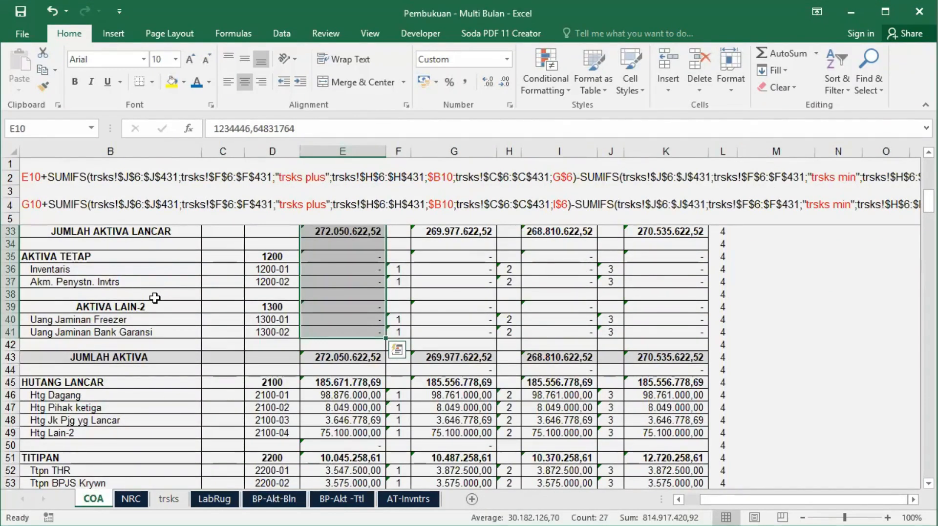
scroll(155, 296, up, 9)
drag(122, 282, 121, 456)
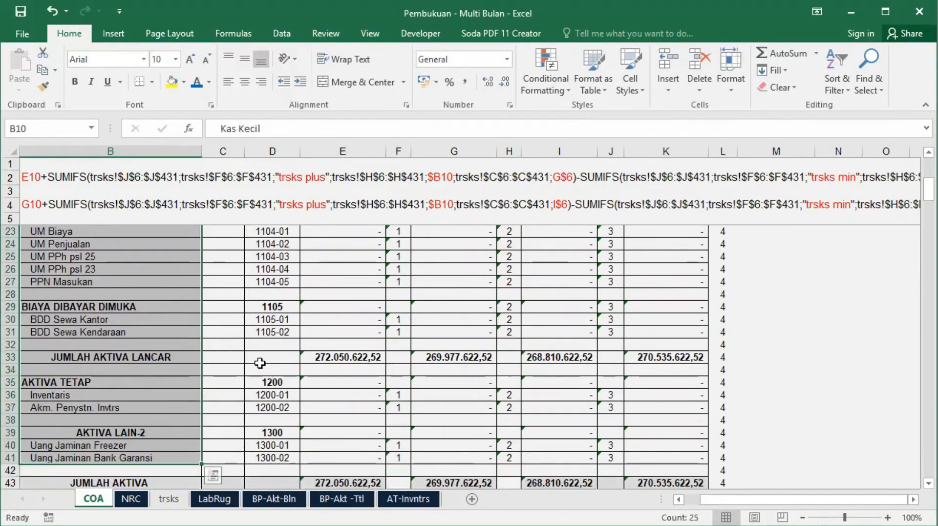
Step: Highlight the month 1 IF, INDEX and MATCH portion of I7's formula on BP-Akt-Bln and discard any edit to it
click(274, 498)
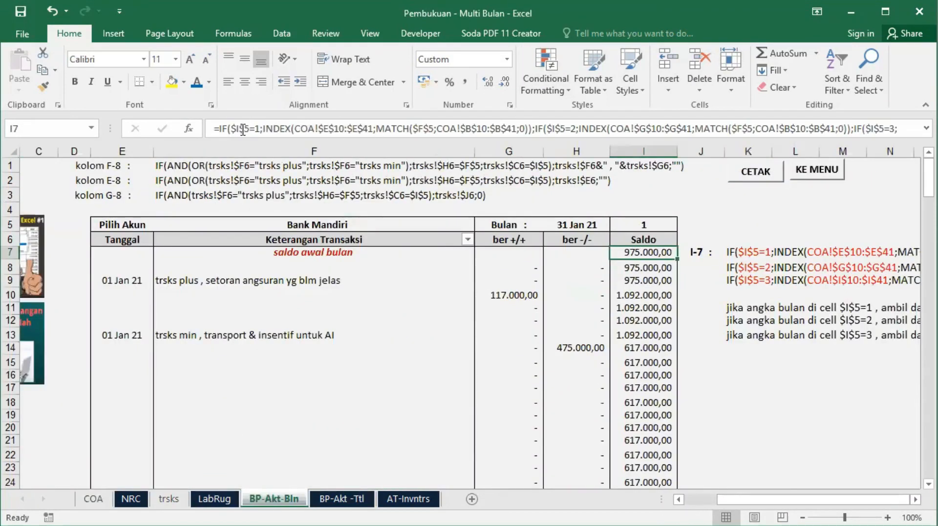
drag(219, 127, 517, 129)
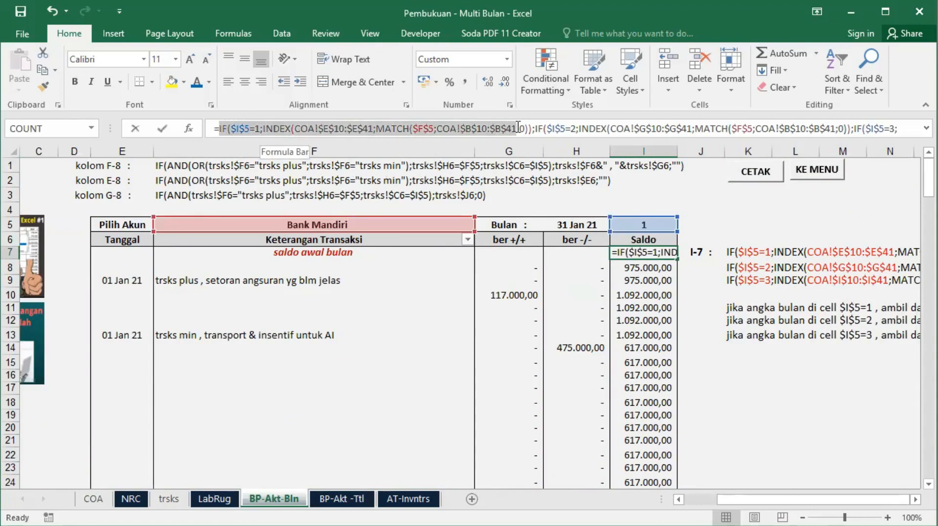
drag(519, 126, 519, 127)
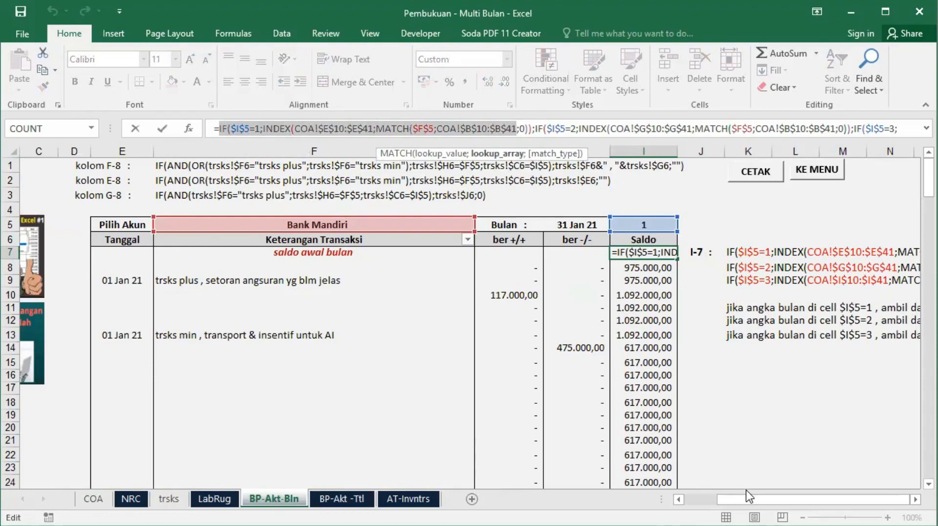
scroll(713, 360, right, 5)
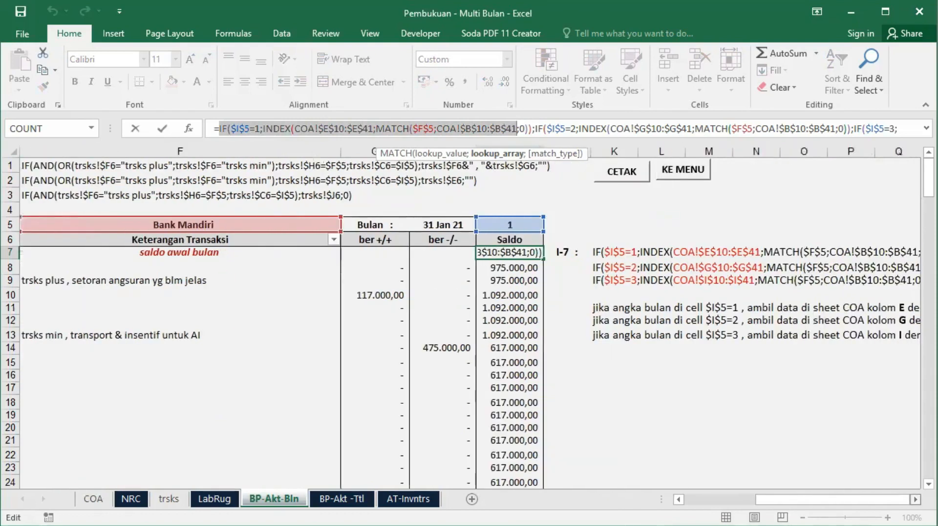
click(225, 250)
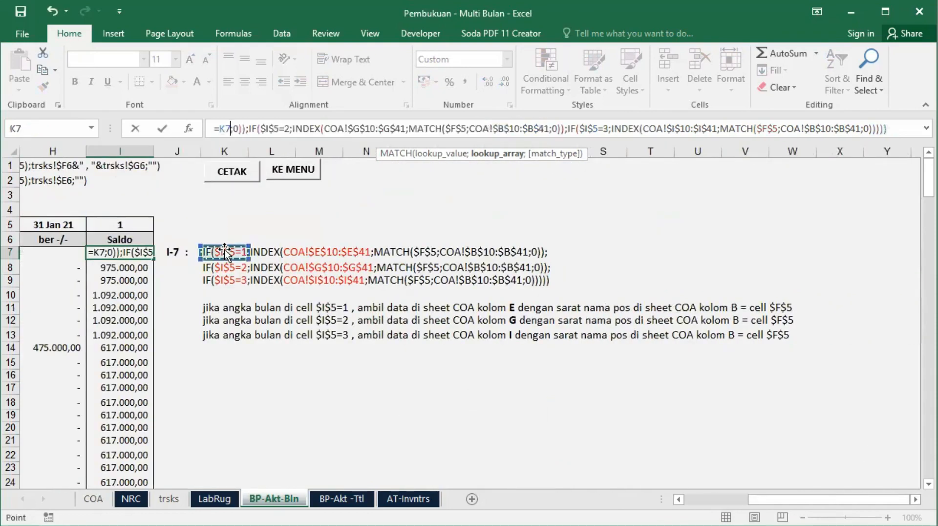
key(Escape)
Step: Highlight the month 1 IF, INDEX and MATCH text in note cell K7 and leave the note unedited
click(215, 250)
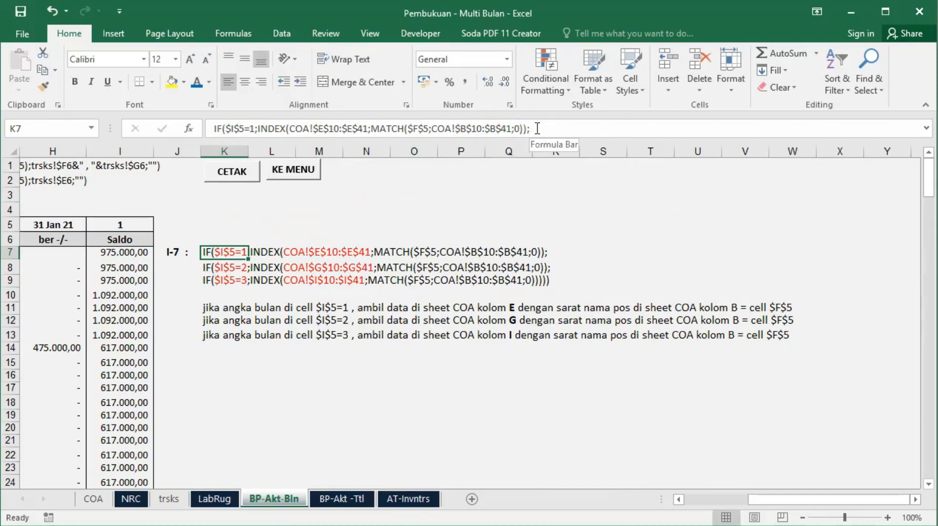
drag(213, 126, 529, 129)
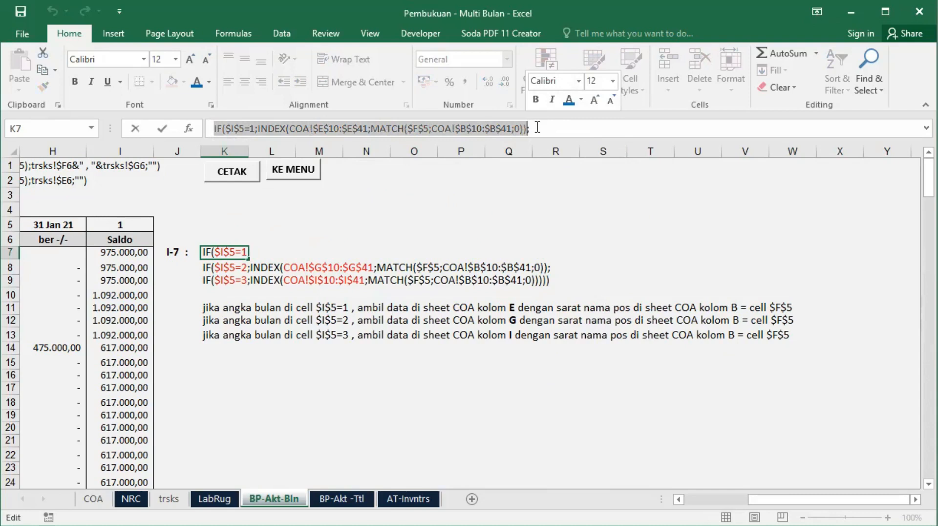
key(Escape)
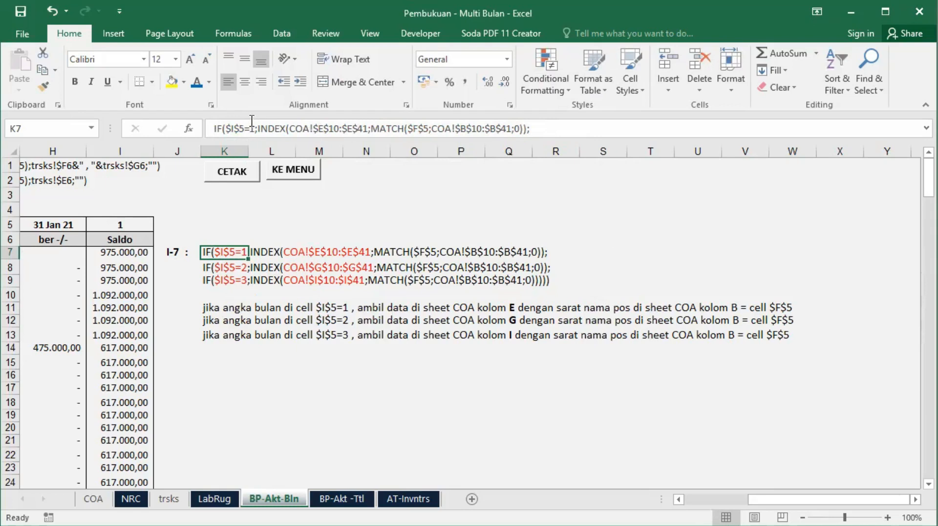
Step: Check the month 2 formula note in K8 and highlight its source, the Jan-21 column G on the COA sheet
click(225, 263)
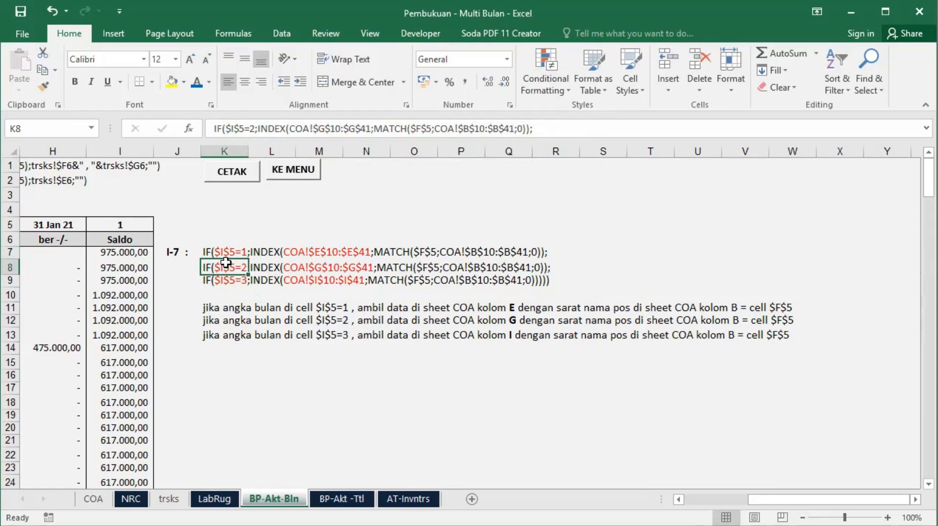
click(92, 498)
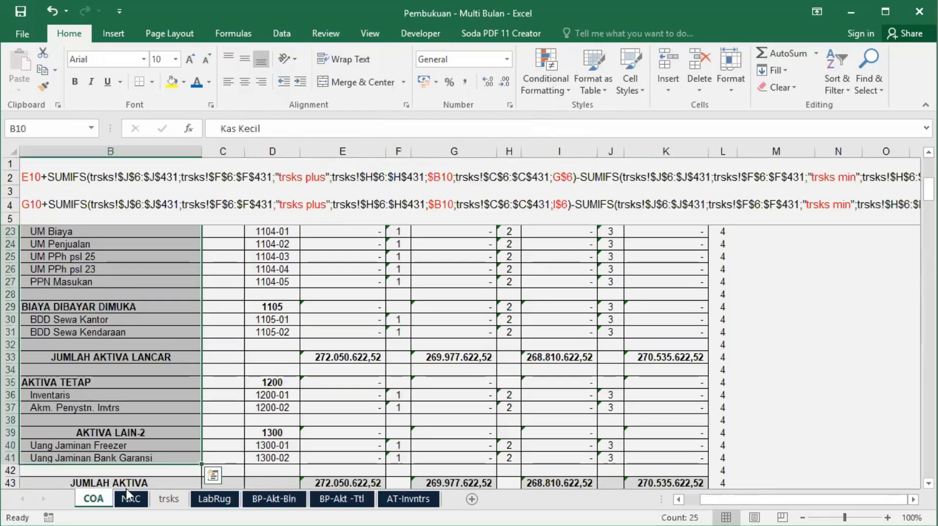
scroll(663, 266, up, 6)
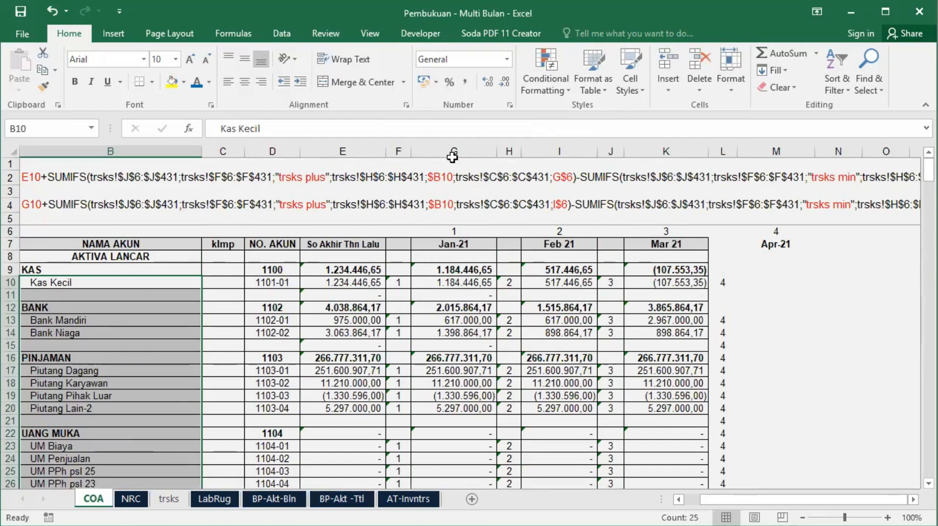
click(453, 150)
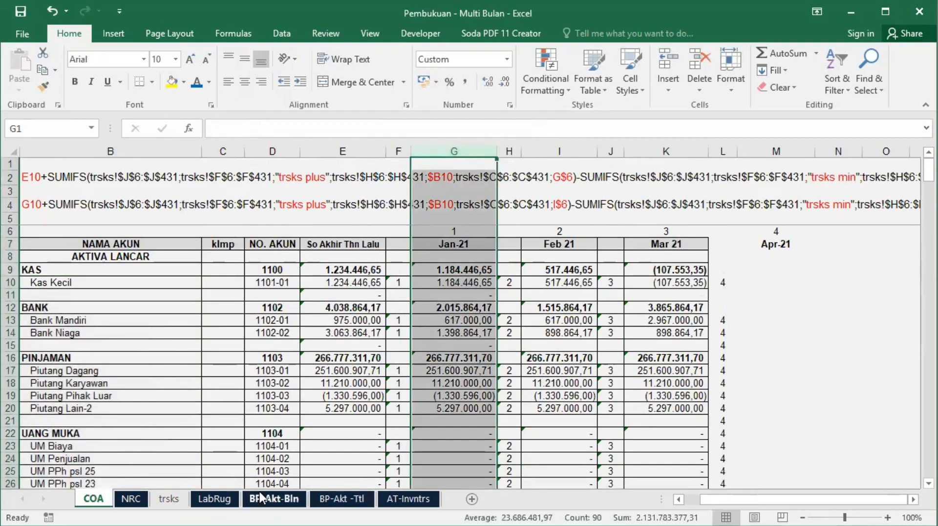
Step: Check the month 3 formula note in K9 on BP-Akt-Bln and highlight its source, the Feb 21 column I on COA
click(274, 498)
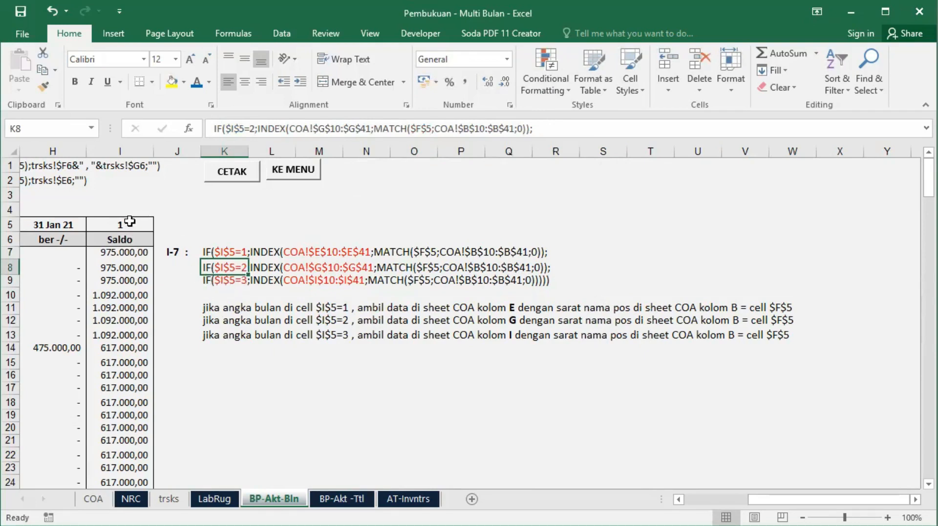
click(212, 281)
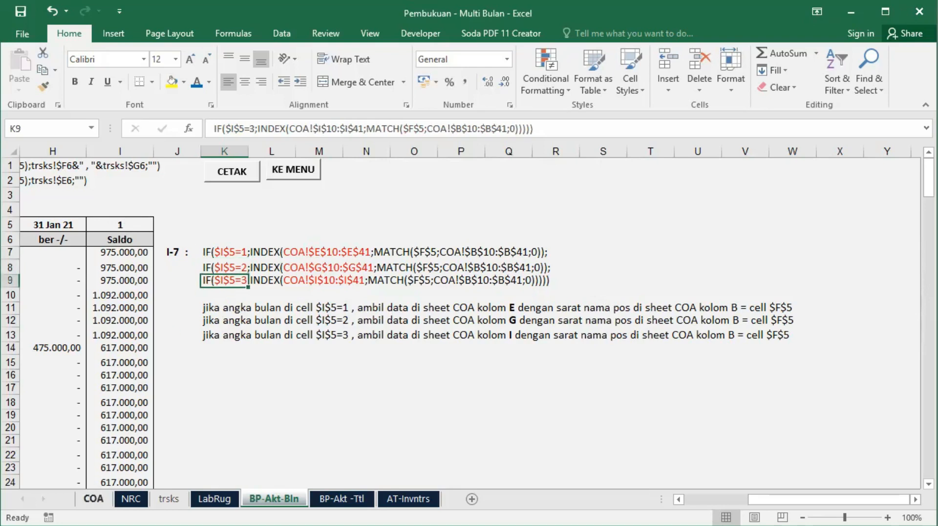
click(94, 498)
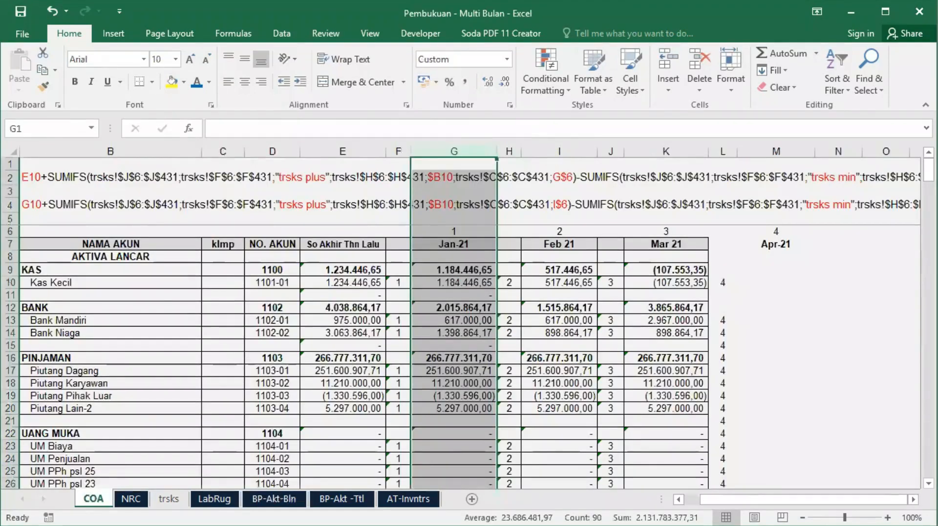
click(561, 149)
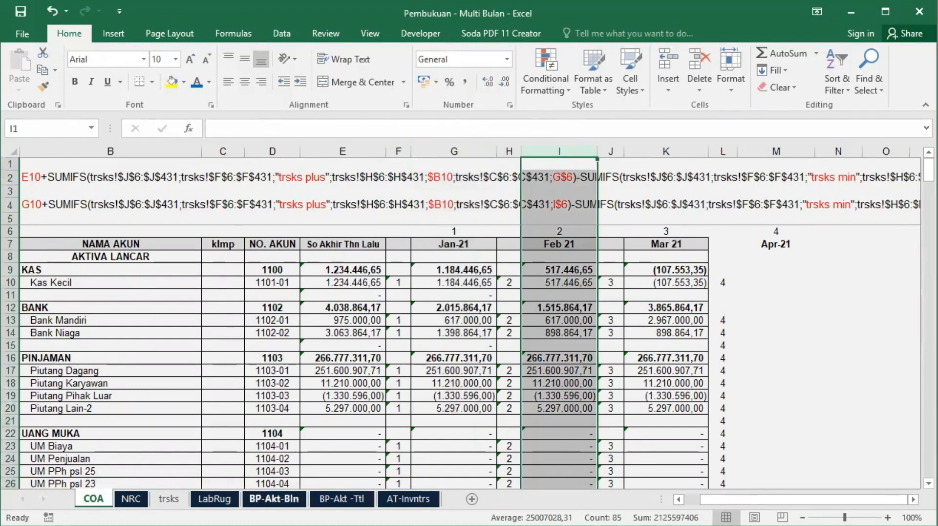
Step: Examine how the COA sheet continues for further months by highlighting the Mar 21 column K and the Apr-21 column M
click(266, 499)
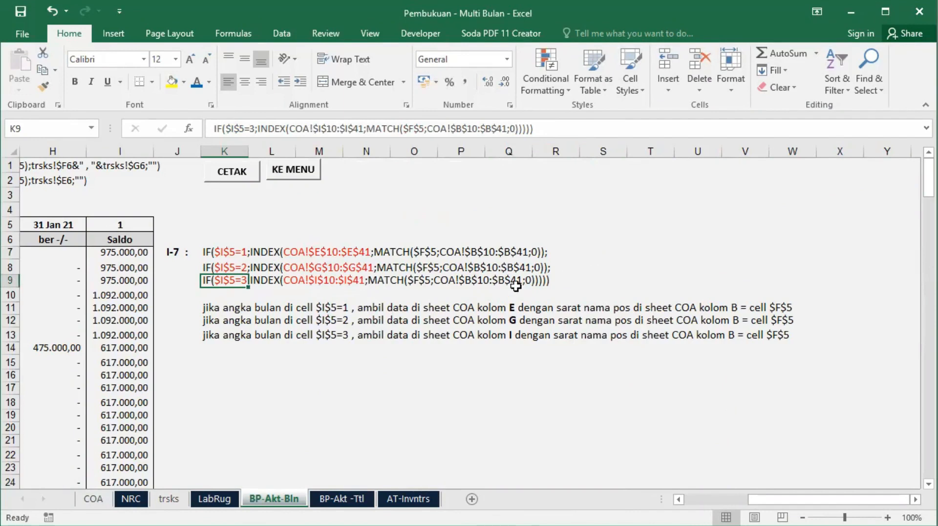
click(92, 498)
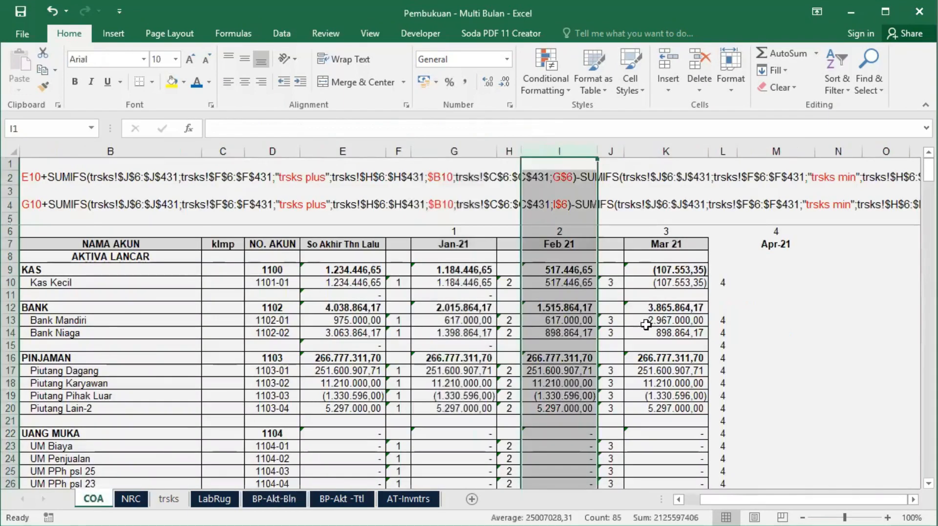
click(765, 244)
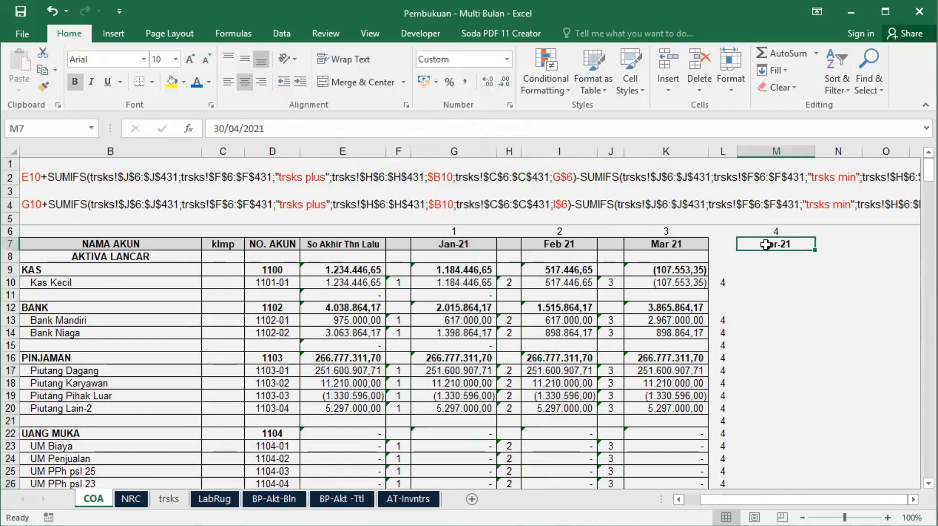
click(665, 150)
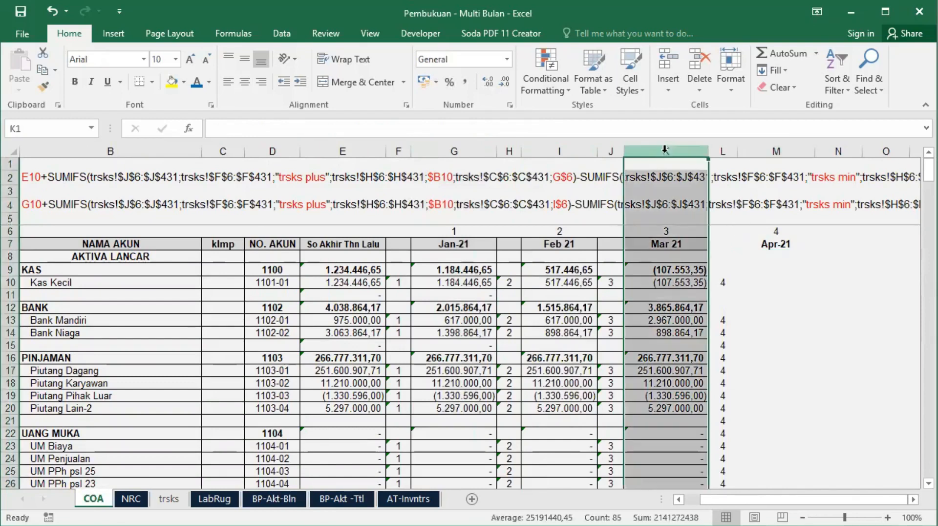
click(885, 242)
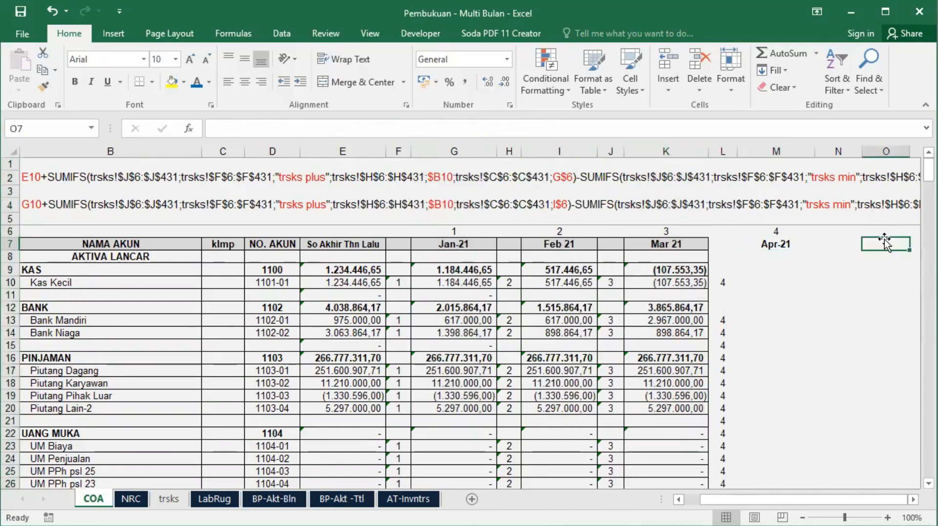
click(776, 147)
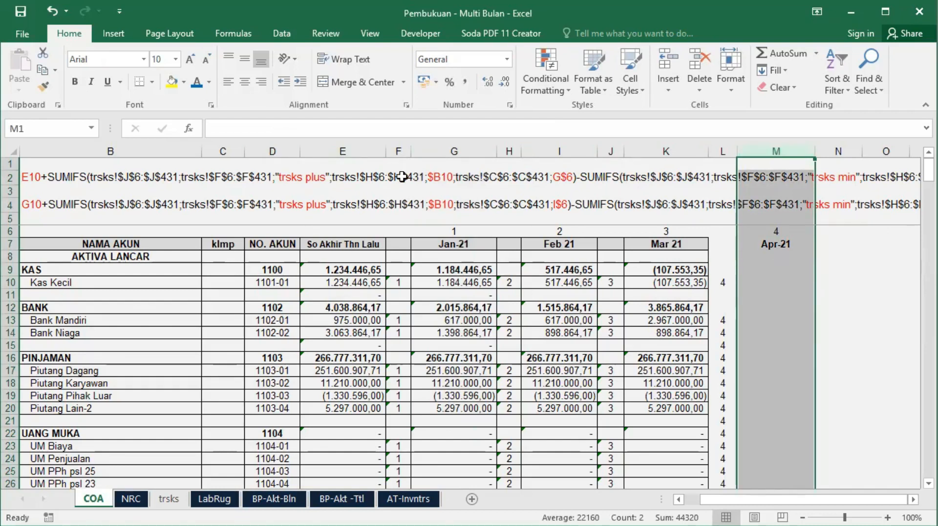
click(678, 270)
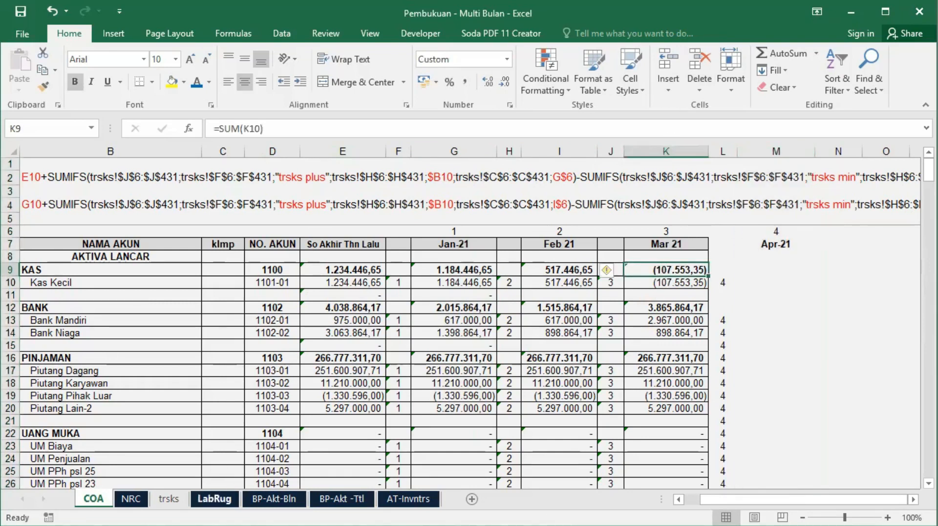
Step: Highlight the final three closing parentheses of the month 3 formula note in K9 on BP-Akt-Bln
click(274, 498)
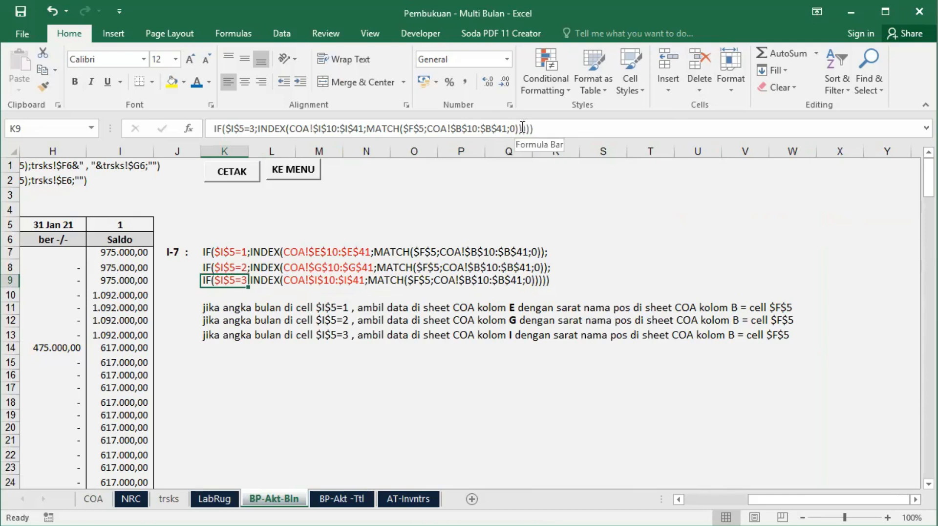
drag(522, 128, 552, 128)
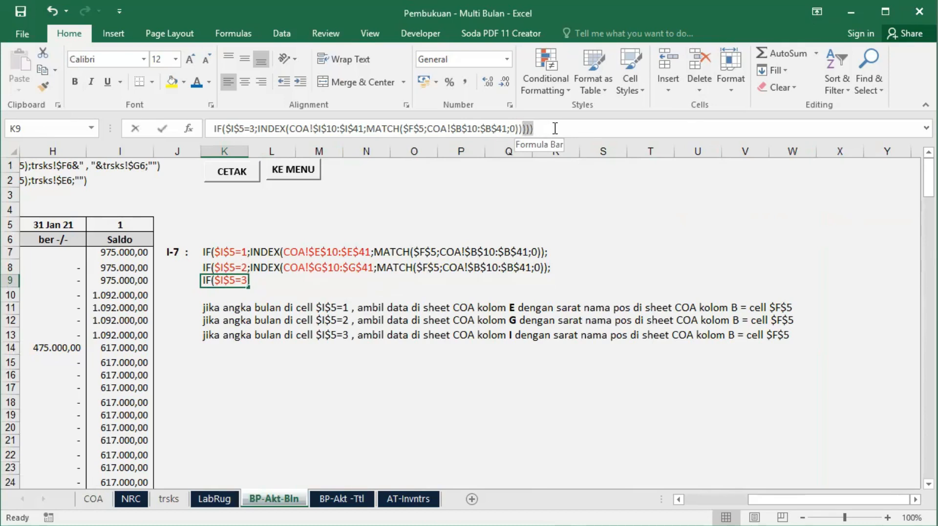
Step: Delete the last three closing parentheses from I7's formula, enter it and accept Excel's proposed correction
click(108, 252)
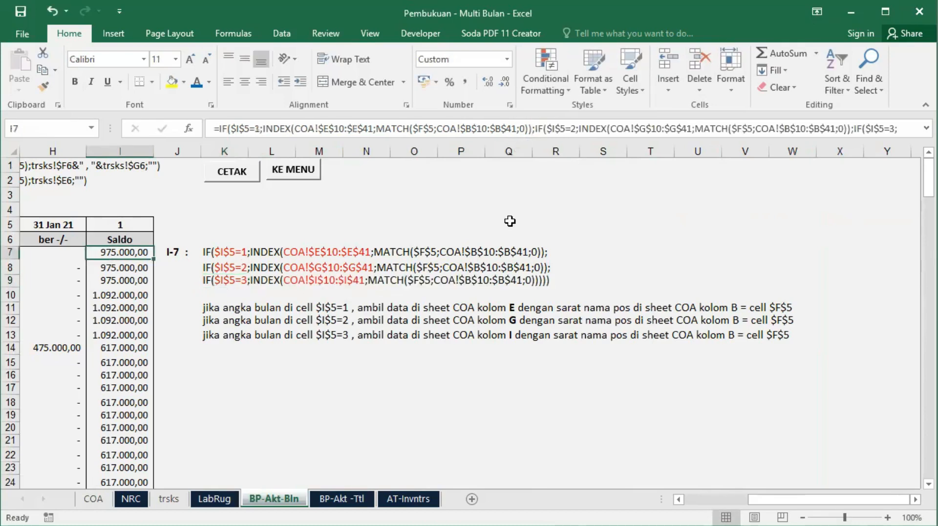
click(904, 129)
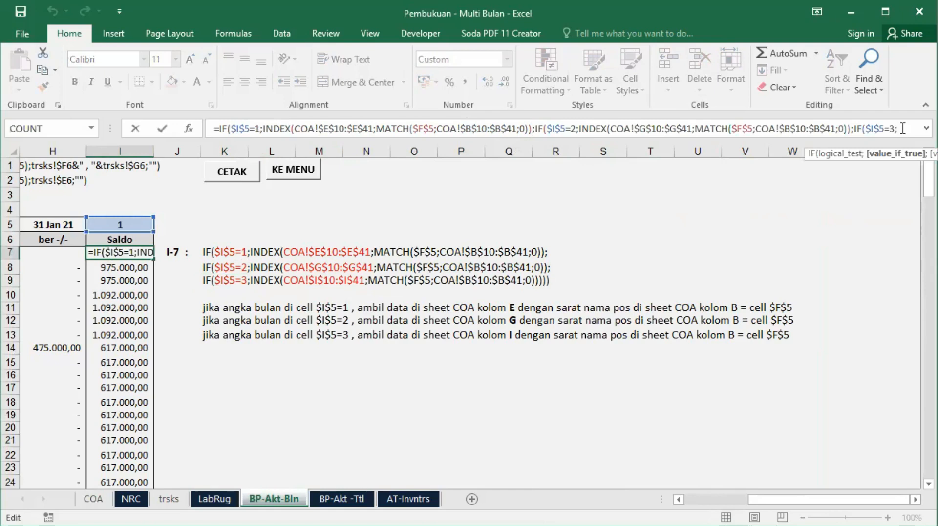
key(Right)
click(509, 129)
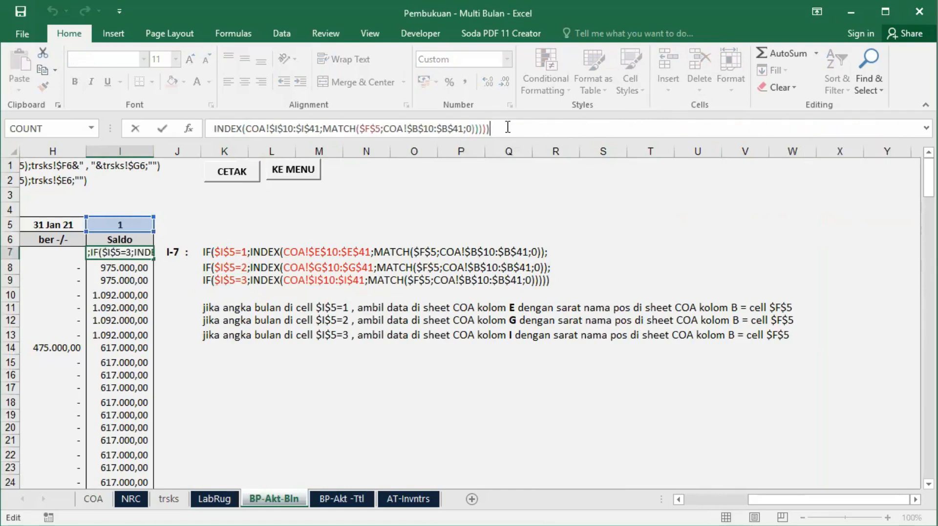
key(BackSpace)
key(BackSpace)
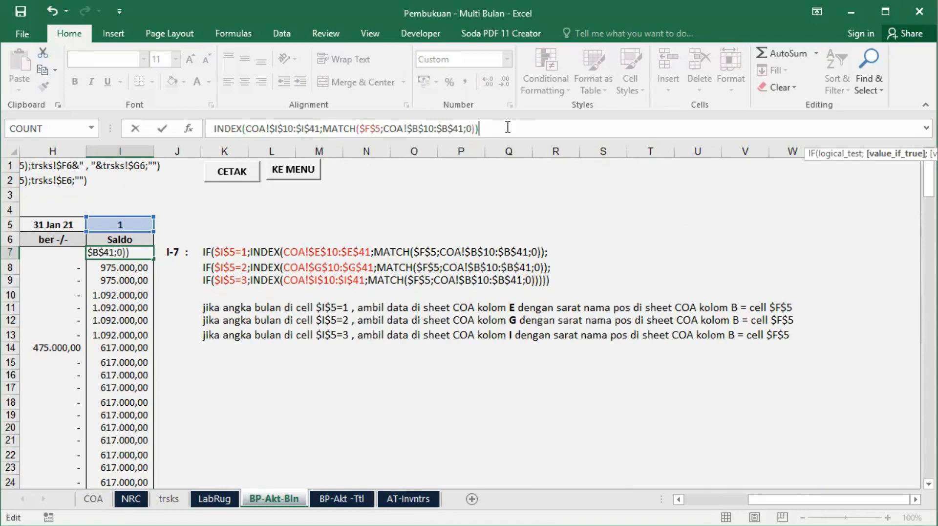
key(Return)
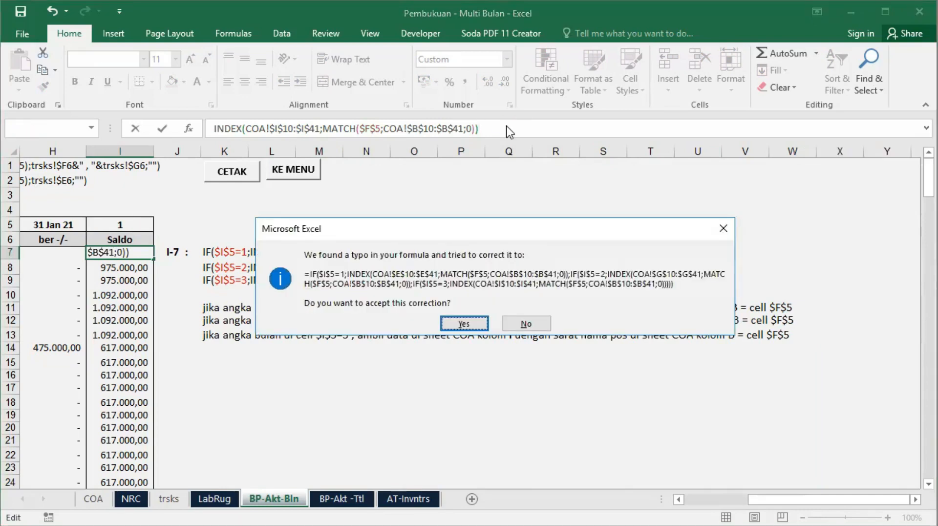
key(Return)
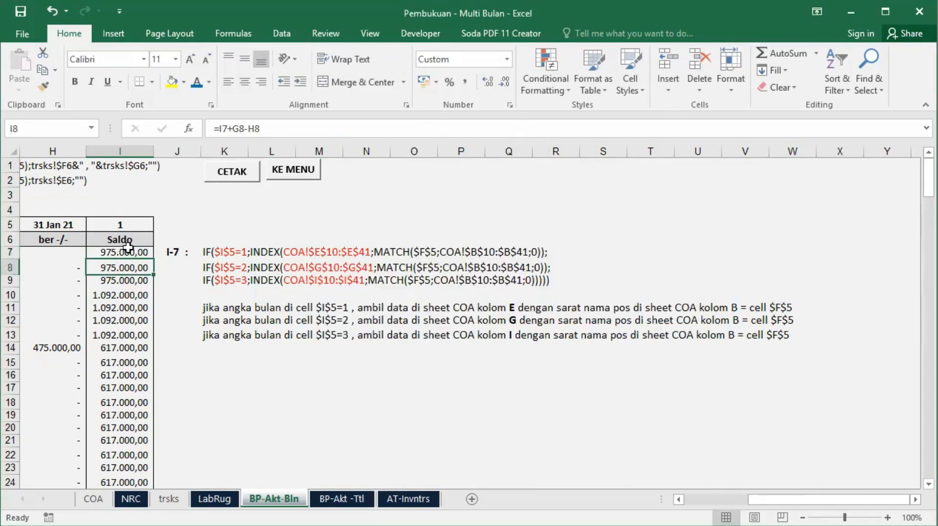
Step: Review the closing parentheses of the month 3 INDEX part in I7's formula, leaving the formula unedited
click(115, 252)
click(905, 129)
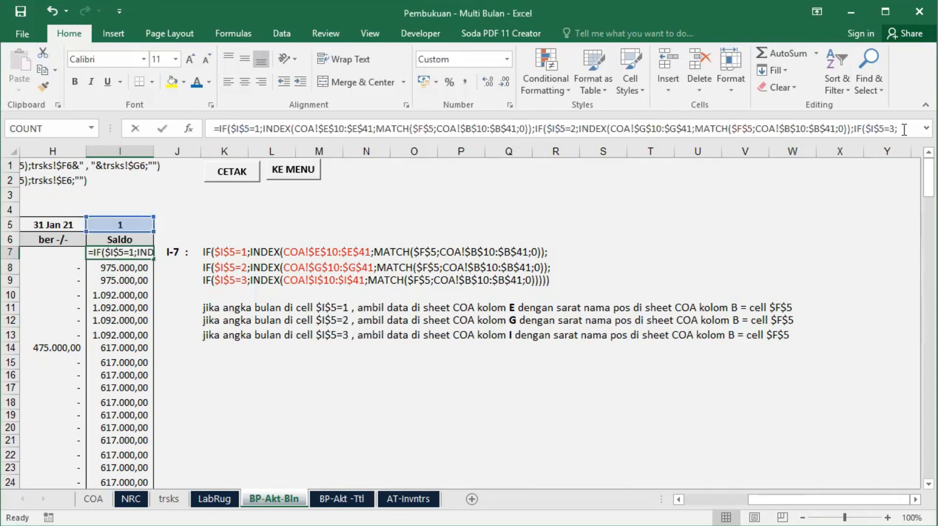
key(Down)
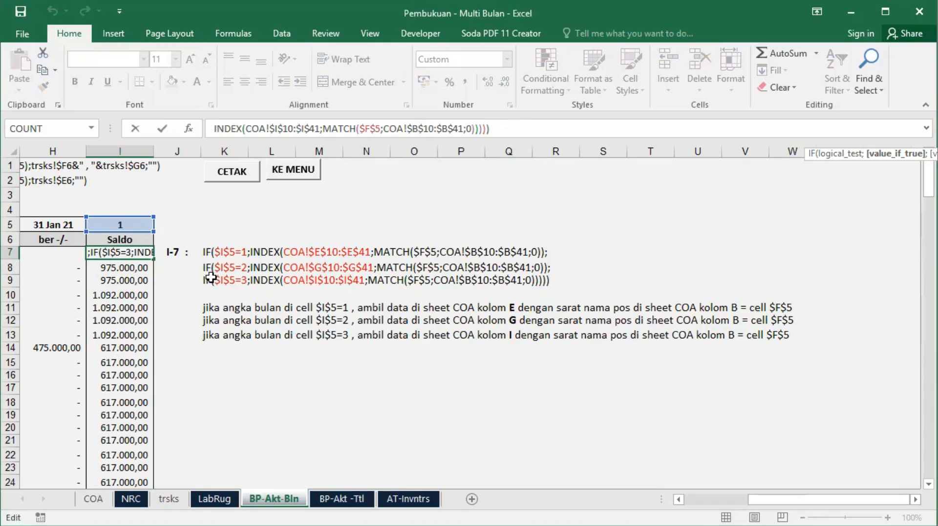
click(481, 129)
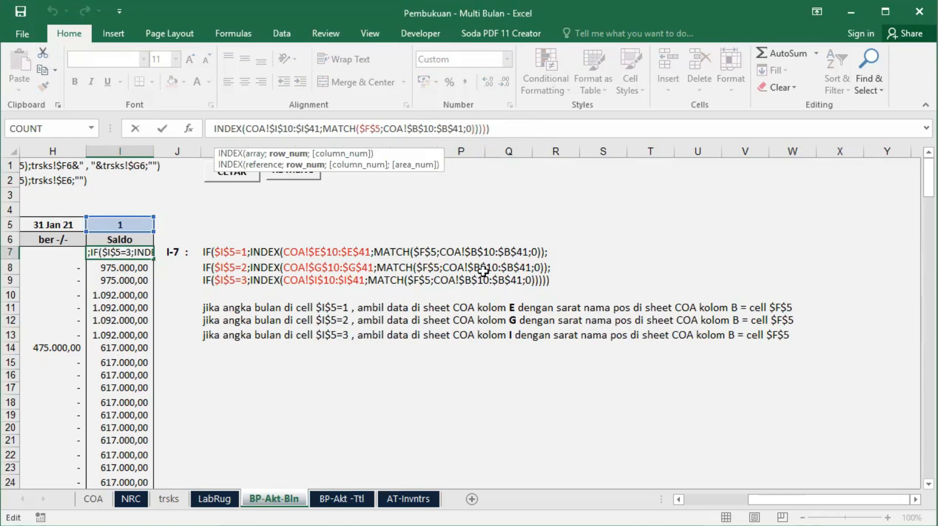
click(312, 404)
Step: Read the month 1 explanation in K11 and compare its condition with the account cell F5
click(218, 308)
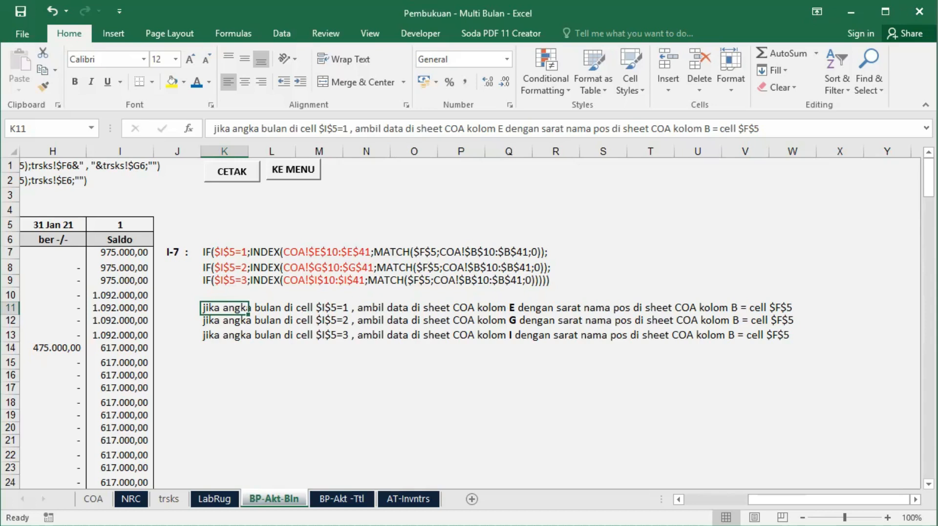
scroll(194, 305, left, 2)
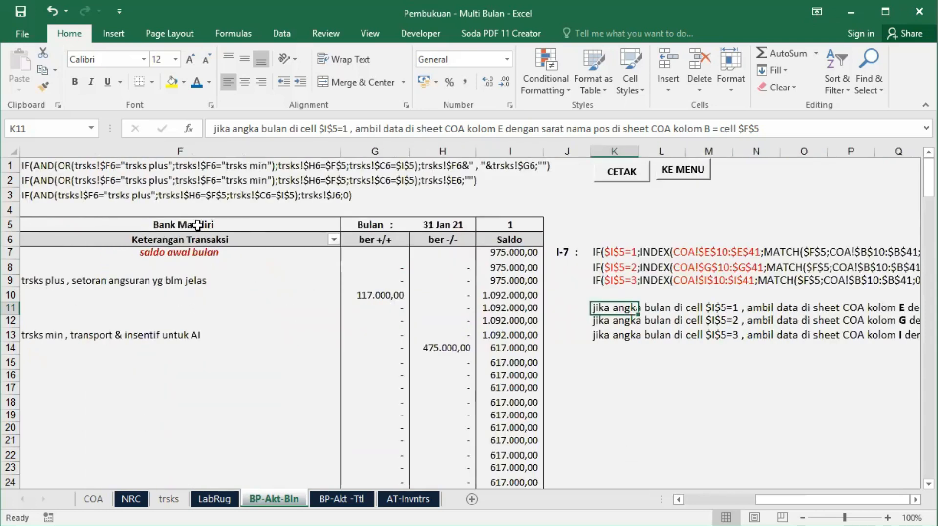
click(196, 225)
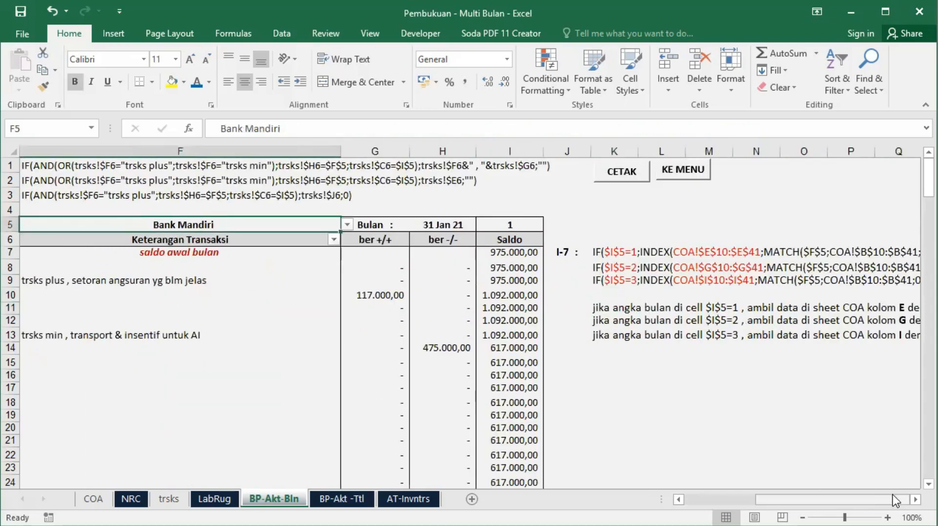
double_click(915, 499)
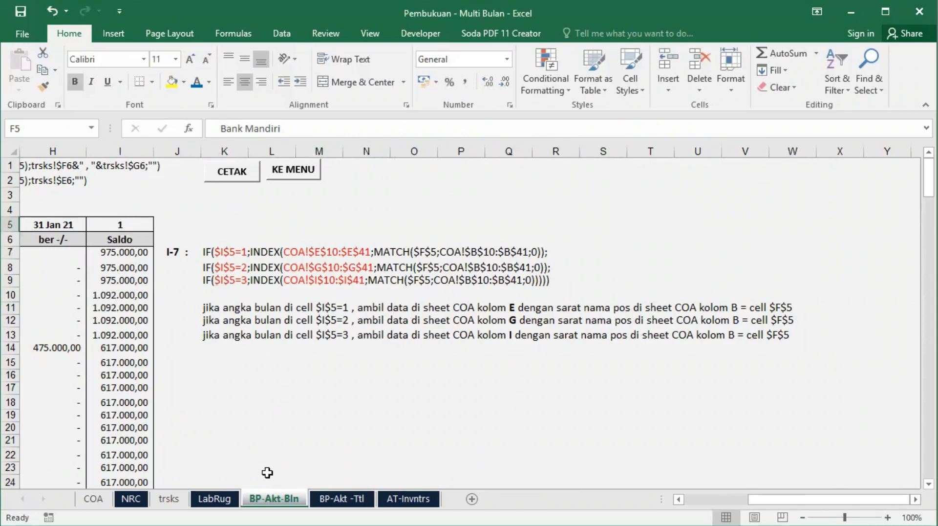
Step: View the BP-Akt -Ttl ledger sheet and return to BP-Akt-Bln
click(336, 498)
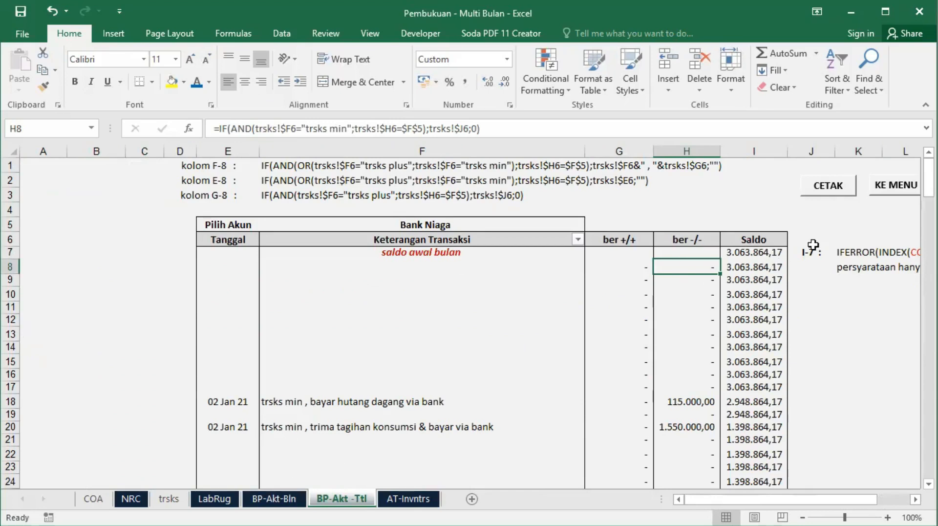
click(258, 498)
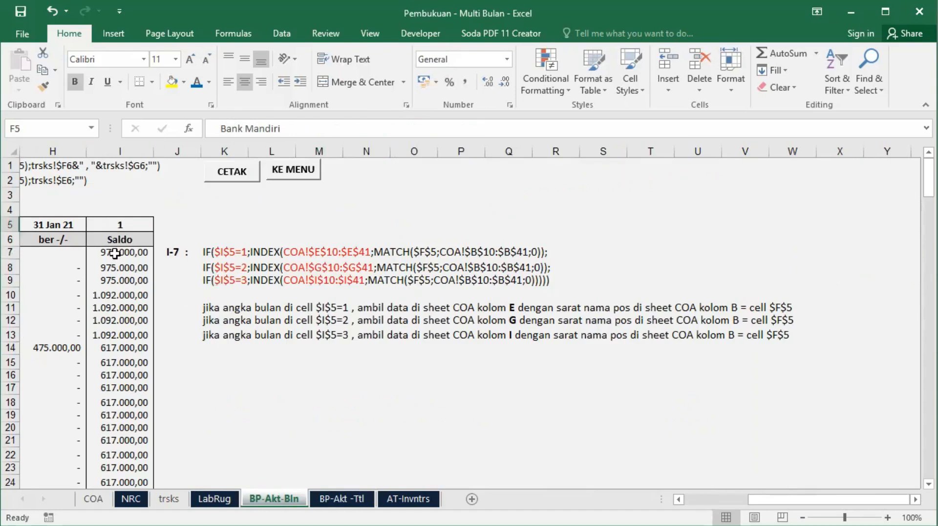
Step: Compare I7's opening balance formula on BP-Akt-Bln with the account names and balance columns on the COA sheet
click(93, 499)
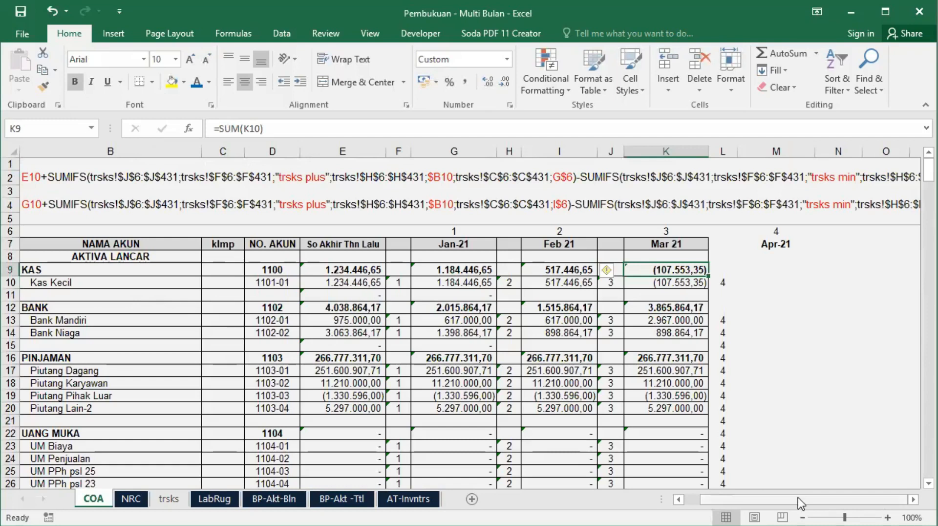
drag(797, 498, 781, 498)
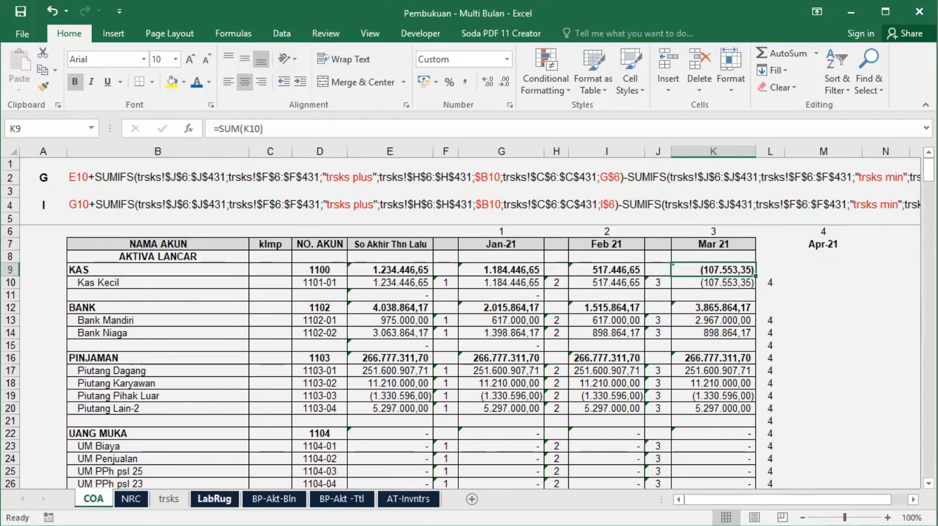
click(273, 499)
click(137, 254)
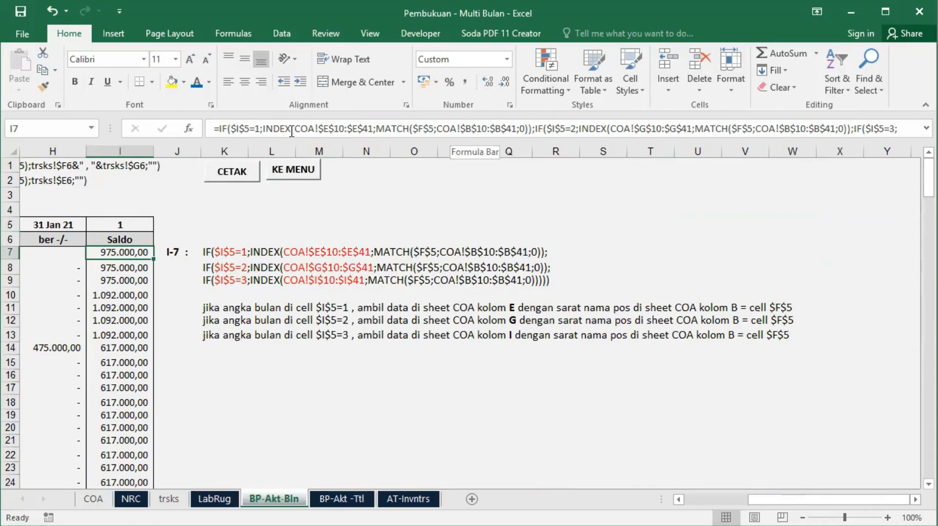
click(92, 498)
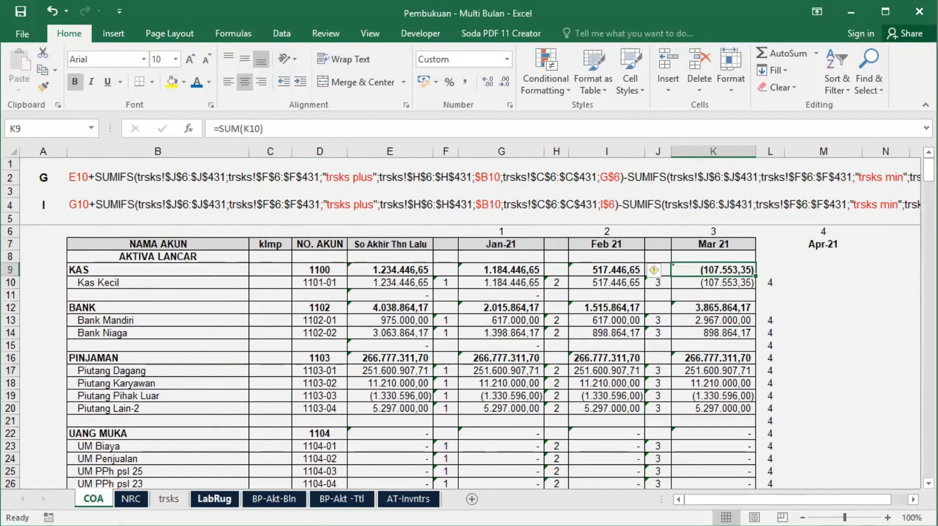
Step: Compare Bank Mandiri's opening balance on BP-Akt-Bln with its previous year-end balance in COA column E, cell E13
click(273, 498)
drag(758, 495, 694, 496)
click(412, 221)
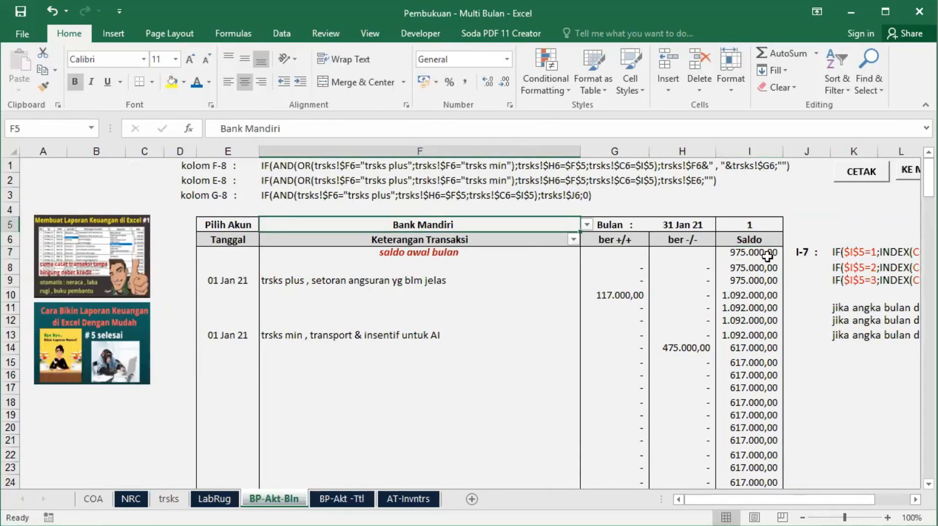
click(94, 498)
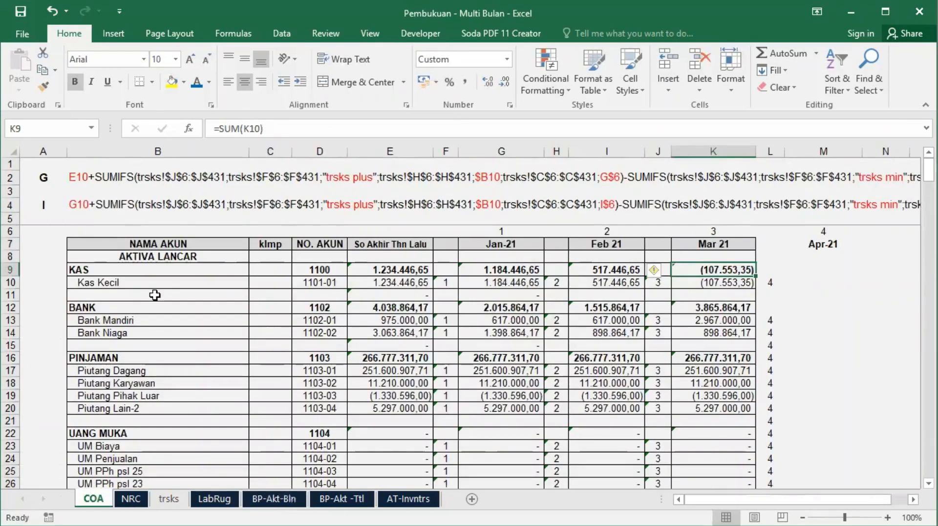
click(391, 152)
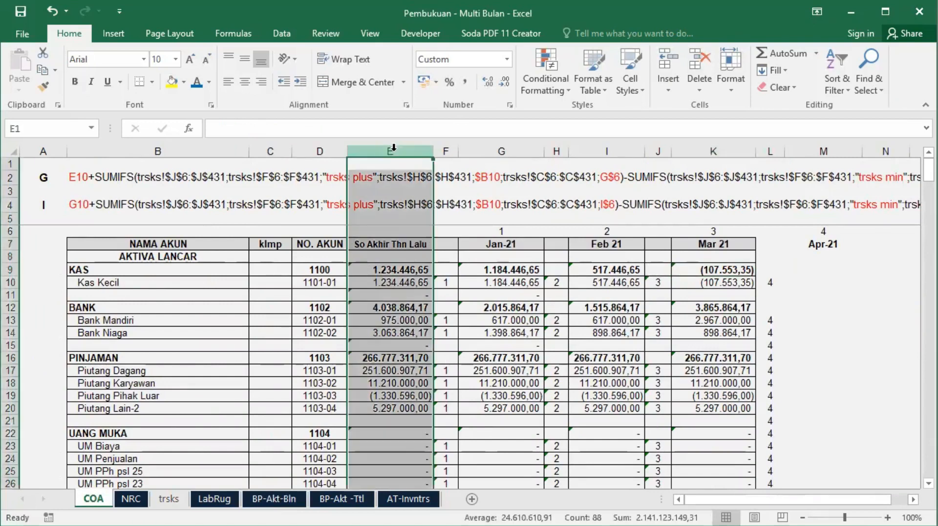
click(370, 322)
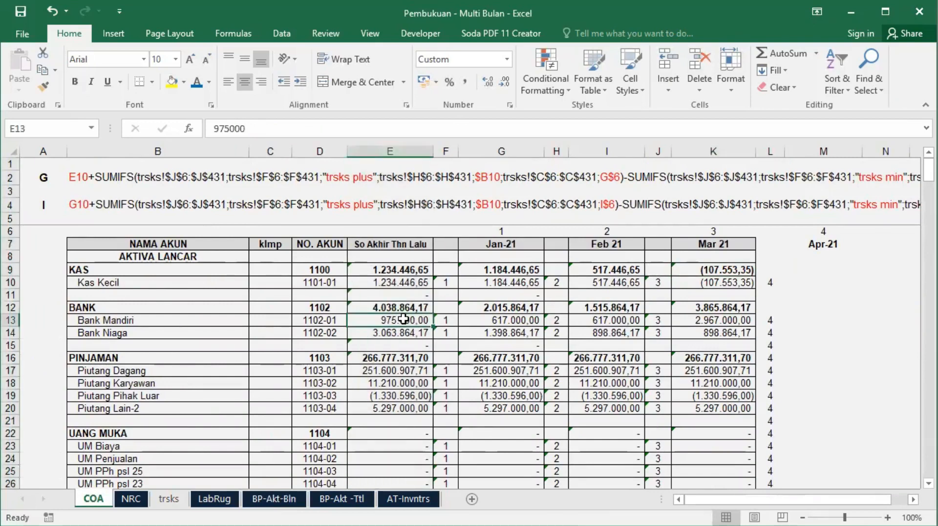
Step: Set the account in F5 of BP-Akt-Bln to Bank Niaga and check its opening balance against COA cell E14
click(274, 498)
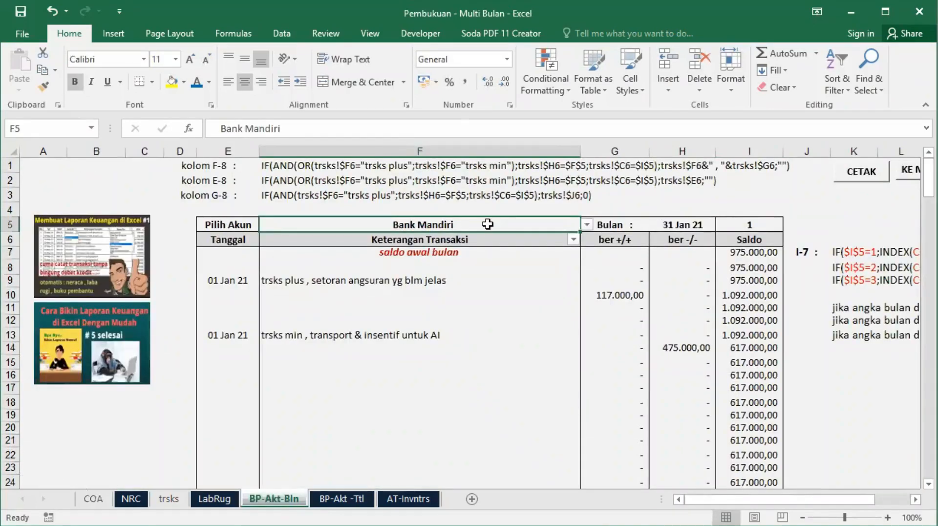
click(585, 224)
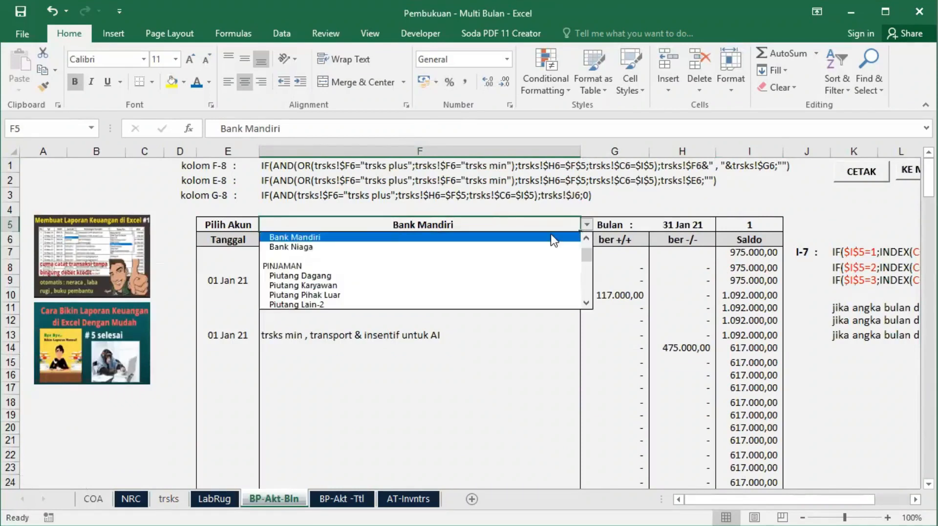
click(369, 247)
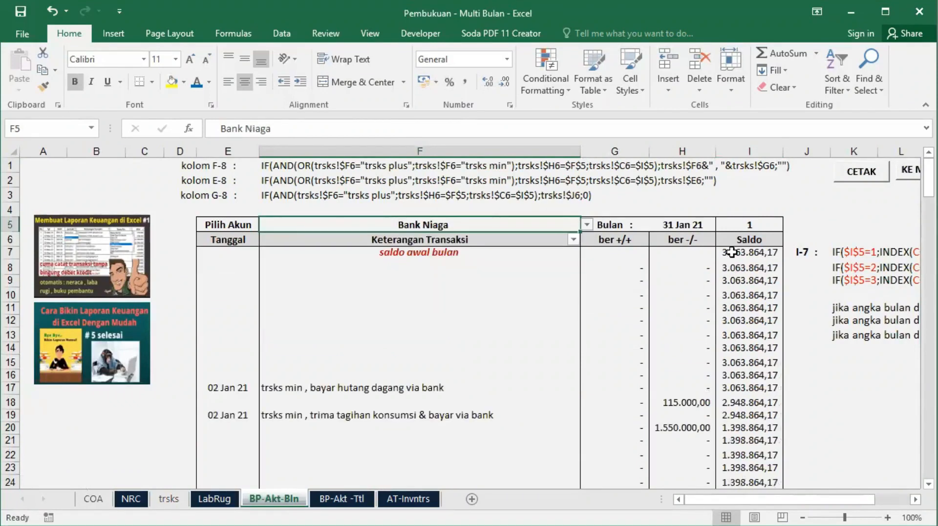
click(93, 499)
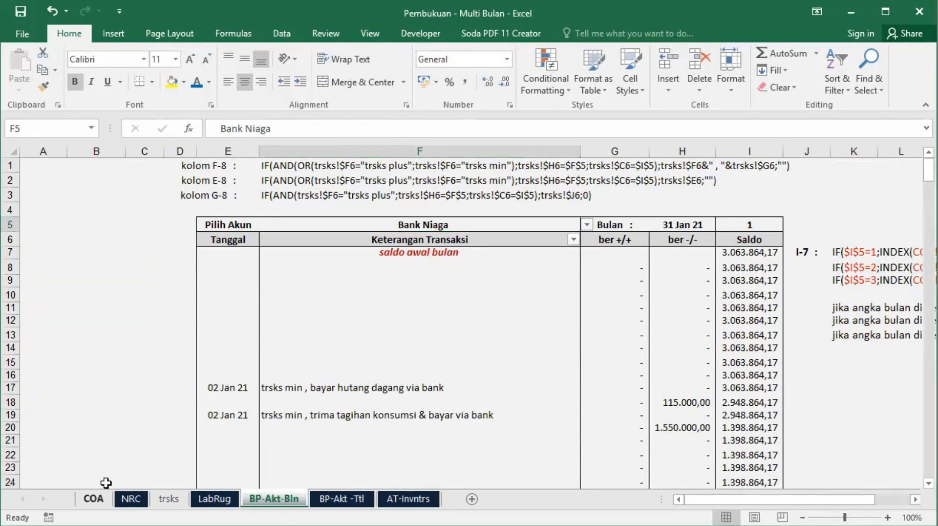
click(388, 333)
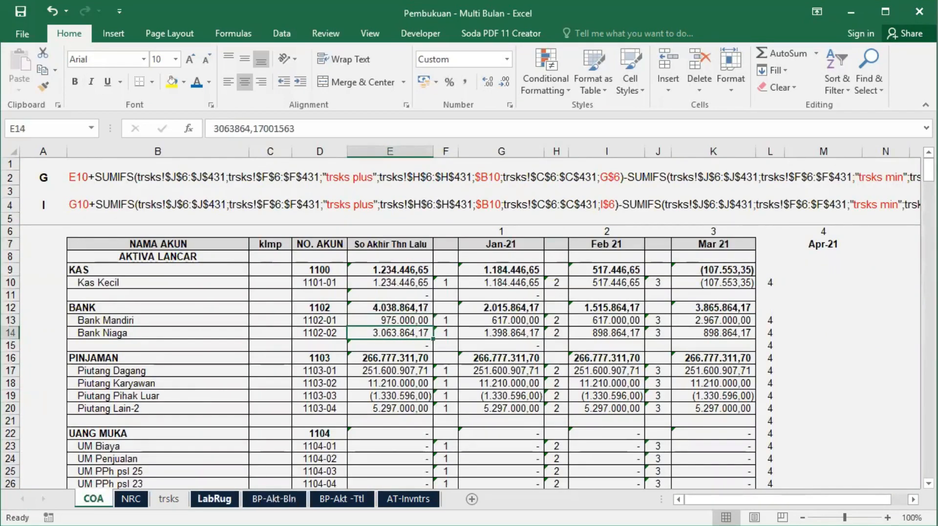
Step: Set the account in F5 of BP-Akt-Bln to Kas Kecil and check its opening balance against COA cell E10
click(272, 498)
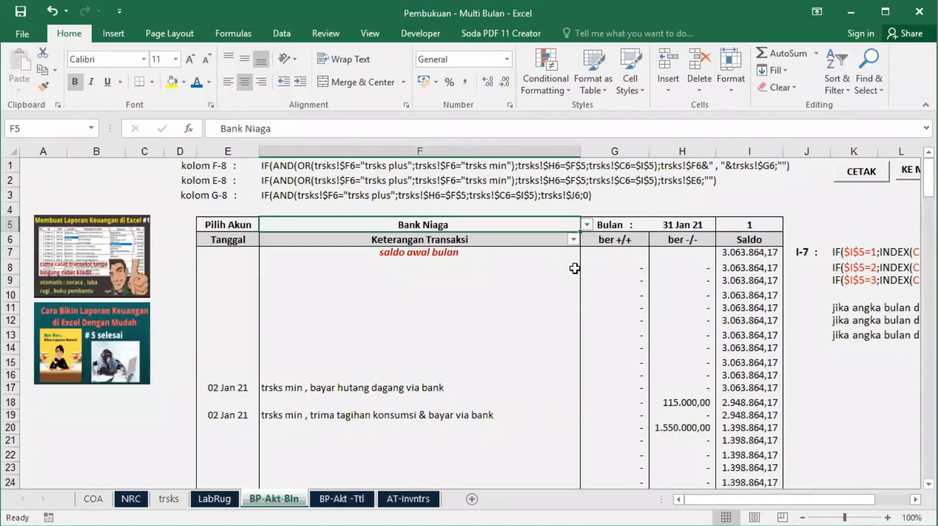
click(585, 225)
click(587, 237)
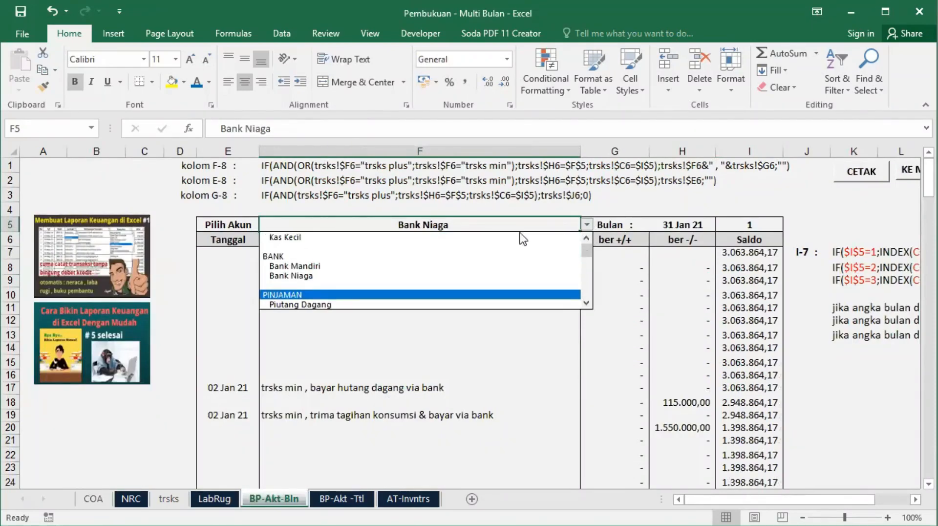
click(355, 237)
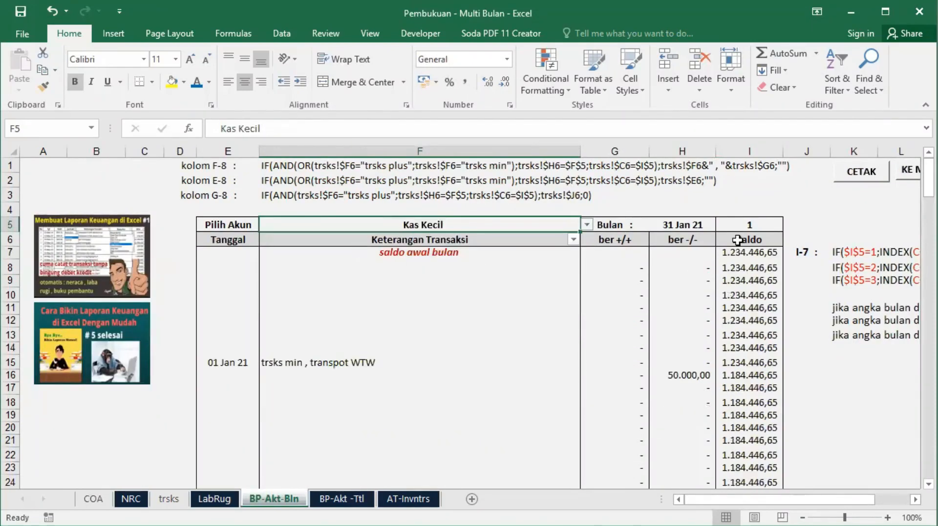
click(93, 498)
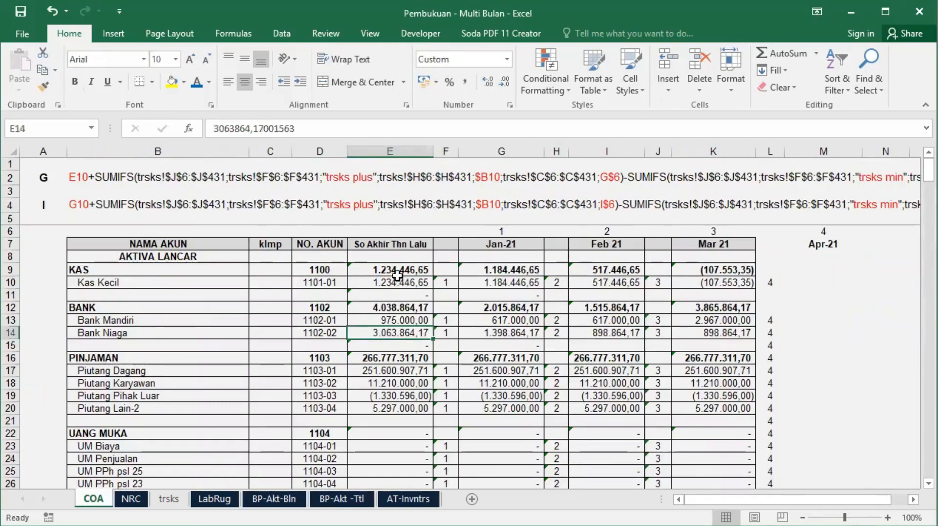
click(382, 281)
Step: Review the INDEX and MATCH ranges in I7's formula on BP-Akt-Bln against the COA sheet, ending on BP-Akt-Bln
click(273, 498)
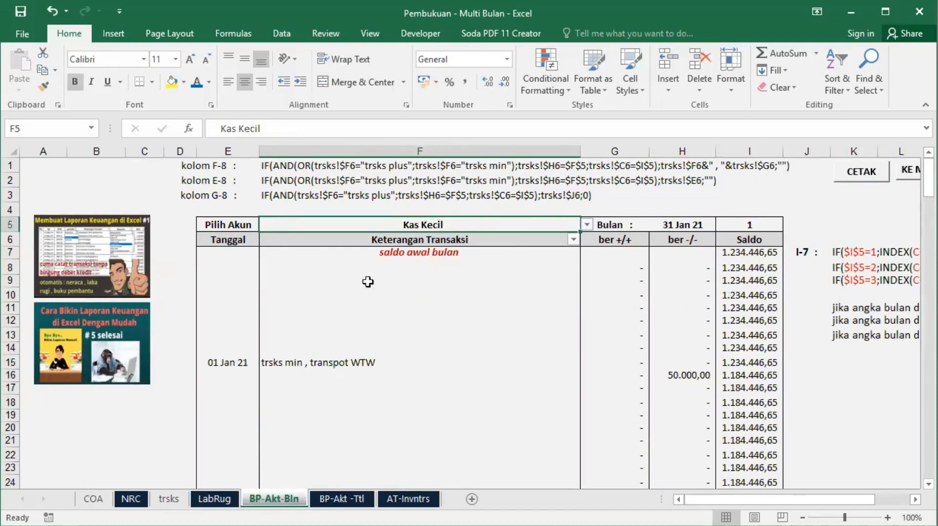
click(742, 252)
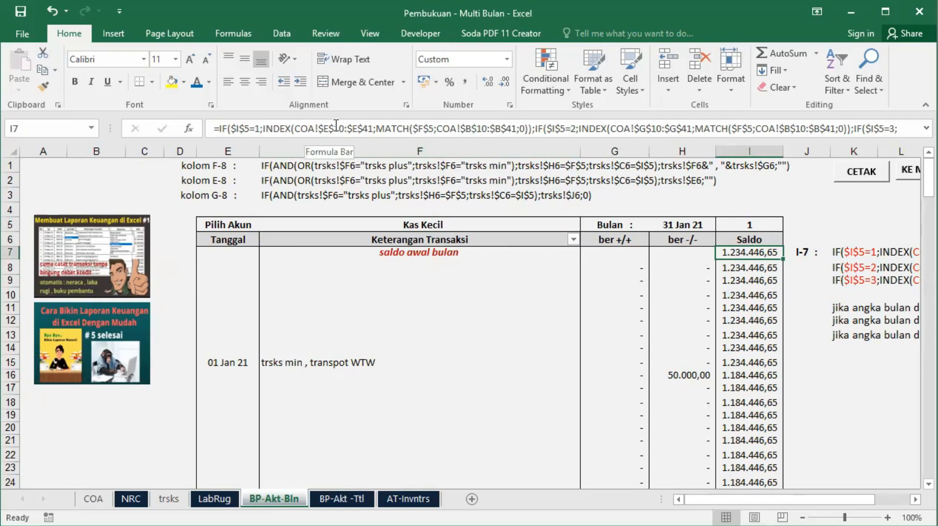
click(94, 498)
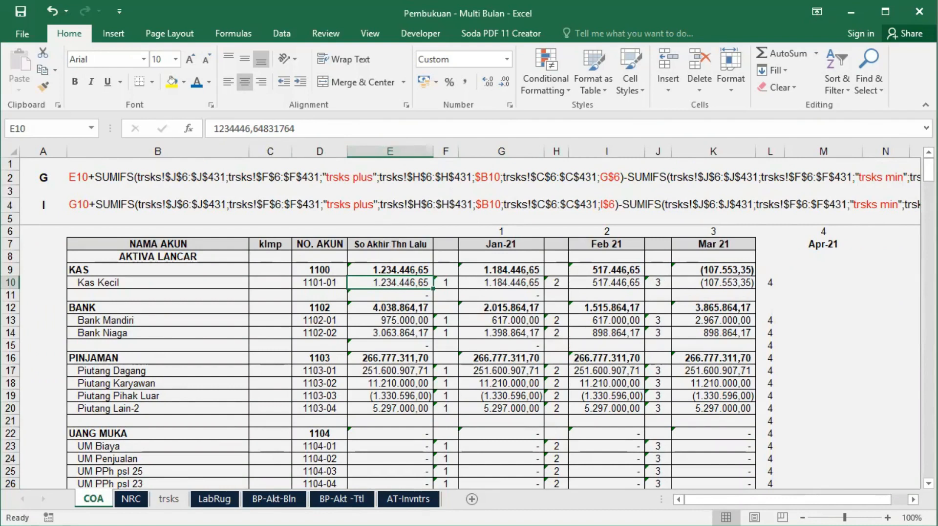
click(285, 497)
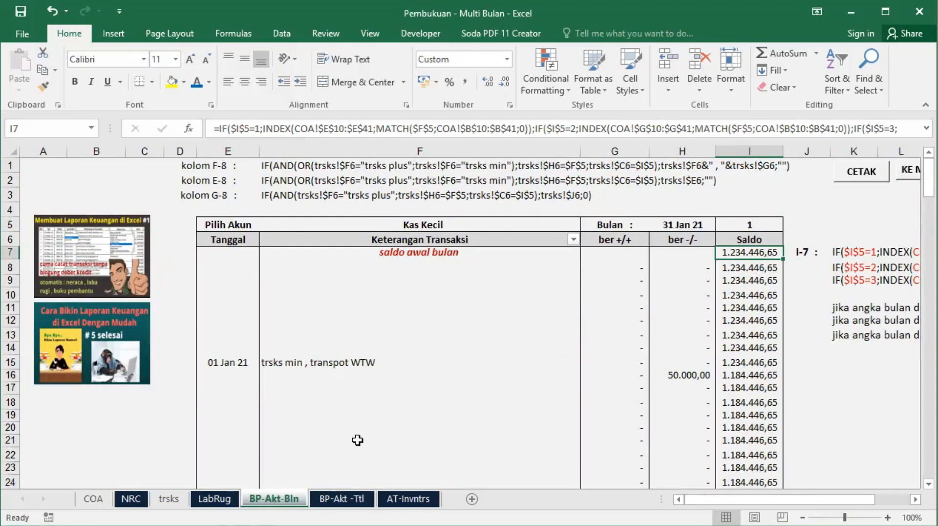
Step: Review I7's INDEX and MATCH formula on BP-Akt -Ttl and the COA column E it refers to
click(335, 497)
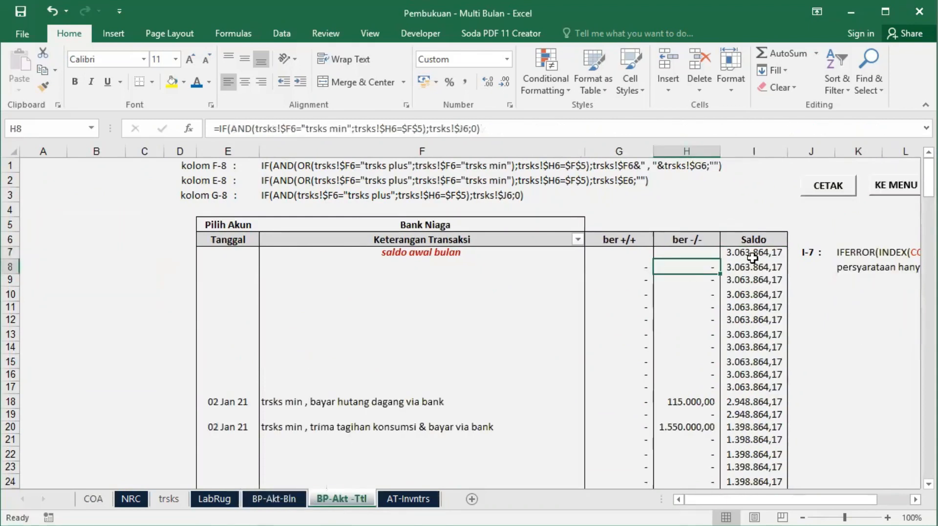
click(755, 250)
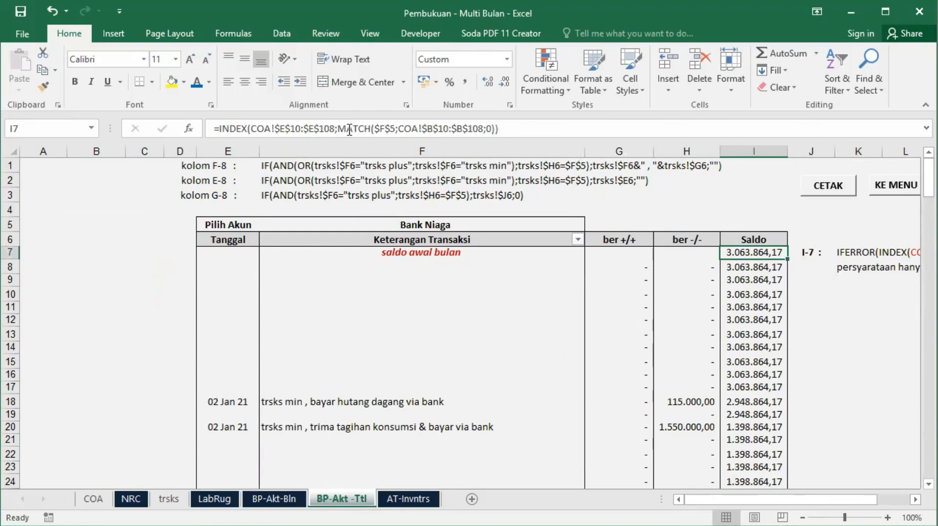
click(93, 499)
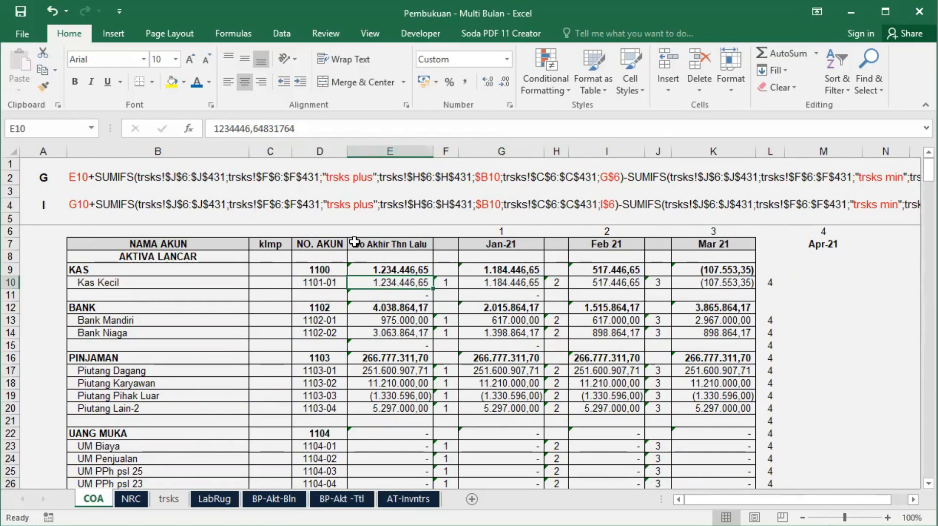
click(395, 147)
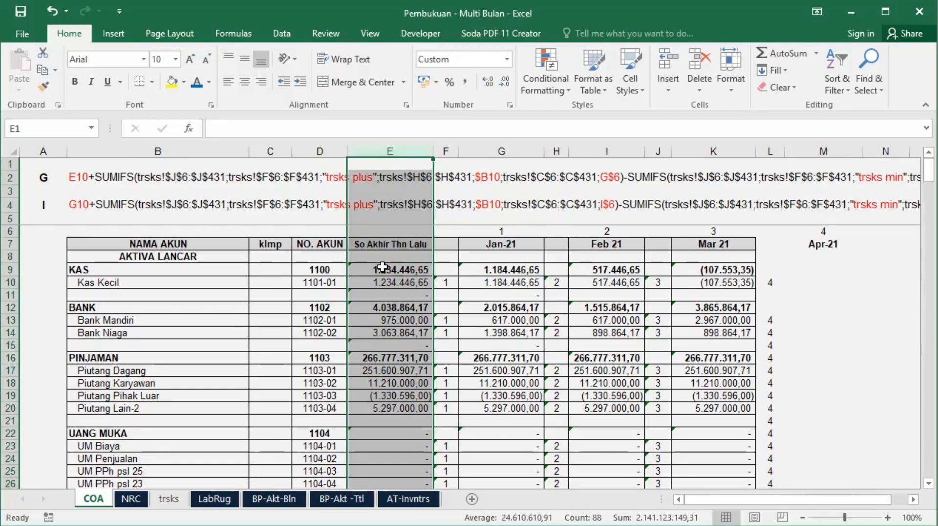
click(329, 495)
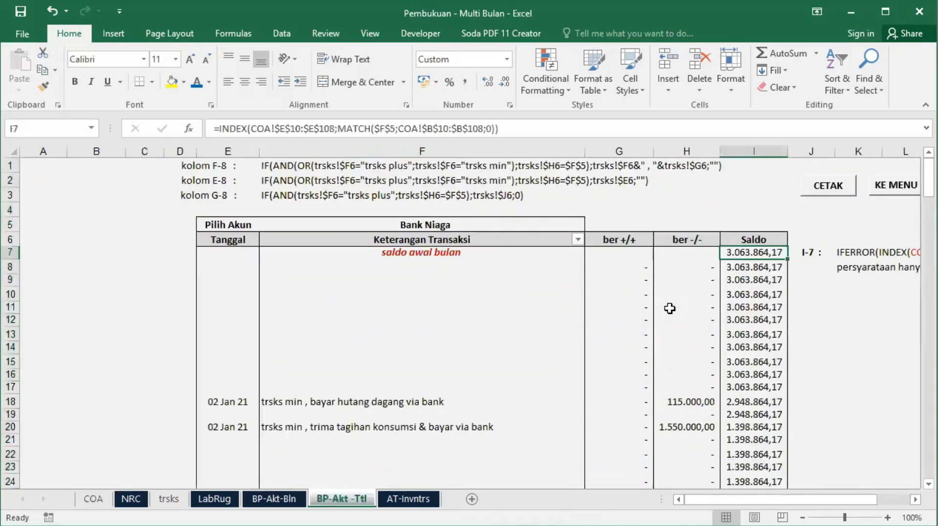
Step: Examine the formulas in F8 and I7 on BP-Akt -Ttl and read the I-7 explanation beside the ledger
click(399, 265)
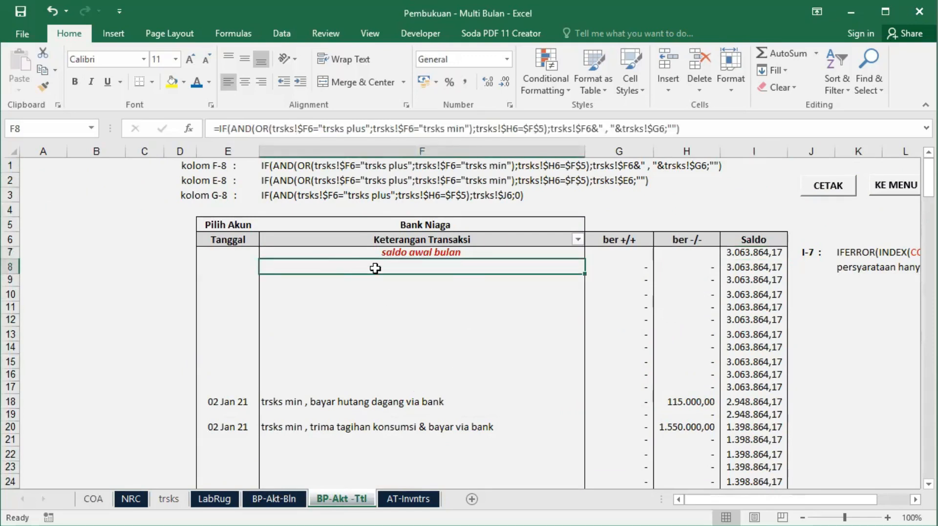
click(755, 253)
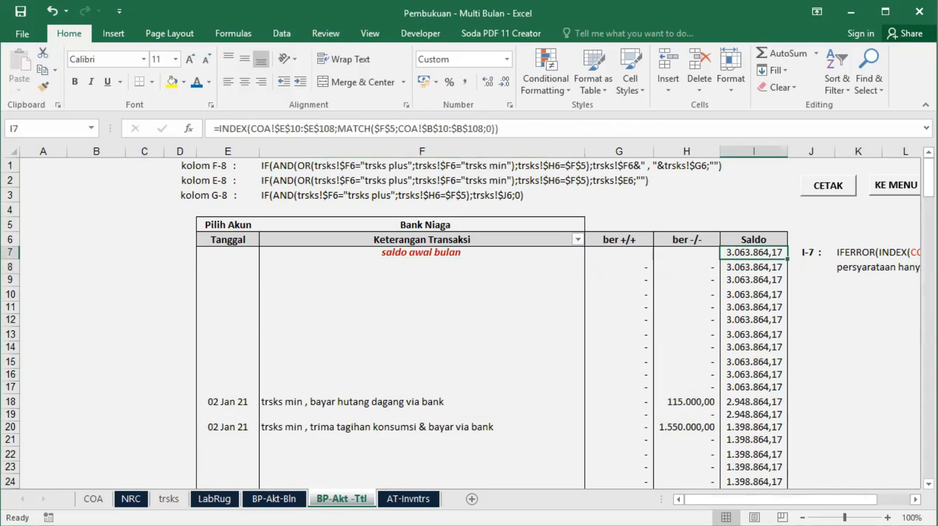
click(916, 499)
click(915, 499)
click(916, 499)
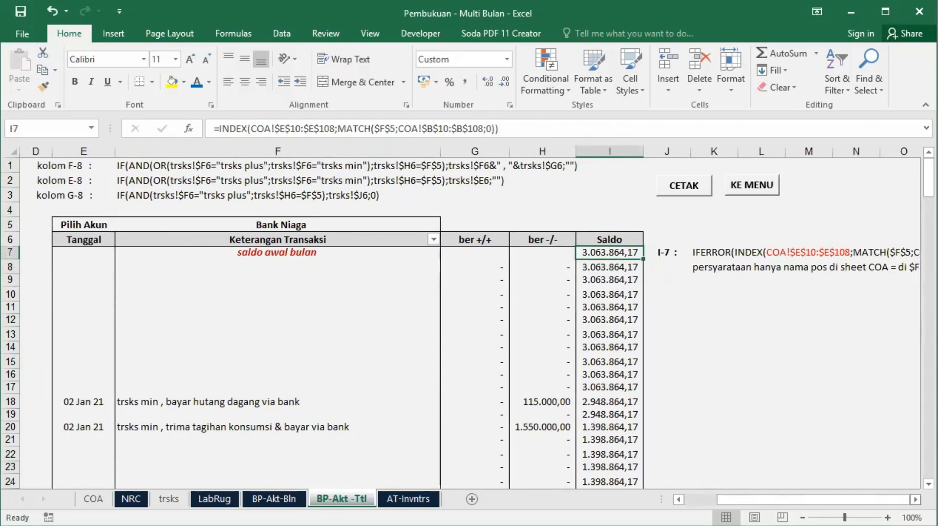
click(916, 499)
click(915, 499)
click(915, 499)
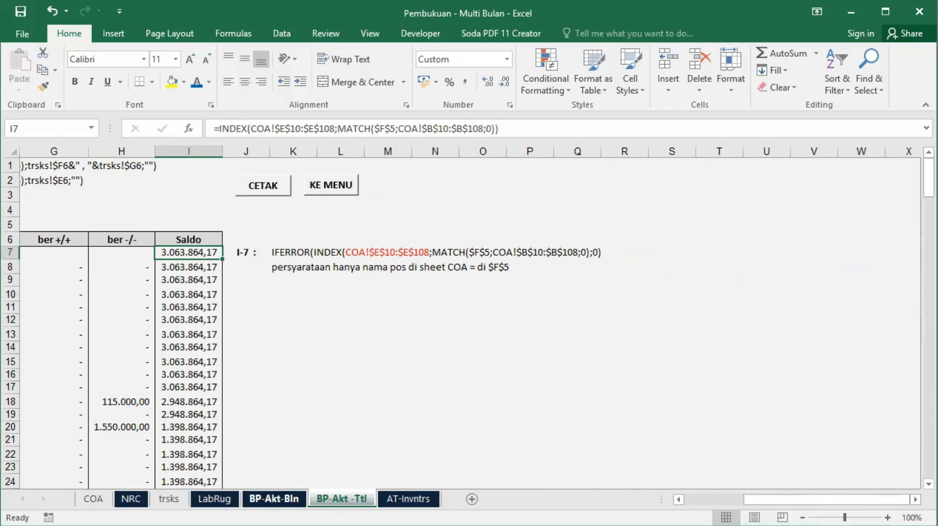
Step: Examine F8's description formula on BP-Akt-Bln against the transaction types in column F of trsks, starting at F6
click(274, 498)
click(395, 267)
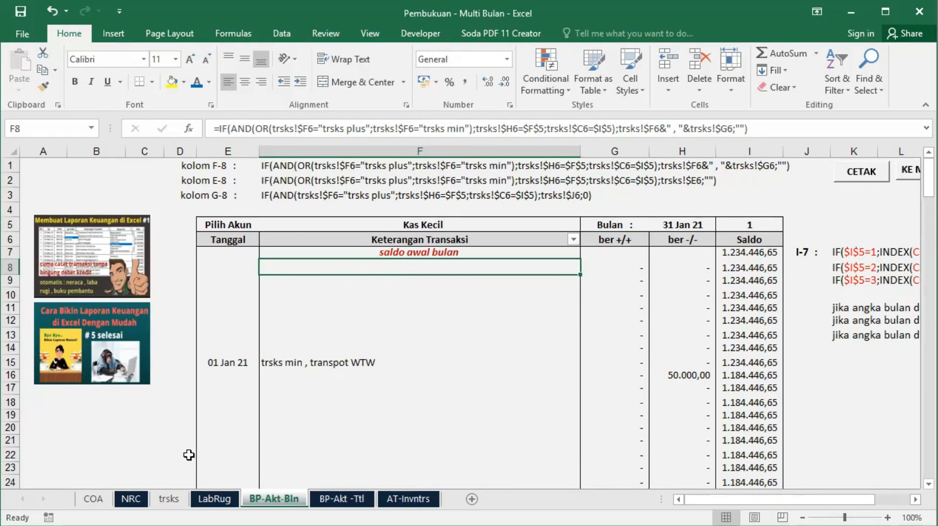
click(169, 499)
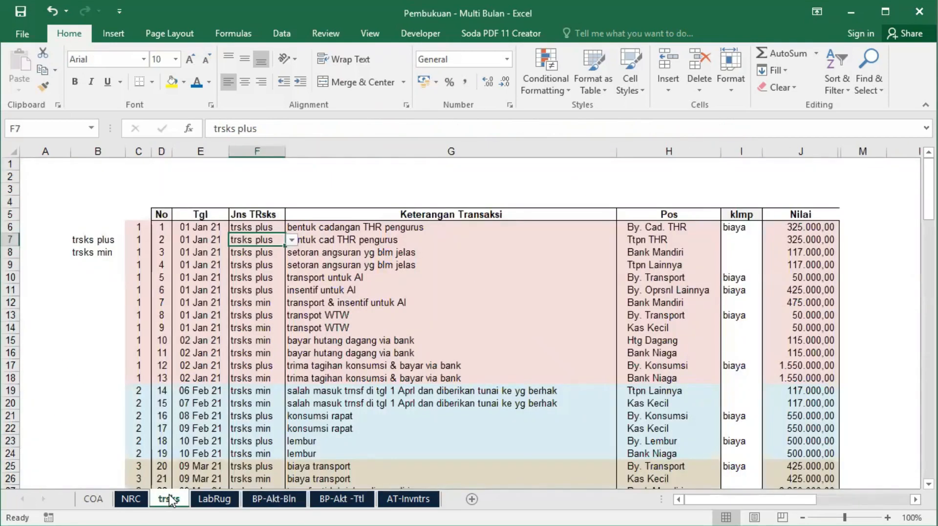
click(252, 227)
click(250, 274)
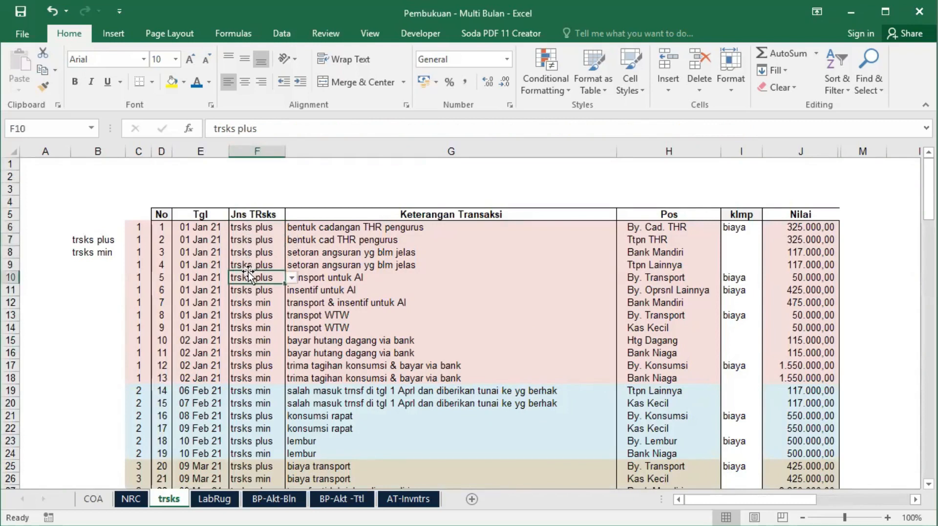
click(250, 227)
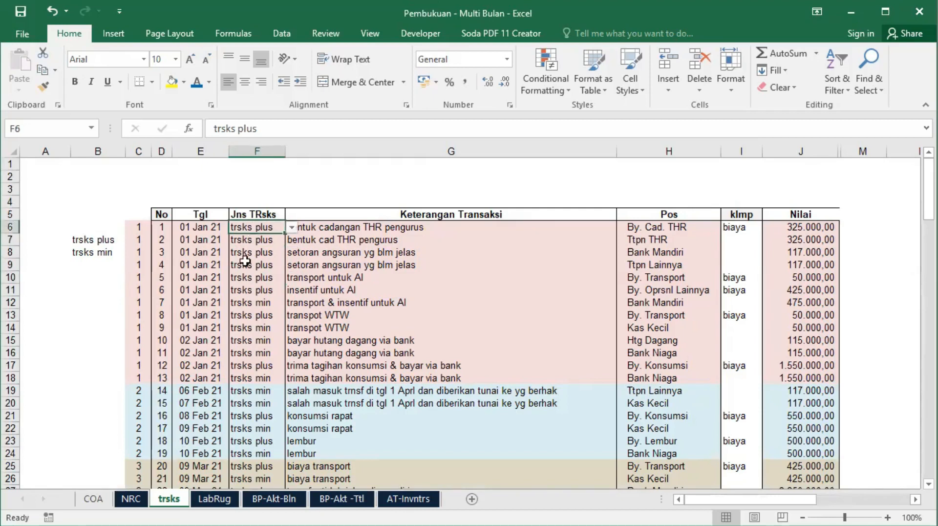
click(274, 499)
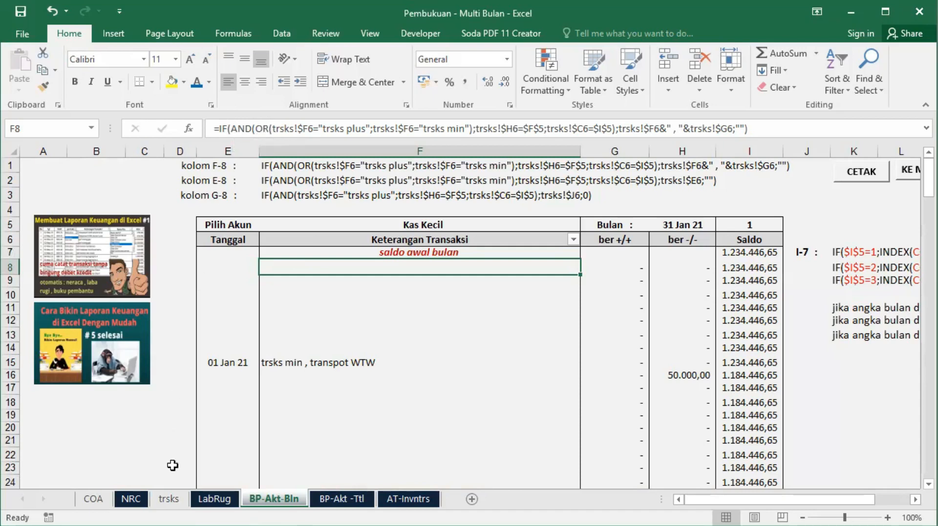
Step: Compare the OR condition in F8's formula on BP-Akt-Bln with the trsks plus and trsks min types in column F of trsks
click(168, 499)
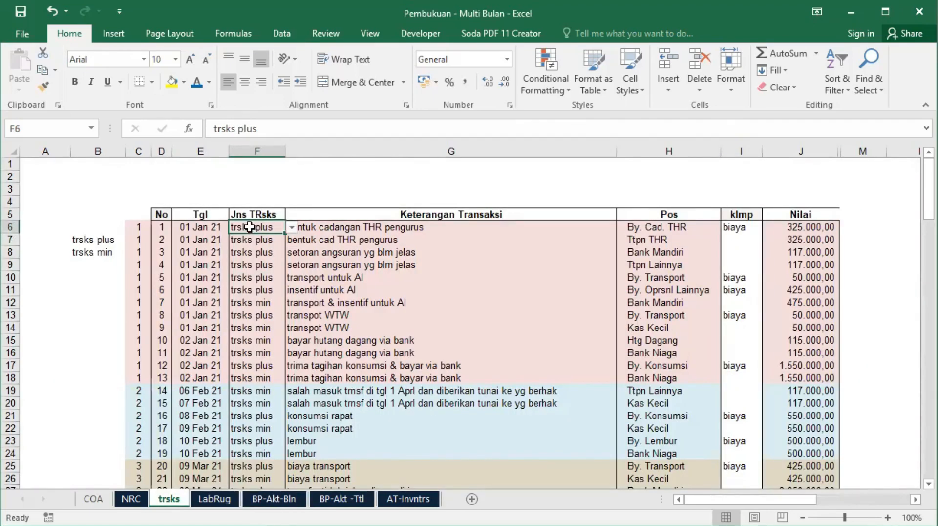
click(273, 497)
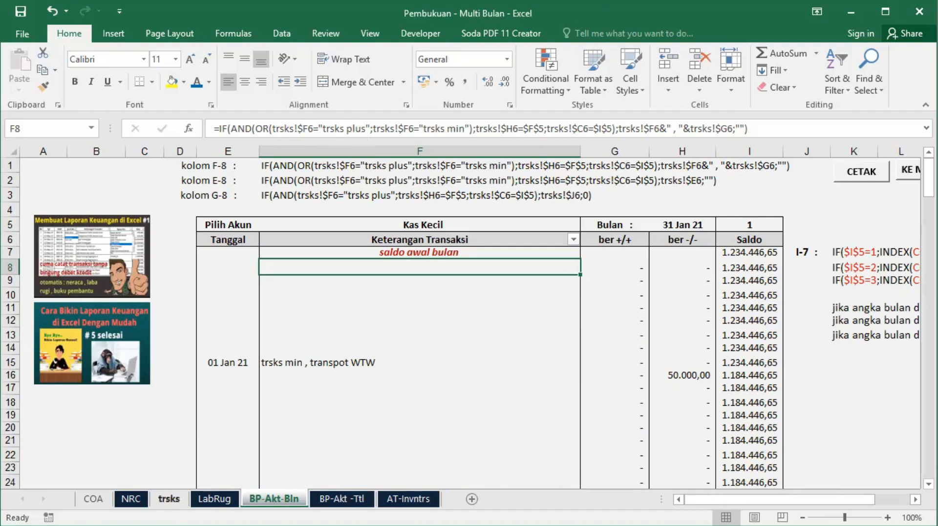
click(171, 497)
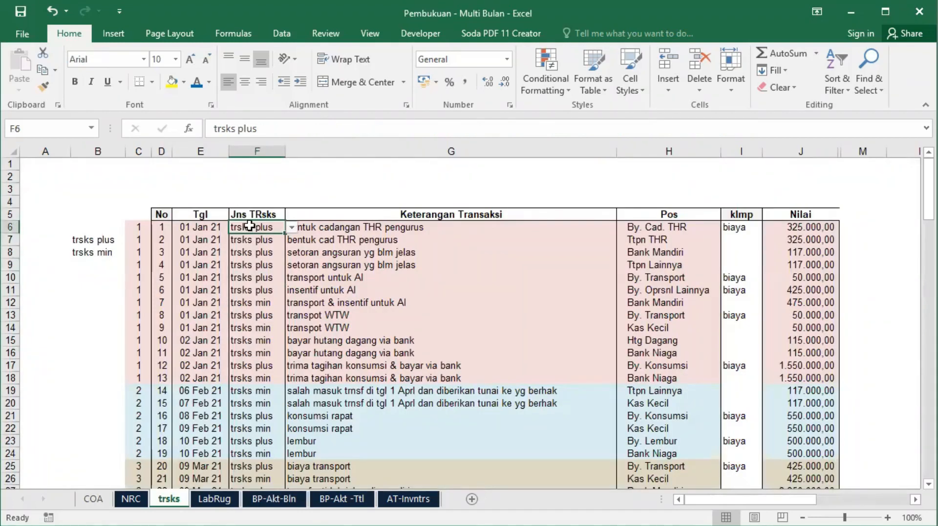
click(274, 498)
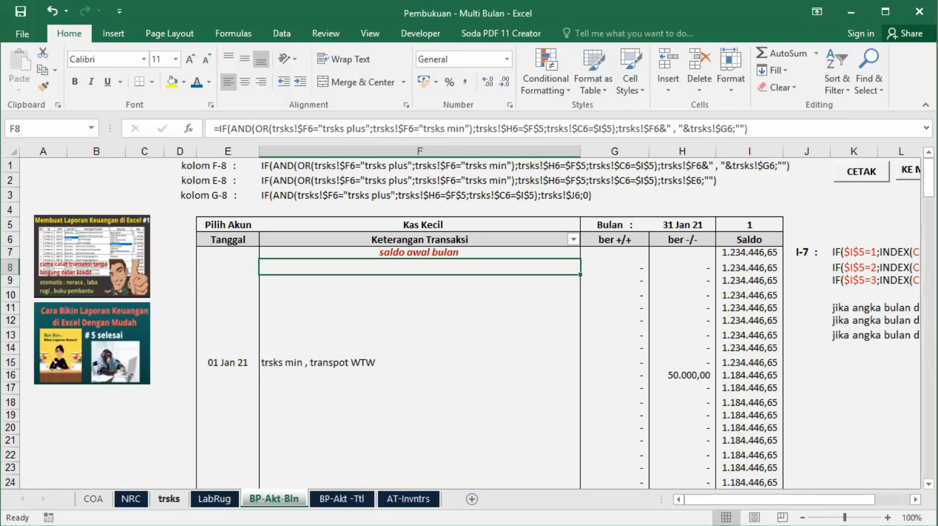
click(169, 499)
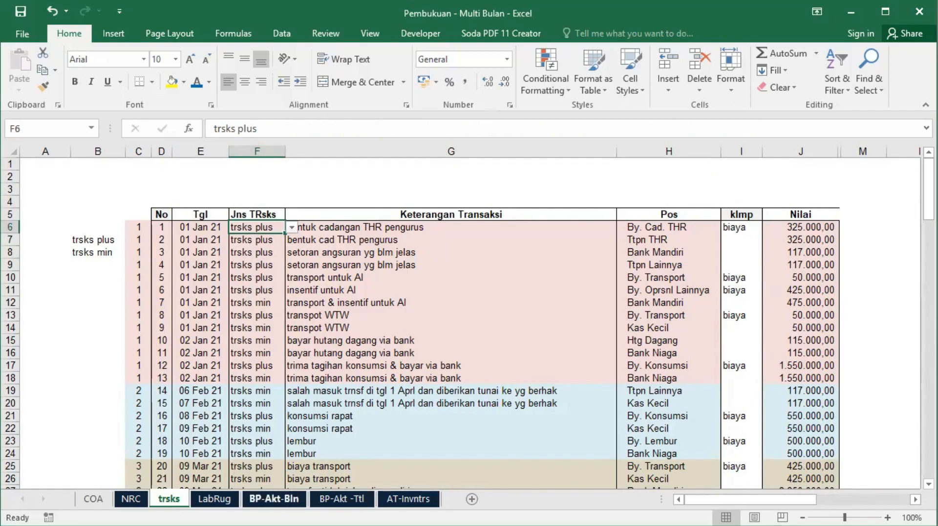
click(273, 498)
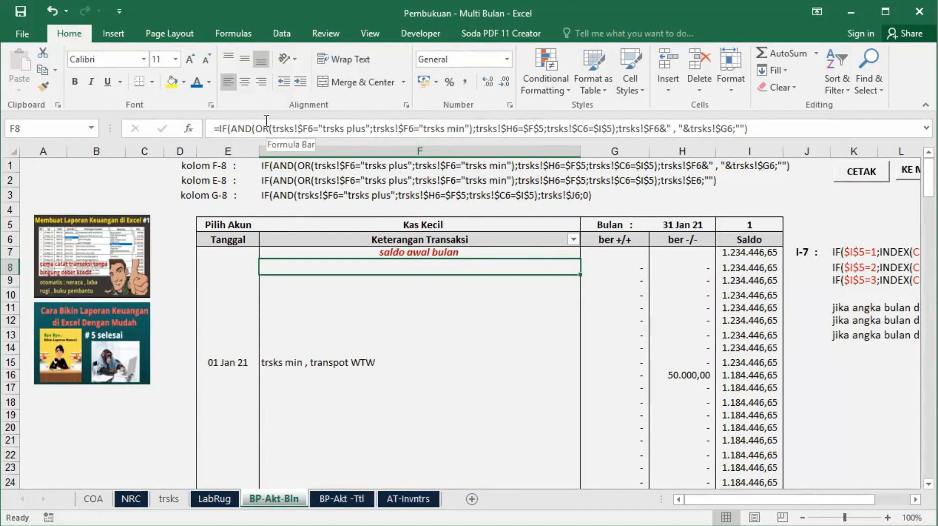
click(168, 498)
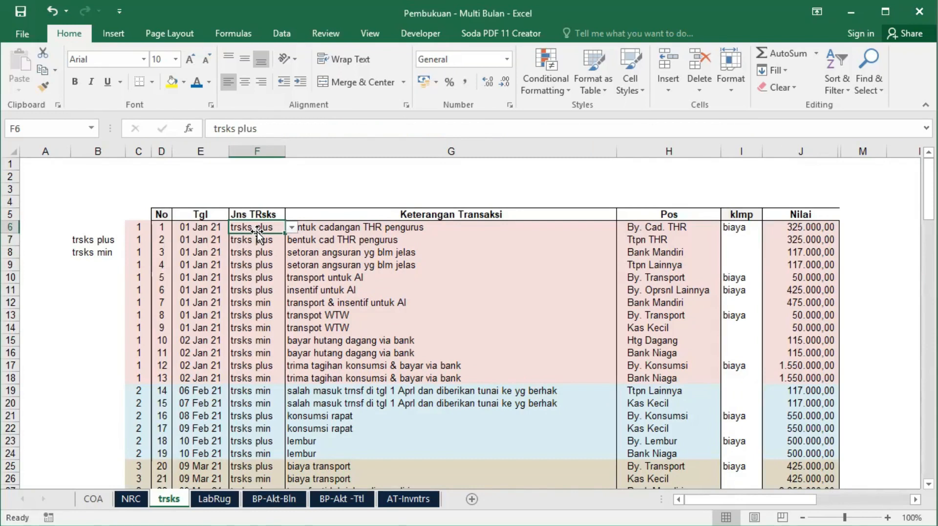
click(266, 499)
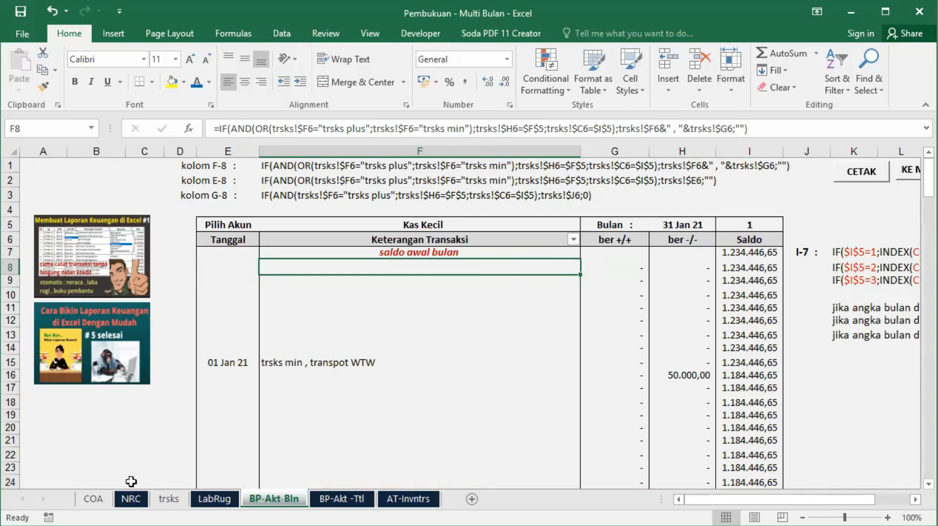
Step: Trace the account and month conditions in F8's formula to cells H6 and C6 on trsks, ending on BP-Akt-Bln
click(168, 499)
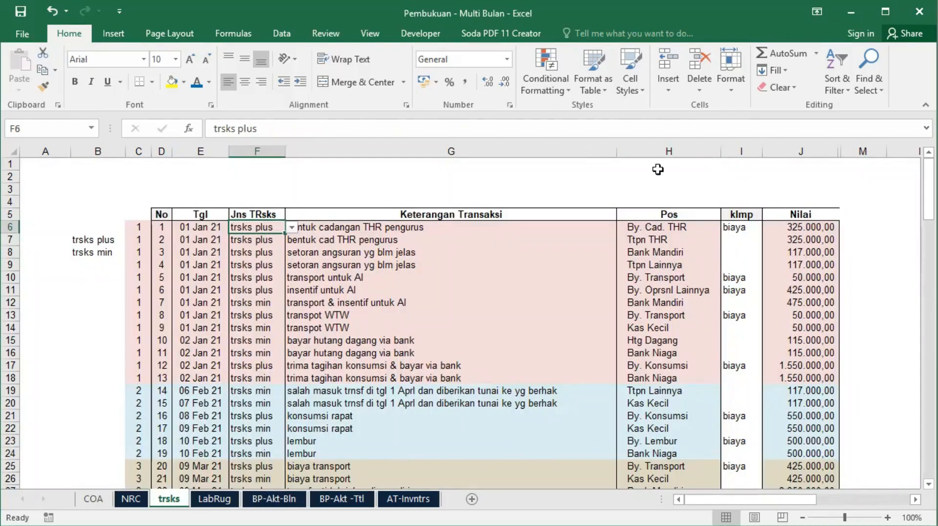
click(661, 227)
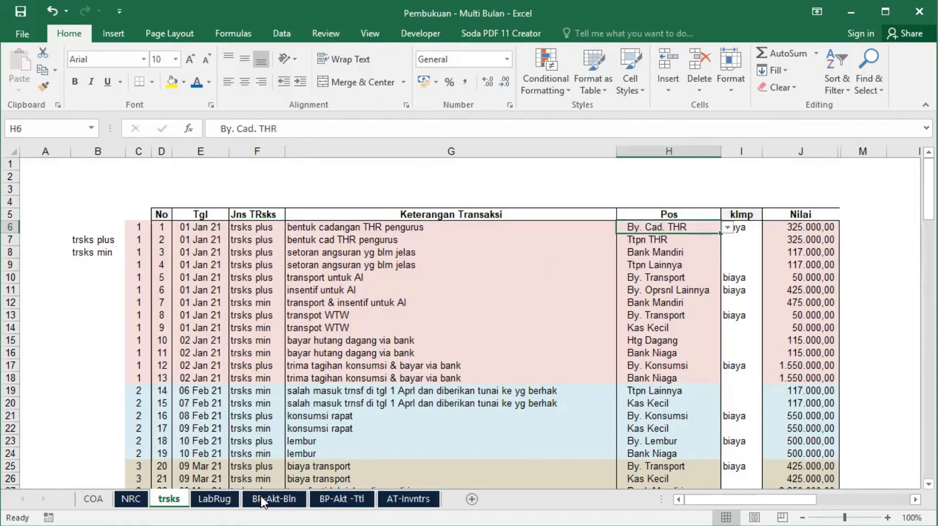
click(264, 498)
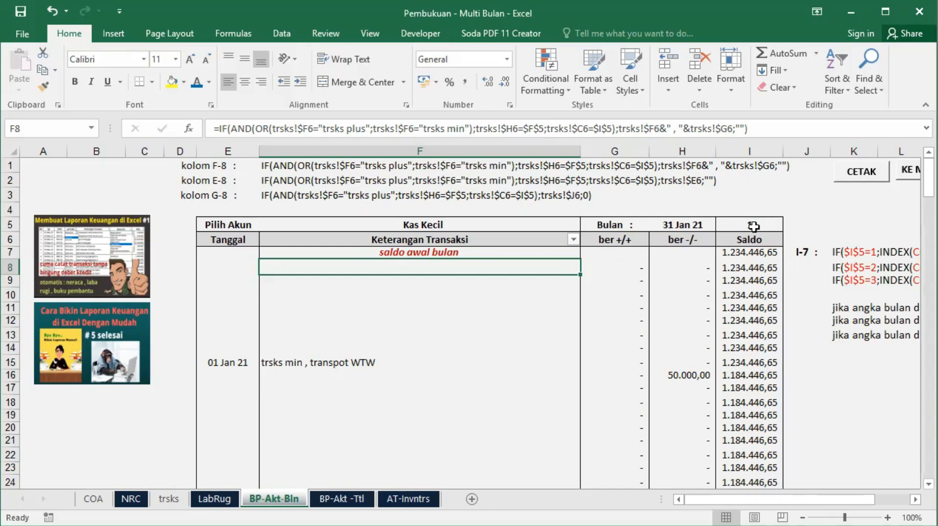
click(171, 498)
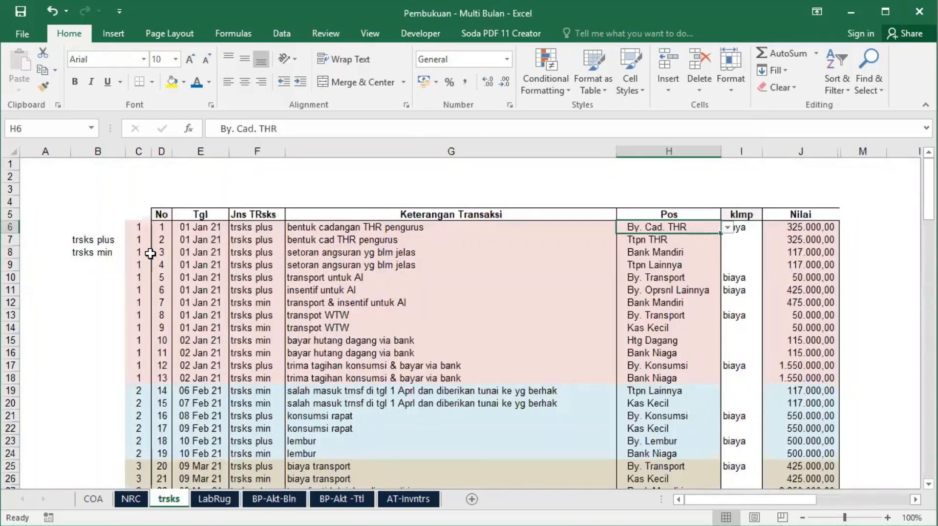
click(137, 225)
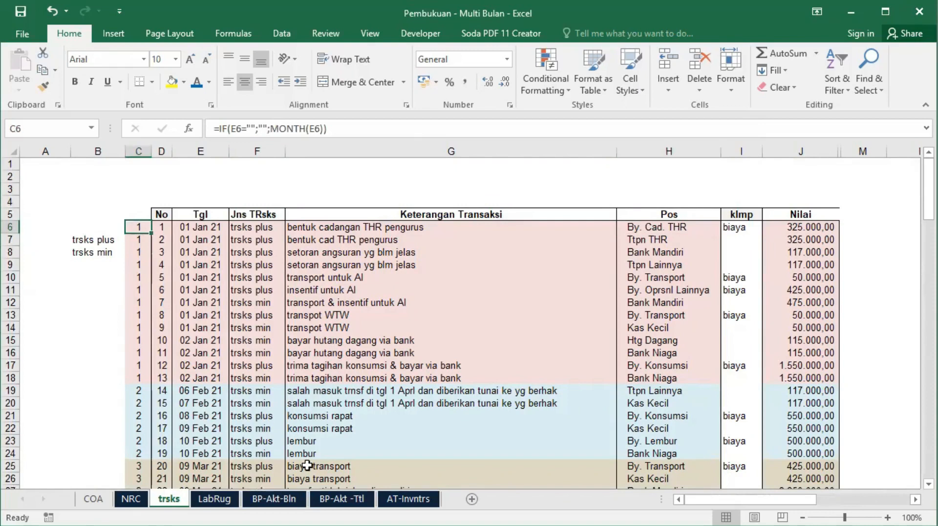
click(273, 499)
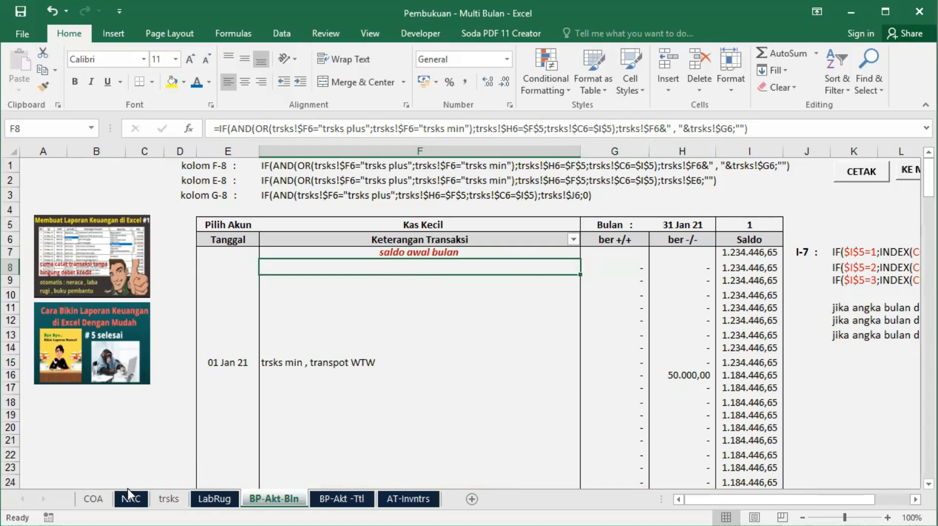
Step: Check F6 on trsks as the first part of the text that F8's formula returns, and go back to BP-Akt-Bln
click(168, 498)
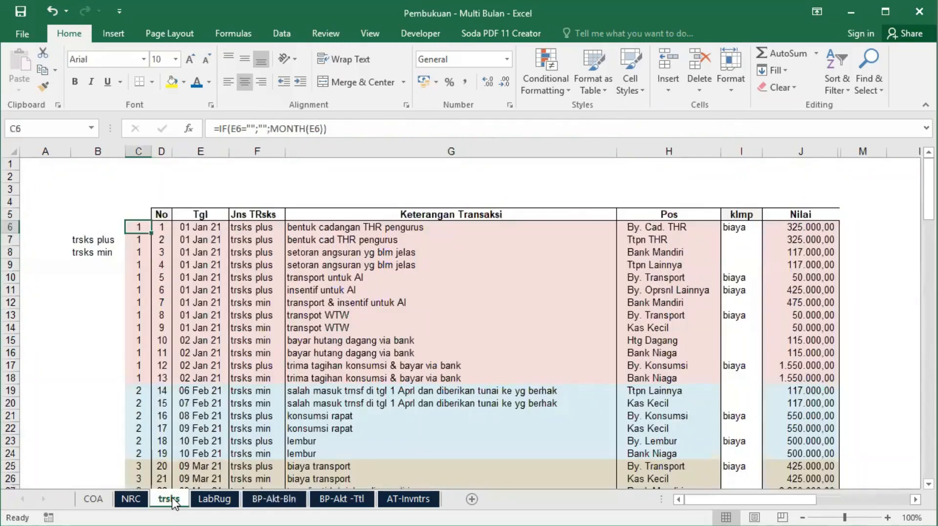
click(249, 228)
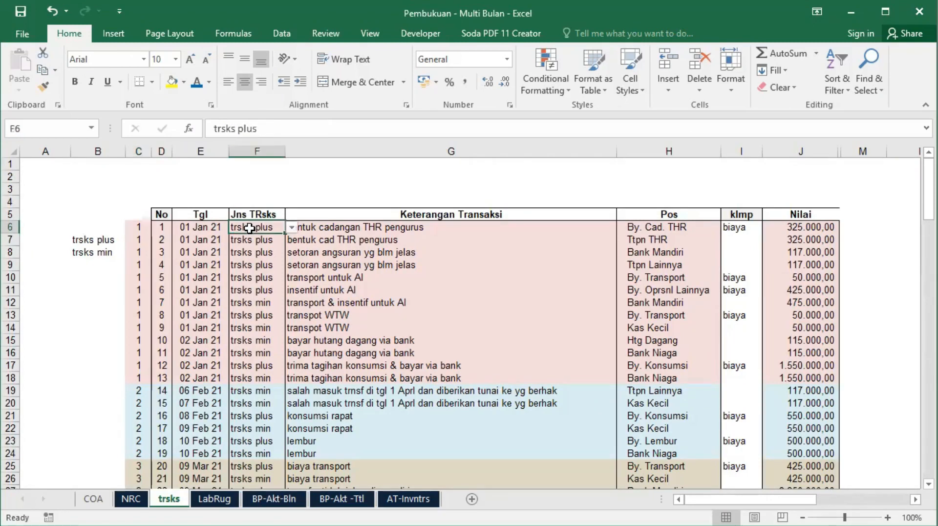
click(273, 498)
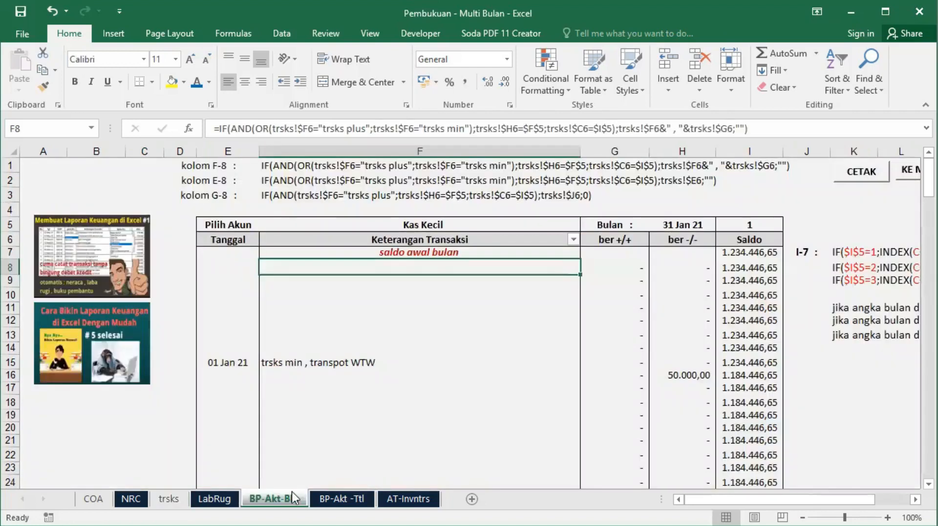
Step: Remove the " , " separator between trsks!$F6 and trsks!$G6 in F8's formula on BP-Akt-Bln
click(668, 125)
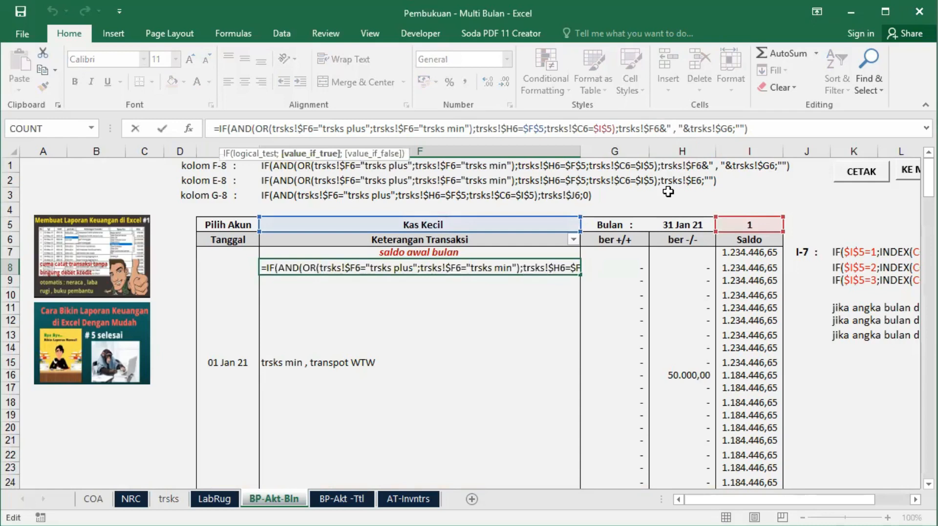
key(Delete)
key(Delete)
key(Delete)
key(Delete)
key(Delete)
key(Delete)
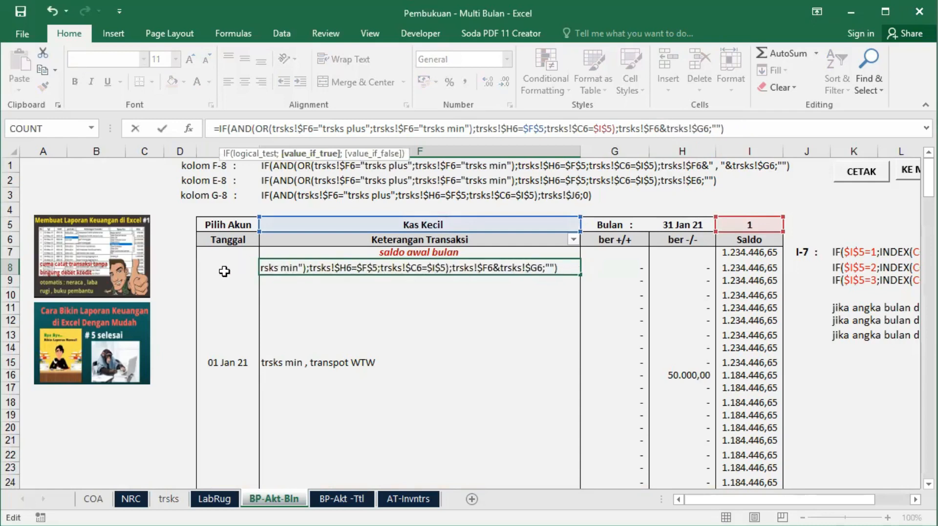
click(170, 499)
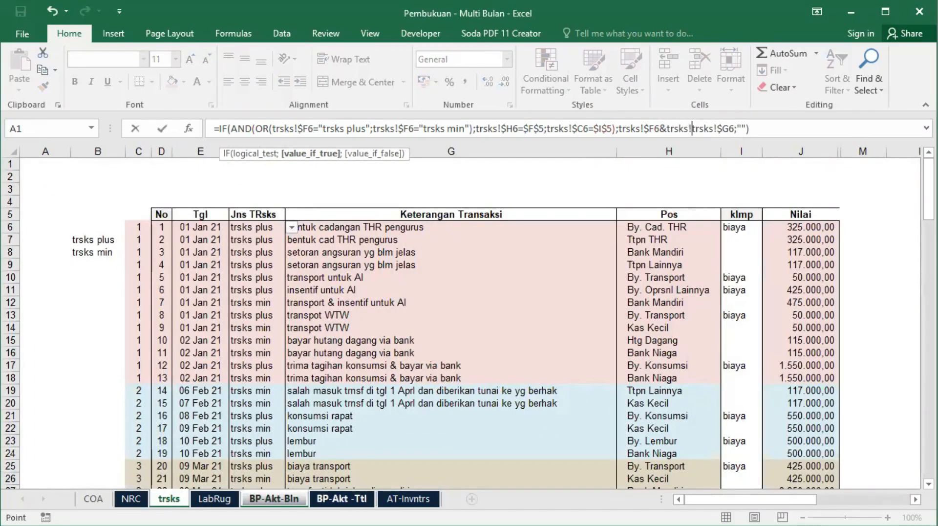
click(341, 498)
key(Escape)
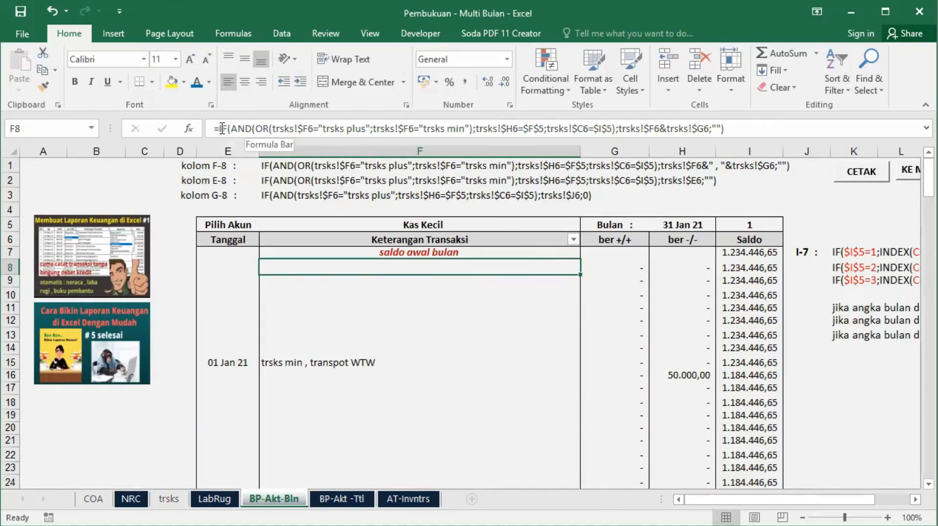
Step: Fill F8's formula down through F15 on BP-Akt-Bln and select F15 to inspect the copy
drag(220, 128, 711, 126)
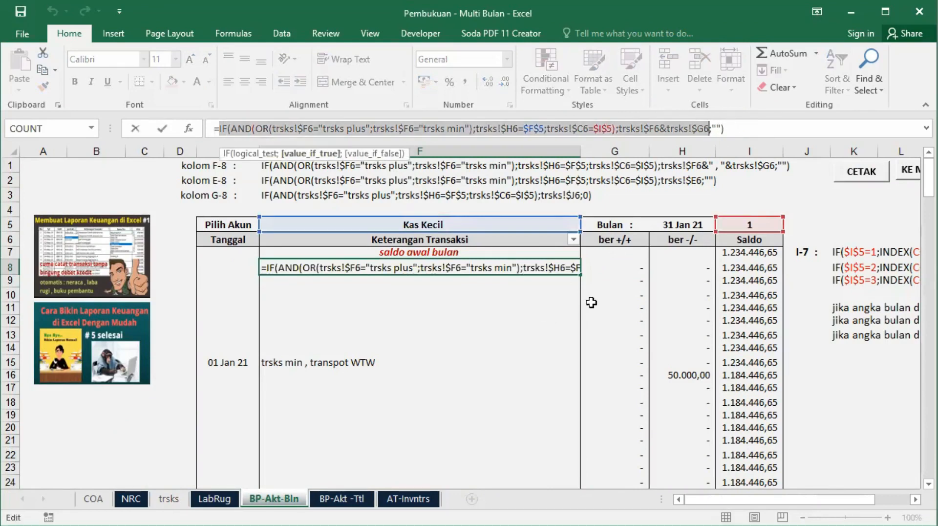
key(Escape)
drag(579, 277, 560, 373)
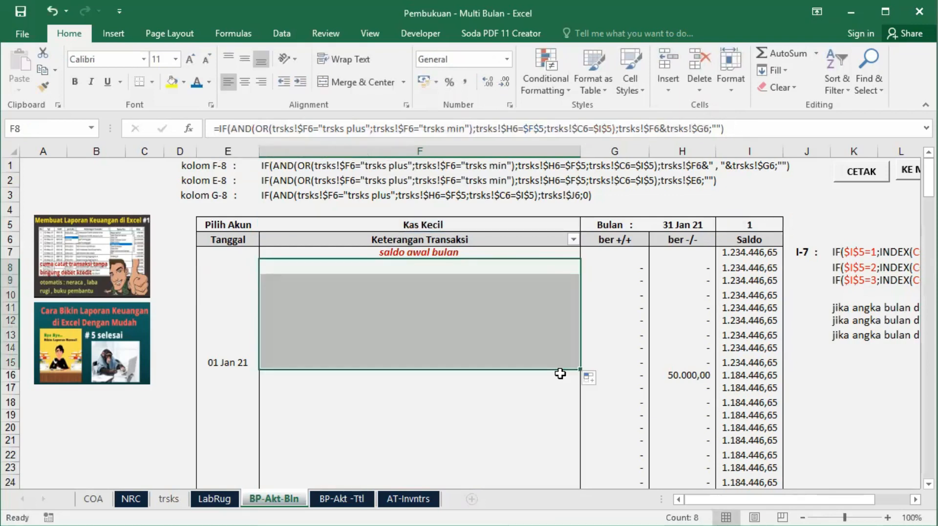
click(461, 361)
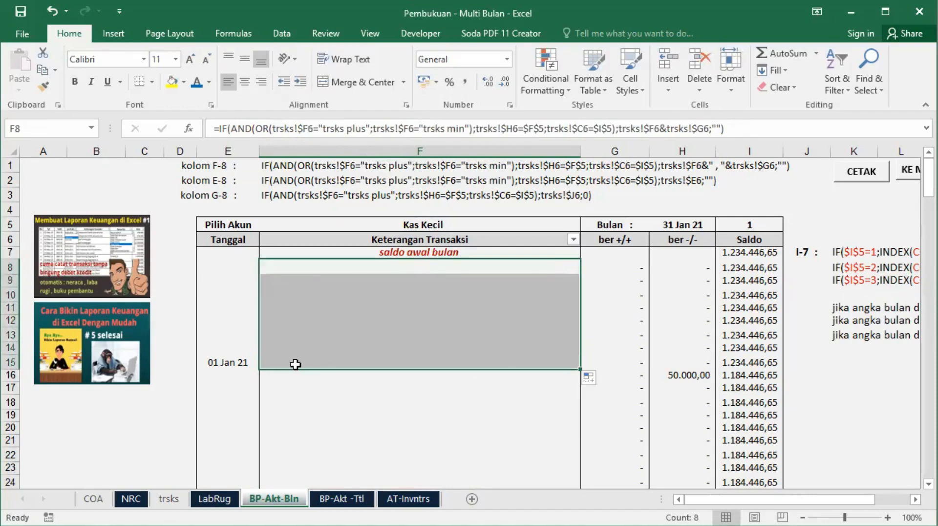
click(296, 364)
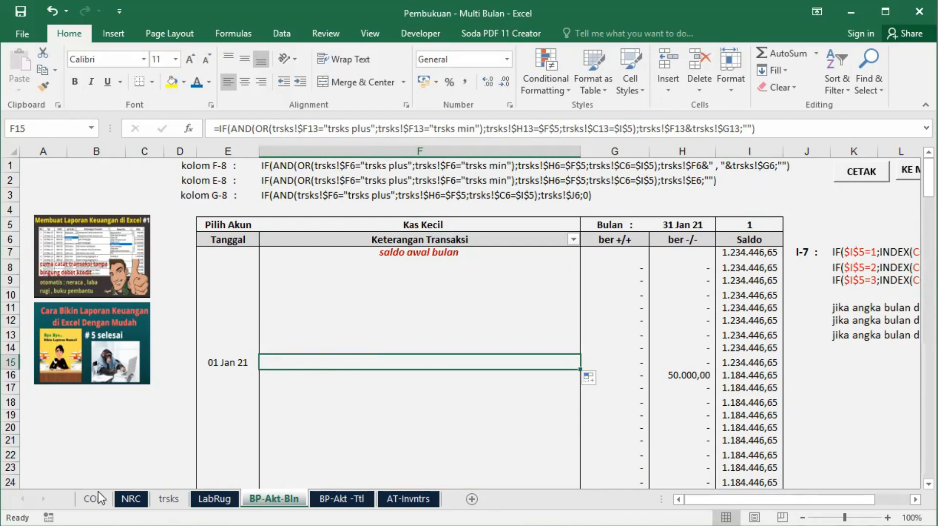
Step: Check the Kas Kecil transaction in row 14 of trsks and extend the formula from F15 to F16 on BP-Akt-Bln
click(168, 499)
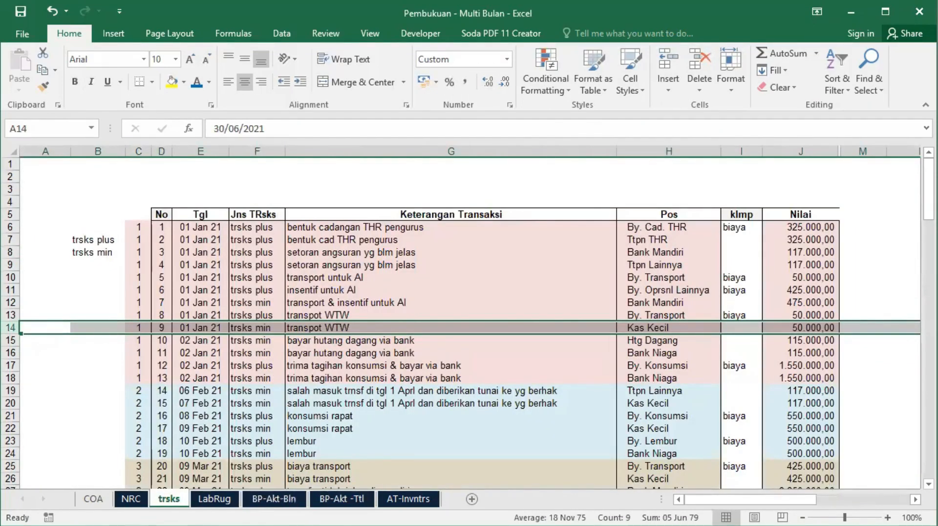
click(274, 498)
drag(579, 370, 581, 383)
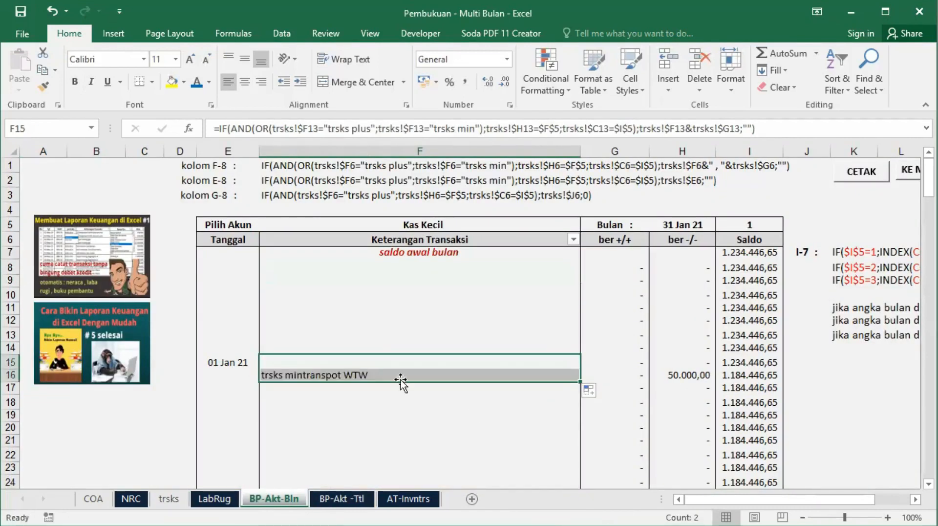
Step: Insert the " , " separator with an ampersand between trsks!$F14 and trsks!$G14 in F16's formula, and reselect F16
click(330, 377)
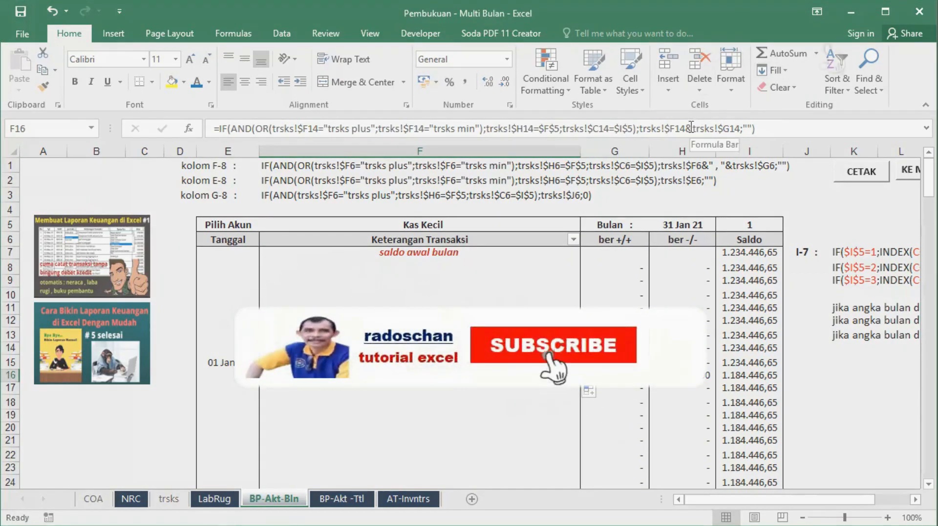
click(690, 128)
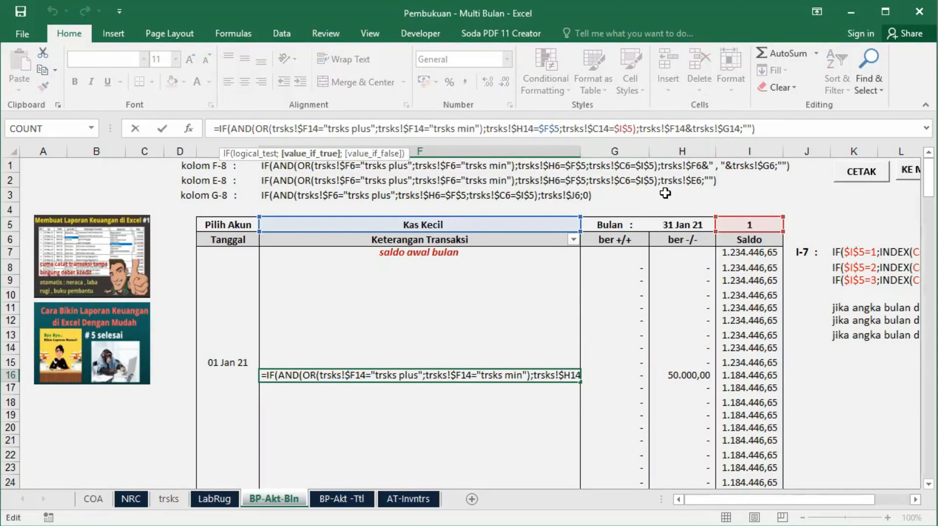
text(&)
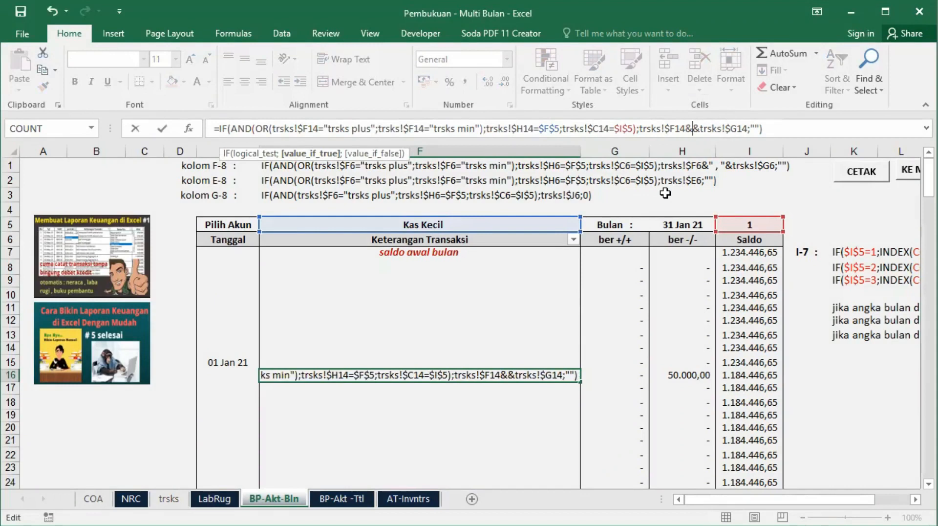
text(")
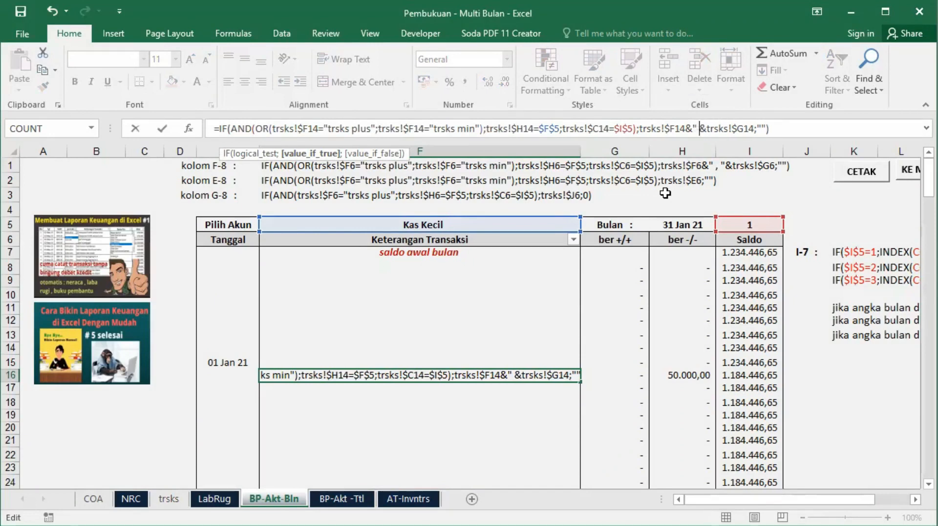
text( ,)
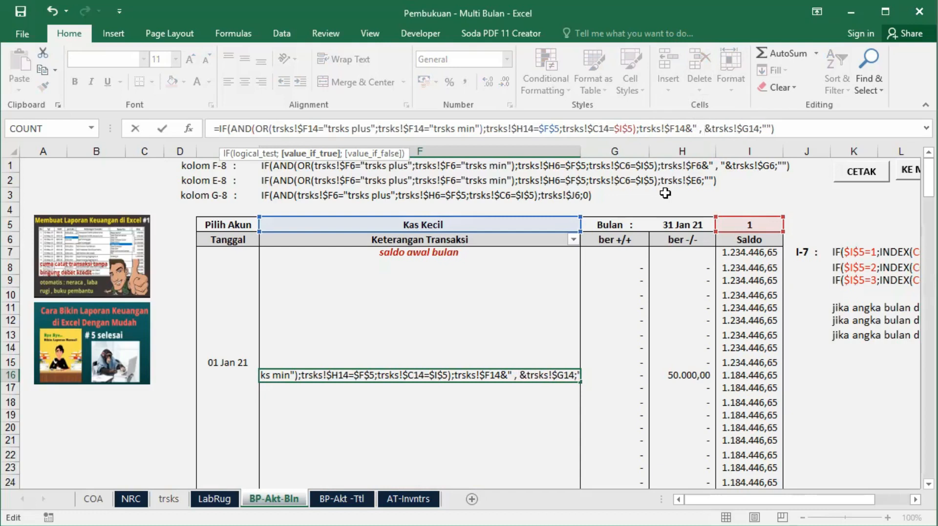
text( ")
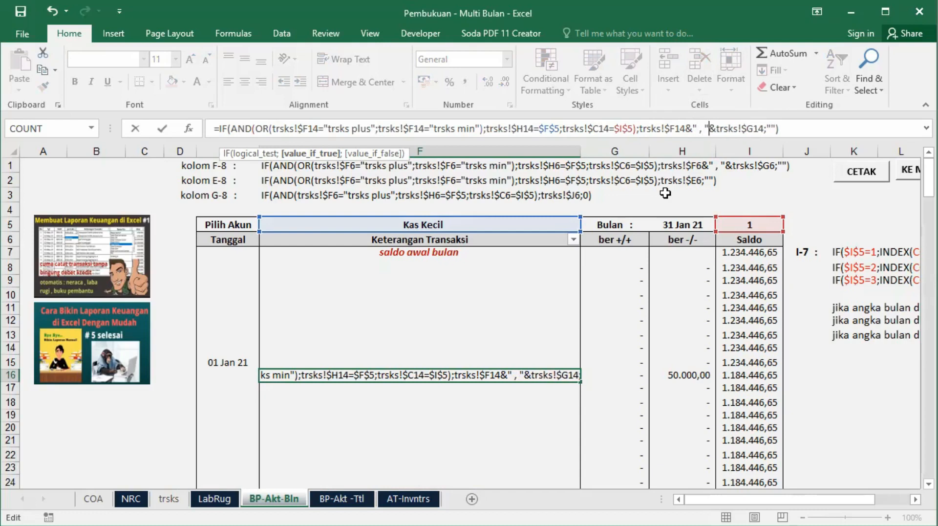
key(Return)
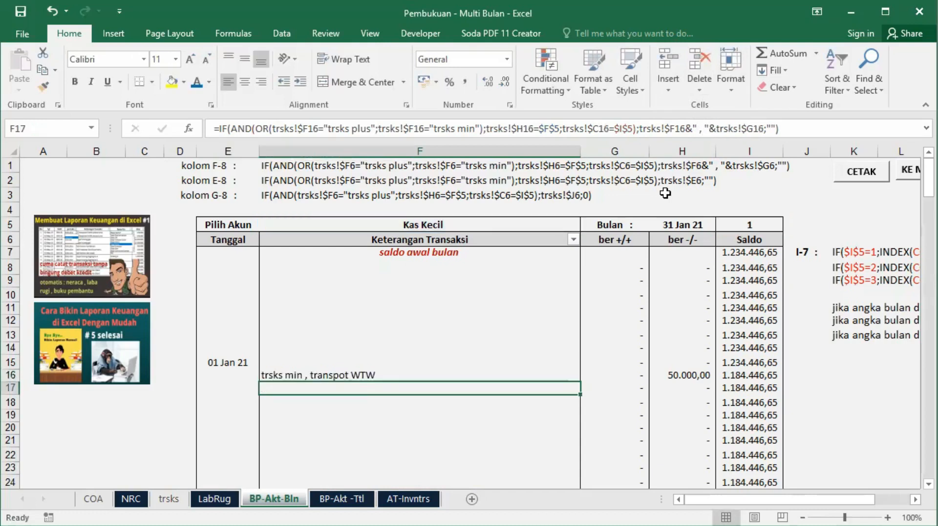
click(294, 377)
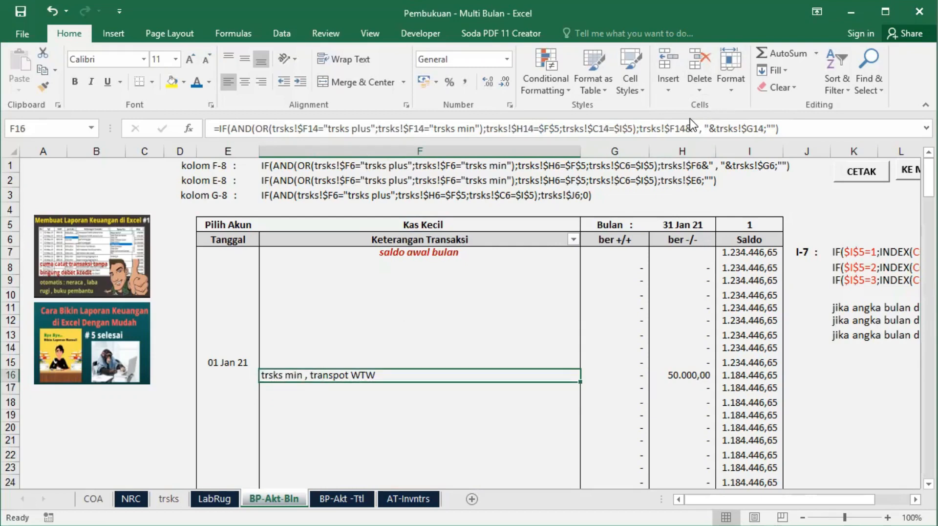
Step: Remove the space before the comma in the text separator of F16's formula on BP-Akt-Bln and reselect F16
click(702, 126)
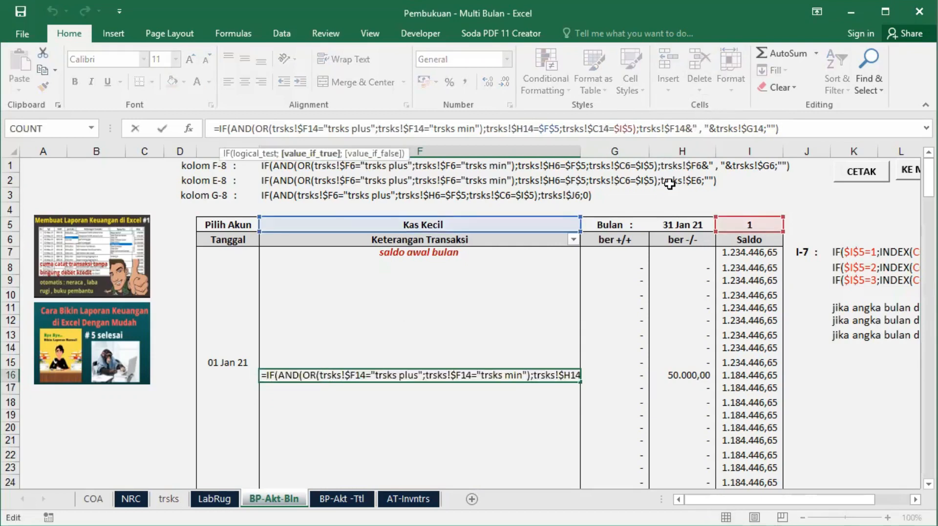
key(Delete)
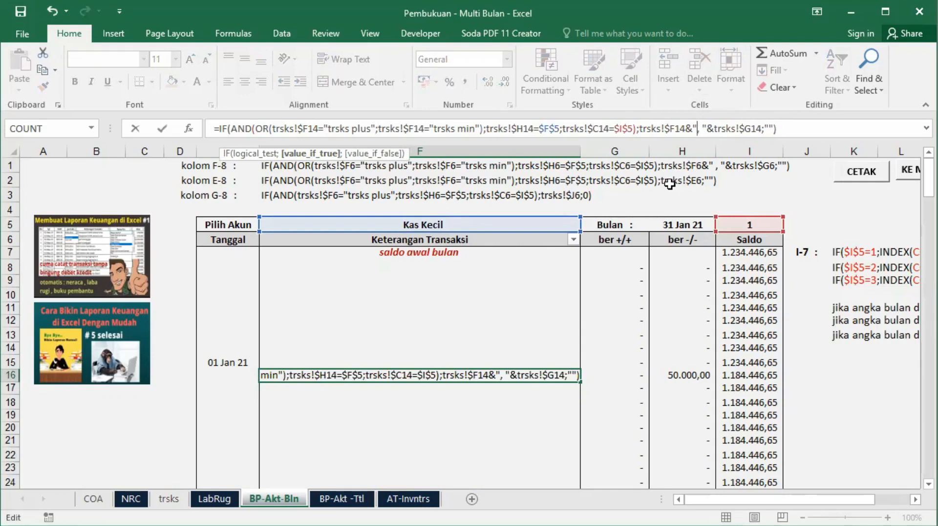
key(Return)
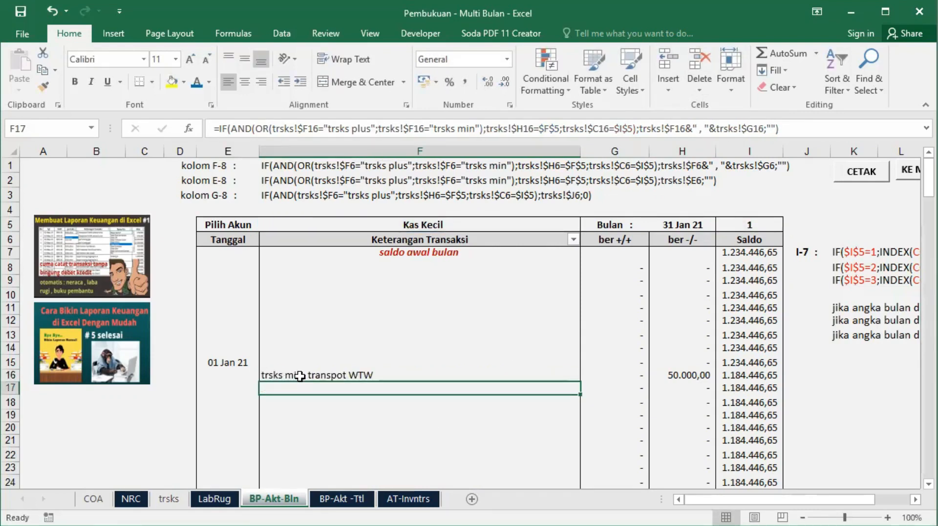
click(264, 374)
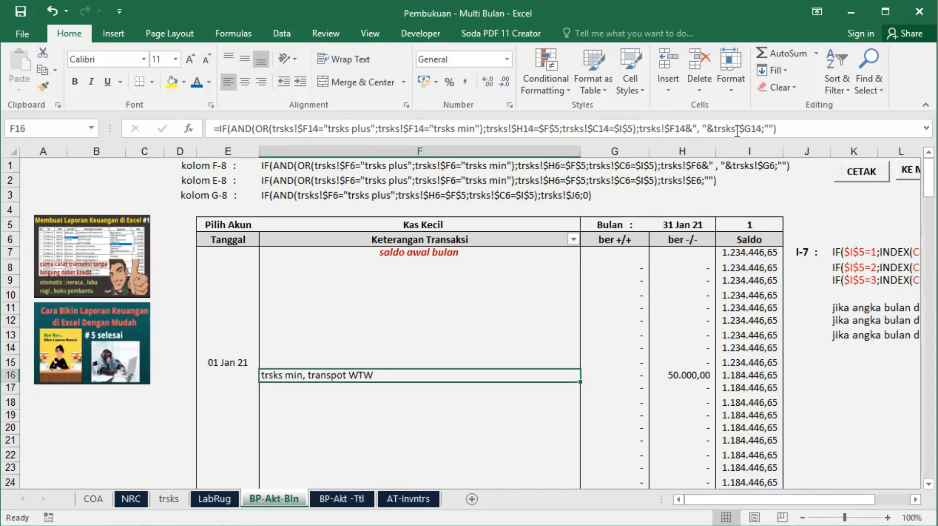
Step: Put the space before the comma back and remove the one after it in F16's separator, leaving " ,"
click(696, 128)
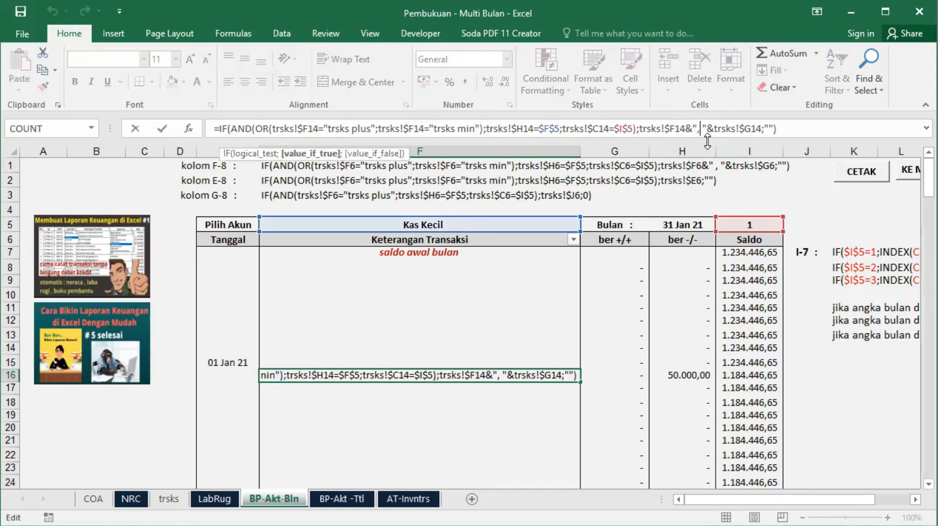
key(Delete)
key(Return)
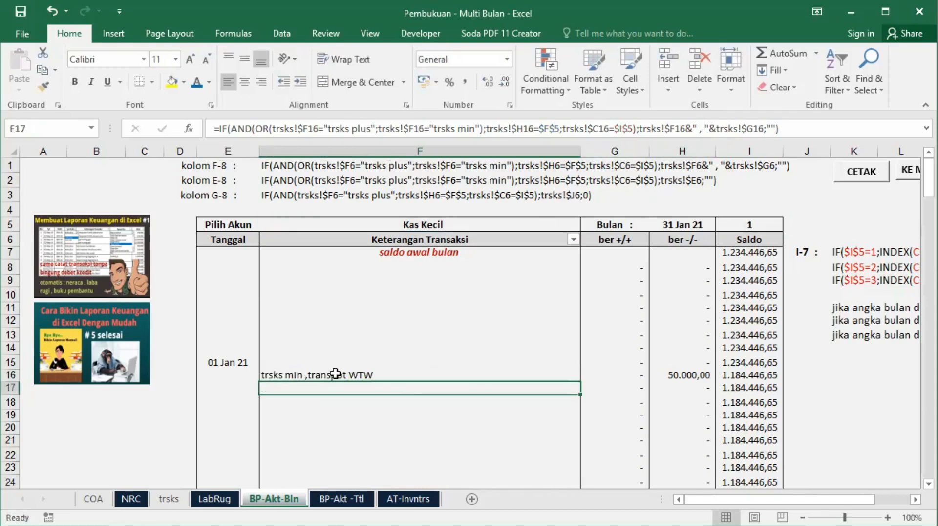
click(264, 377)
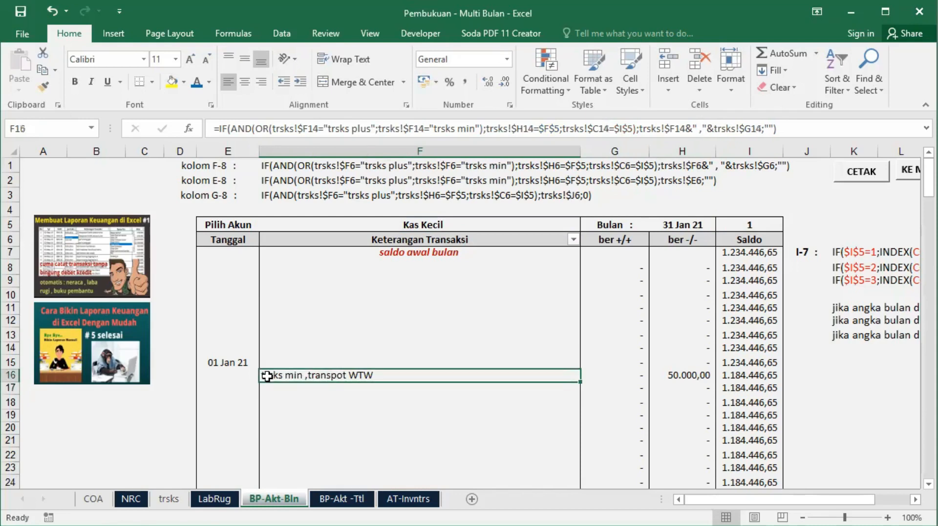
Step: Restore the space after the comma so that F16's separator is " , " again
click(702, 129)
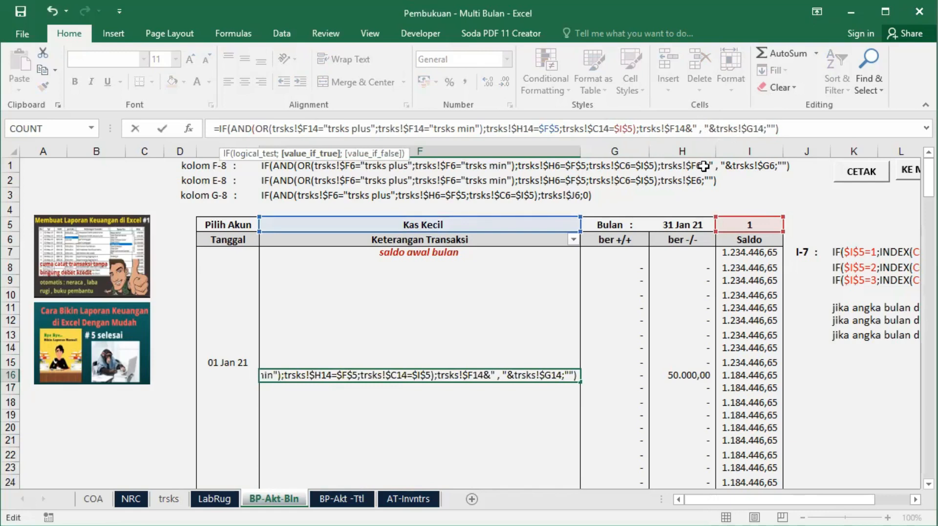
key(Return)
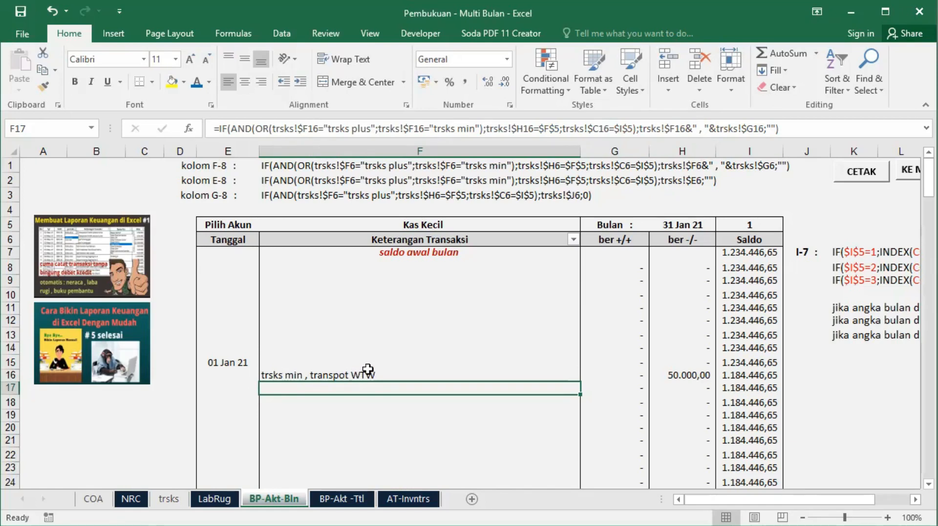
Step: Copy F8's formula into E8 in the Tanggal column
click(418, 262)
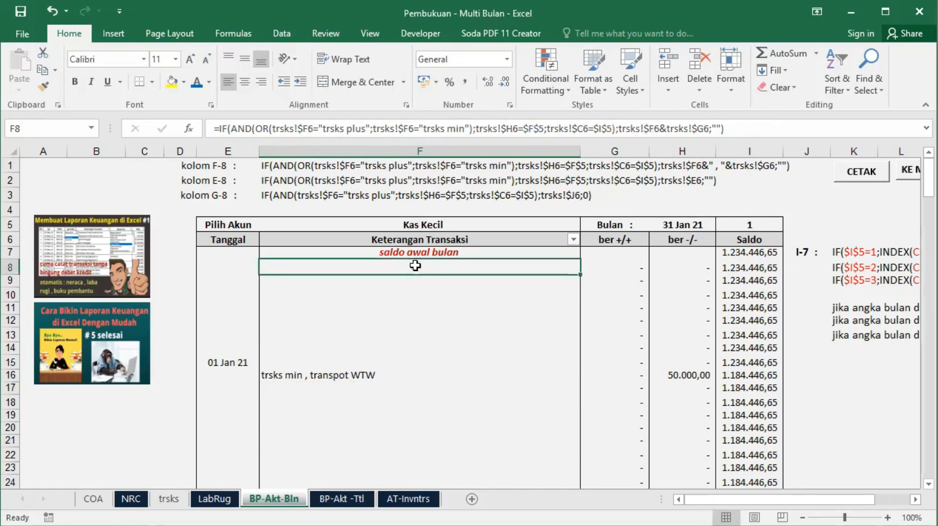
right_click(415, 265)
click(470, 243)
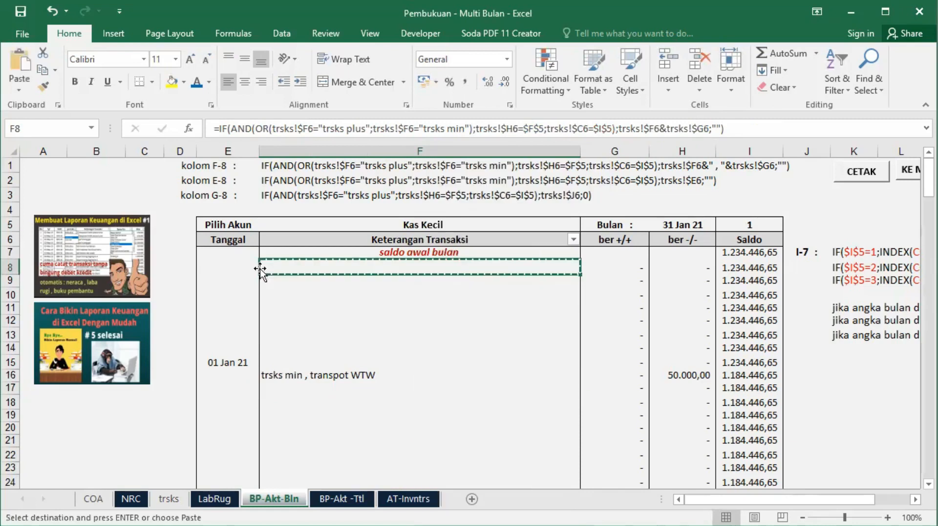
click(241, 265)
key(Return)
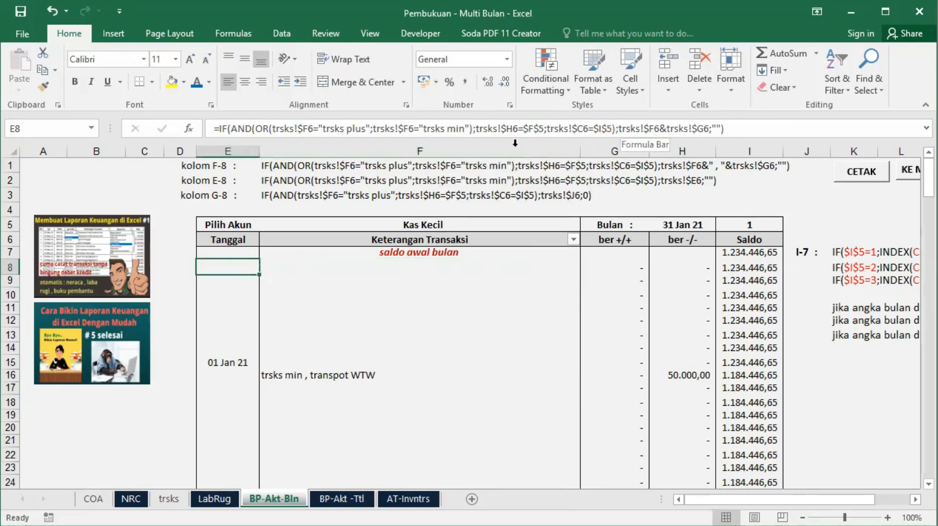
Step: Check the Tgl column on trsks and replace trsks!$F6&trsks!$G6 with trsks!$E6 in E8's formula on BP-Akt-Bln
click(169, 499)
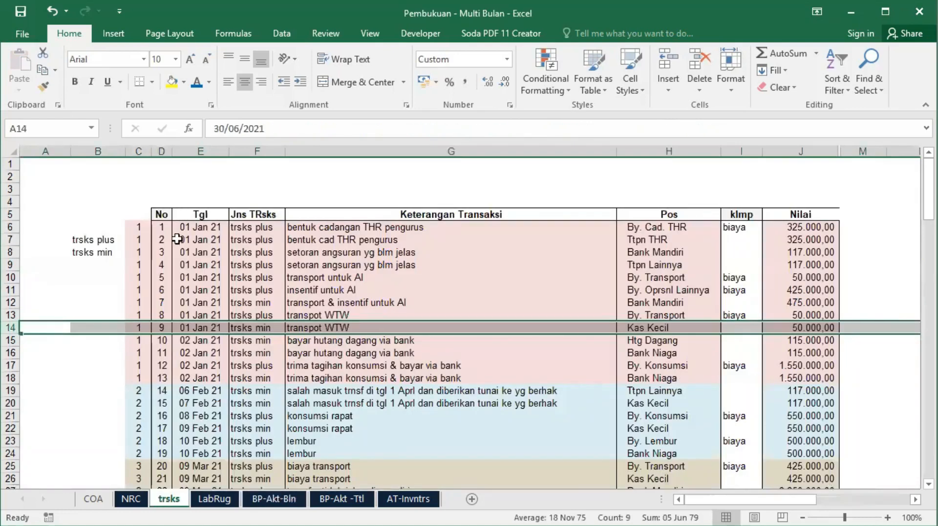
click(274, 499)
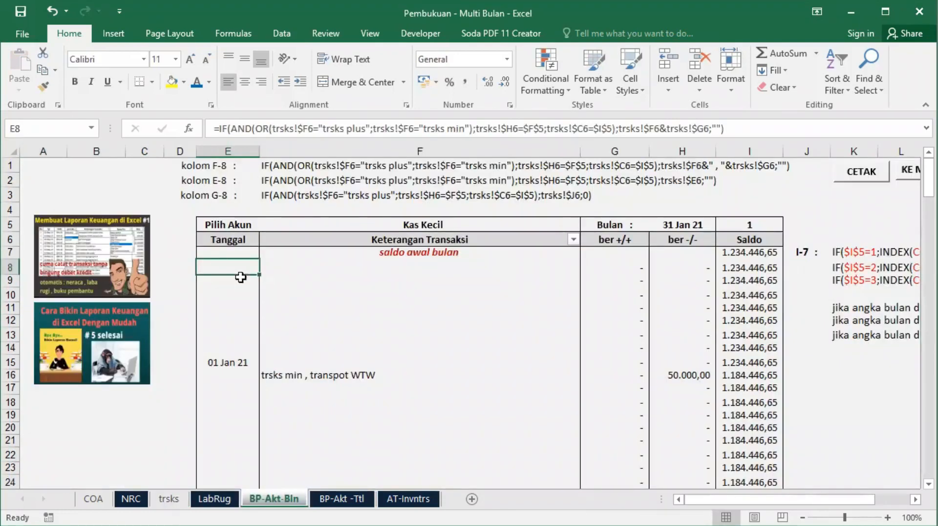
click(652, 128)
text(E)
key(Delete)
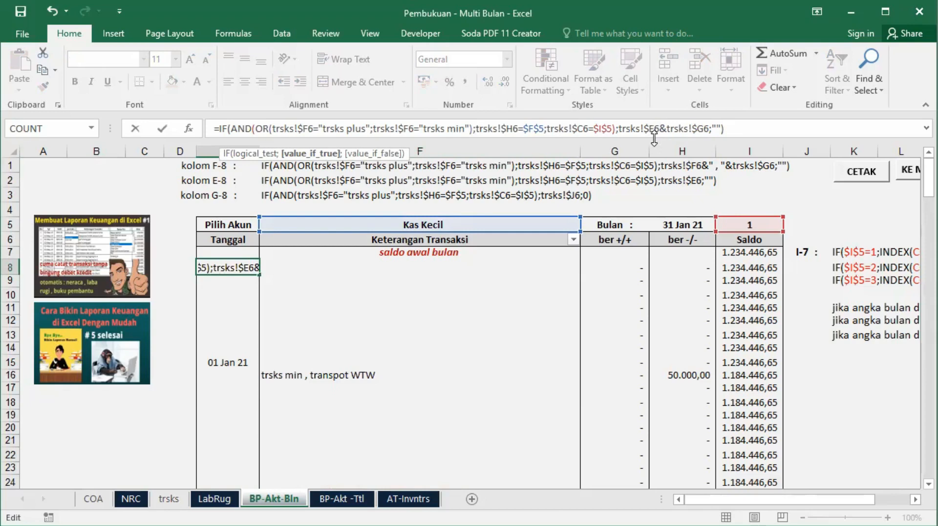
key(Delete)
key(Delete)
key(Delete)
key(Delete)
key(Delete)
key(Delete)
key(Delete)
key(Delete)
key(Delete)
key(Delete)
key(Return)
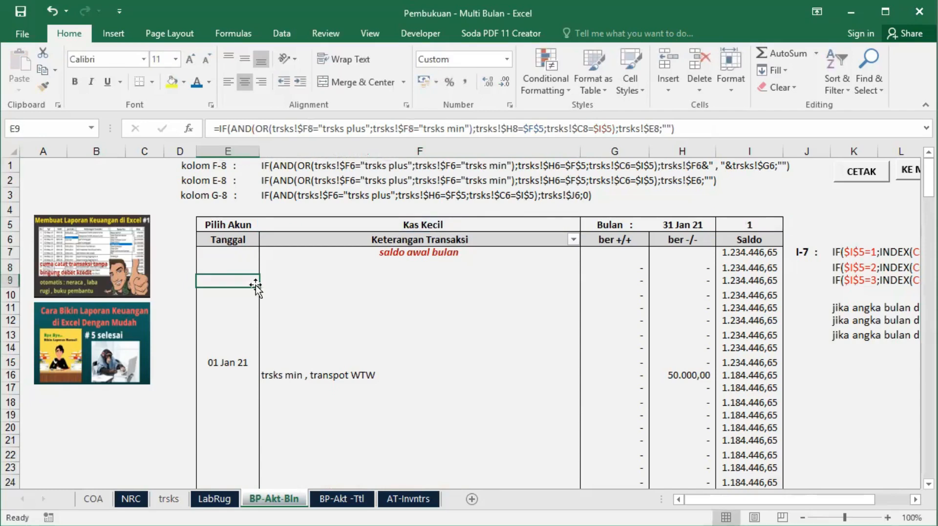
Step: Apply the custom date format dd mmm yy to cell E8
click(240, 266)
right_click(241, 266)
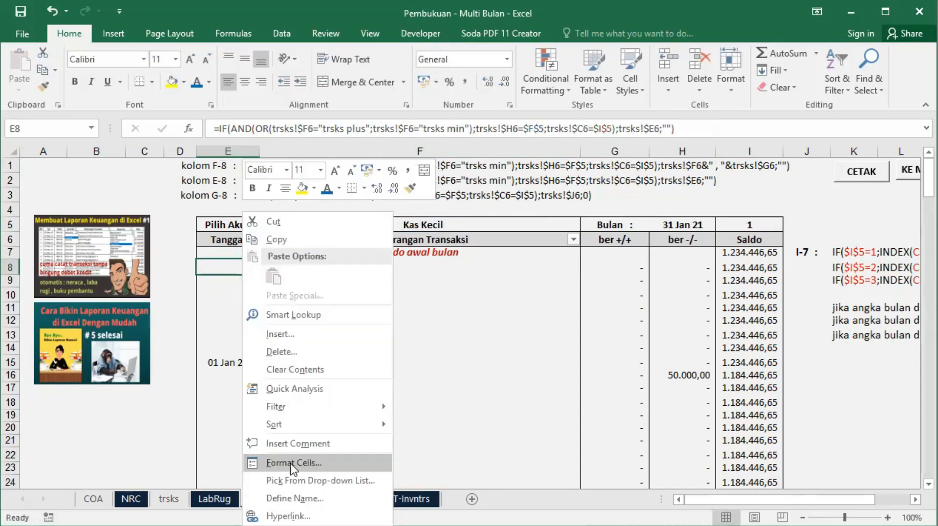
click(291, 463)
click(137, 351)
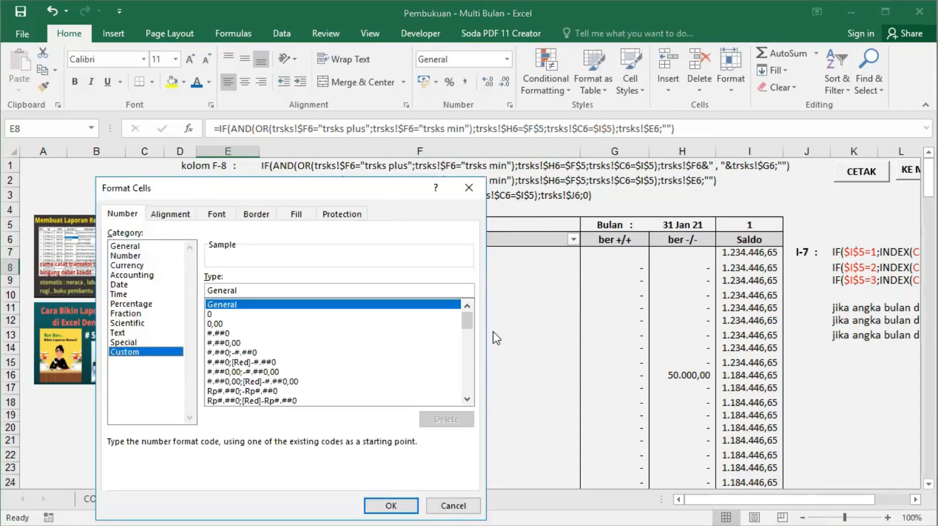
drag(467, 322, 459, 398)
click(252, 362)
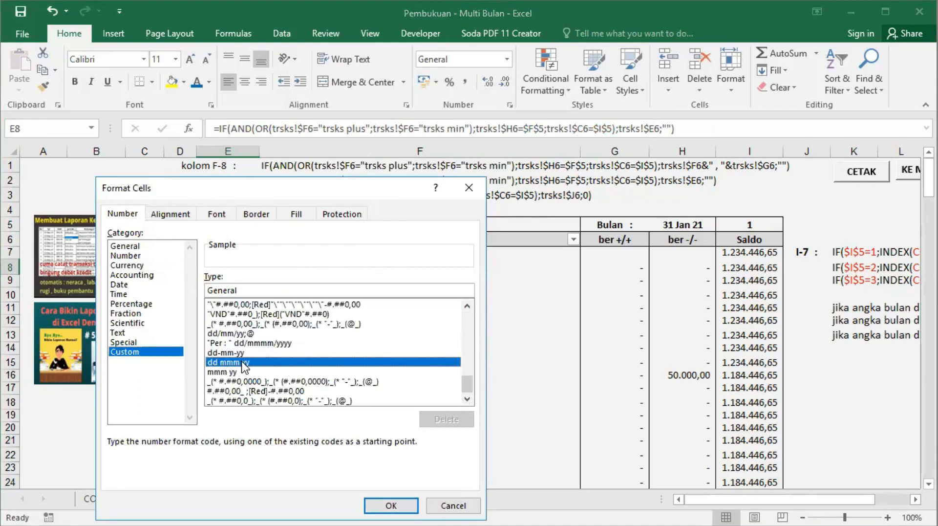
click(390, 505)
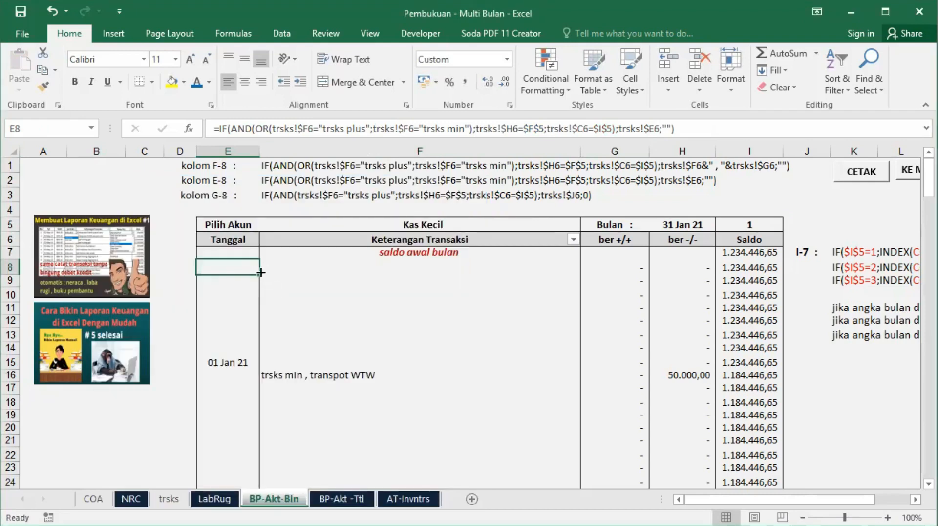
Step: Fill E8's date formula down through E16 and centre the contents of E16
drag(260, 274, 260, 381)
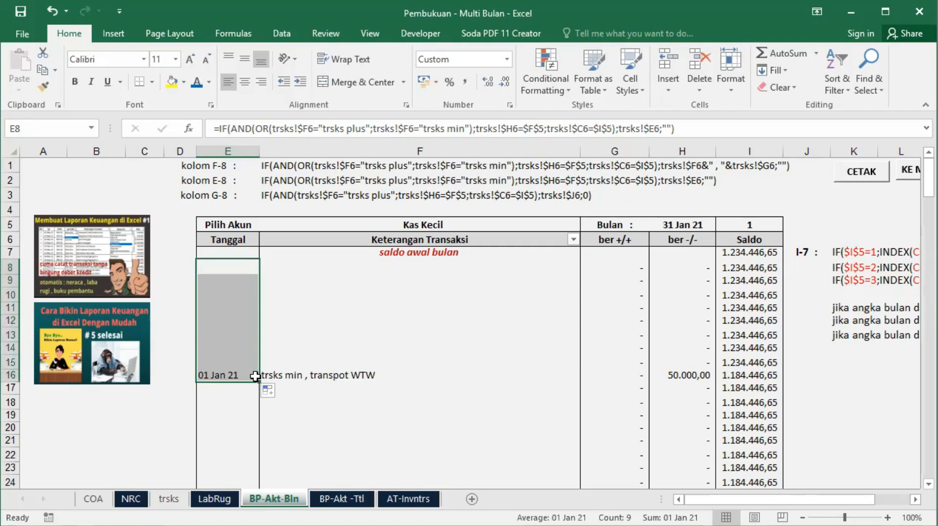
click(223, 374)
click(244, 83)
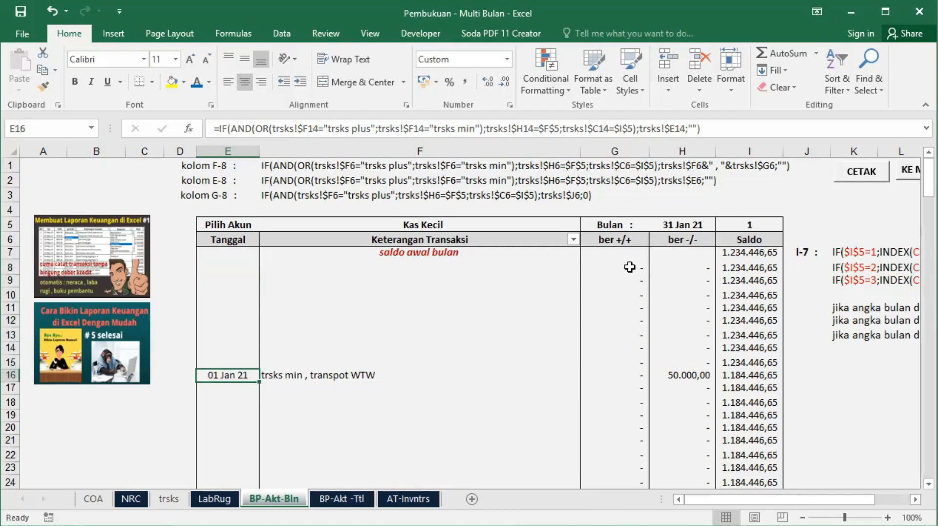
Step: Copy F8's formula into G8 in the ber +/+ column
click(240, 262)
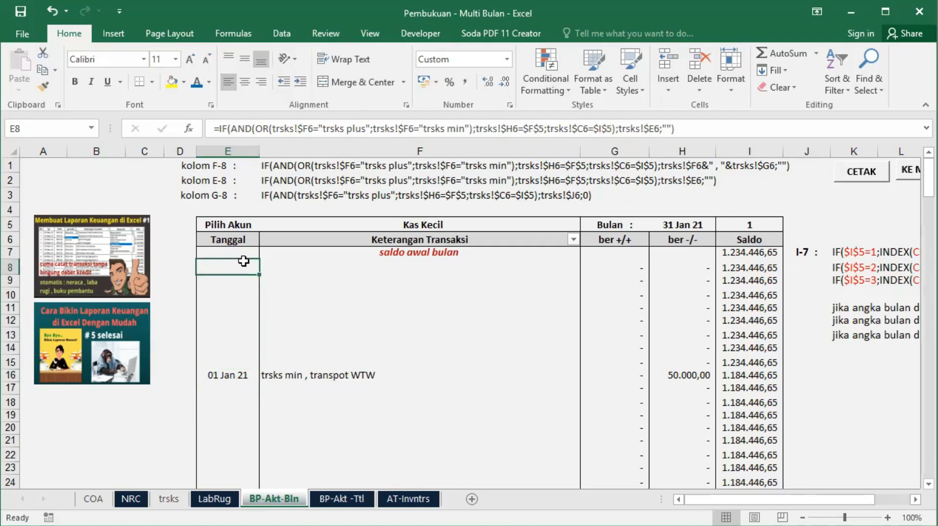
click(329, 268)
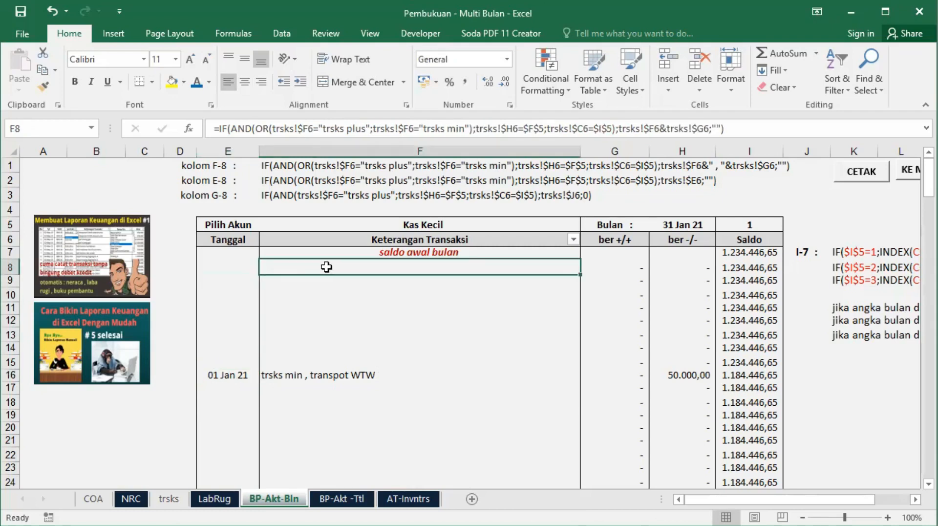
right_click(327, 266)
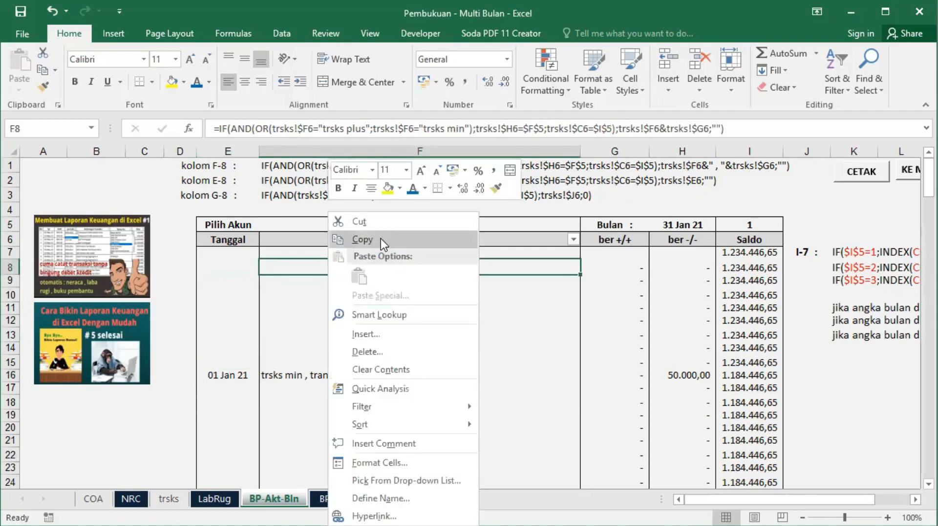
click(380, 238)
click(638, 267)
key(Return)
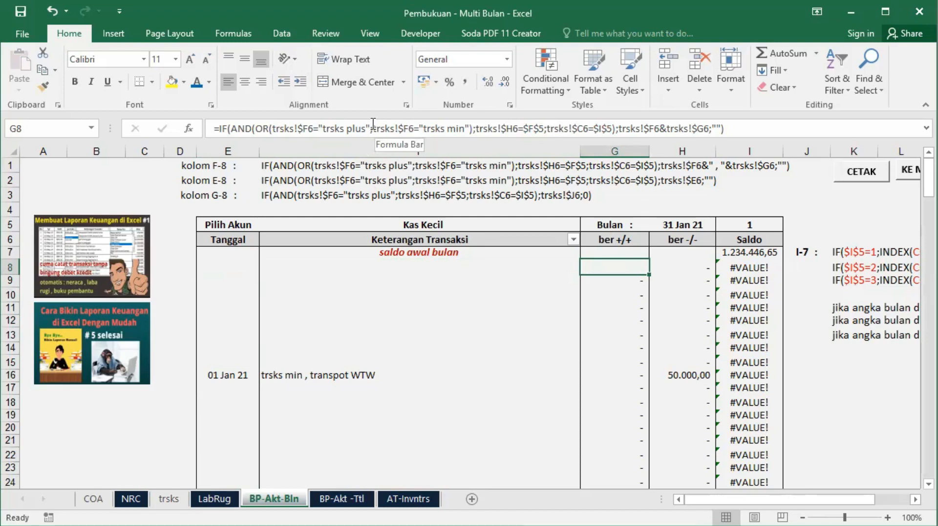
Step: Delete the second OR condition, ;trsks!$F6="trsks min", from G8's formula
drag(373, 124, 407, 163)
key(Right)
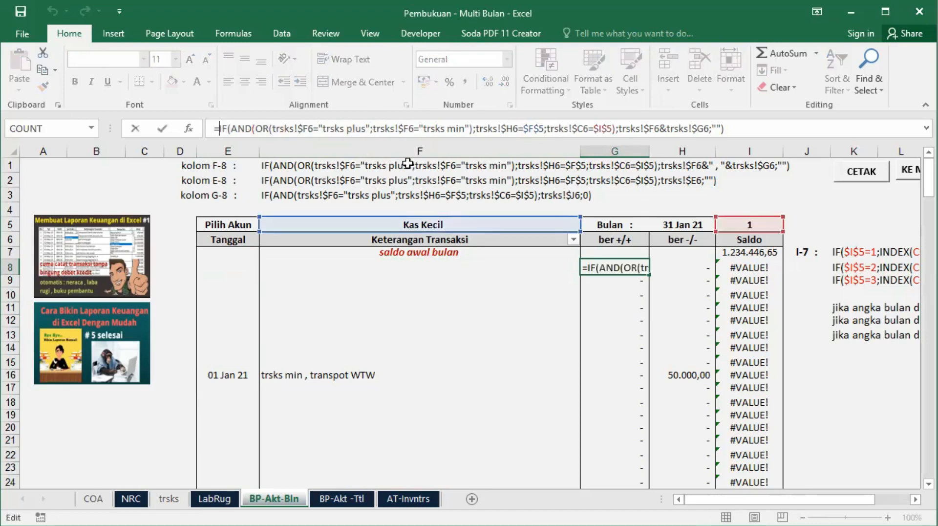
key(Right)
key(Right)
key(Right)
key(Right)
key(Right)
key(Right)
key(Right)
key(Right)
key(Right)
key(Right)
key(Right)
key(Right)
key(Right)
key(Right)
key(Right)
key(Right)
key(Right)
key(Right)
key(Right)
key(Right)
key(shift+Right)
key(shift+Right)
key(shift+Right)
key(shift+Right)
key(shift+Right)
key(shift+Right)
key(shift+Right)
key(shift+Right)
key(shift+Right)
key(shift+Right)
key(shift+Right)
key(shift+Right)
key(shift+Right)
key(shift+Right)
key(shift+Right)
key(shift+Right)
key(shift+Right)
key(shift+Right)
key(shift+Right)
key(shift+Right)
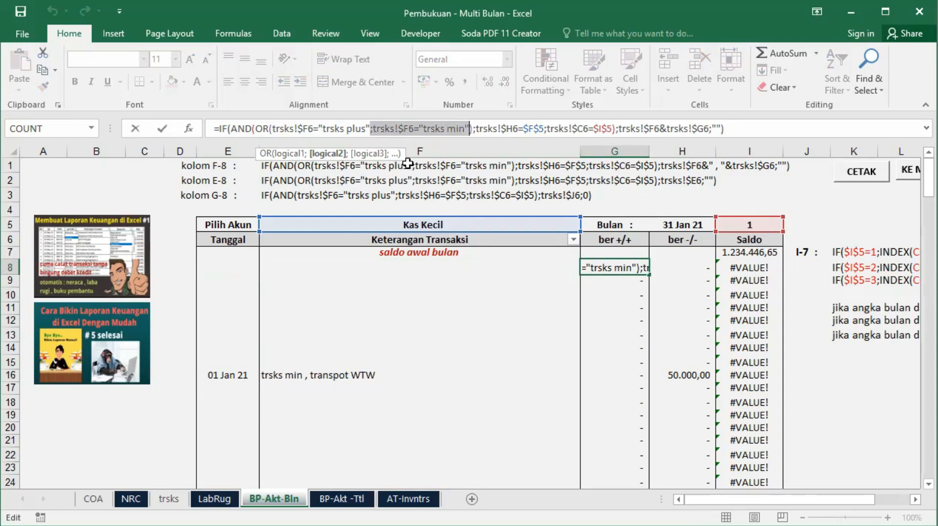
key(Delete)
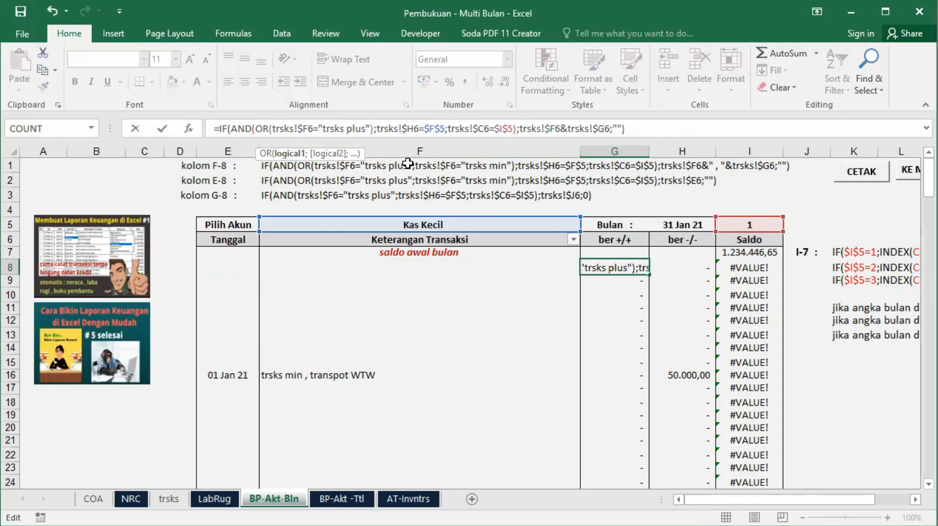
Step: Remove the OR function and its closing parenthesis around trsks!$F6="trsks plus" in G8's formula, keeping the AND
key(Left)
key(Left)
key(Left)
key(Left)
key(Left)
key(Left)
key(Left)
key(Left)
key(Left)
key(Left)
key(Left)
key(Left)
key(Left)
key(Left)
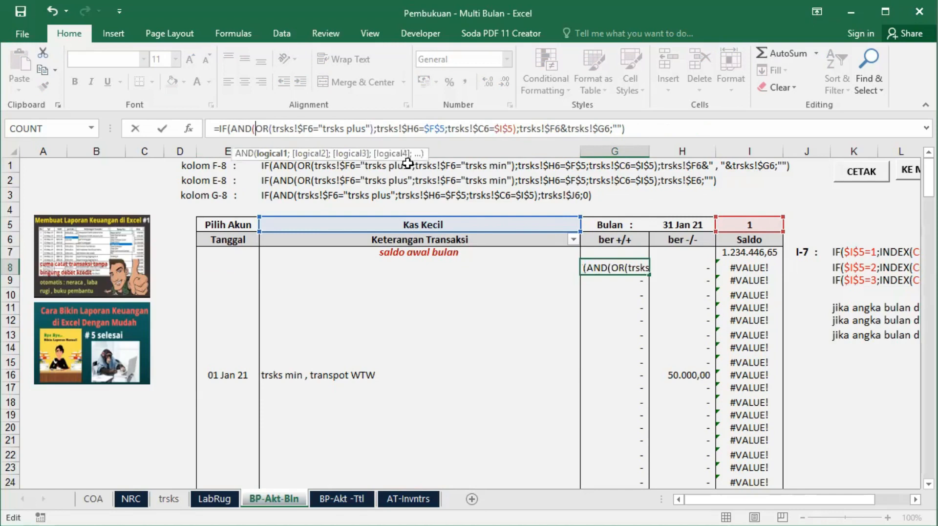
key(Delete)
key(Delete)
key(Delete)
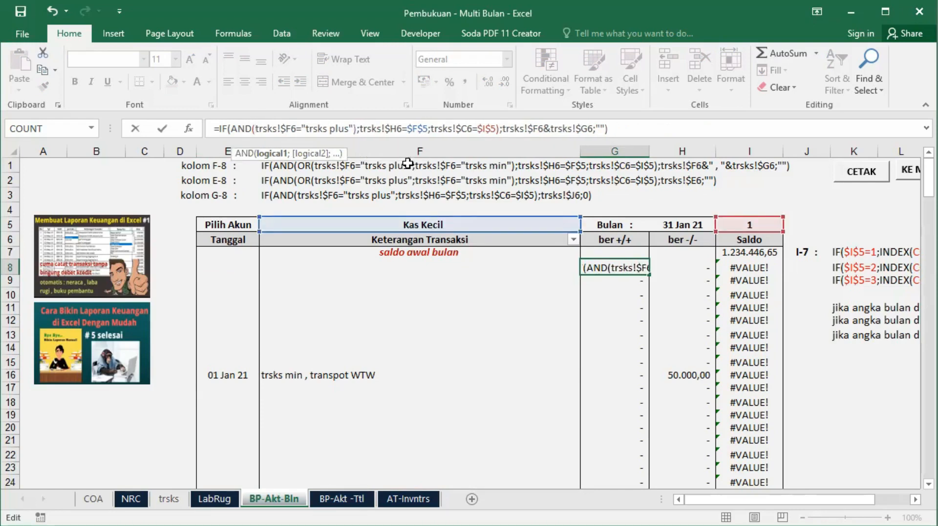
key(Right)
key(Right)
key(Right)
key(Right)
key(Right)
key(Right)
key(Right)
key(Right)
key(Right)
key(Right)
key(Right)
key(Right)
key(Right)
key(Right)
key(Right)
key(Right)
key(Right)
key(Right)
key(Right)
key(Right)
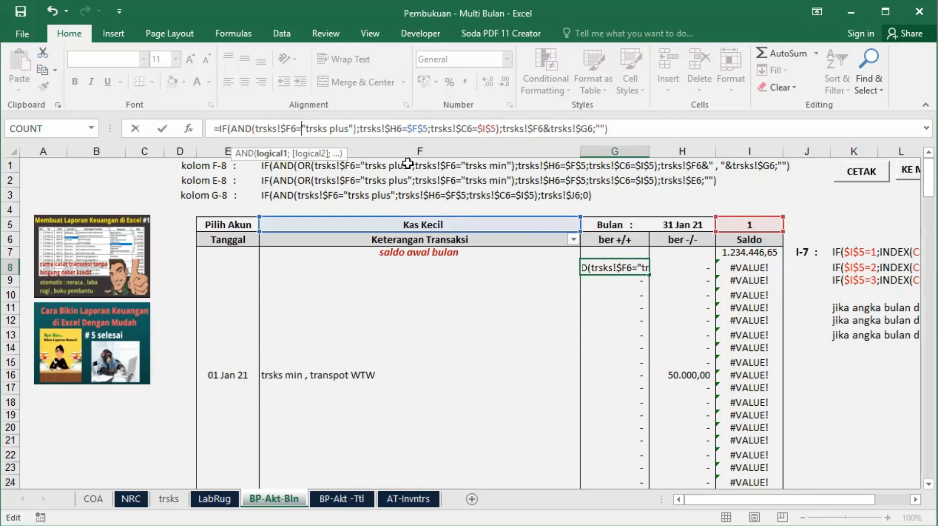
key(Right)
key(Right)
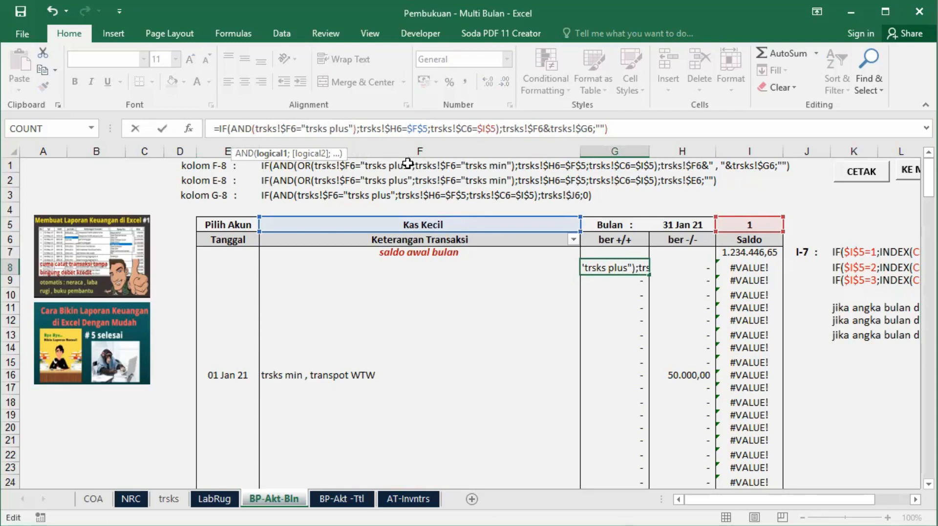
key(Delete)
Step: Delete the closing parenthesis directly after "trsks plus" in G8's formula so that AND encloses all three conditions
key(Right)
key(Right)
key(Right)
key(Right)
key(Right)
key(Right)
key(Right)
key(Right)
key(Right)
key(Right)
key(Right)
key(Right)
key(Right)
key(Right)
key(Right)
key(Right)
key(Right)
key(Right)
key(Right)
key(Right)
key(Right)
key(Right)
key(Right)
key(Right)
key(Right)
key(Right)
key(Right)
key(Right)
key(Right)
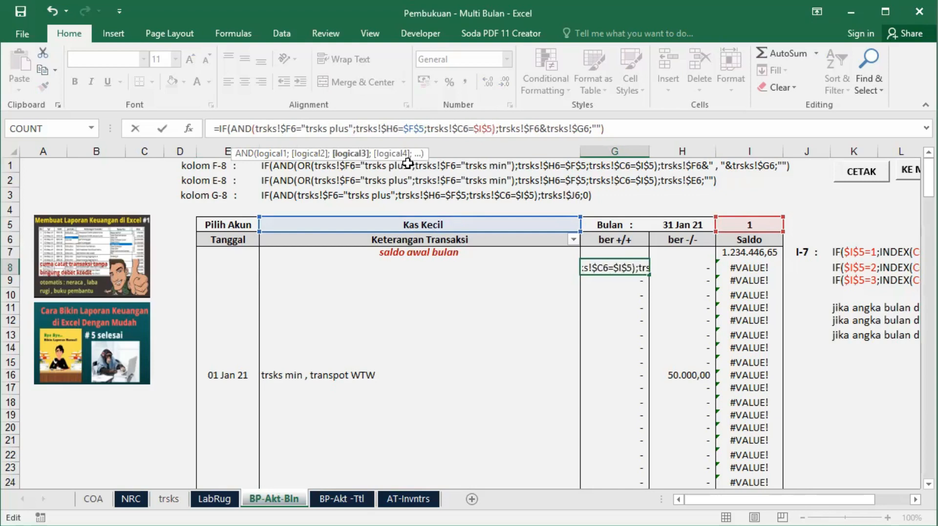
Step: Review the AND conditions in G8's formula: the transaction type, the account against $F$5 and the month against $I$5
key(Left)
key(Left)
key(Left)
key(Left)
key(Left)
key(Left)
key(Left)
key(Left)
key(Left)
key(Left)
key(Left)
key(Left)
key(Left)
key(Left)
key(Left)
key(Left)
key(Left)
key(Left)
key(Left)
key(Left)
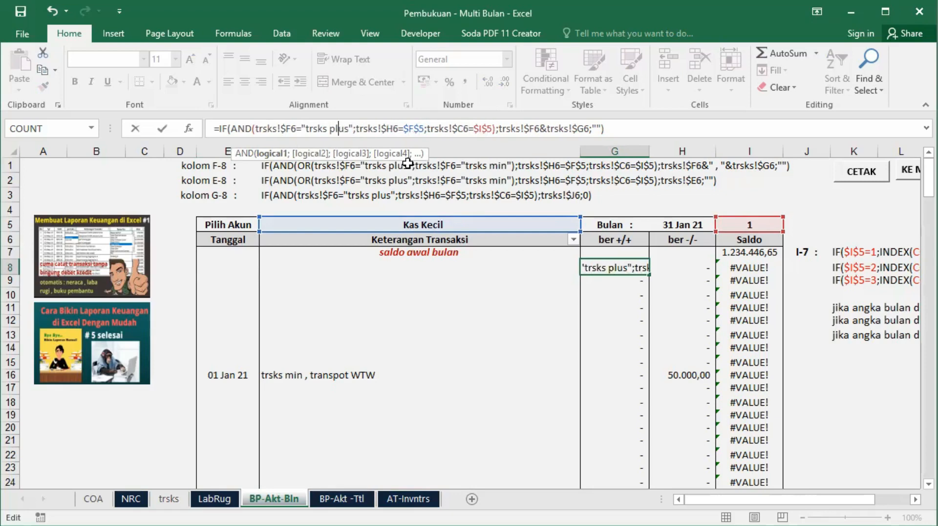
key(Right)
key(Right)
key(Right)
key(Right)
key(Right)
key(Right)
key(Right)
key(Right)
key(Right)
key(Right)
key(Right)
key(Right)
key(Right)
key(Right)
key(Right)
key(Right)
key(Right)
key(Right)
key(Right)
key(Right)
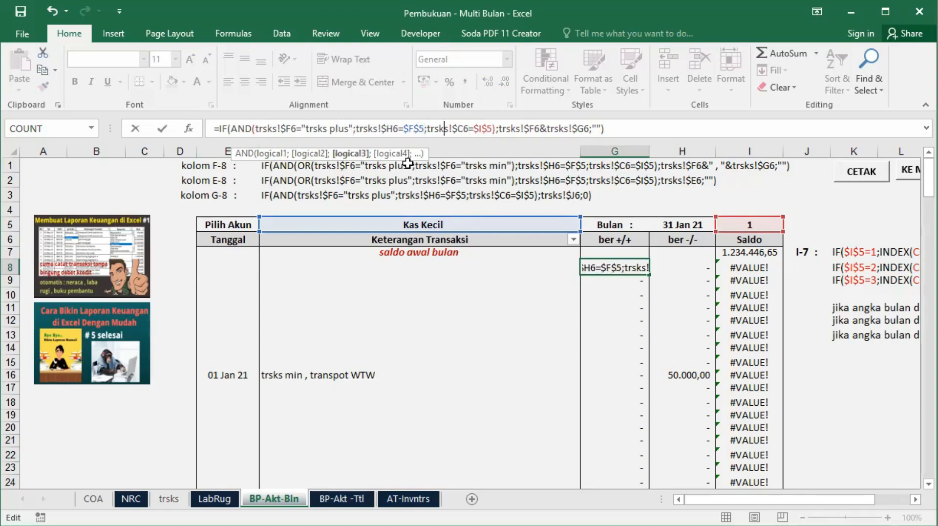
key(Right)
key(Right)
key(Right)
key(Right)
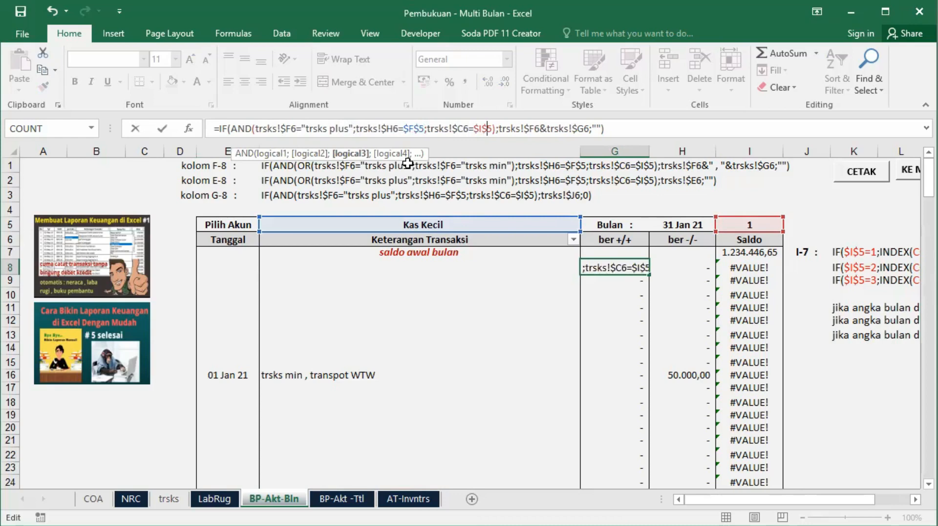
Step: Change the column reference F to J in the value-if-true part of G8's formula, making it trsks!$J6
key(Right)
key(Right)
key(Right)
key(Right)
key(Right)
key(Right)
key(Right)
key(Right)
key(Right)
key(Right)
key(Delete)
text(J)
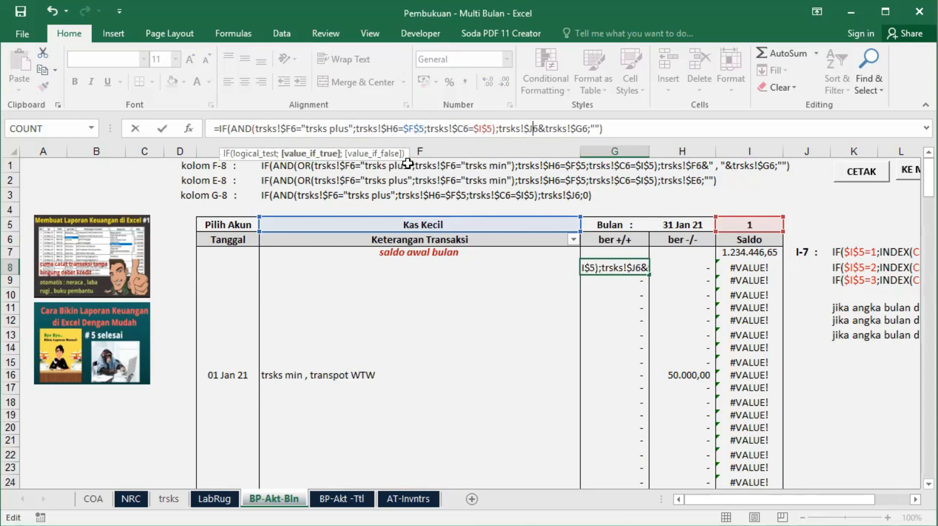
Step: Delete &trsks!$G6 after trsks!$J6 in G8's formula and commit the formula
key(Right)
key(Delete)
key(Delete)
key(Delete)
key(Delete)
key(Delete)
key(Delete)
key(Delete)
key(Delete)
key(Delete)
key(Delete)
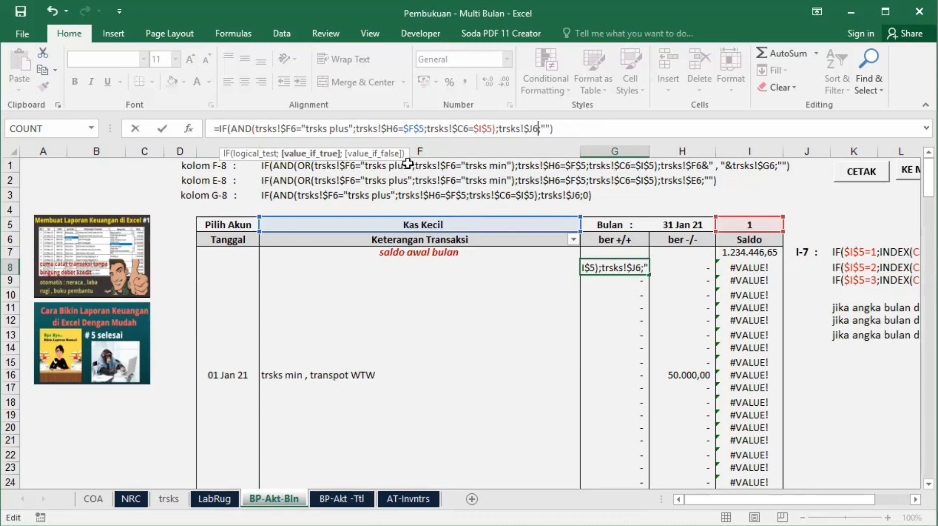
key(Return)
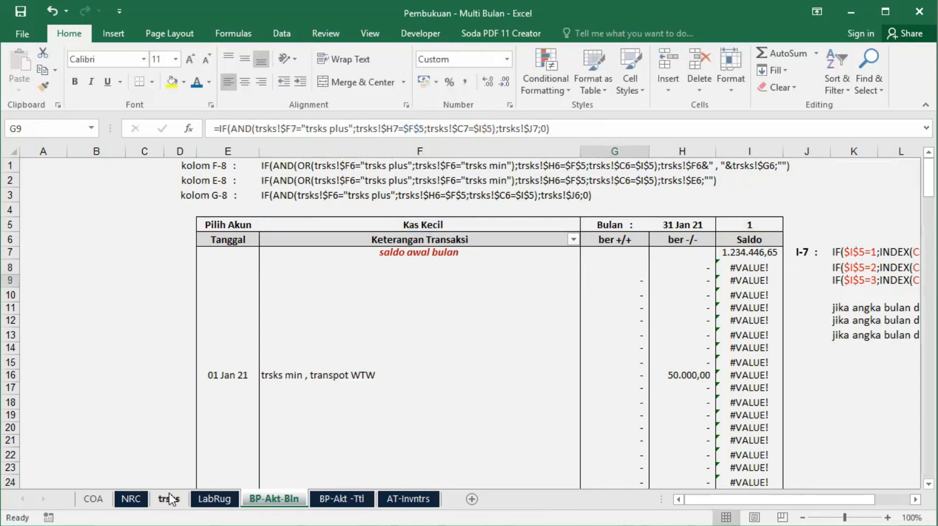
Step: Check the Nilai column on the trsks sheet, and fill G8's formula down through G16 on BP-Akt-Bln
click(171, 498)
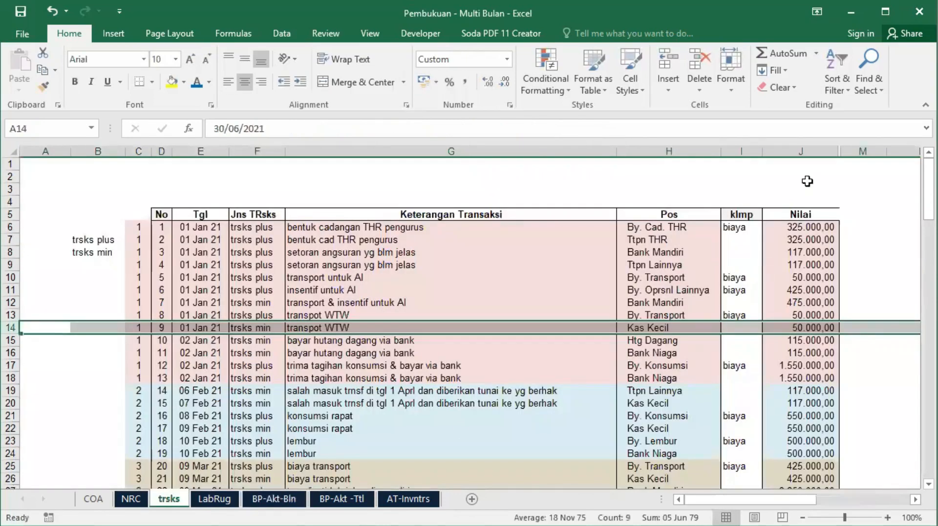
click(285, 499)
click(640, 264)
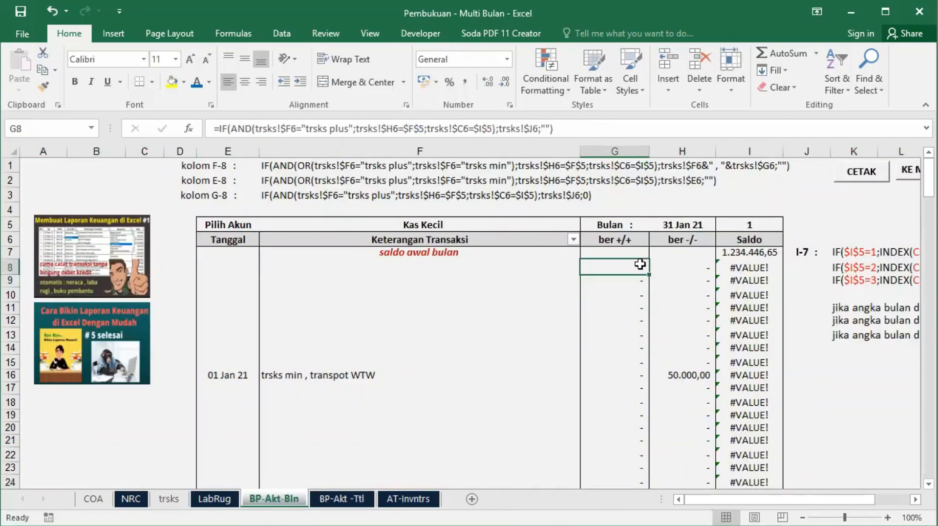
drag(649, 277, 641, 383)
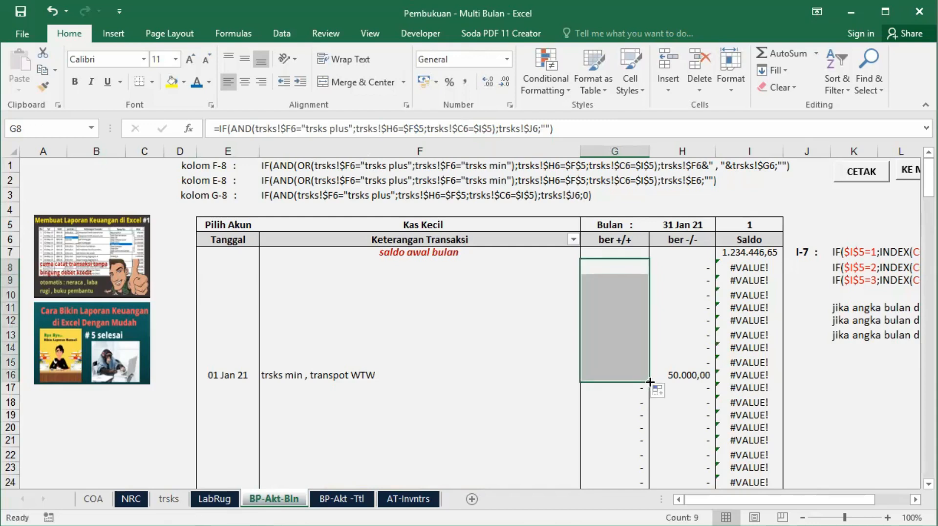
click(628, 370)
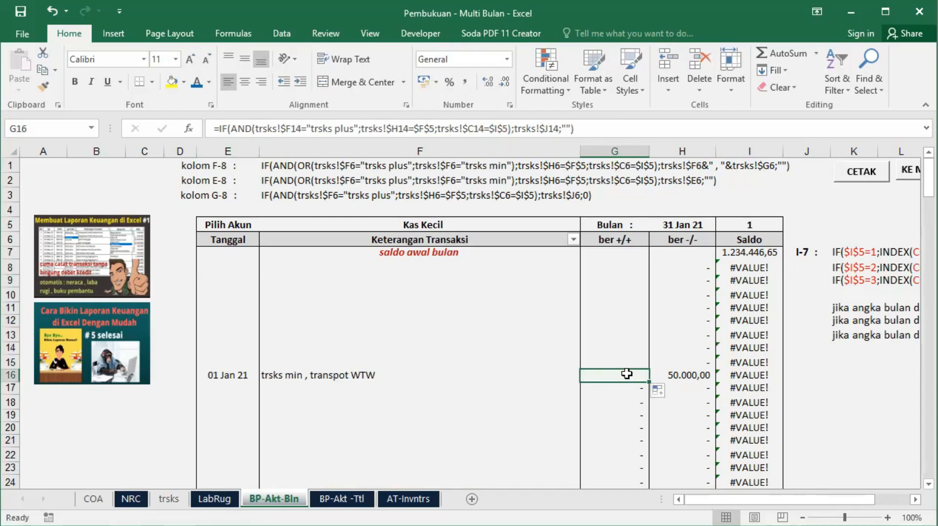
click(279, 374)
click(615, 374)
Step: Copy G8's formula into H8 in the ber -/- column and open H8's formula for editing
click(617, 267)
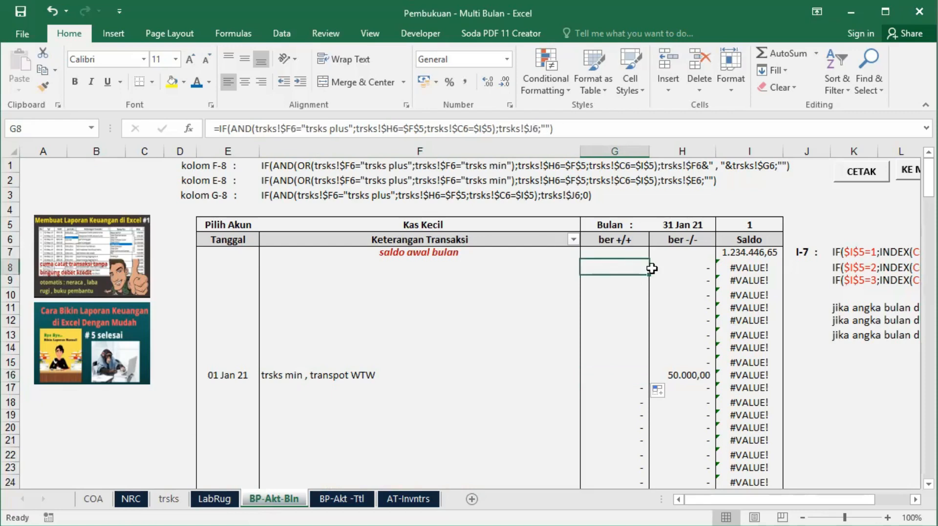
drag(649, 274, 690, 264)
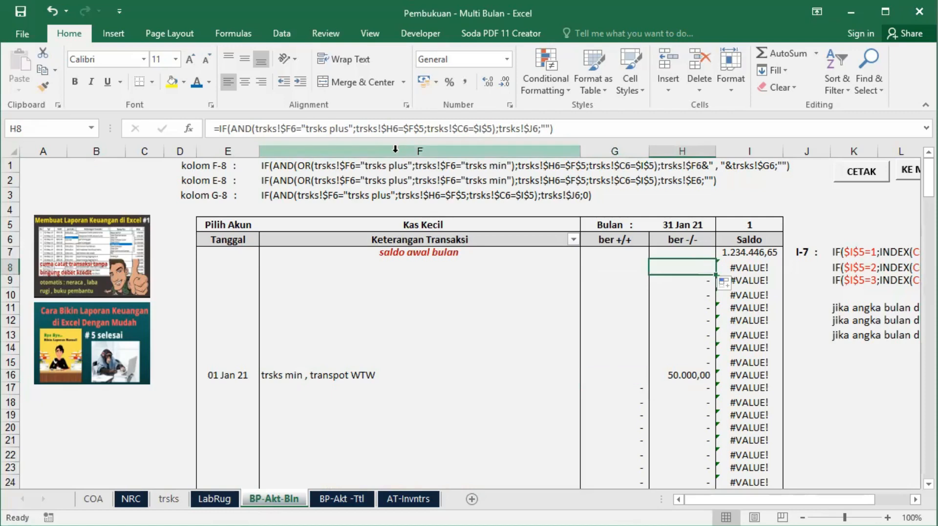
click(331, 129)
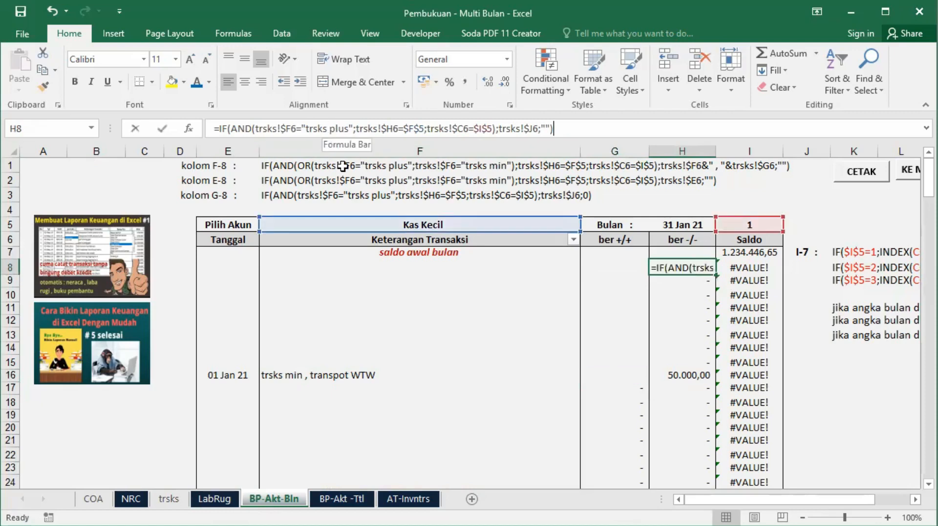
Step: Change the transaction type criterion in the H8 formula to "trsks min"
text(min)
key(Delete)
key(Delete)
key(Delete)
key(Delete)
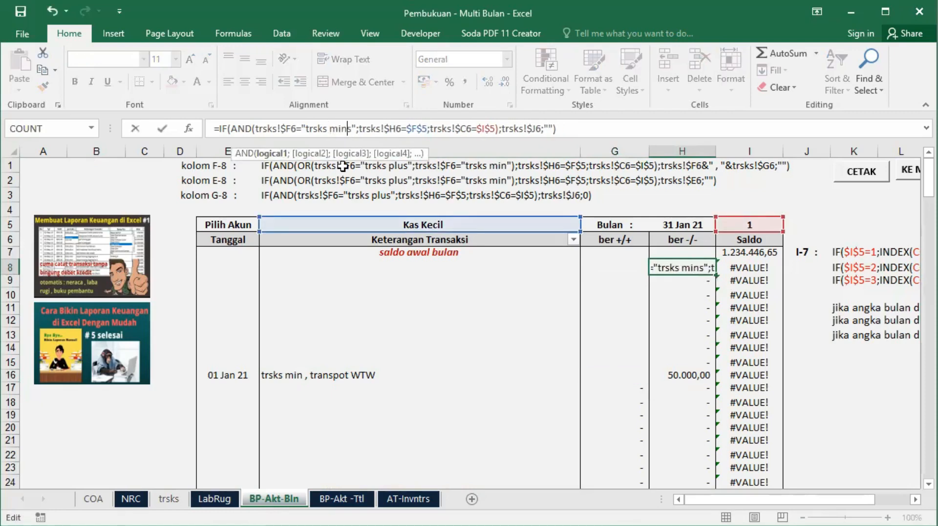
key(Return)
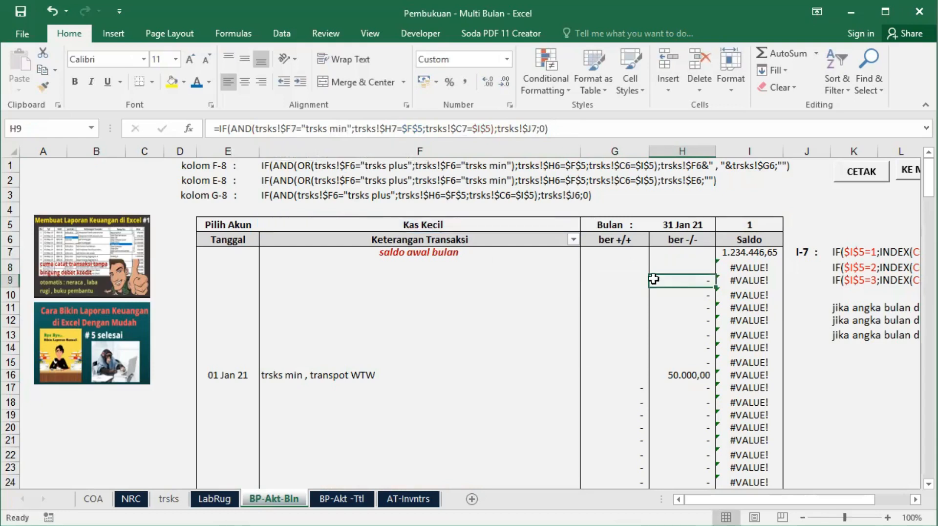
Step: Copy the H8 formula down through H16 and apply the comma number style to the range
click(694, 268)
drag(714, 275, 703, 385)
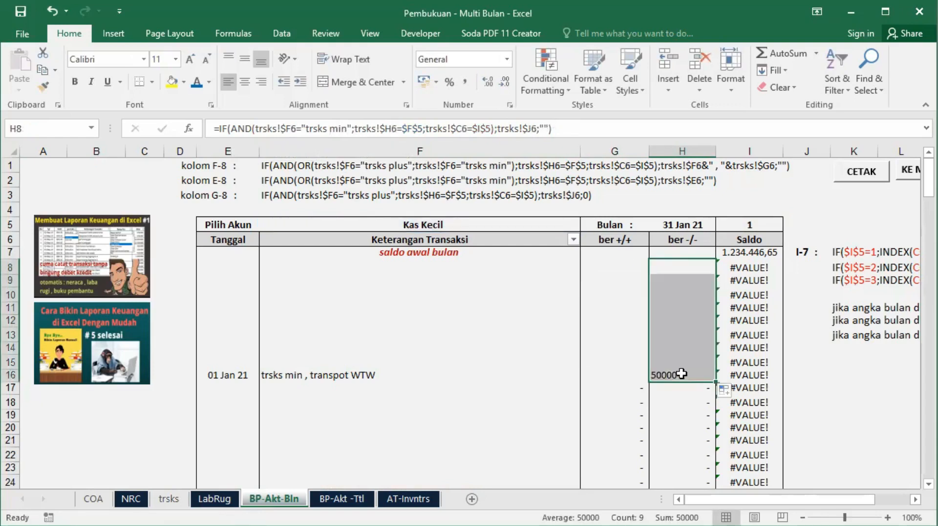
click(465, 82)
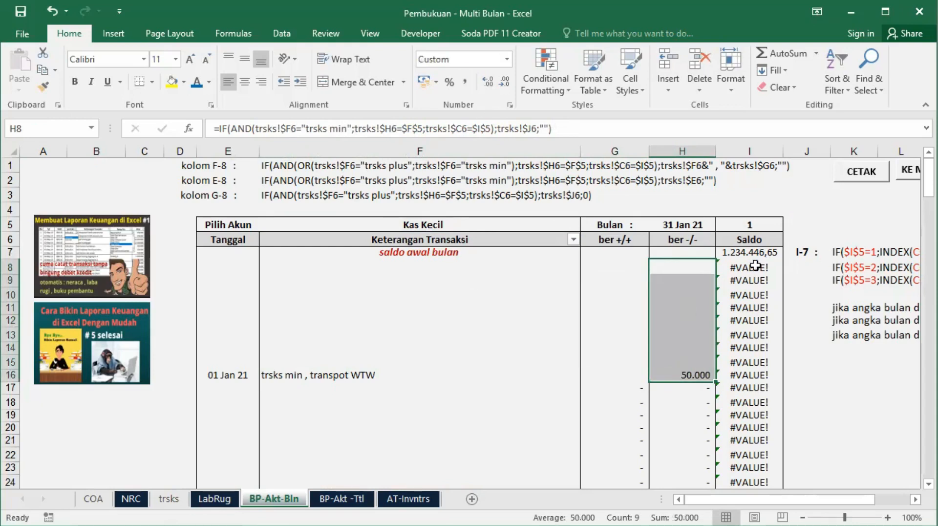
Step: Replace the empty-text result at the end of the G8 formula with 0
click(756, 266)
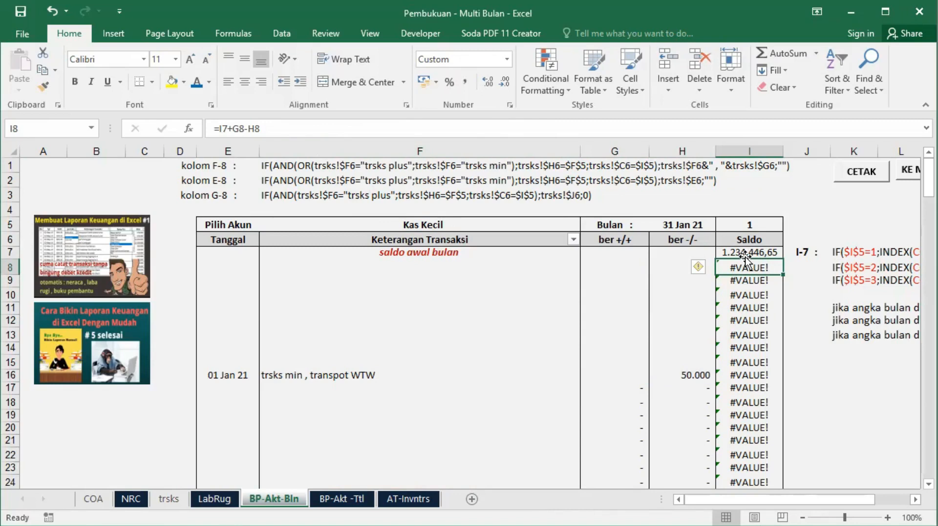
click(628, 267)
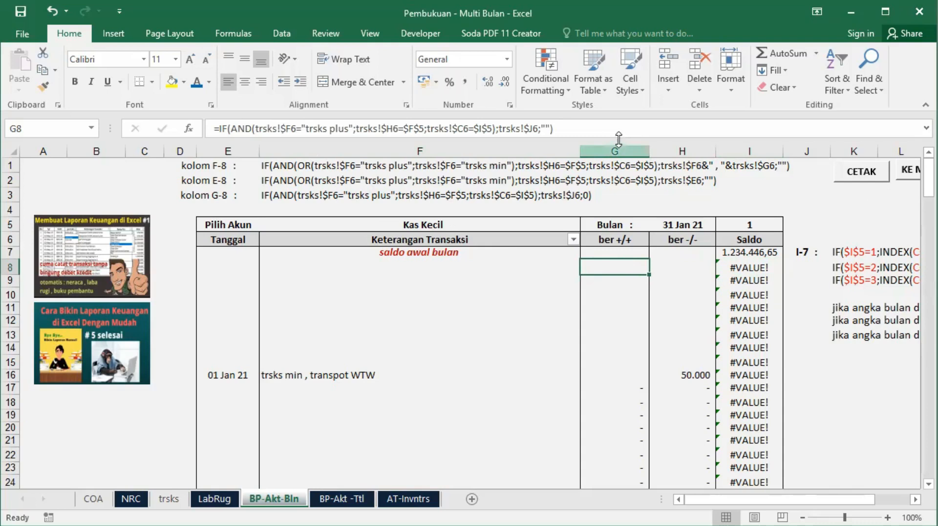
click(544, 128)
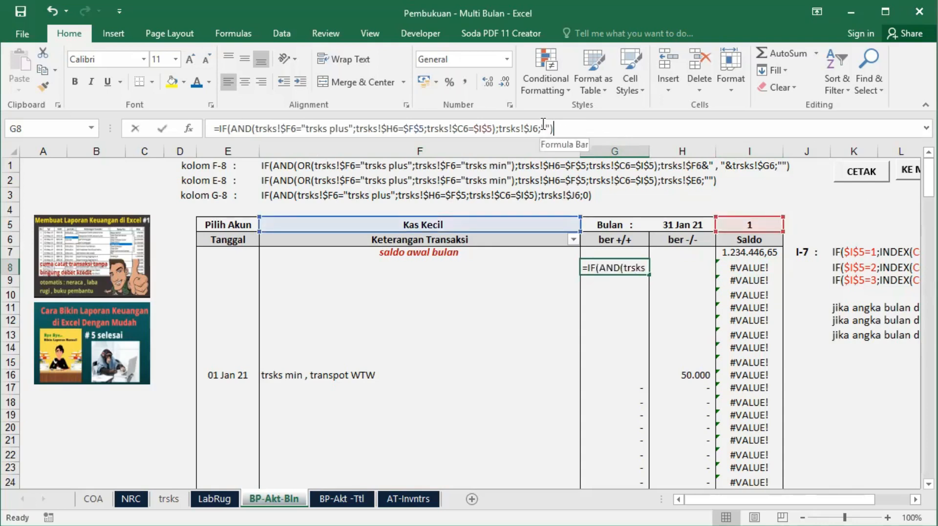
text(0)
key(Delete)
key(Delete)
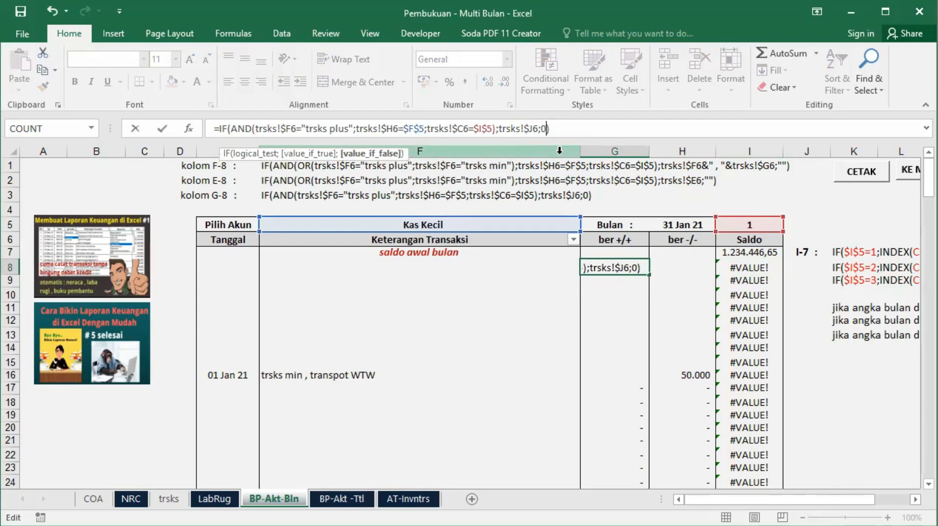
key(Return)
Step: Apply the comma number style to G8 and copy its formula down through G16
click(627, 267)
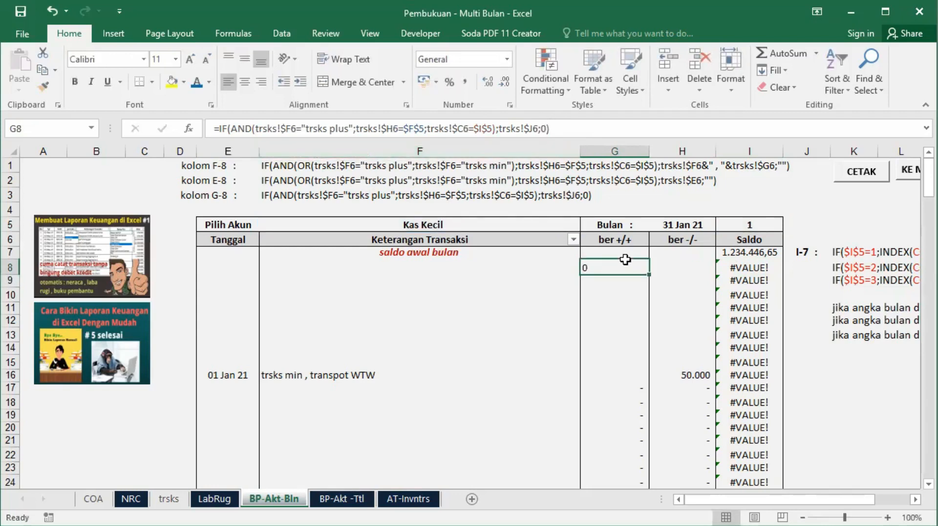
click(467, 84)
drag(649, 274, 632, 382)
Step: Replace the empty-text result in the H8 formula with 0 and copy the formula down through H16
click(688, 267)
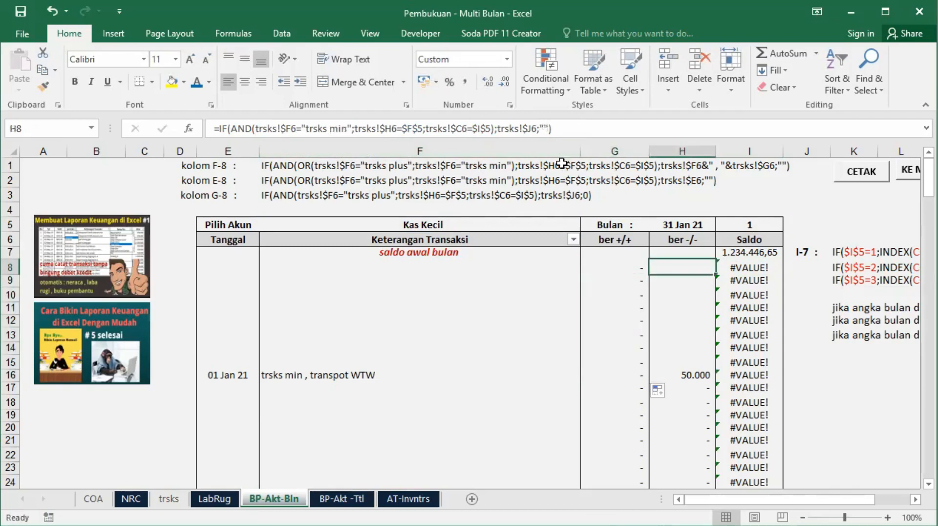
click(541, 126)
key(Left)
key(BackSpace)
key(BackSpace)
text(0)
key(Return)
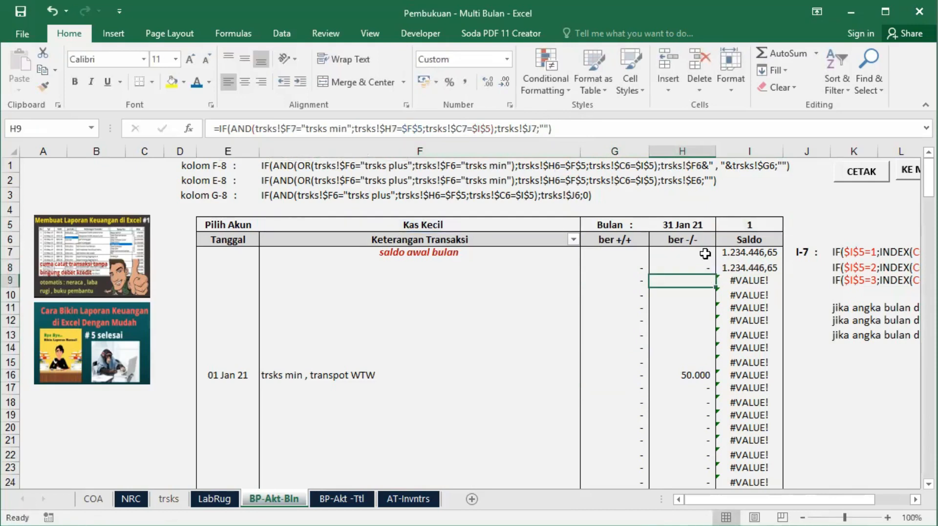
click(704, 267)
drag(715, 273, 709, 381)
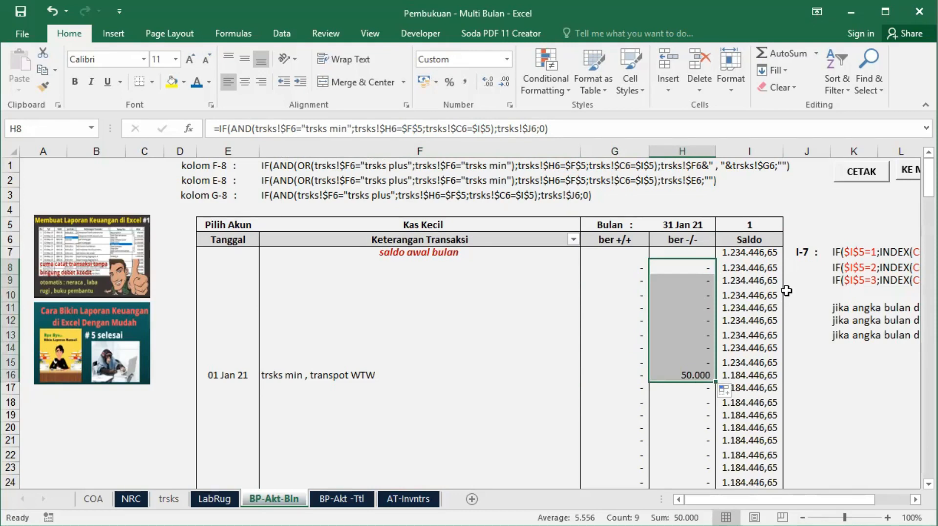
Step: Check the row 16 formulas, then copy the formulas in E8:H8 down through the remaining transaction rows
click(504, 376)
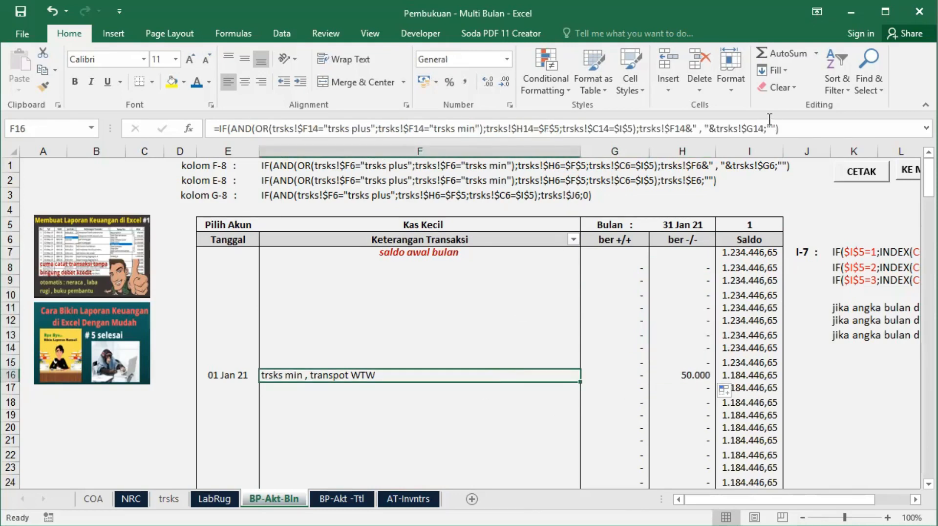
click(228, 373)
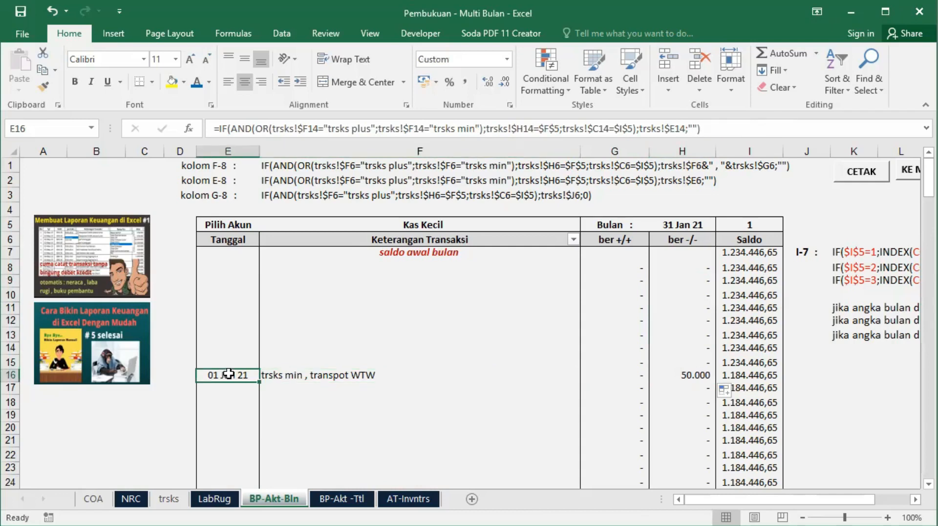
click(628, 372)
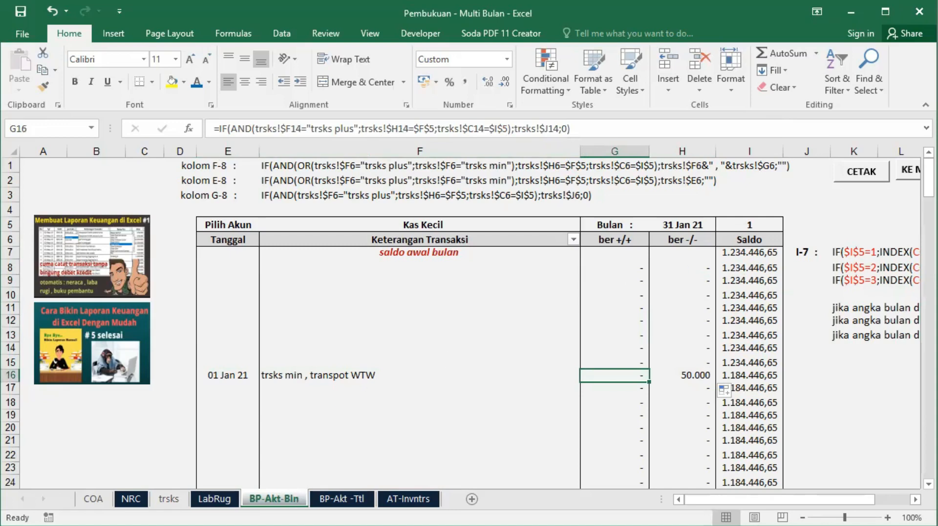
drag(210, 266, 670, 269)
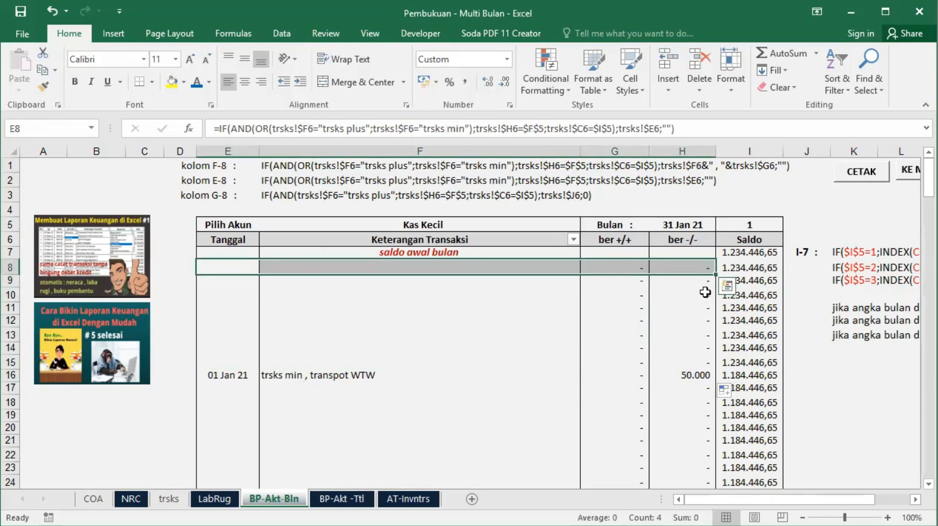
double_click(716, 274)
double_click(713, 273)
Step: Remove the existing filter from the Keterangan Transaksi header in F6
click(530, 357)
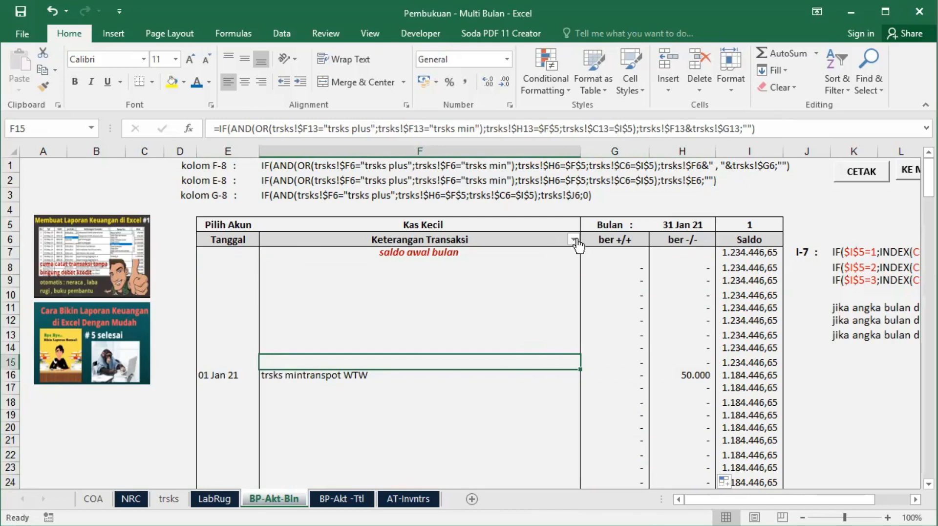
click(552, 239)
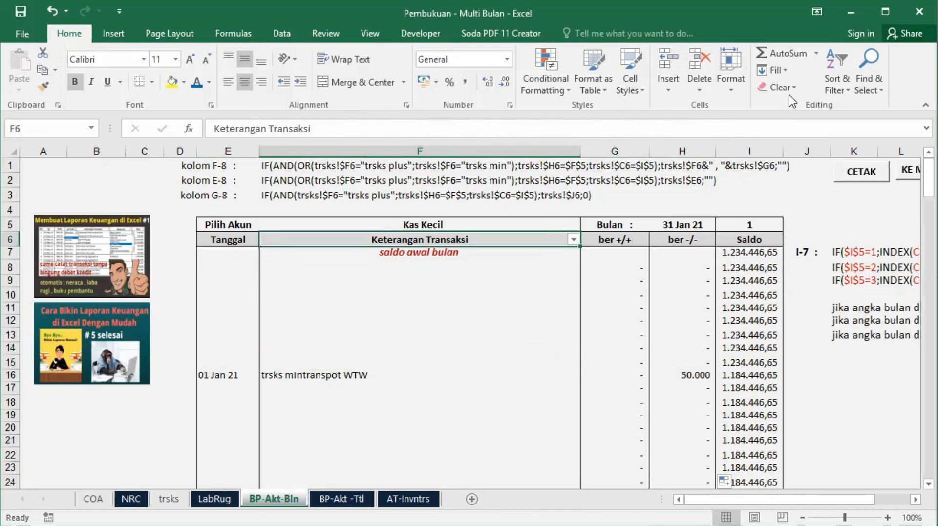
click(844, 62)
click(848, 166)
drag(446, 396, 450, 386)
click(521, 279)
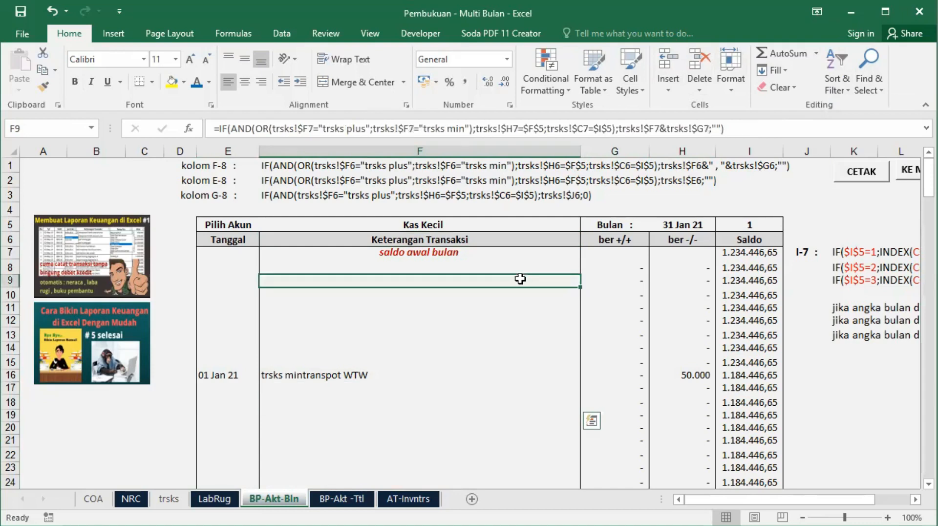
Step: Add a filter to the Keterangan Transaksi column using the range F6:F7
click(524, 237)
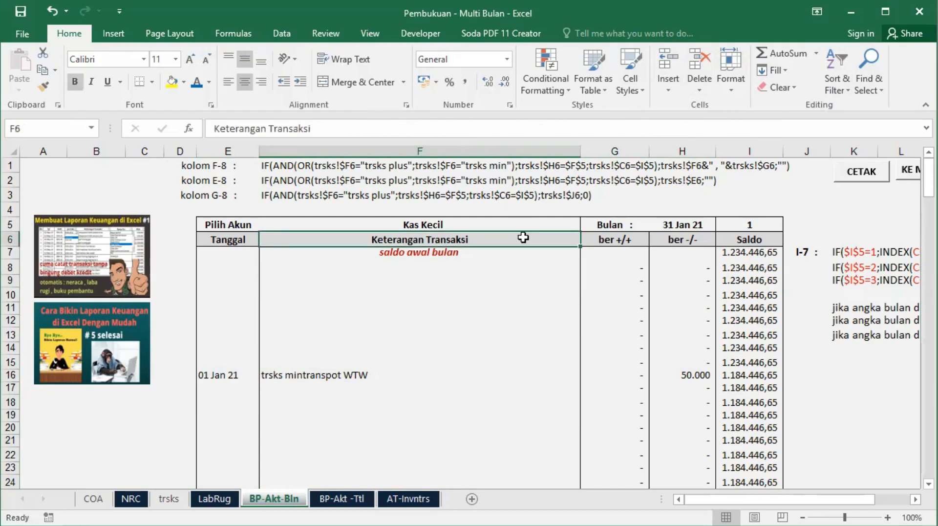
drag(523, 237, 520, 250)
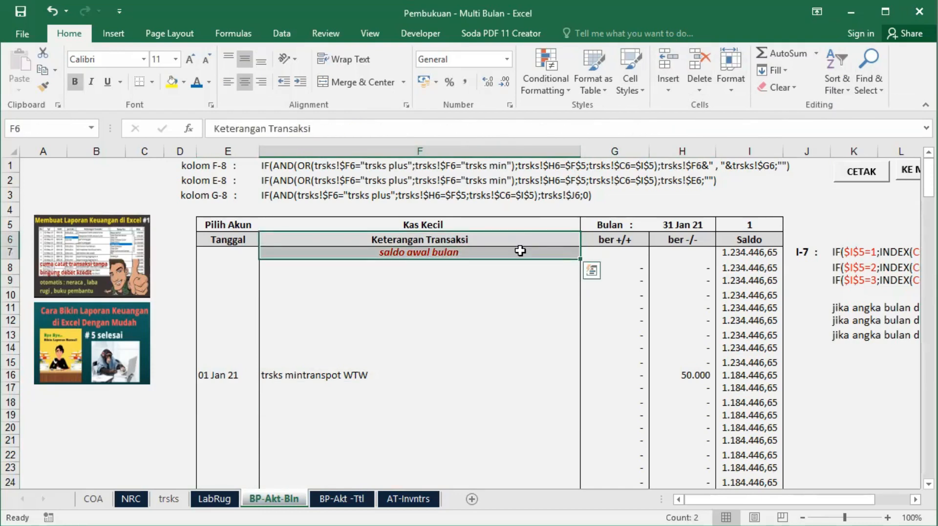
click(514, 236)
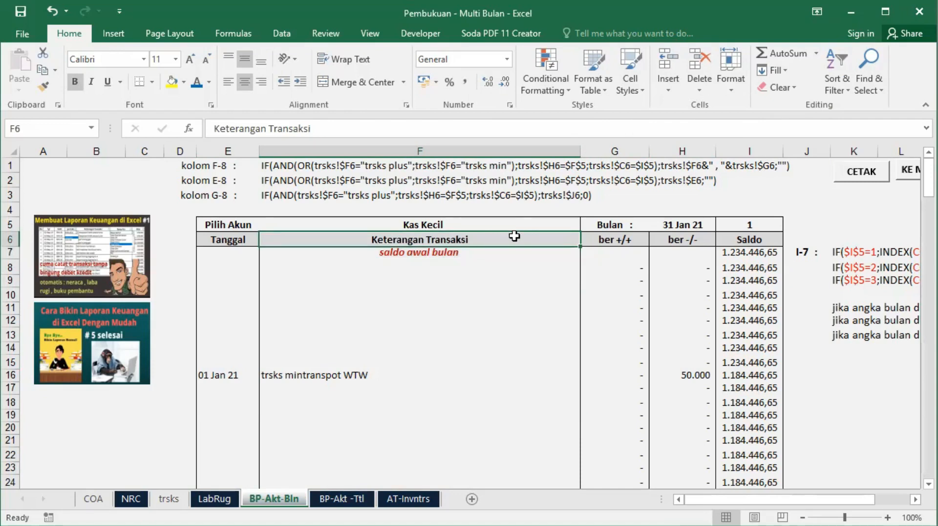
drag(514, 236, 508, 253)
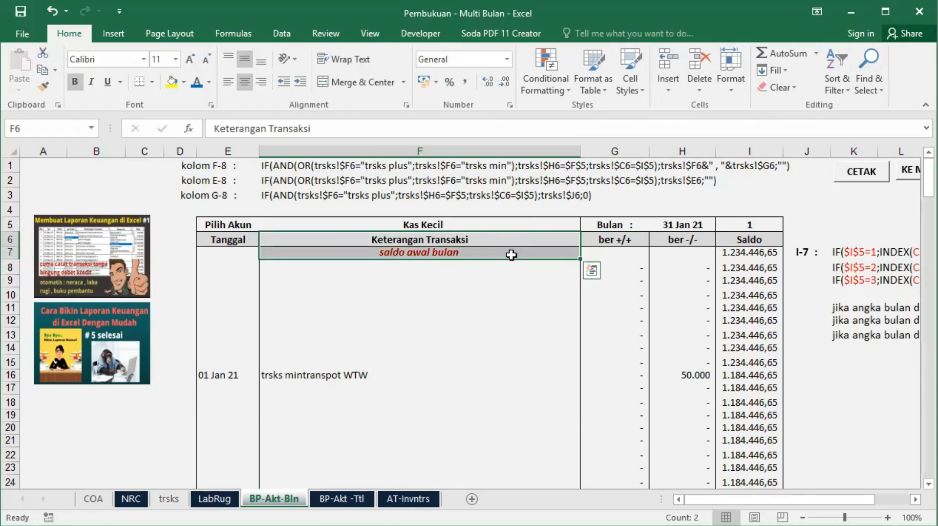
click(836, 65)
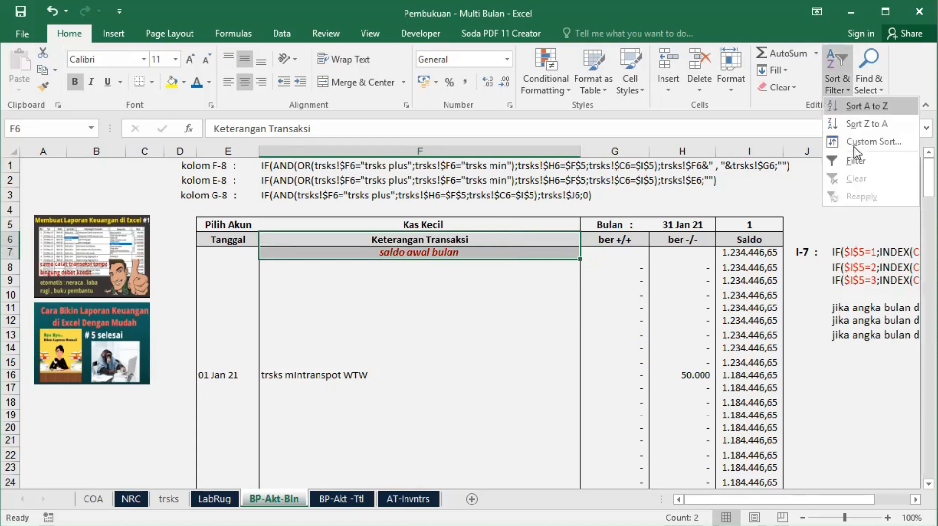
click(853, 157)
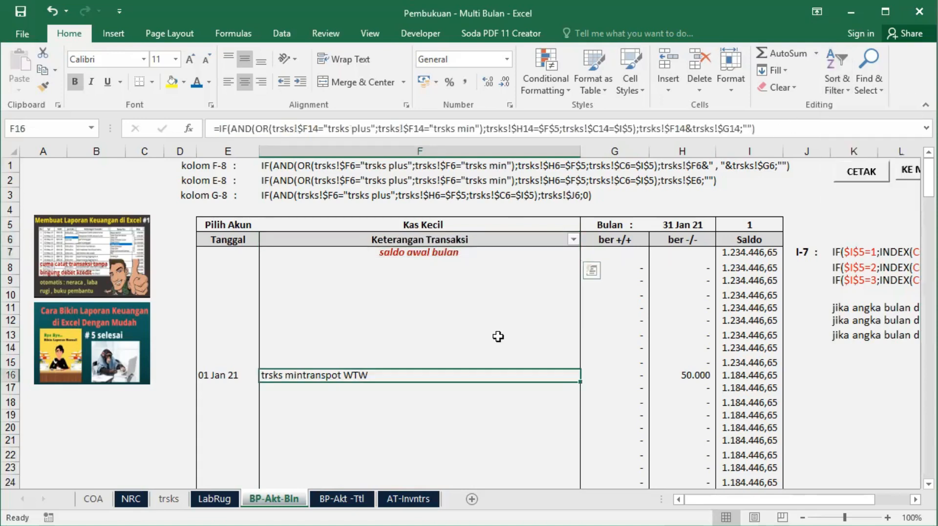
Step: Filter the Keterangan Transaksi column to exclude blank entries
drag(489, 375, 489, 362)
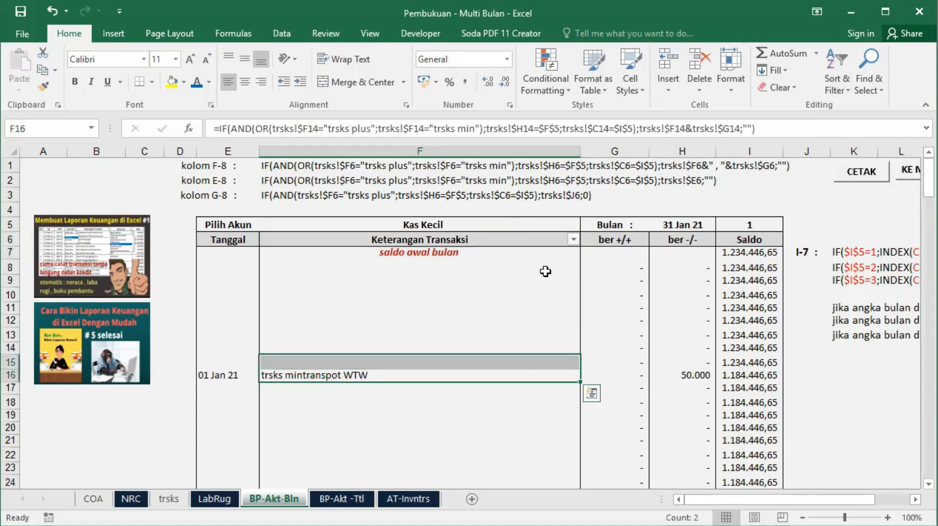
click(573, 240)
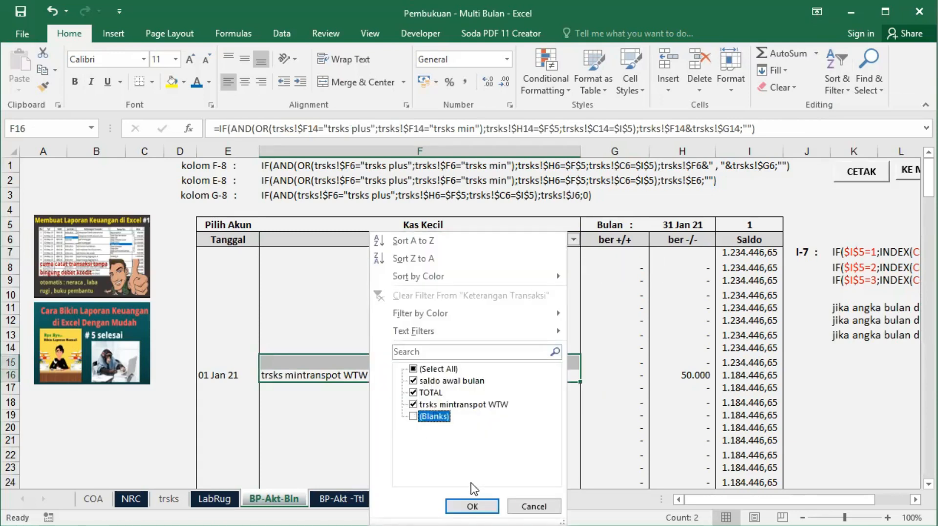
click(471, 505)
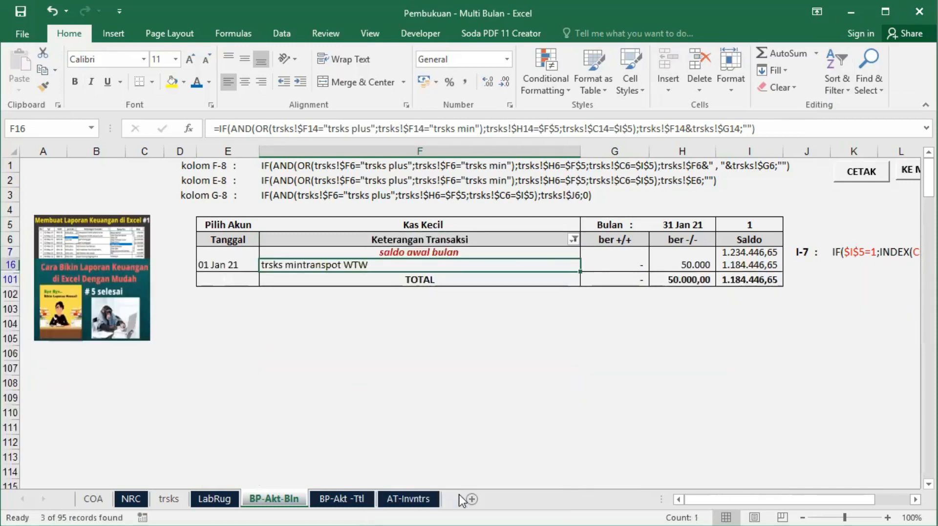
Step: Try hiding the TOTAL label in F101 by giving its text a near-white font color
click(418, 277)
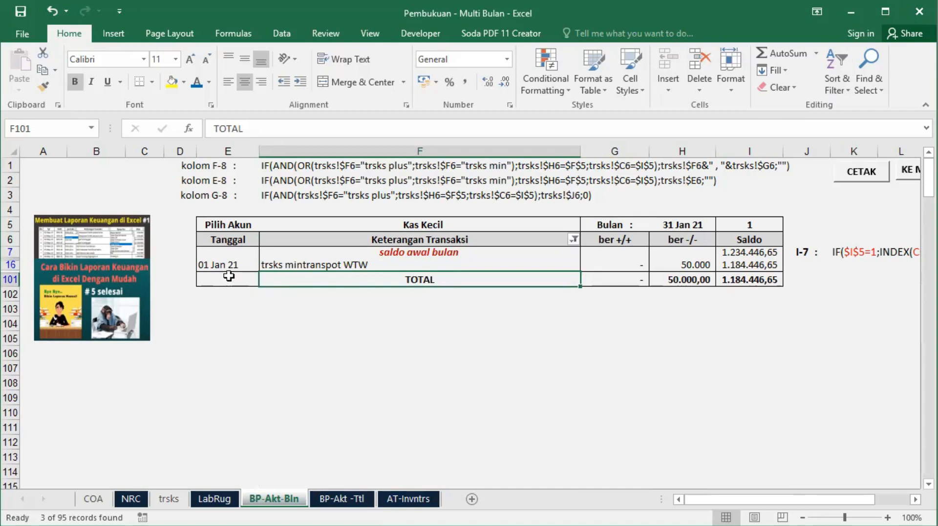
click(229, 276)
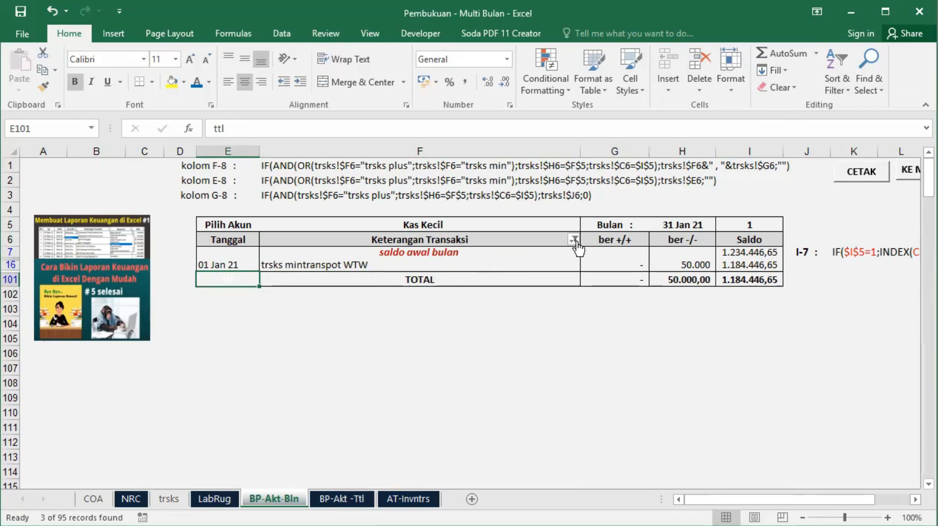
click(425, 280)
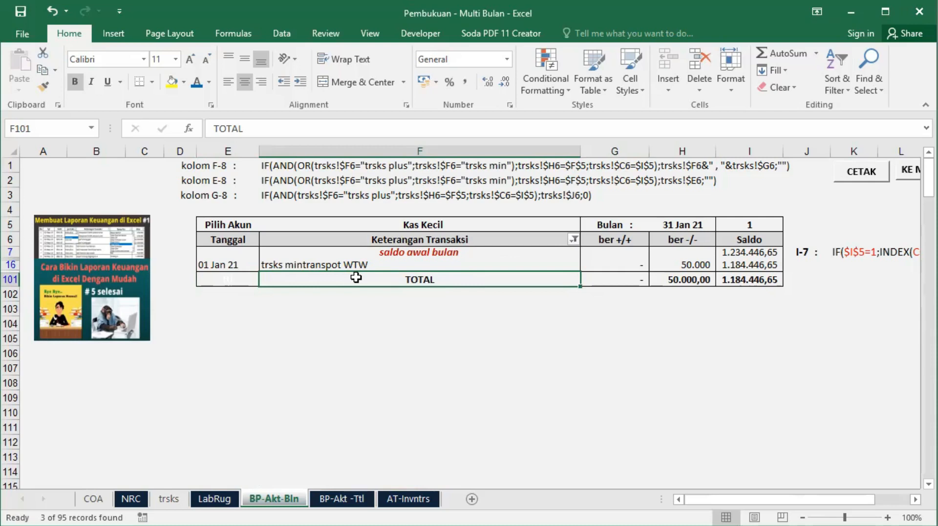
click(209, 82)
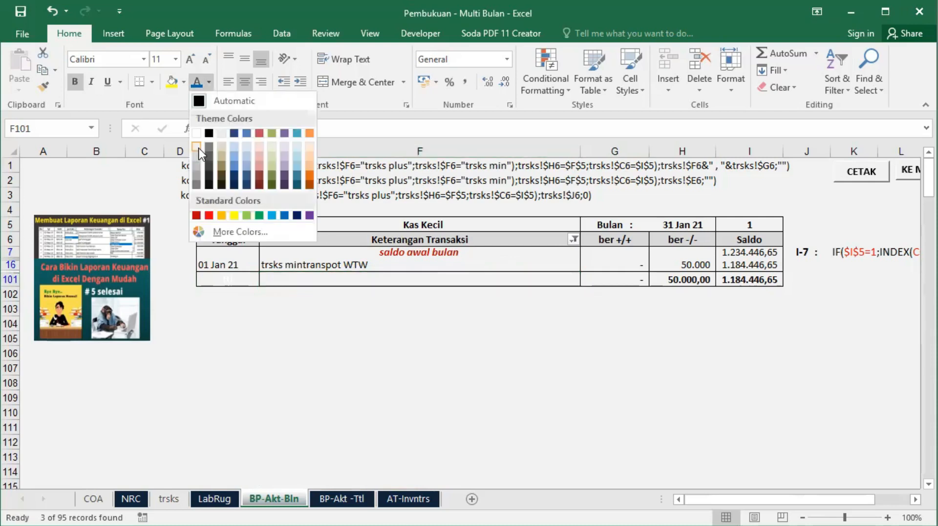
click(197, 147)
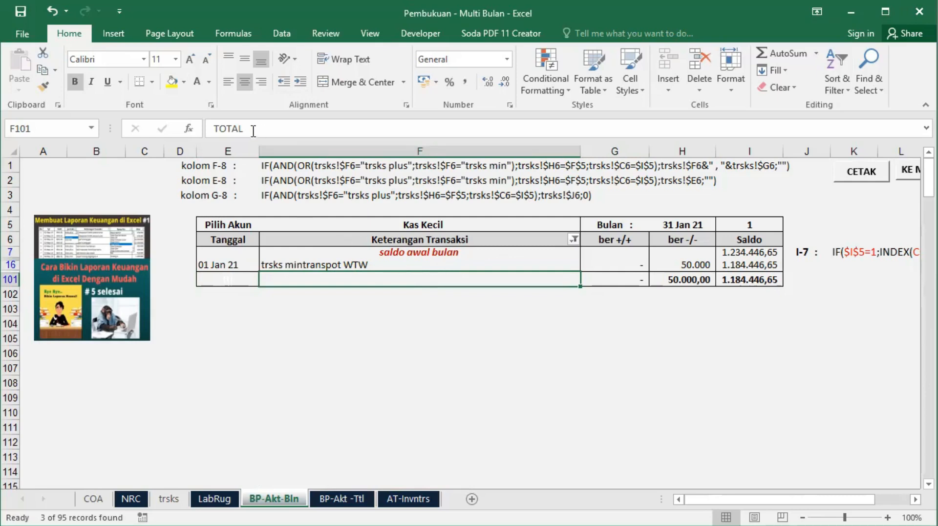
Step: Undo the font color change and show all entries in the Keterangan Transaksi column again, including blanks
click(52, 10)
click(575, 239)
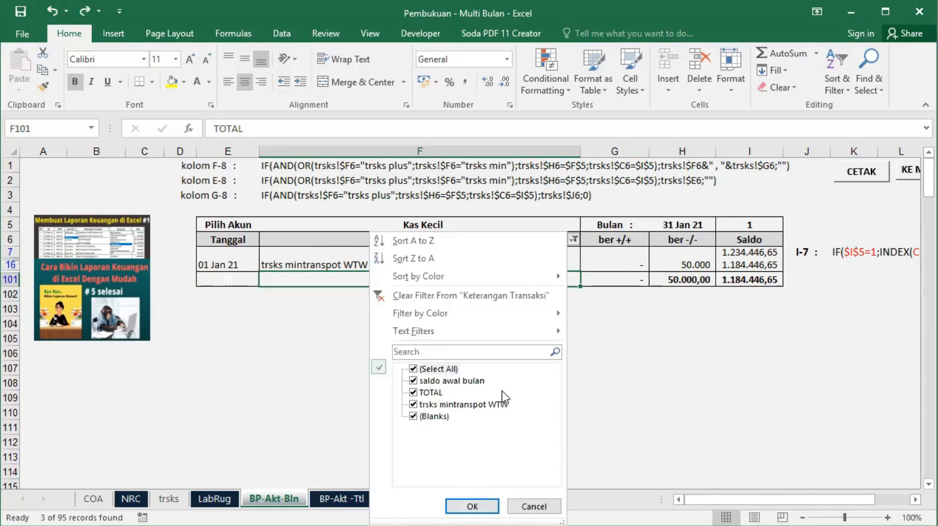
click(472, 504)
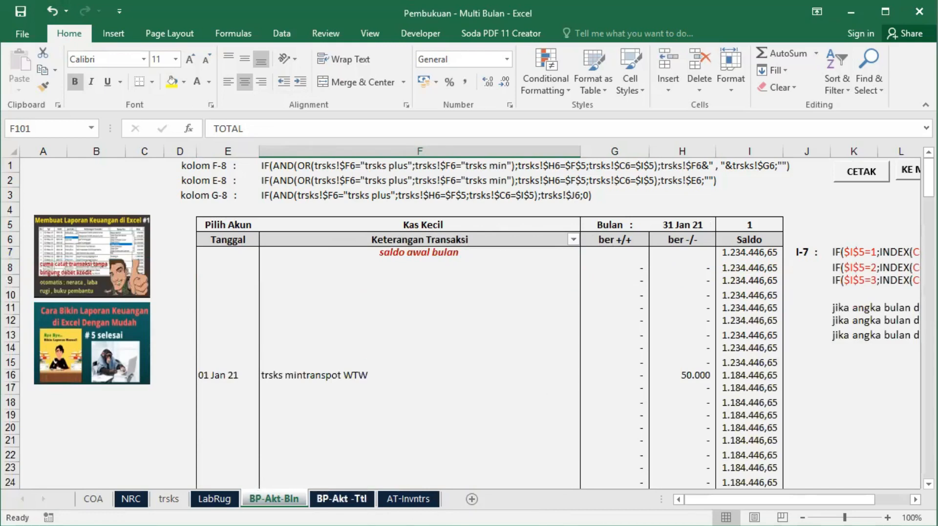
Step: Create a copy of the BP-Akt-Bln sheet in the same workbook, placed before AT-Invntrs
right_click(279, 492)
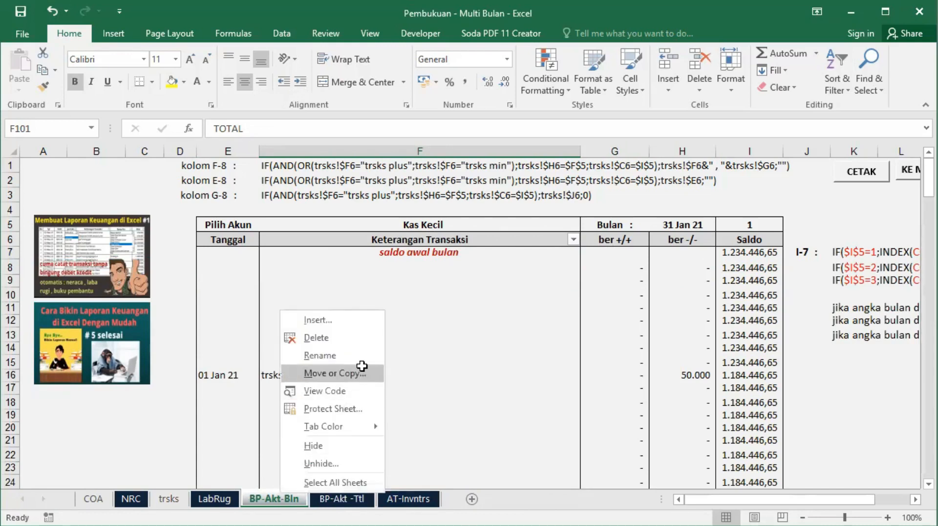
click(362, 368)
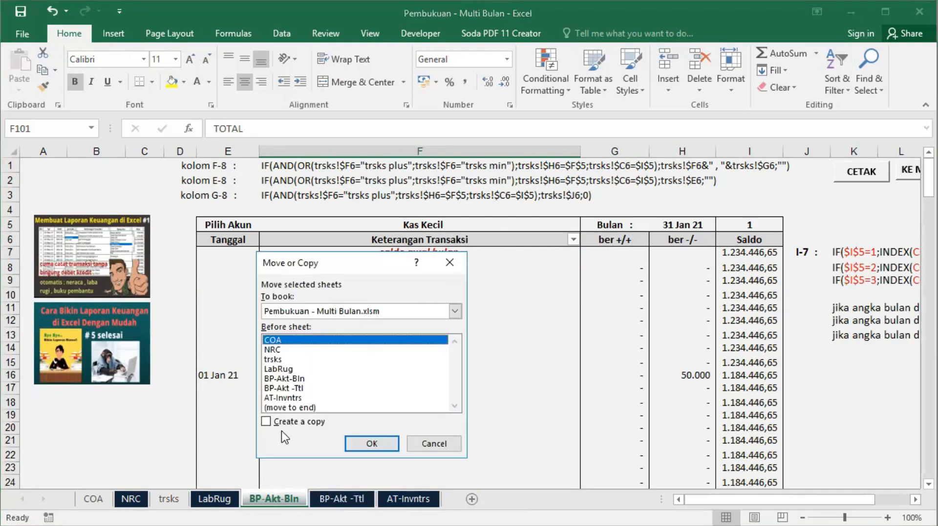
click(292, 407)
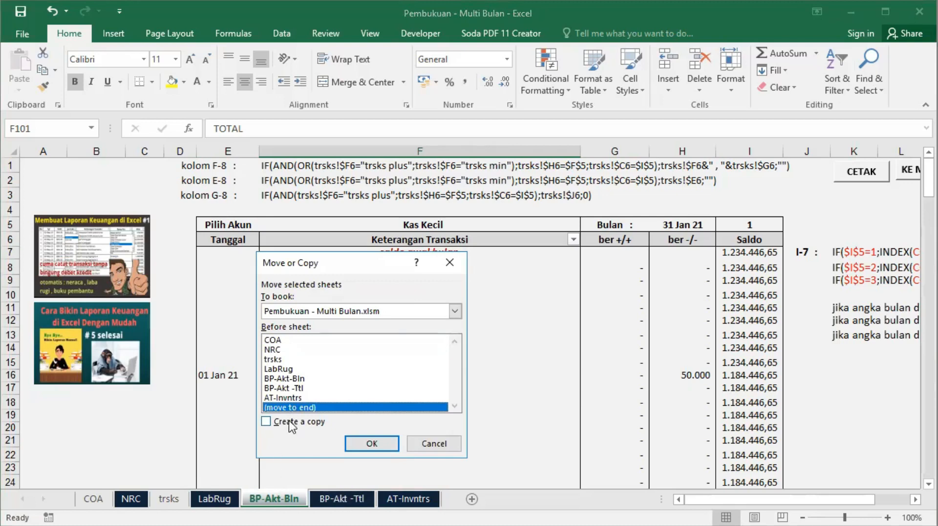
click(267, 422)
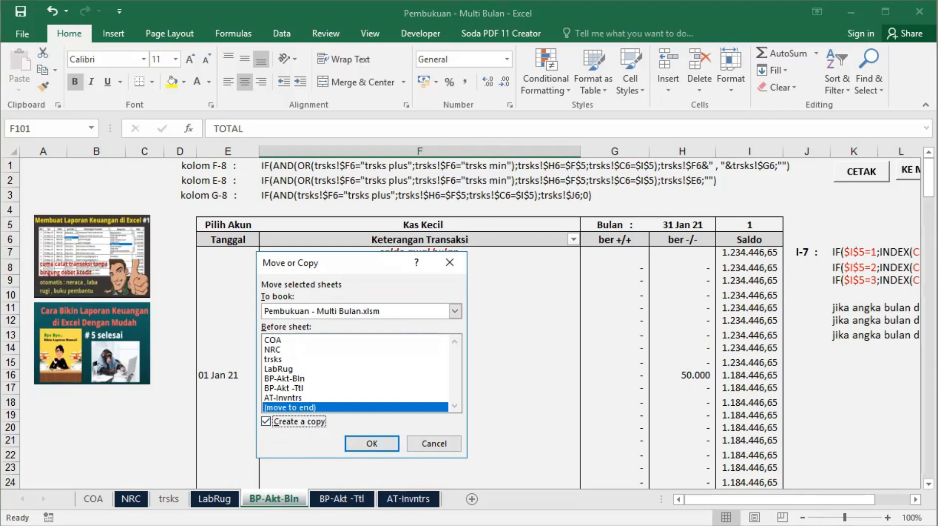
click(283, 396)
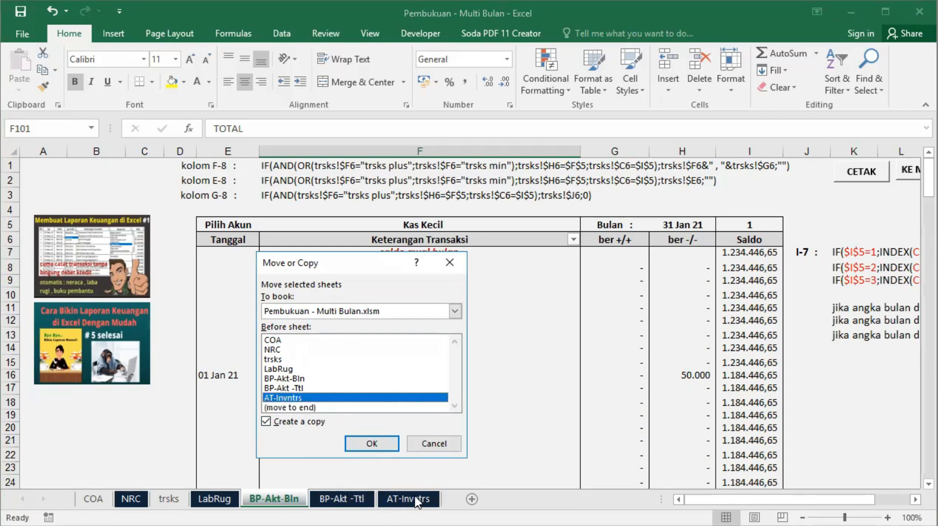
click(363, 444)
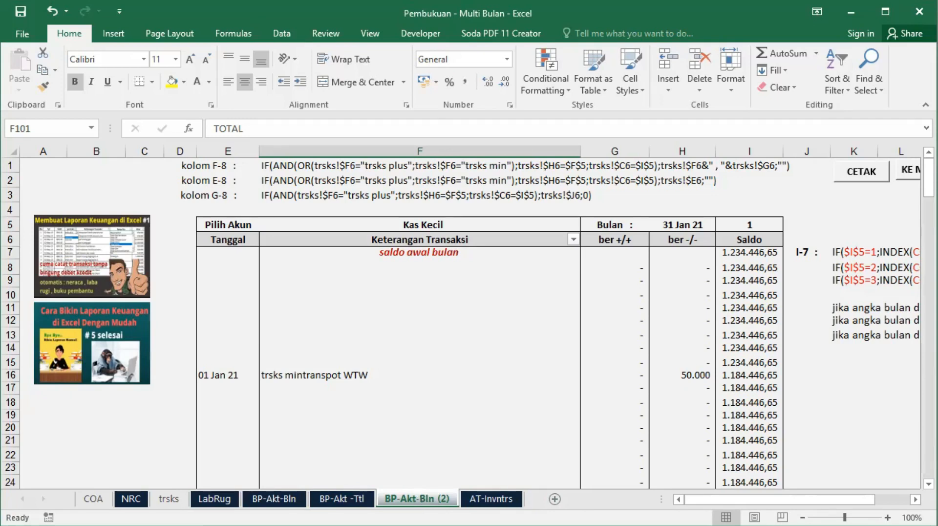
Step: Examine the header range G5:I5 and the opening-balance formula note in K7 on the BP-Akt -Ttl sheet
click(347, 498)
drag(764, 499, 703, 499)
drag(606, 229, 747, 226)
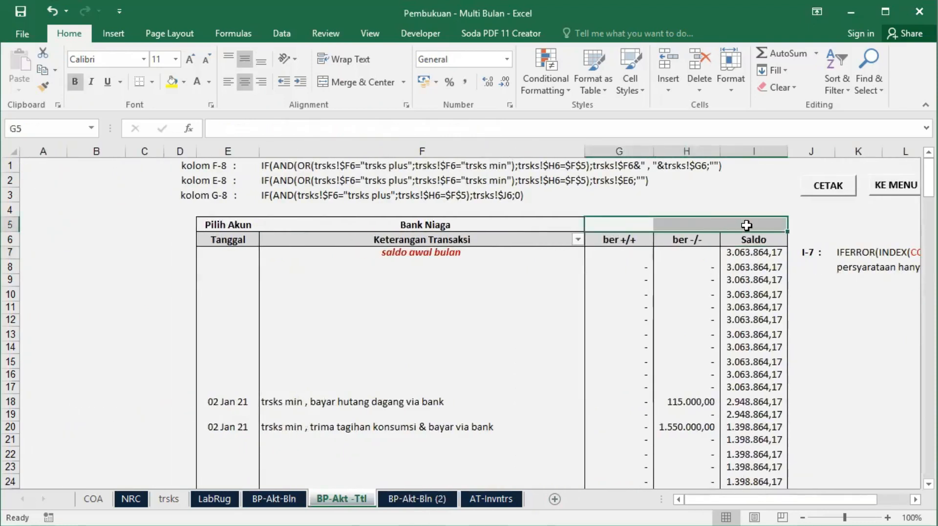
drag(725, 498, 757, 498)
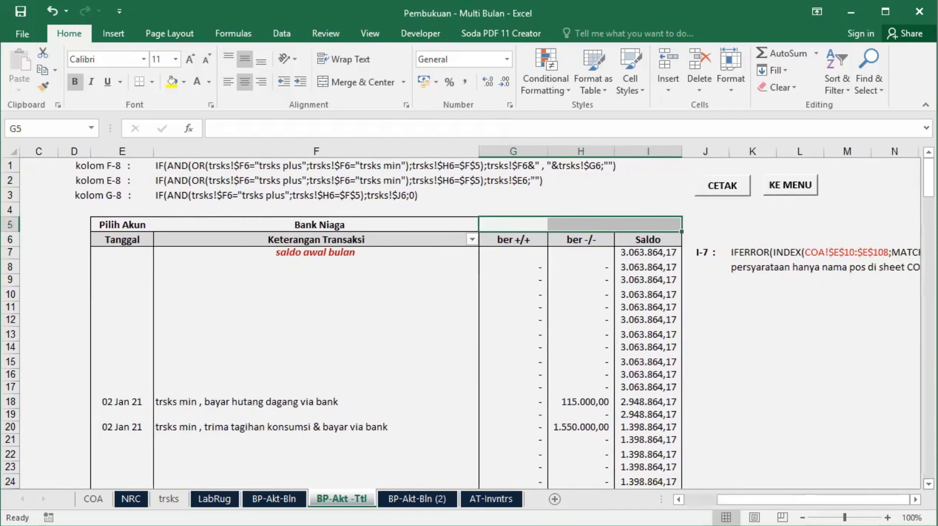
click(916, 499)
click(915, 499)
click(915, 498)
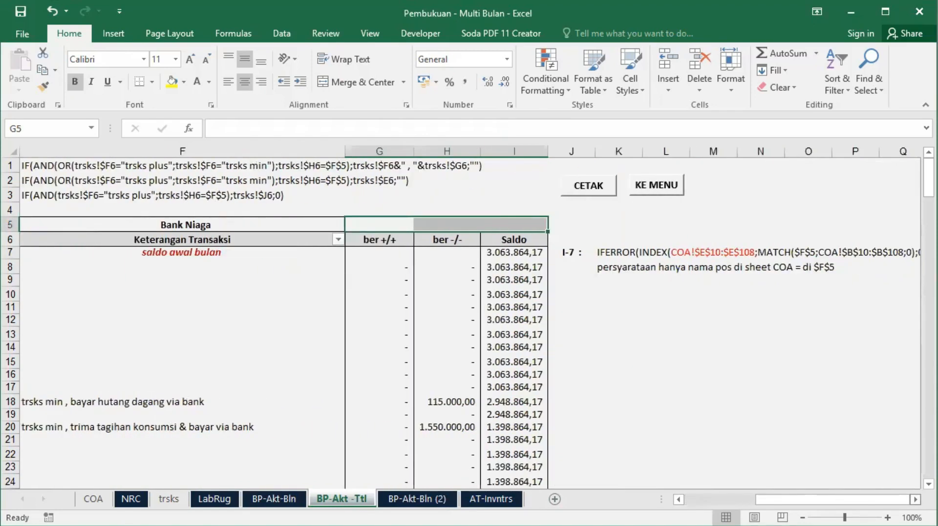
click(916, 499)
click(915, 499)
click(230, 253)
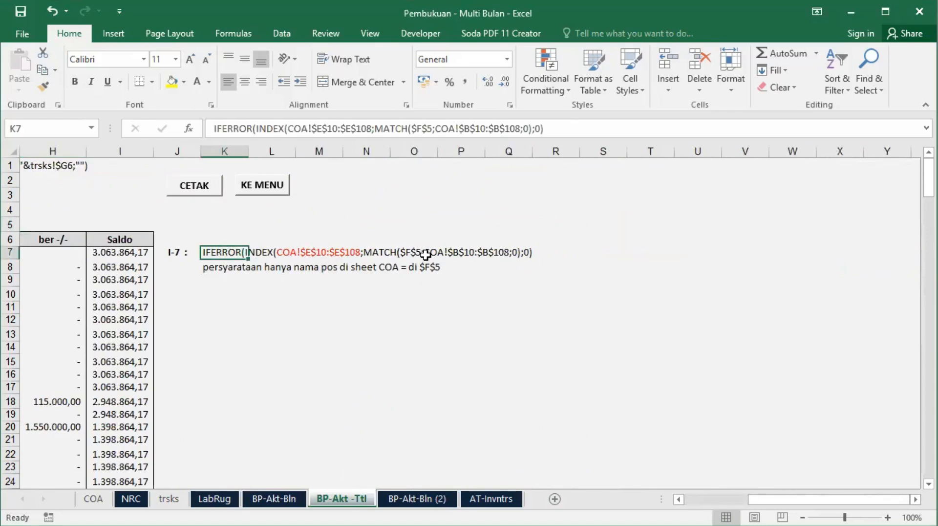
Step: Compare the month-dependent opening-balance formula for I7 on BP-Akt-Bln with the formula note on BP-Akt -Ttl
click(274, 498)
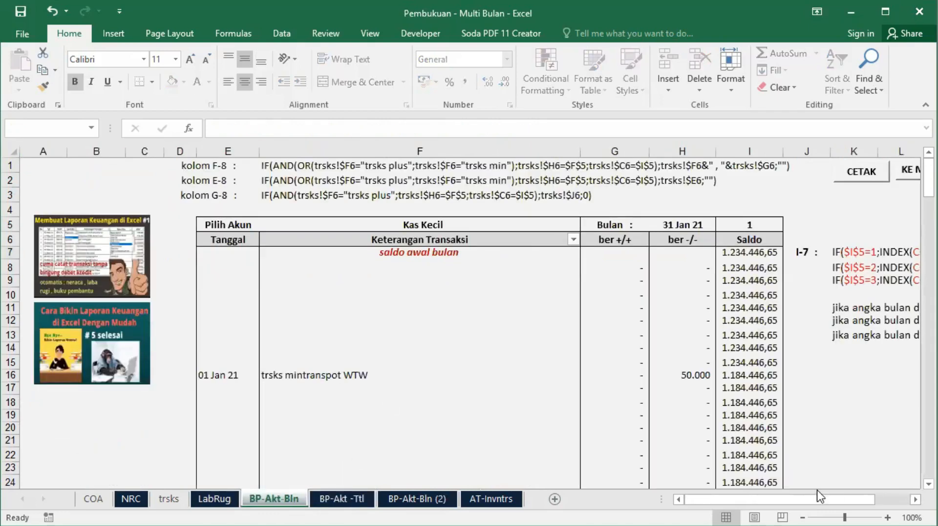
drag(821, 496, 882, 496)
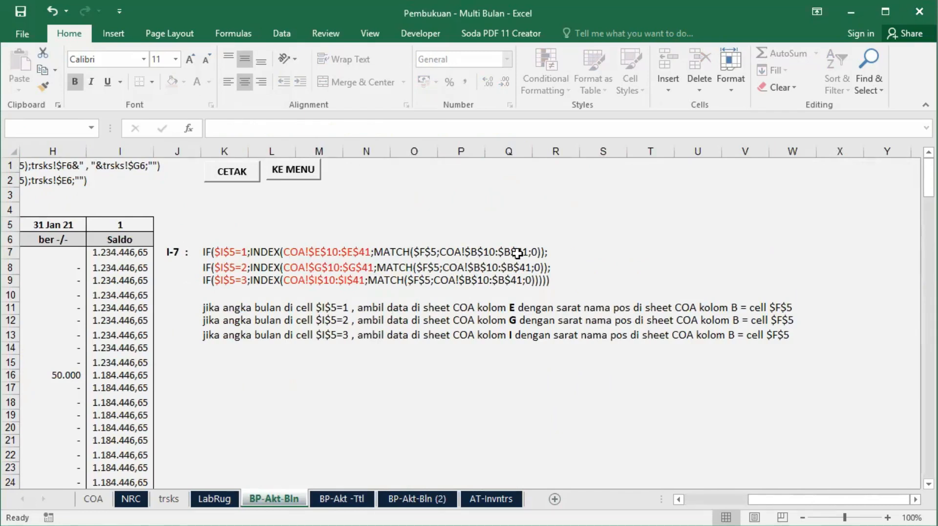
click(359, 500)
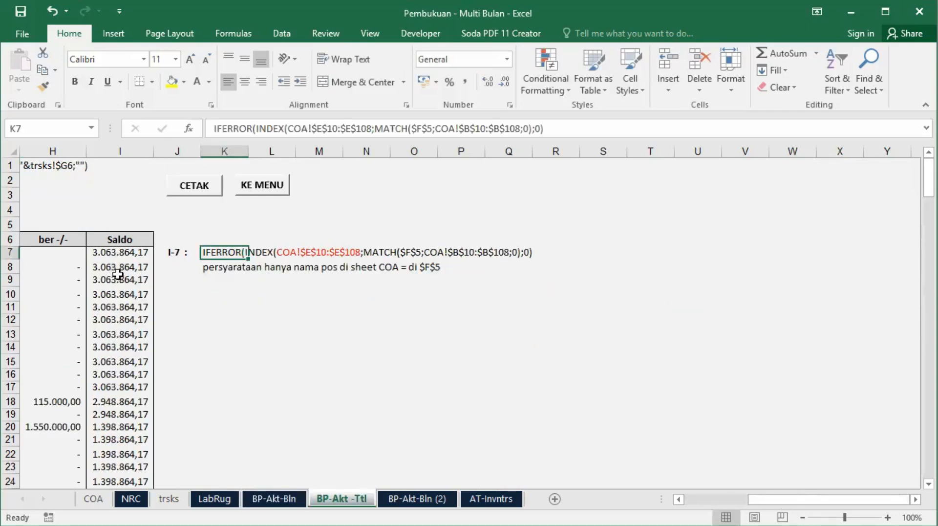
click(274, 499)
click(127, 250)
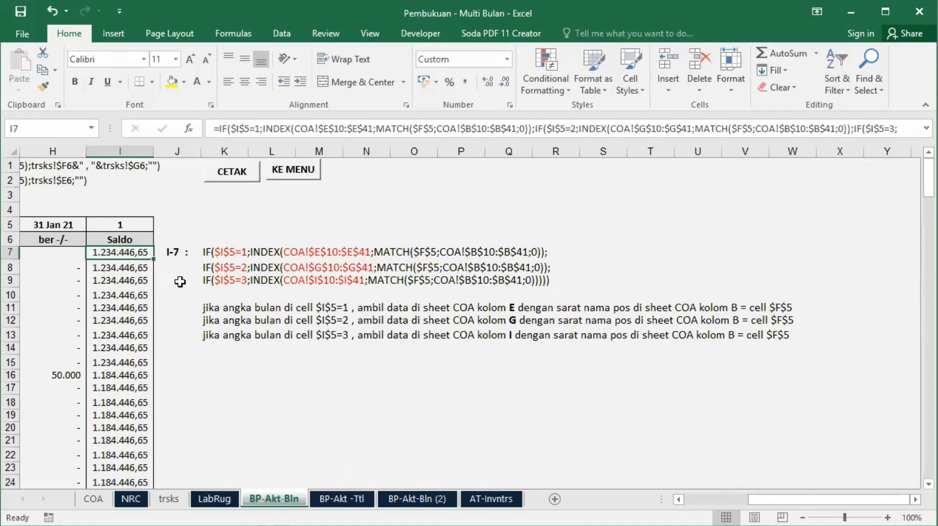
click(315, 252)
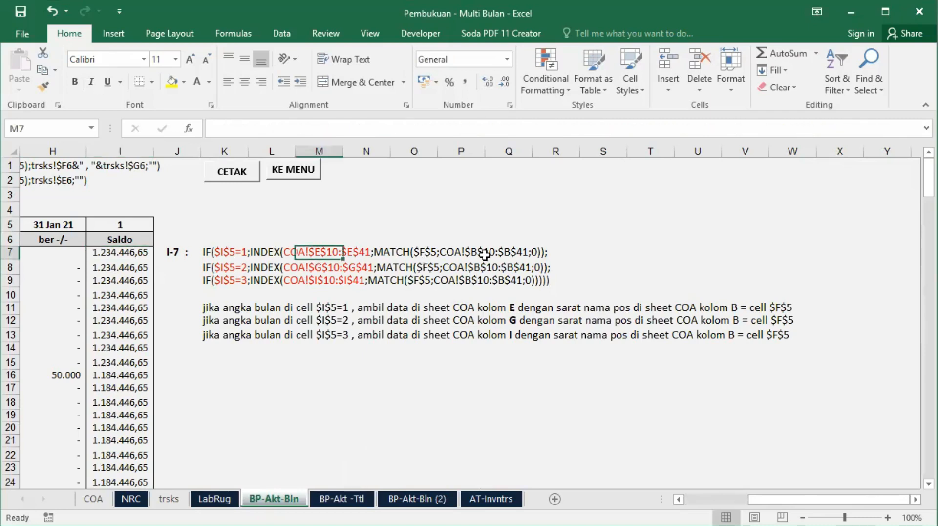
click(347, 502)
drag(864, 500, 800, 499)
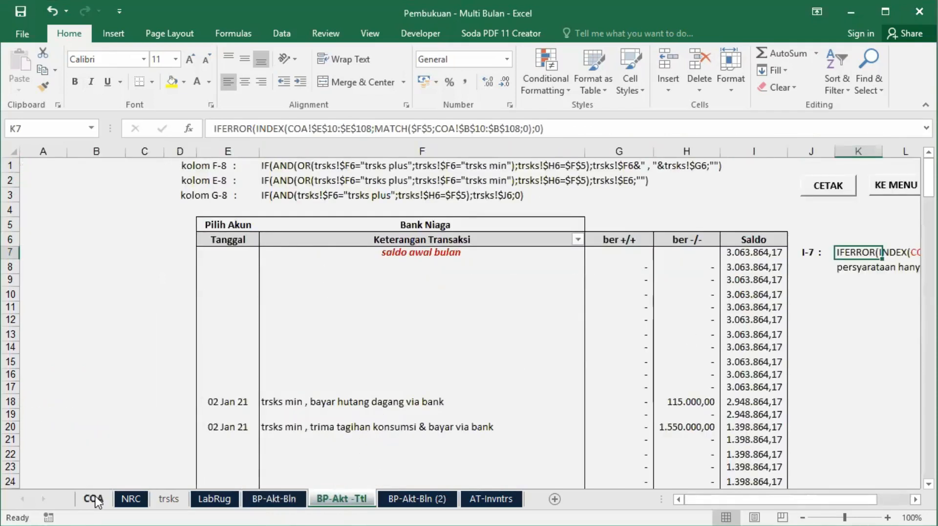
Step: Examine the So Akhir Thn Lalu and Jan-21 balance columns on the COA sheet as sources for the opening balance
click(93, 499)
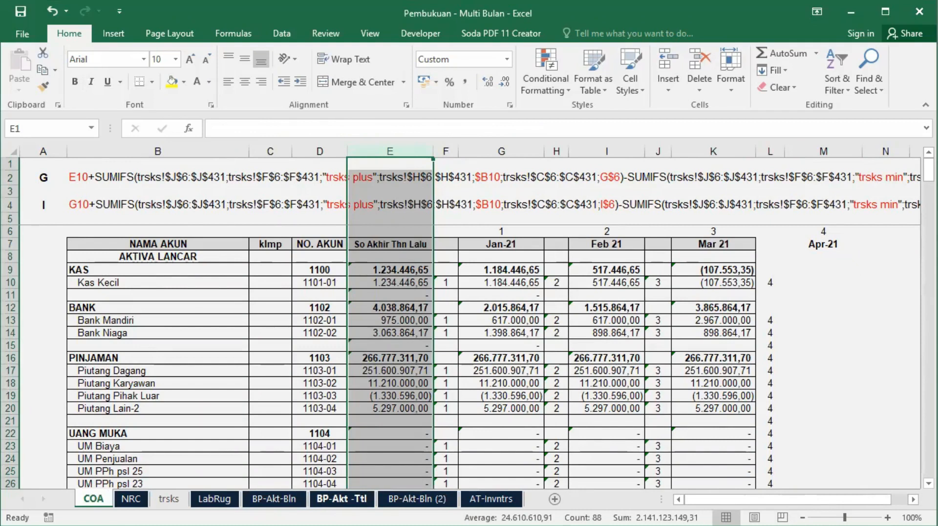
click(342, 499)
click(94, 498)
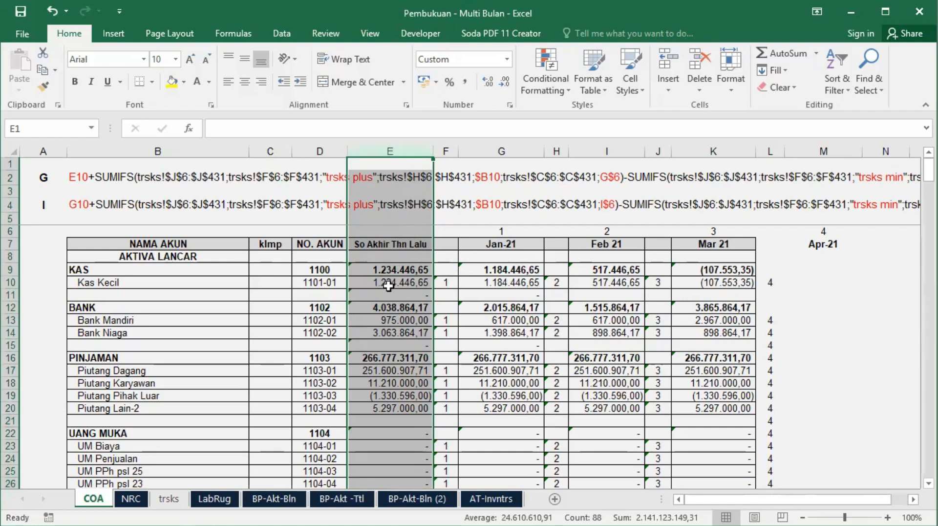
drag(388, 284, 386, 408)
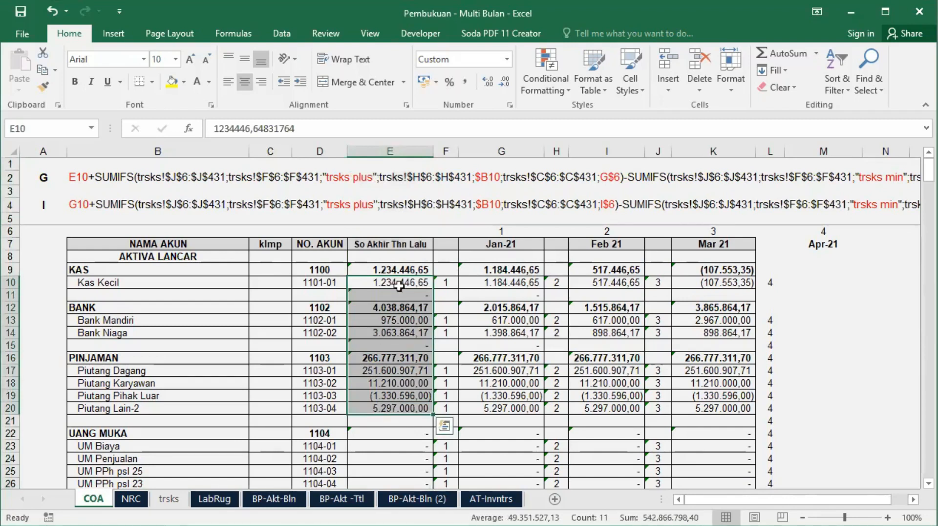
drag(396, 279, 394, 441)
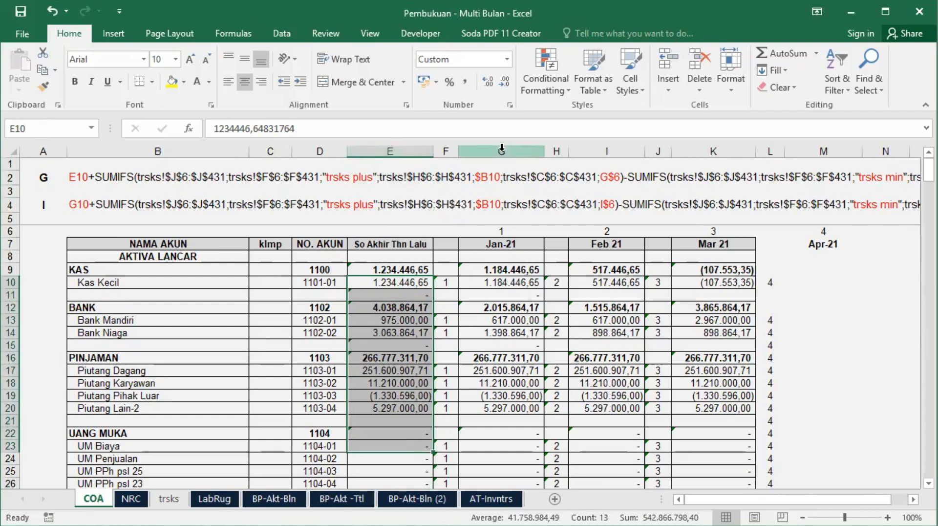
drag(501, 287, 500, 408)
Step: Compare the I7, F8 and E8 formulas on BP-Akt -Ttl with the F8 transaction description formula on BP-Akt-Bln
click(342, 498)
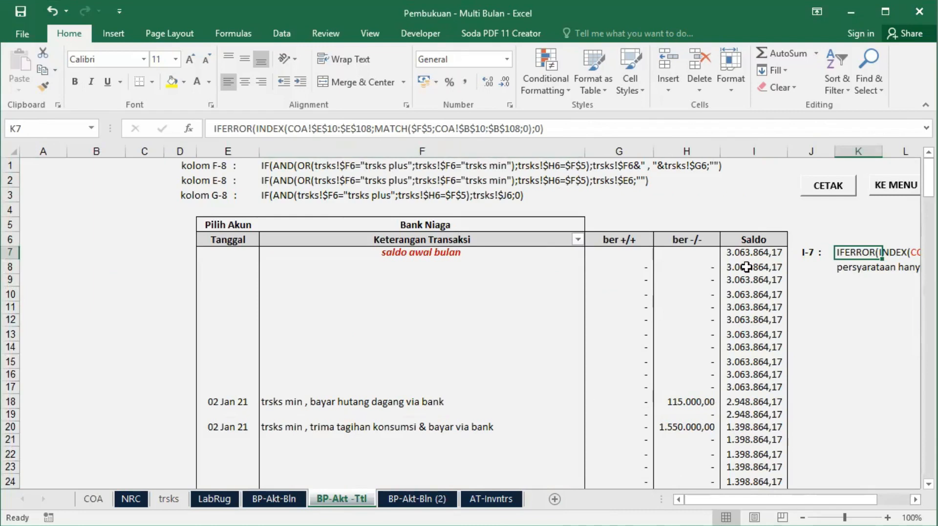
click(747, 253)
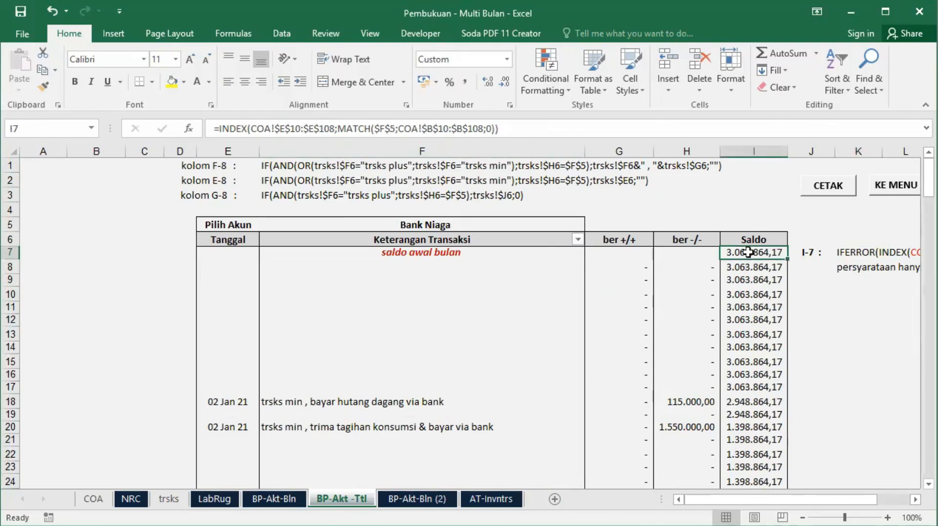
drag(617, 224, 705, 224)
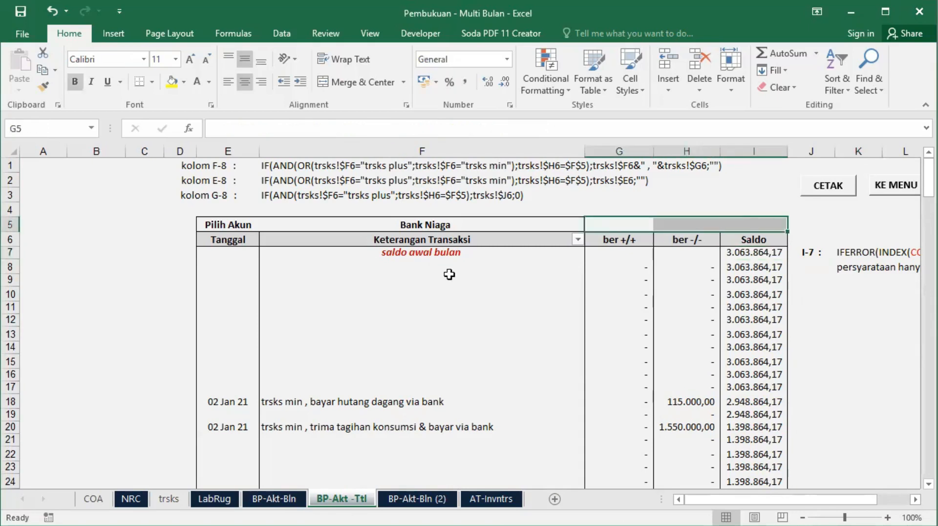
click(423, 262)
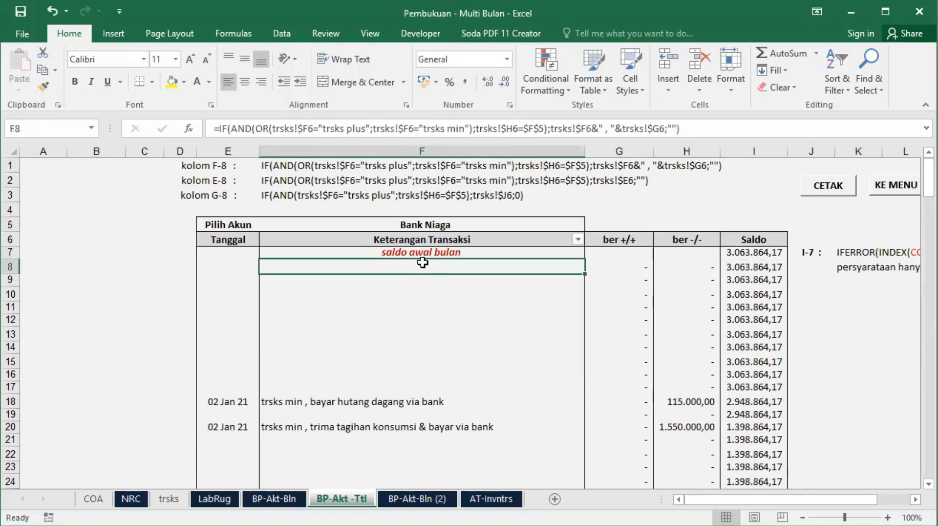
click(276, 498)
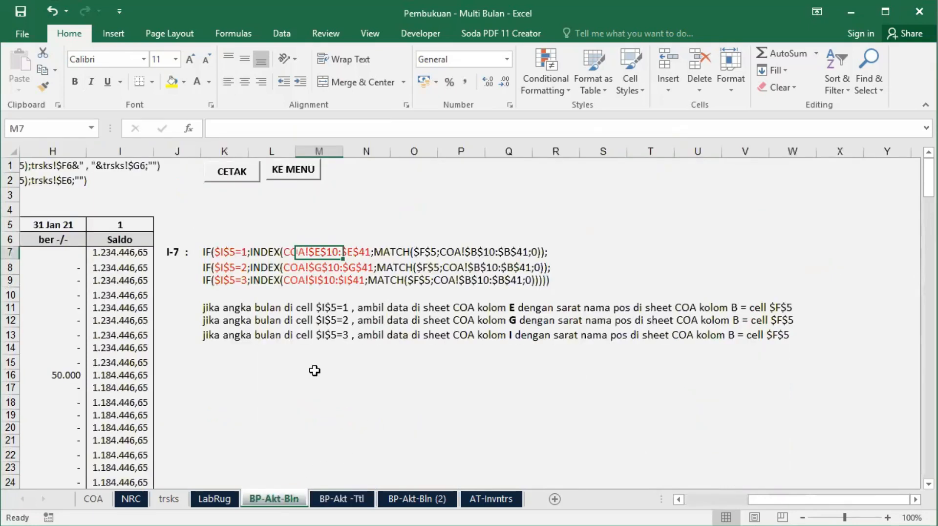
drag(825, 498, 766, 499)
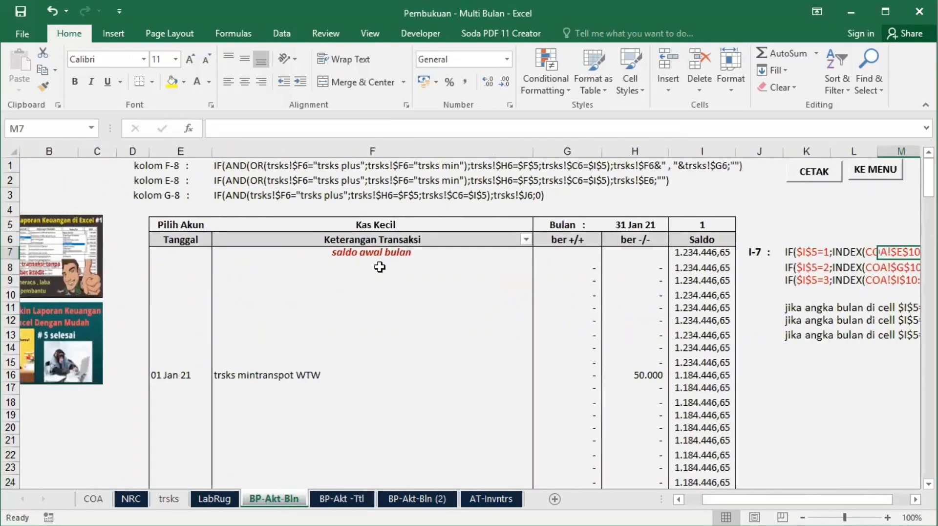
click(380, 264)
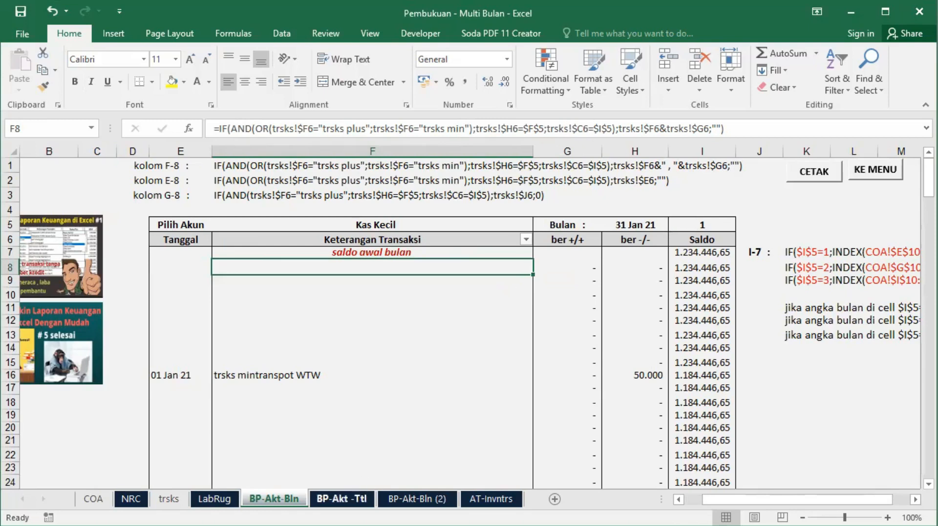
click(341, 499)
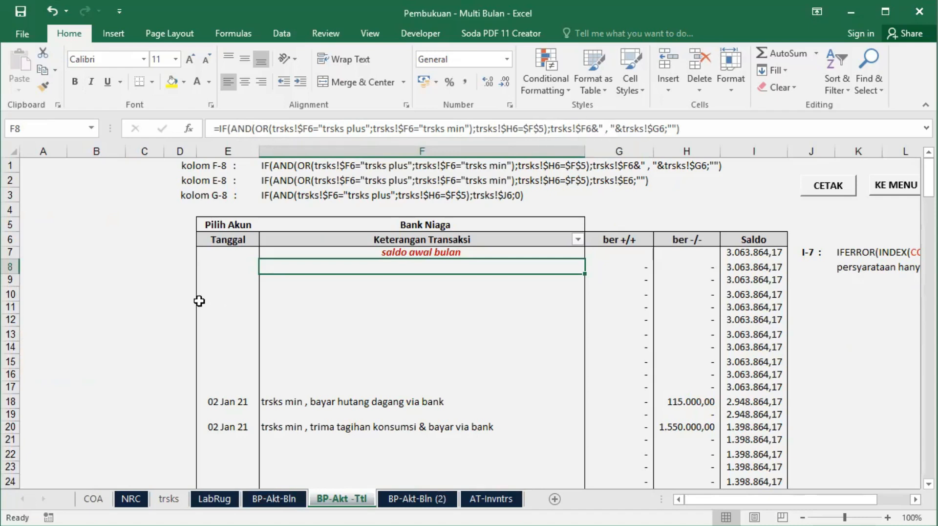
click(236, 266)
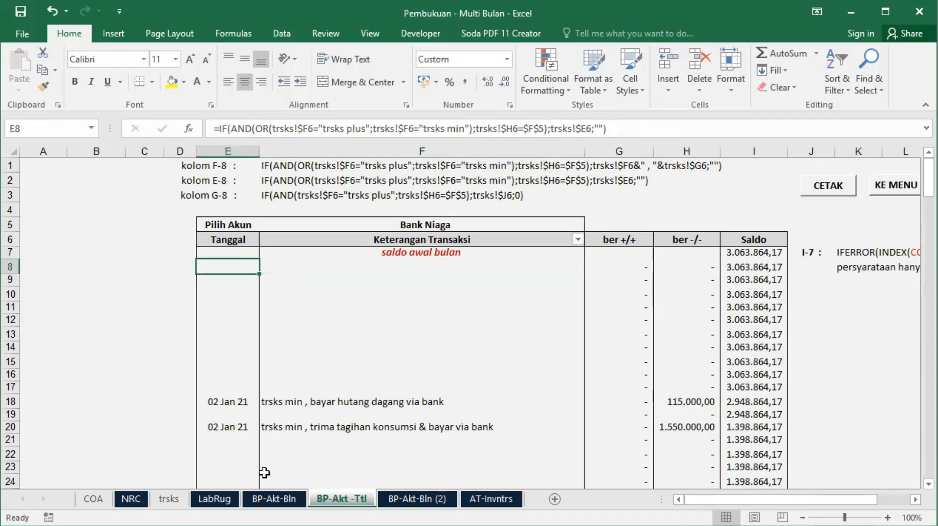
click(274, 498)
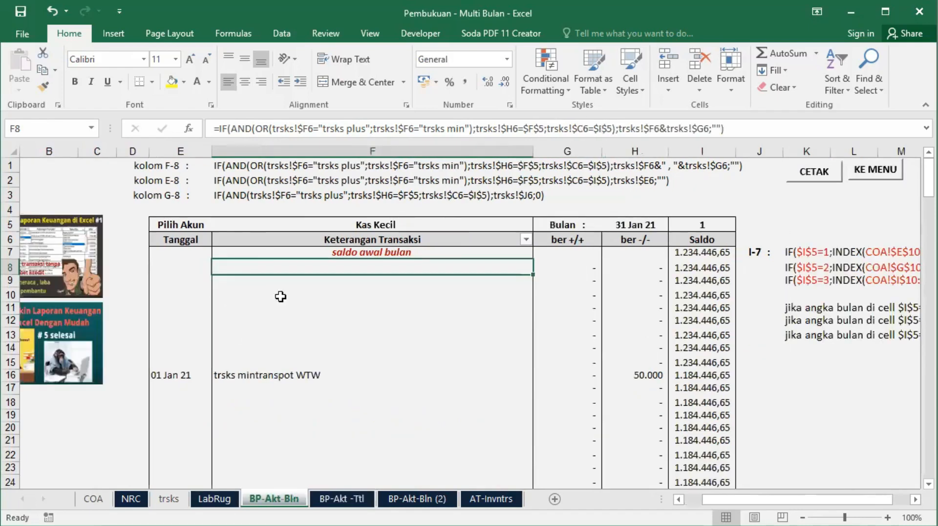
click(548, 128)
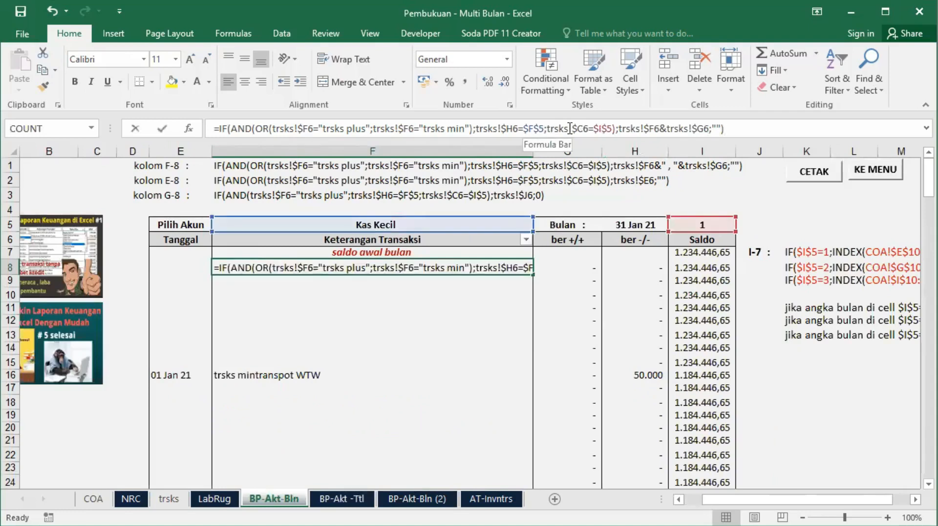
drag(547, 128, 616, 125)
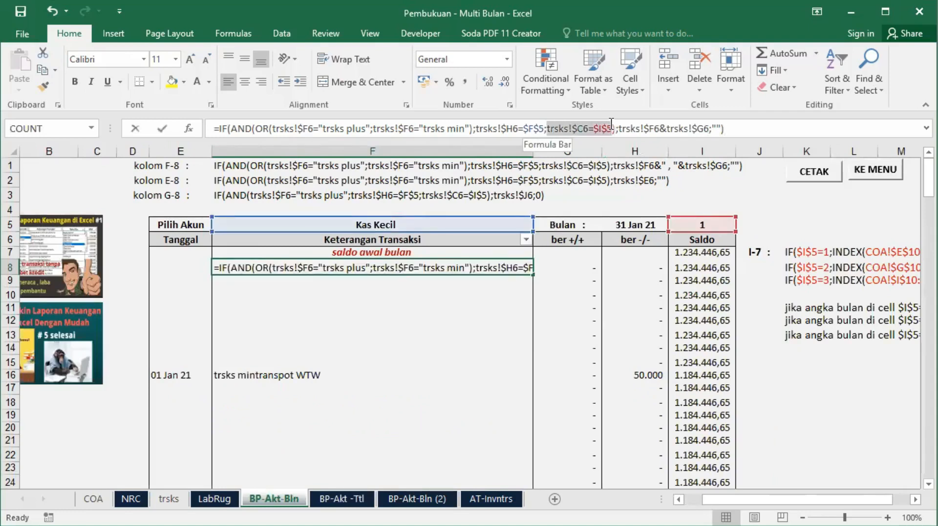
click(342, 498)
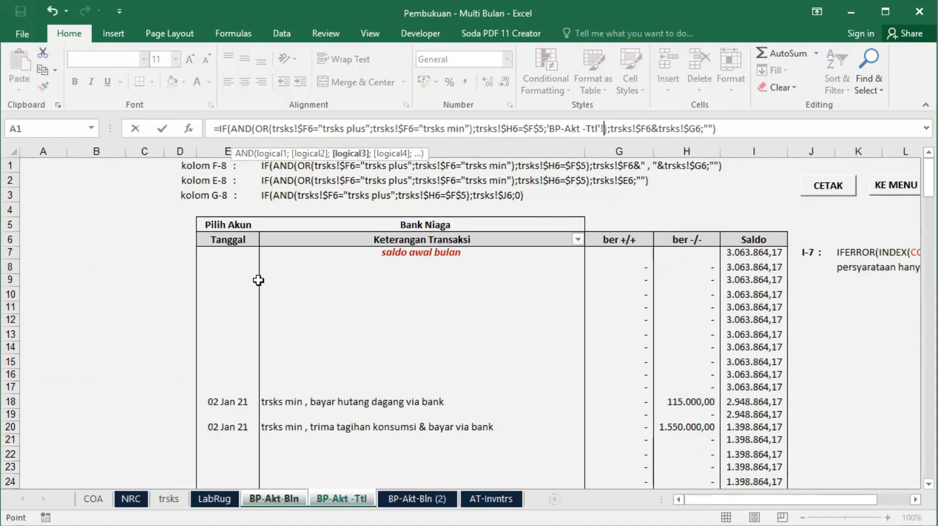
click(243, 267)
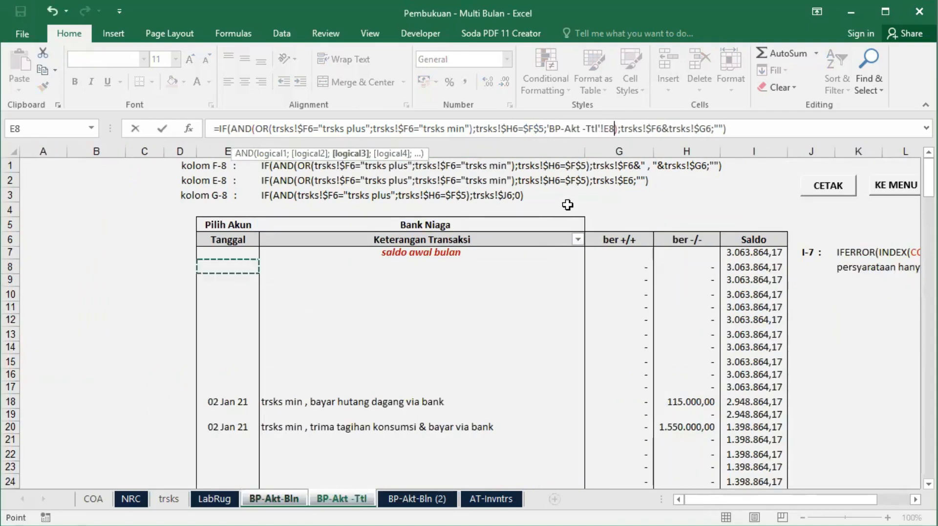
key(Escape)
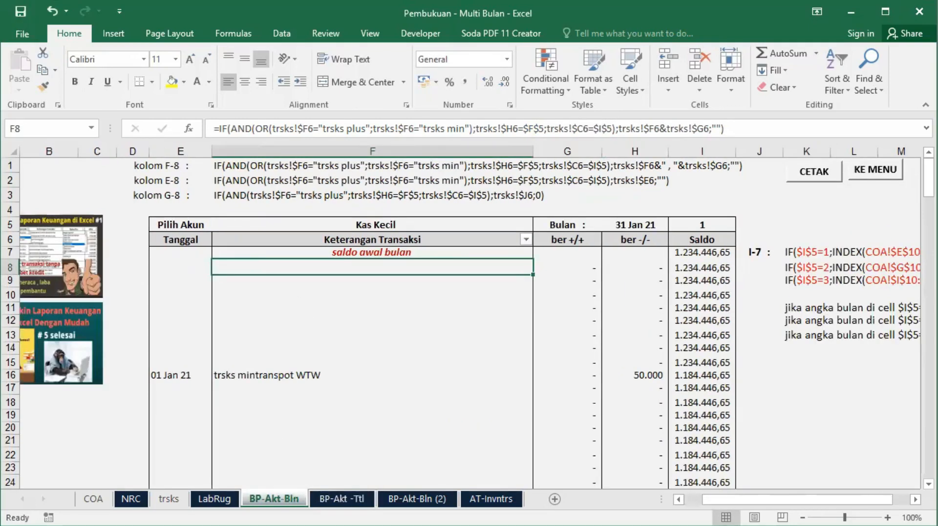
Step: Copy the date formula from E8 on BP-Akt-Bln into E8 on the BP-Akt -Ttl sheet
click(189, 266)
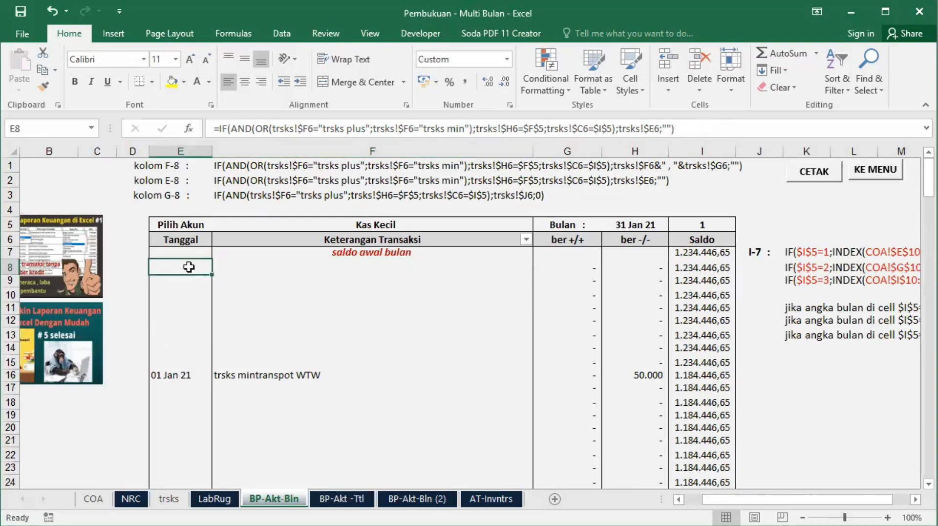
right_click(189, 266)
click(252, 240)
click(342, 498)
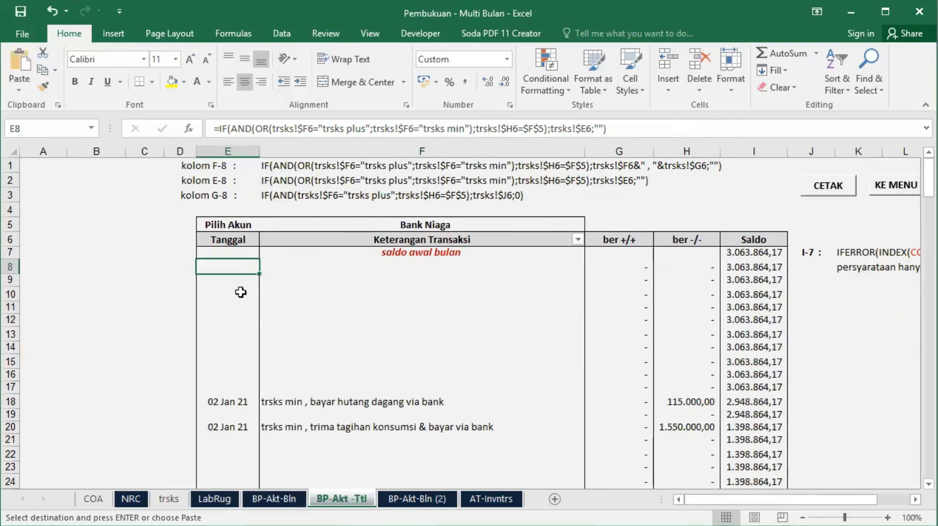
key(Return)
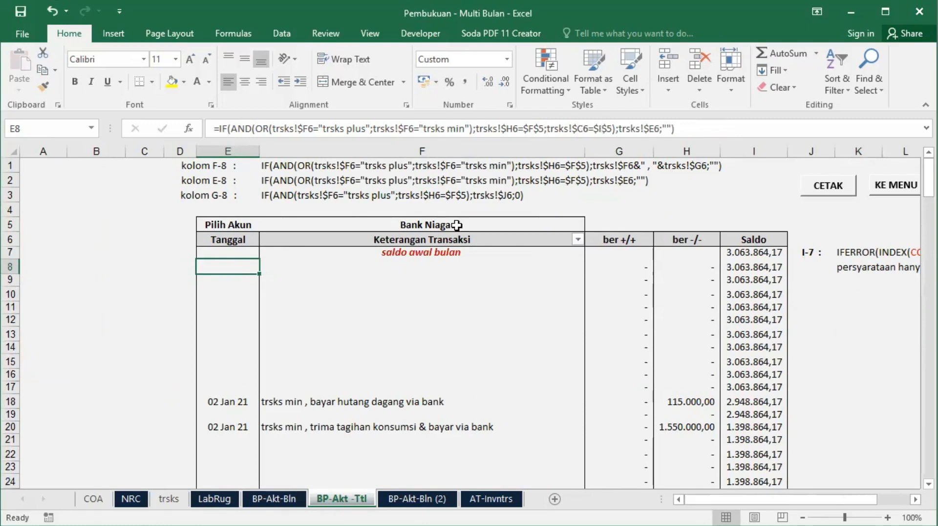
Step: Remove the month condition trsks!$C6=$I$5 from the date formula in E8 on BP-Akt -Ttl
click(549, 128)
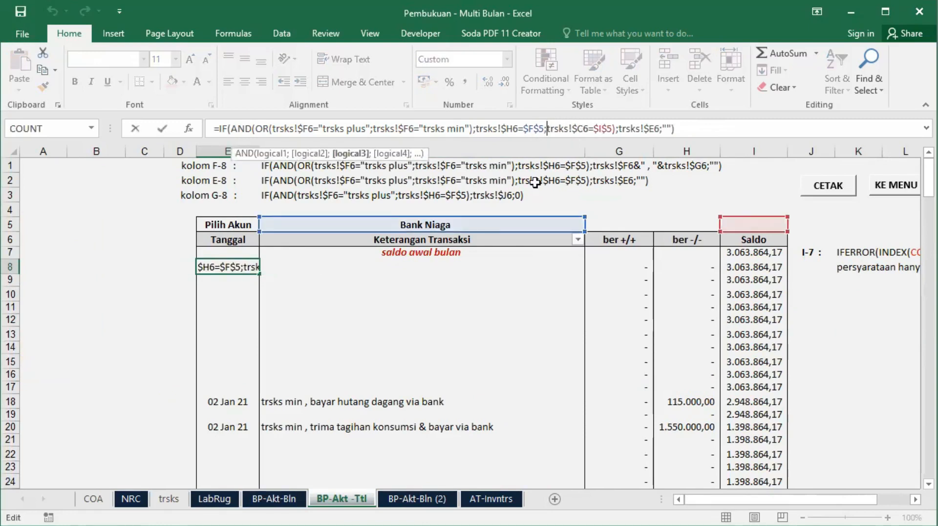
key(Delete)
key(Delete)
key(Delete)
key(Delete)
key(Delete)
key(Delete)
key(Delete)
key(Delete)
key(Delete)
key(Delete)
key(Delete)
key(Delete)
key(Delete)
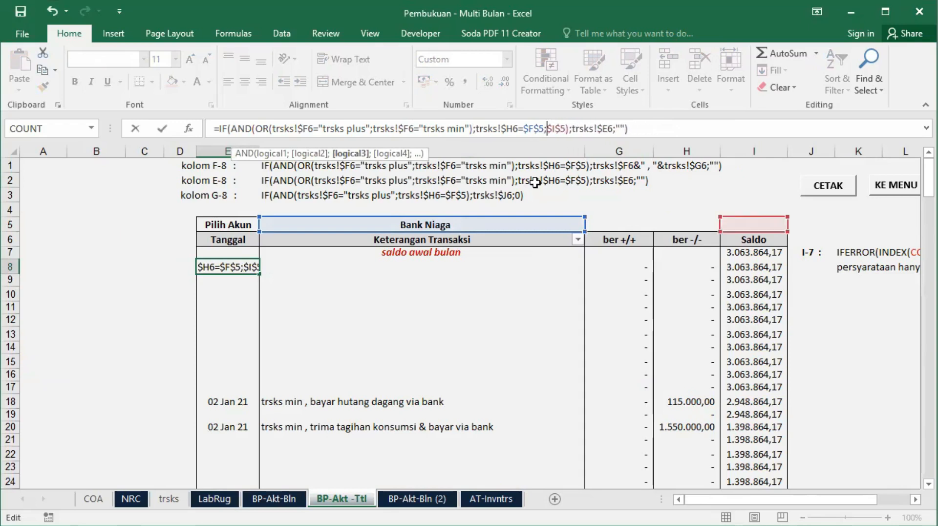
key(Delete)
key(BackSpace)
key(Return)
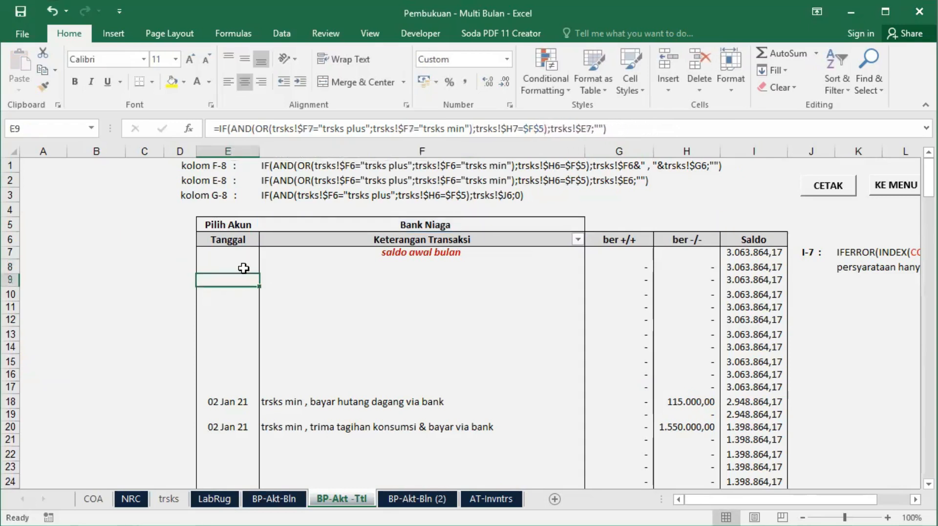
Step: Copy the ber +/+ formula from G8 on BP-Akt-Bln into G8 on the BP-Akt -Ttl sheet
click(623, 267)
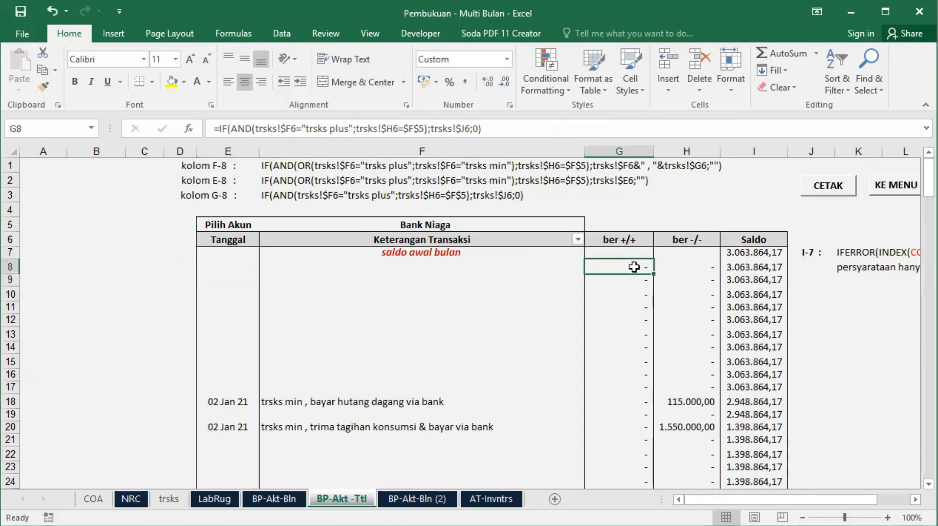
key(ctrl+Page_Up)
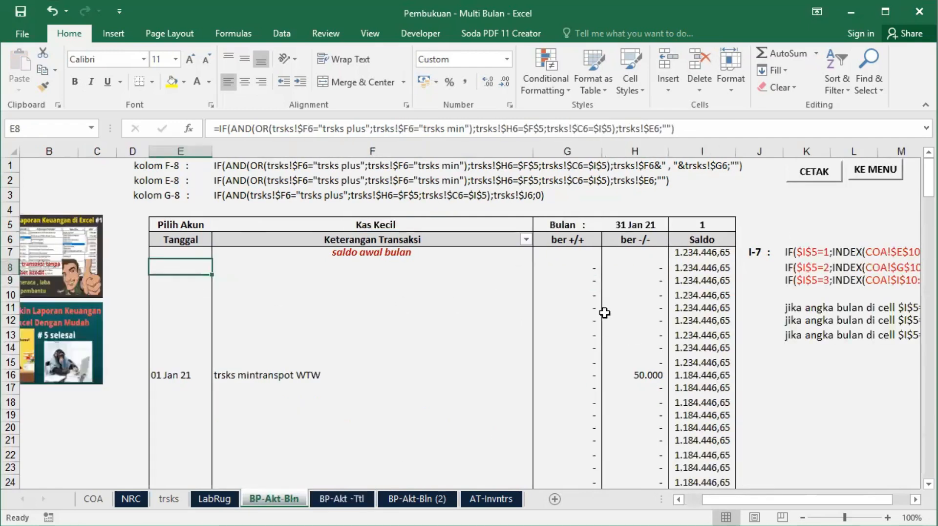
click(574, 267)
right_click(574, 266)
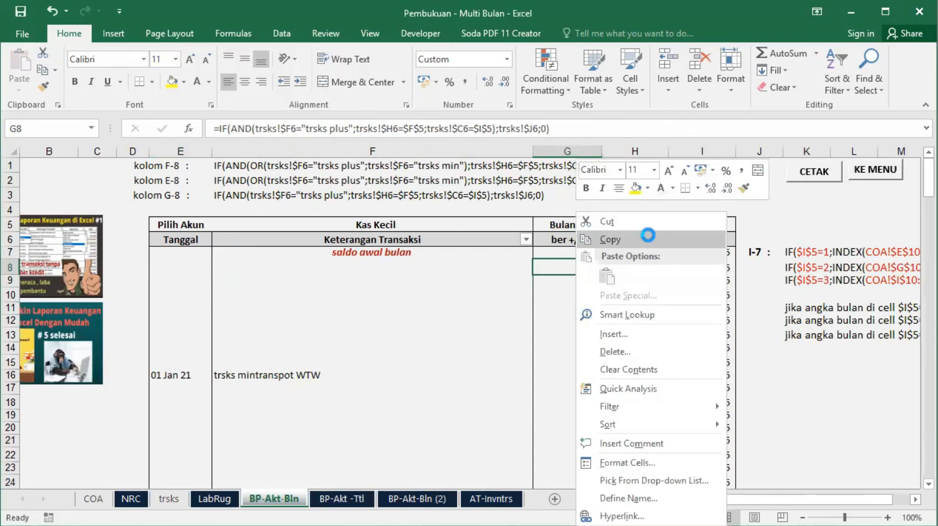
click(647, 237)
key(ctrl+Page_Down)
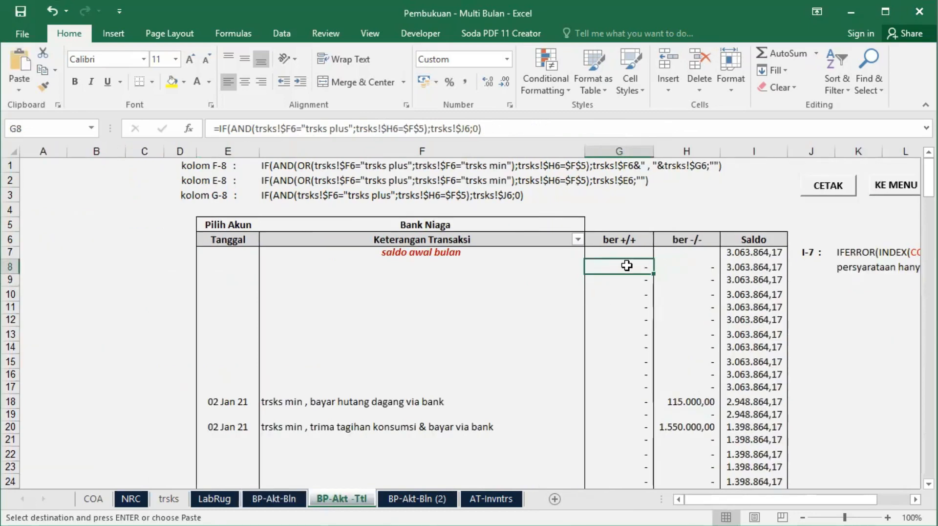
key(Return)
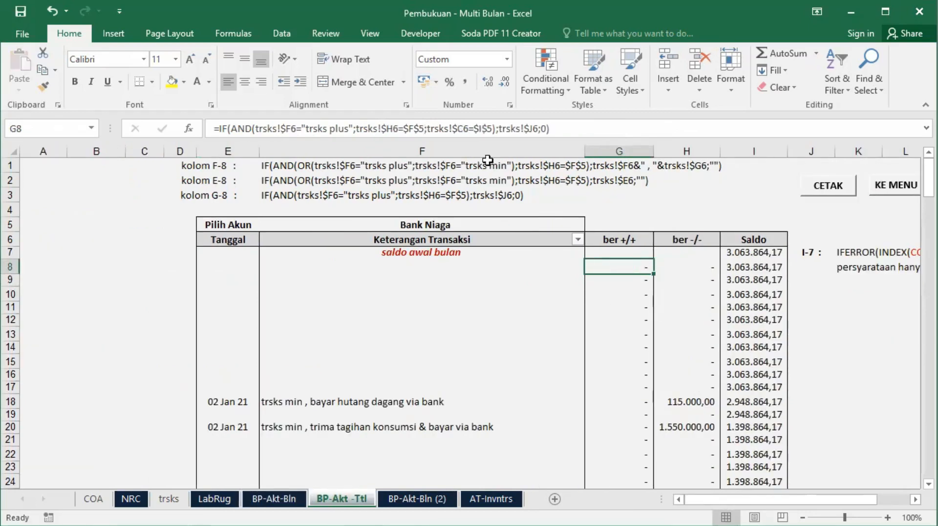
Step: Remove the month condition trsks!$C6=$I$5 from the ber +/+ formula in G8 on BP-Akt -Ttl
click(426, 128)
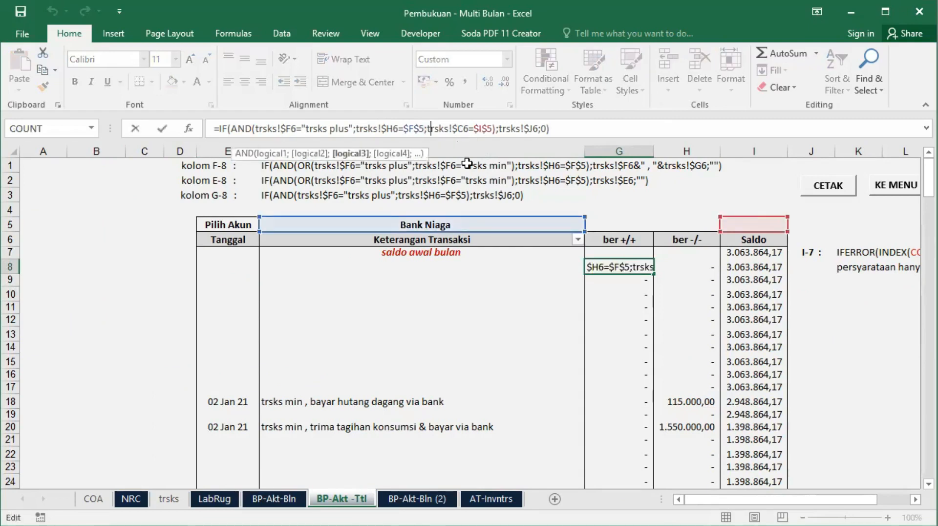
key(Left)
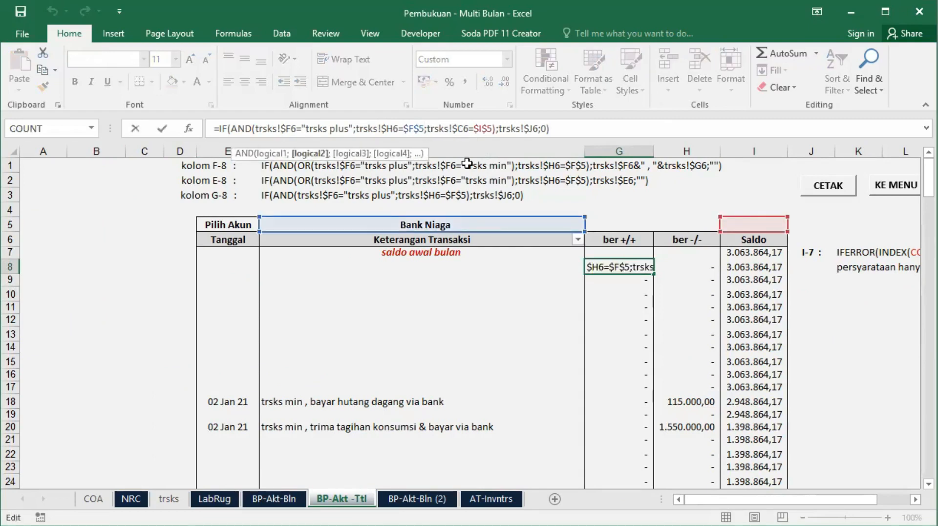
key(Delete)
key(Delete)
key(Delete)
key(Delete)
key(Delete)
key(Delete)
key(Delete)
key(Delete)
key(Delete)
key(Delete)
key(Delete)
key(Delete)
key(Delete)
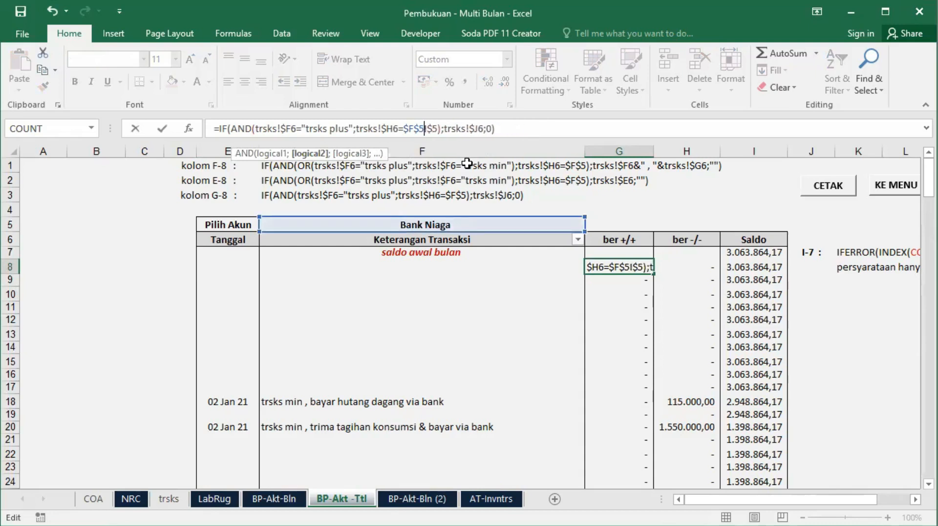
key(Delete)
key(Delete)
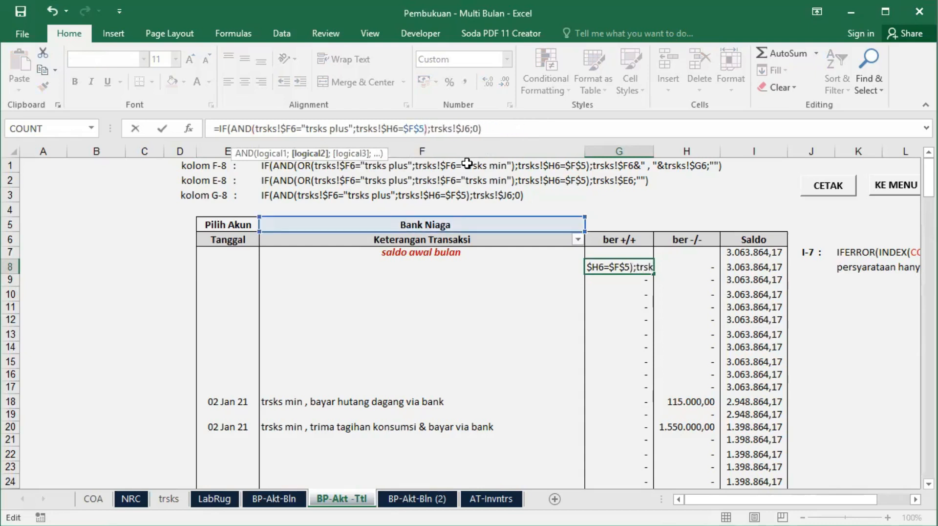
key(Return)
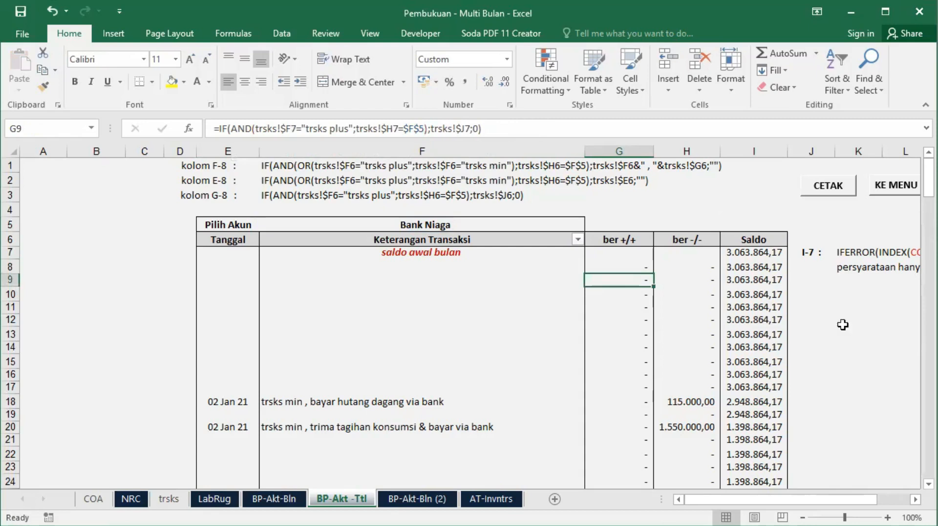
Step: Fill the G8 formula across to H8 and change its transaction type to "trsks min"
click(655, 266)
click(642, 267)
drag(653, 274, 700, 269)
click(700, 265)
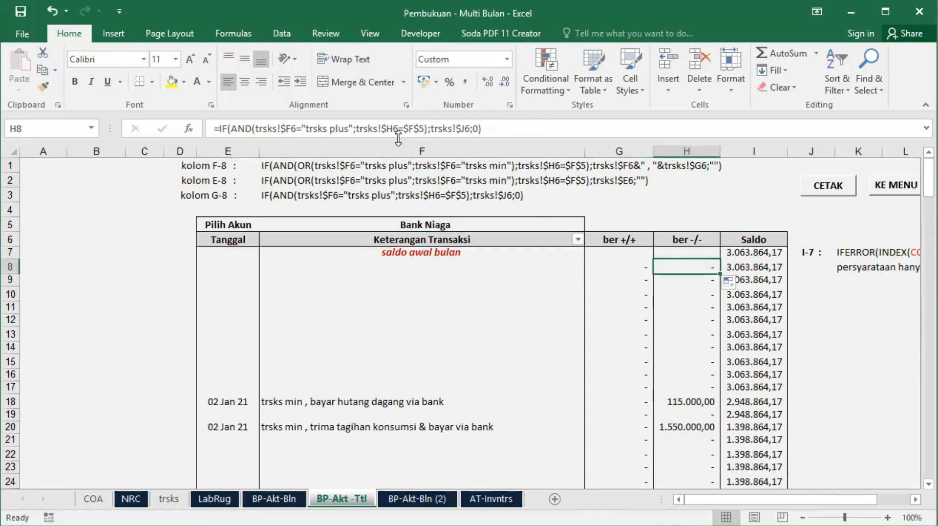
click(332, 128)
text(min)
key(Delete)
key(Delete)
key(Delete)
key(Delete)
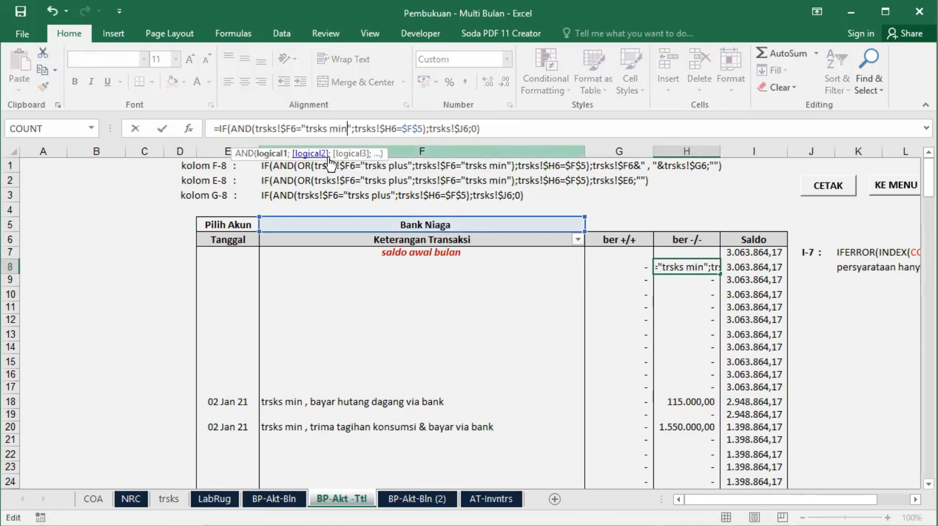
key(Return)
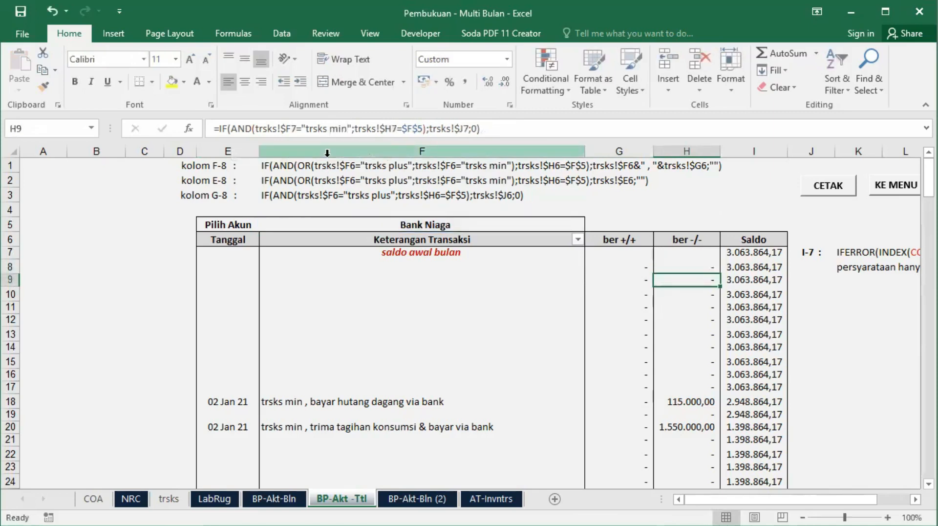
Step: Fill the formulas in E8:H8 down through the remaining ledger rows on BP-Akt -Ttl
drag(251, 267, 711, 268)
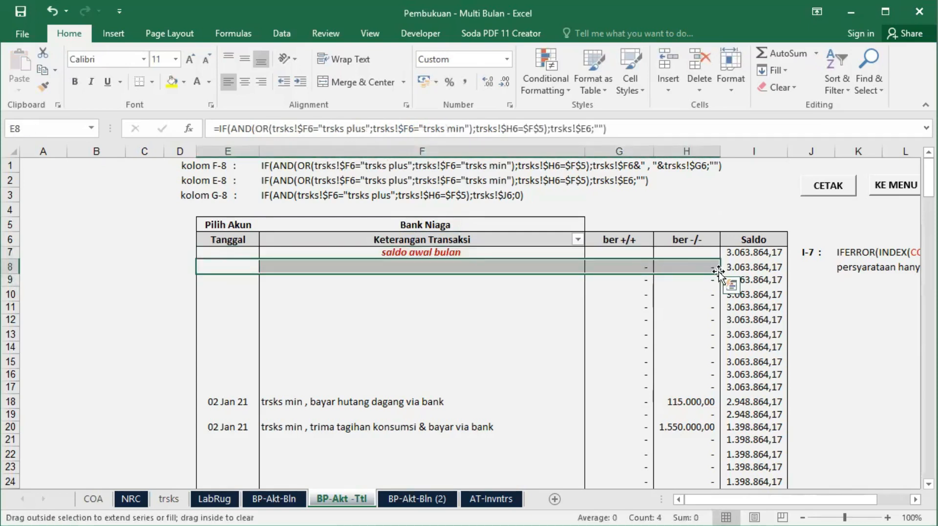
double_click(719, 272)
click(602, 349)
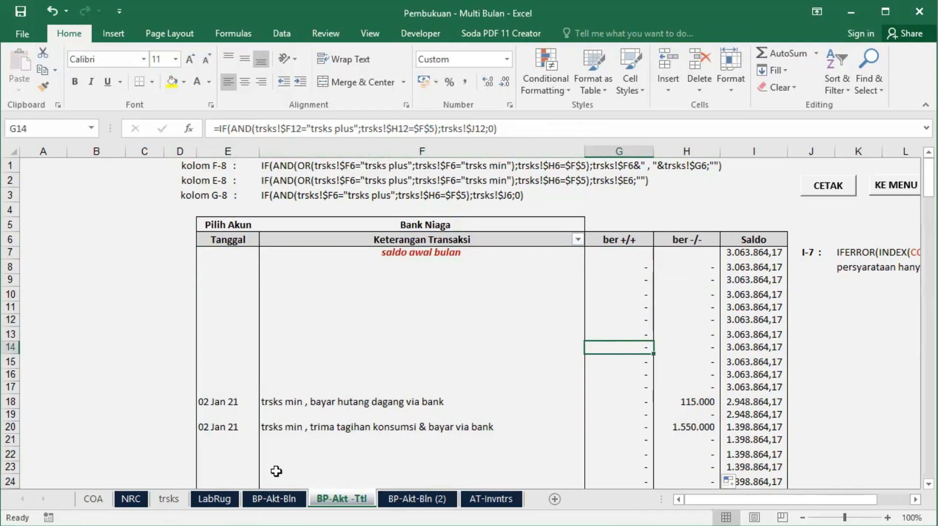
Step: Center the dates in E7:E22 of the Tanggal column on BP-Akt -Ttl
click(227, 151)
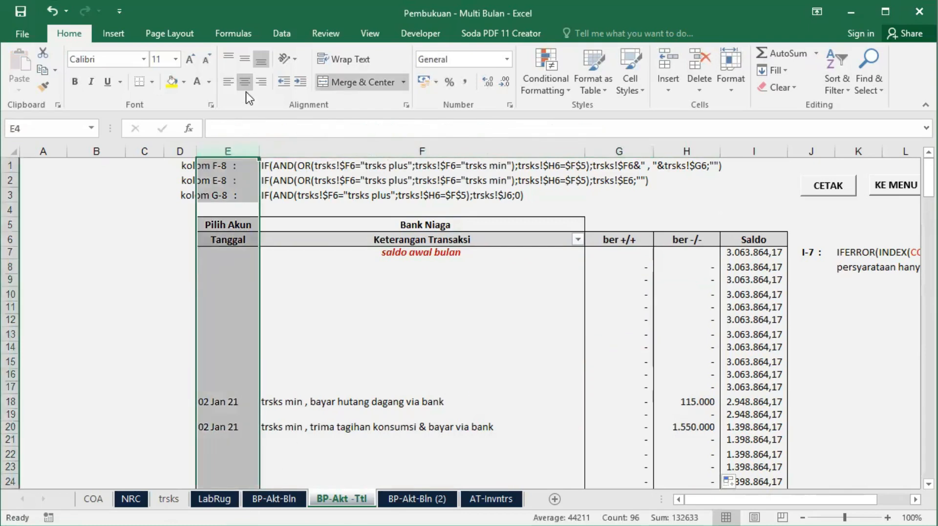
drag(240, 252, 226, 455)
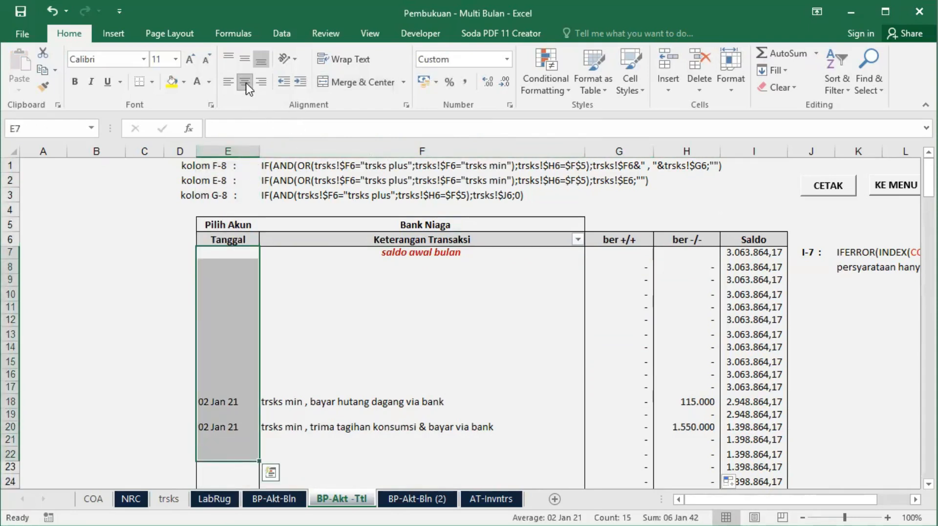
click(245, 82)
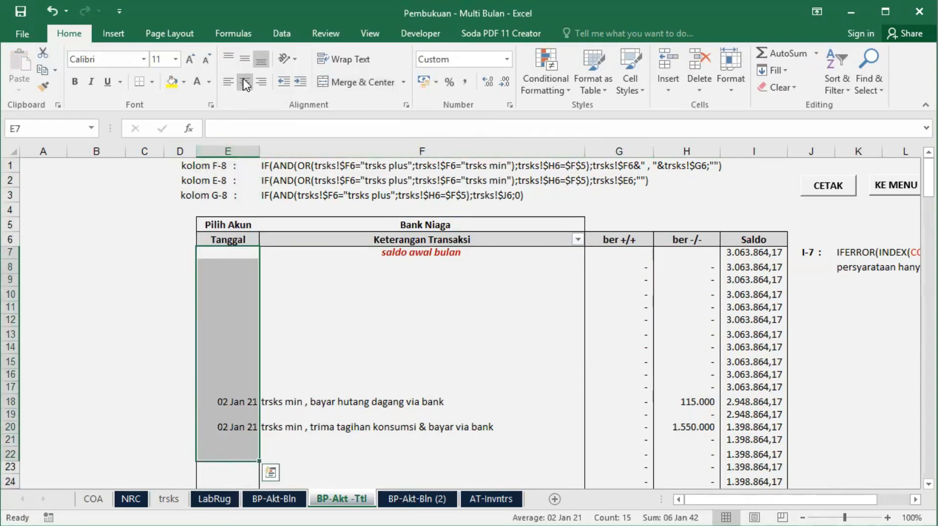
click(383, 335)
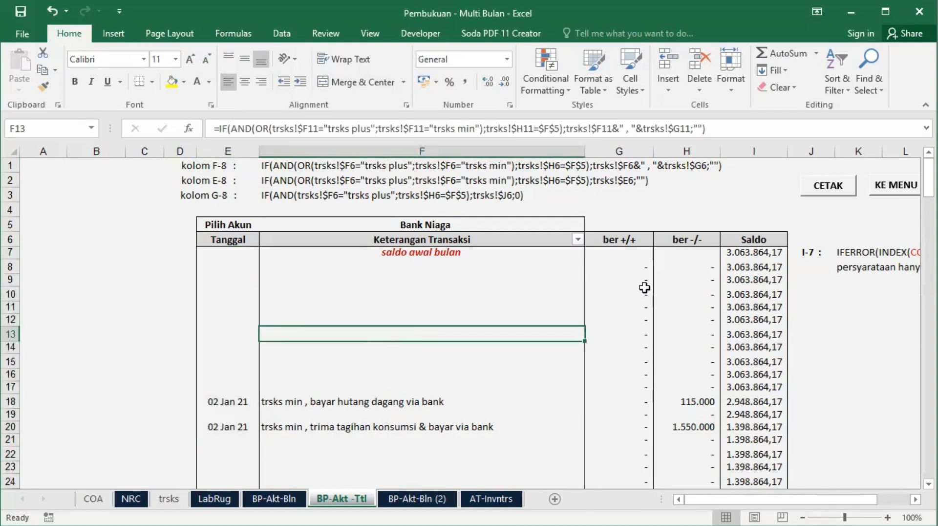
Step: Delete the duplicate sheet BP-Akt-Bln (2) from the workbook
click(644, 268)
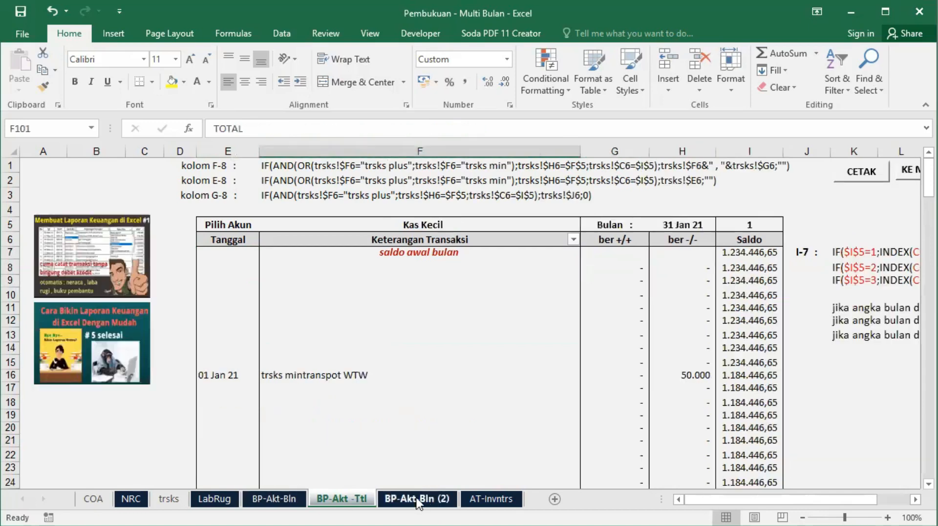
click(417, 499)
right_click(418, 499)
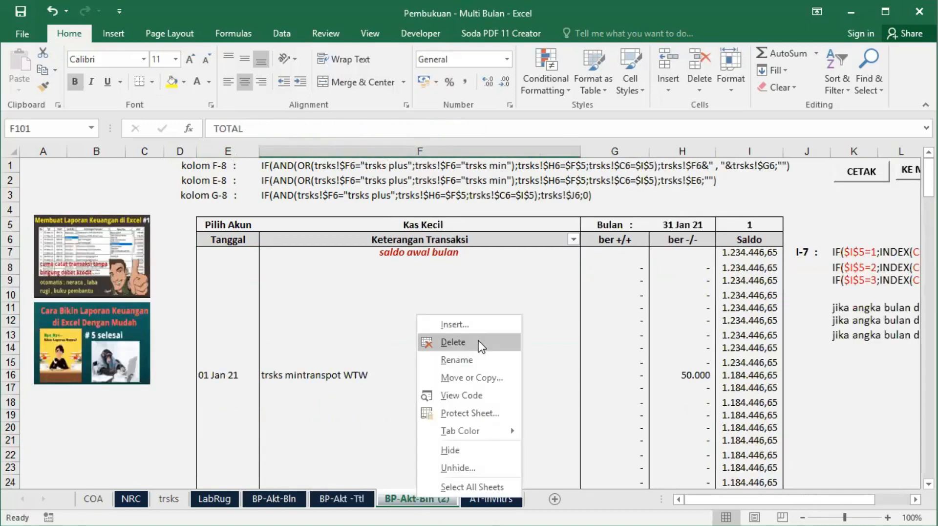
click(469, 341)
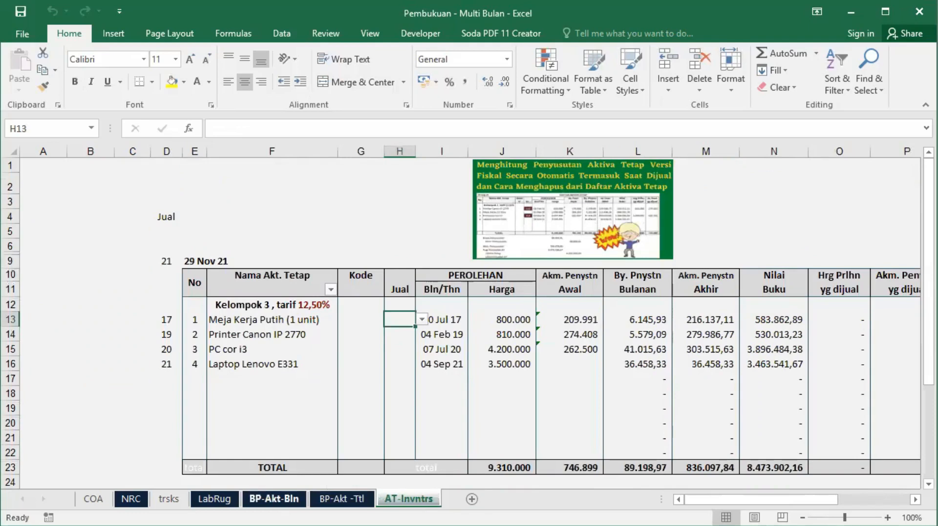
Step: Create a copy of the BP-Akt-Bln sheet and place it before AT-Invntrs
right_click(274, 498)
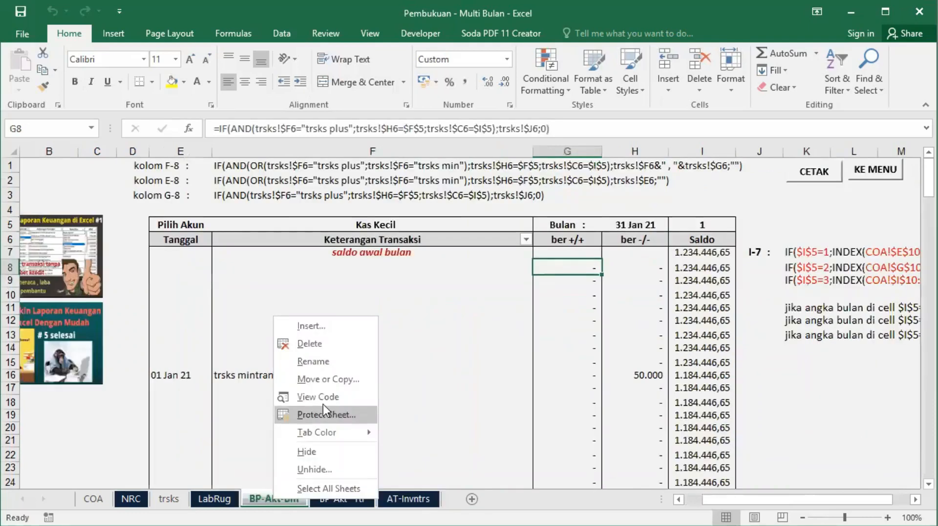
click(361, 379)
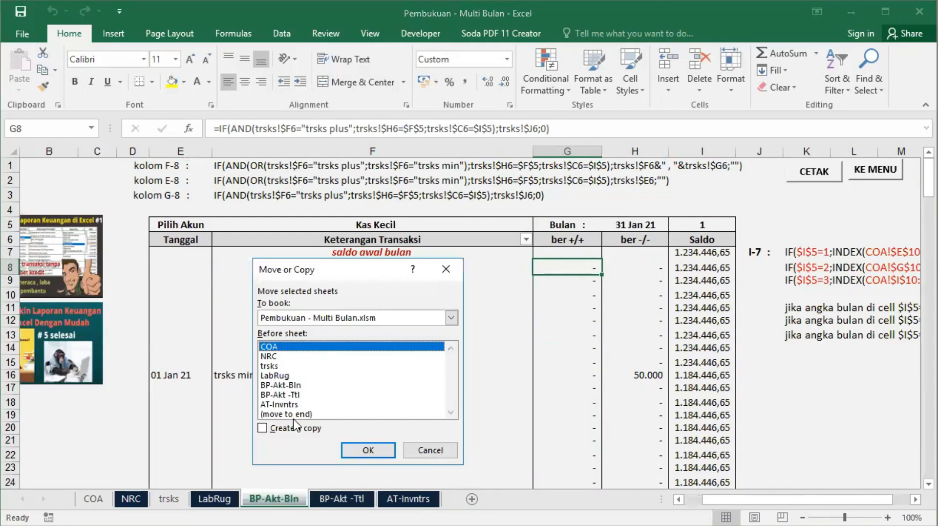
click(280, 404)
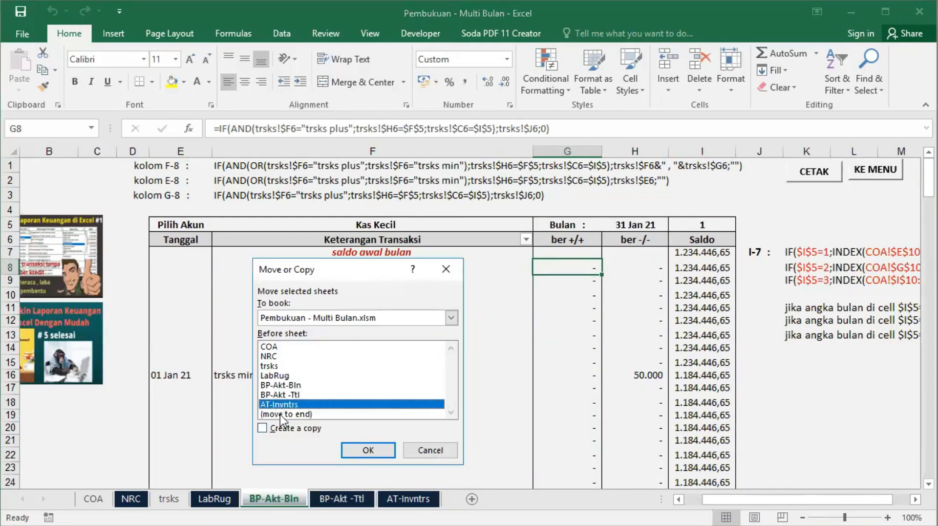
click(263, 429)
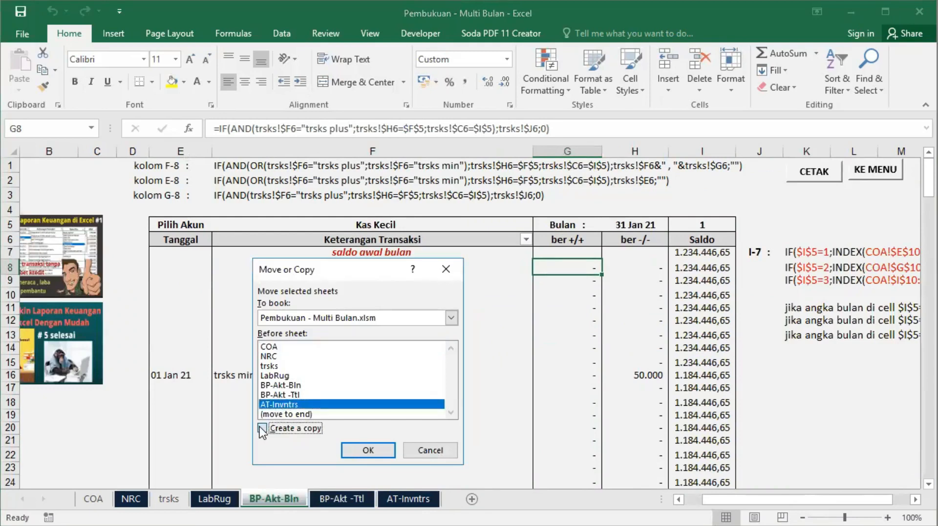
click(368, 450)
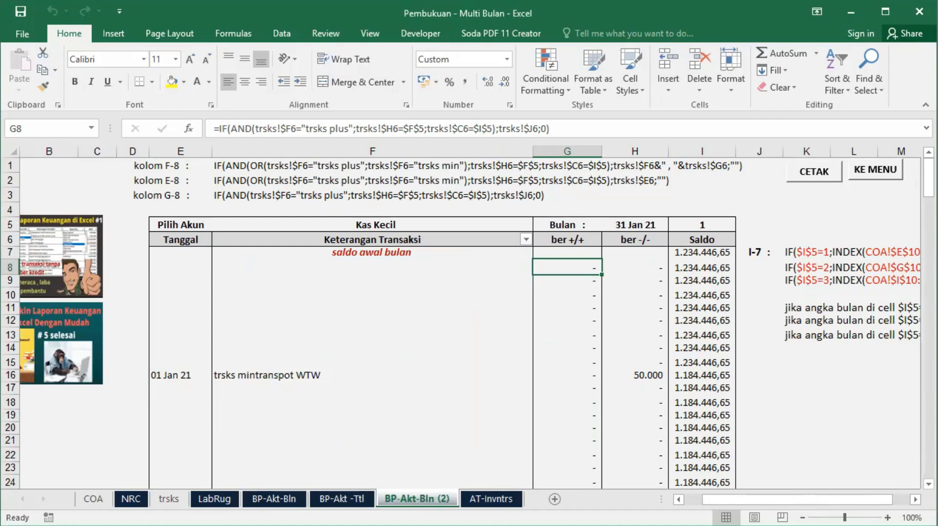
Step: Rename the copied sheet BP-Akt-Bln (2) as BP-Psv-Bln
right_click(417, 499)
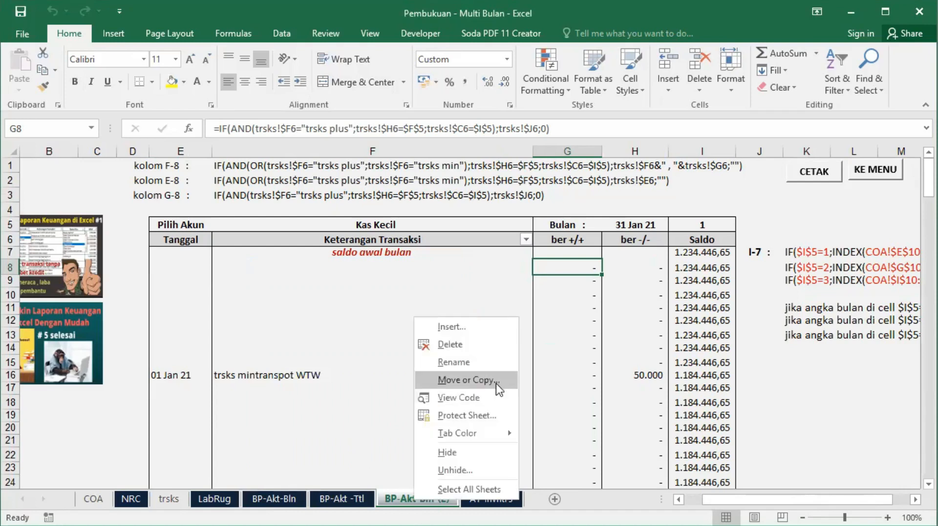
click(502, 353)
click(404, 497)
text(Psv)
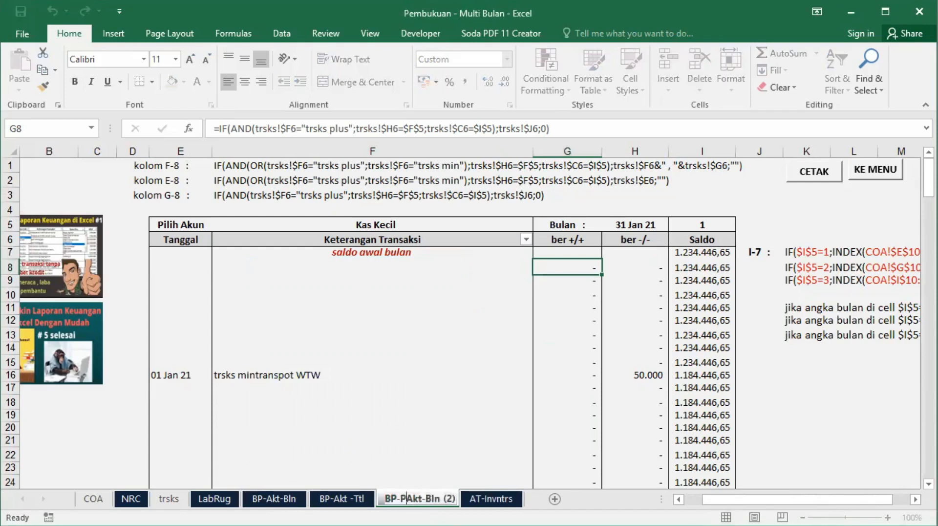
key(Delete)
key(Delete)
key(Delete)
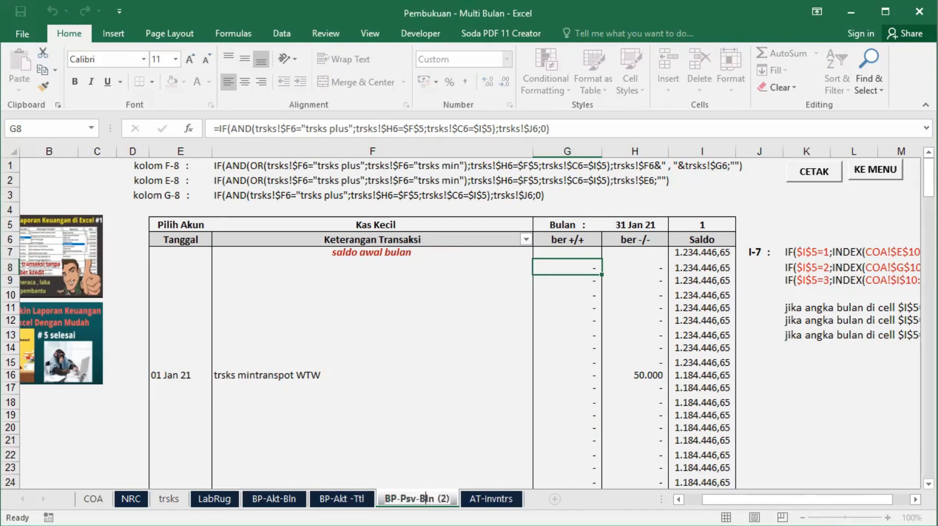
key(Delete)
key(Delete)
key(Delete)
key(Delete)
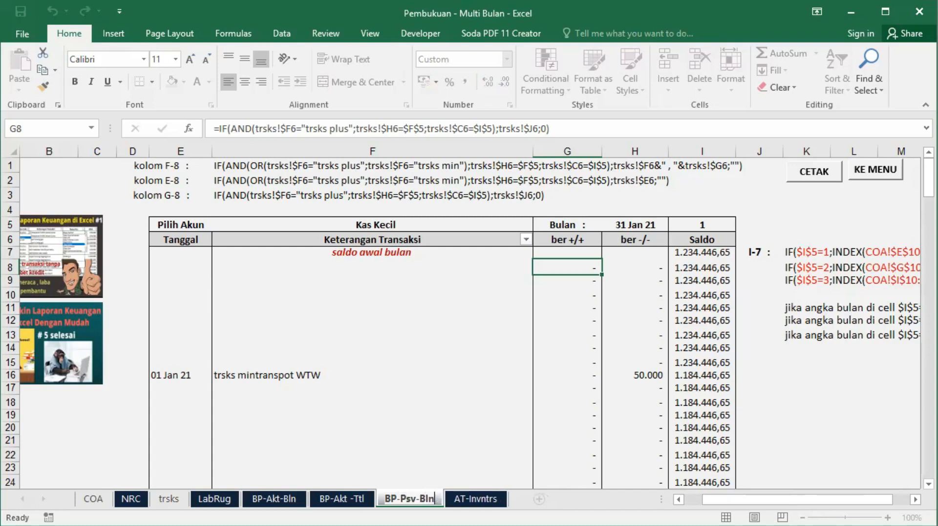
key(Return)
click(525, 375)
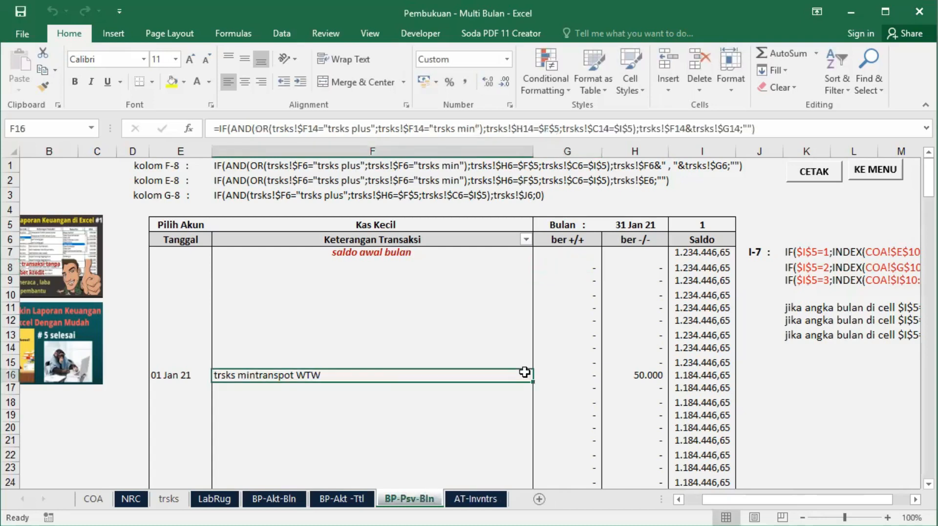
Step: Set the validation list source of F5 on BP-Psv-Bln to =COA!$B$46:$B$68 and choose Htg Dagang as the account
click(383, 225)
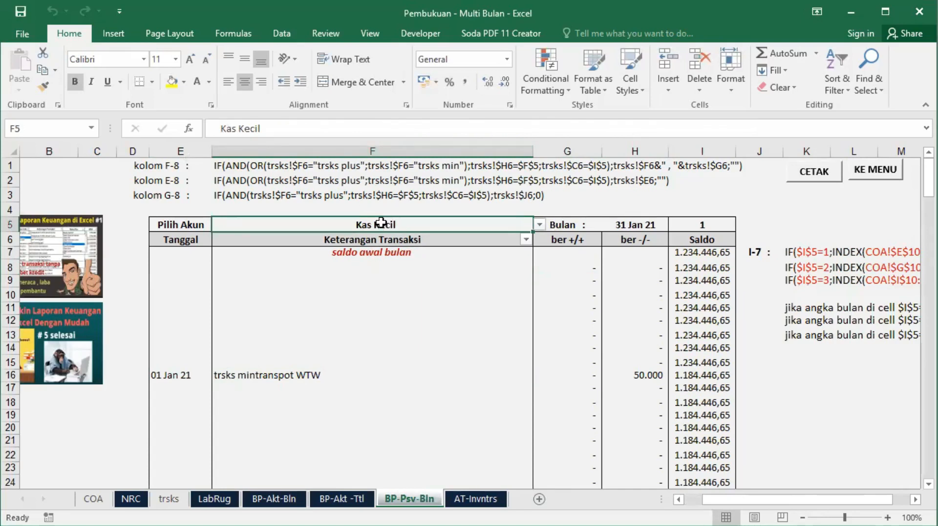
click(287, 34)
click(521, 89)
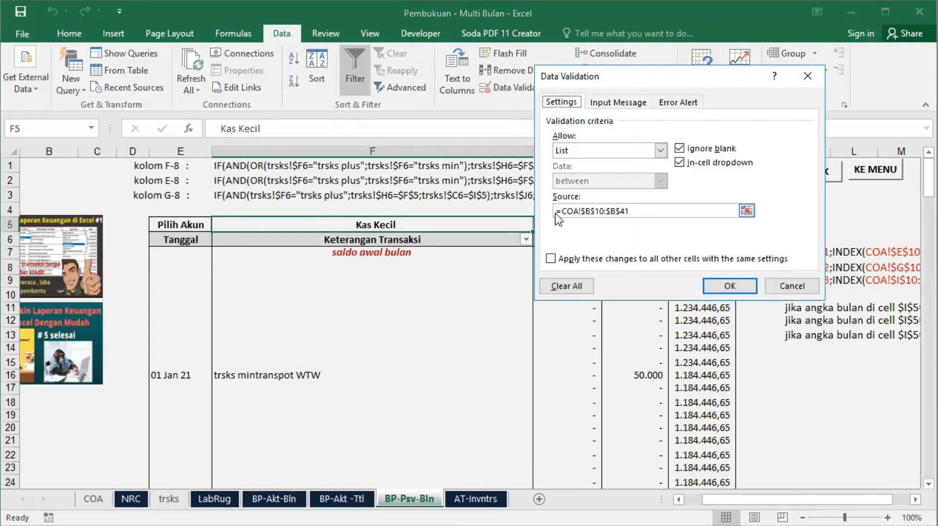
click(557, 211)
key(BackSpace)
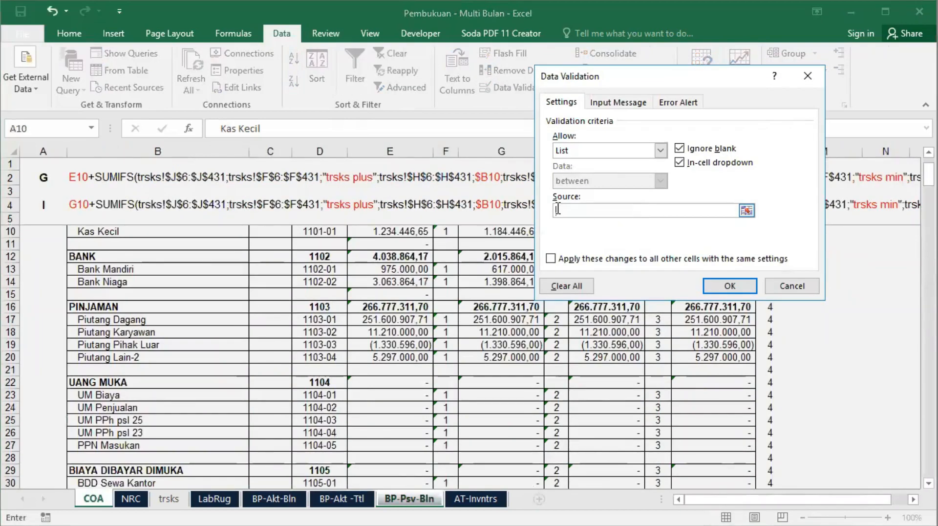
text(=)
scroll(161, 361, down, 9)
scroll(165, 363, down, 1)
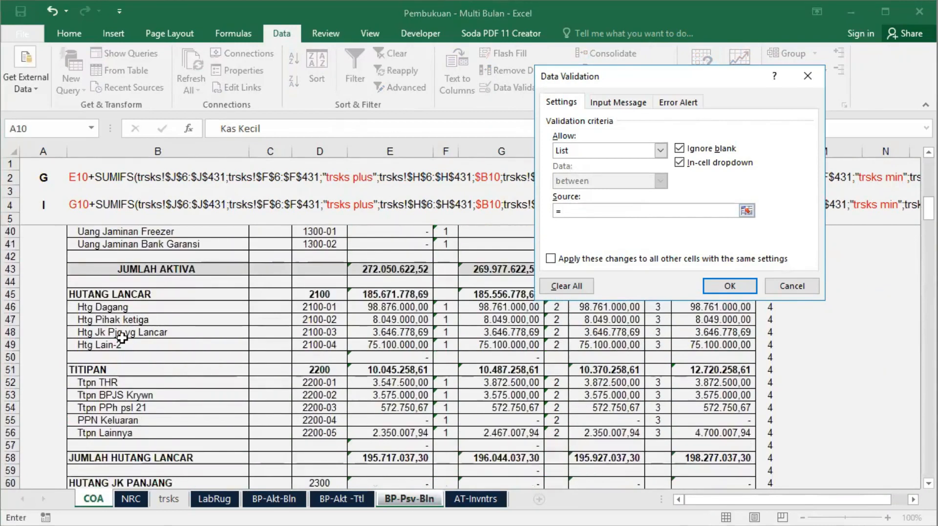
click(119, 307)
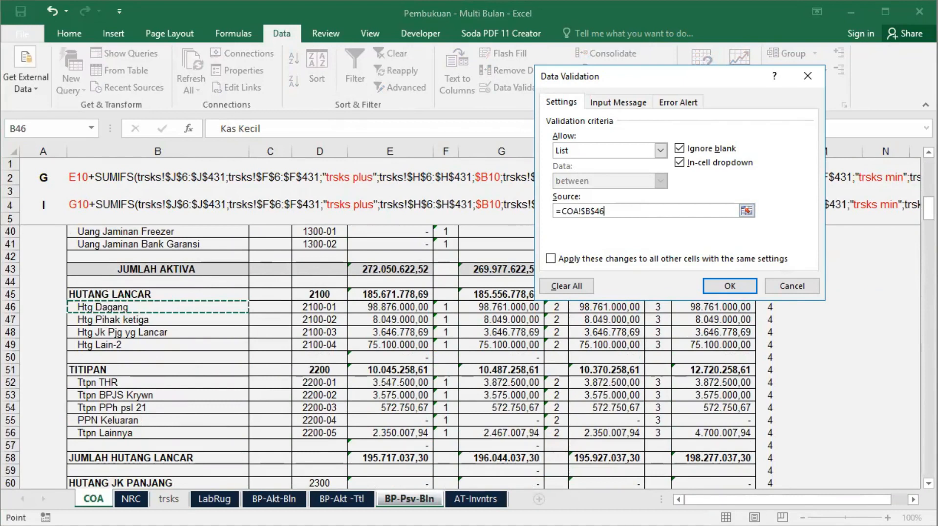
scroll(182, 366, down, 6)
shift+click(182, 366)
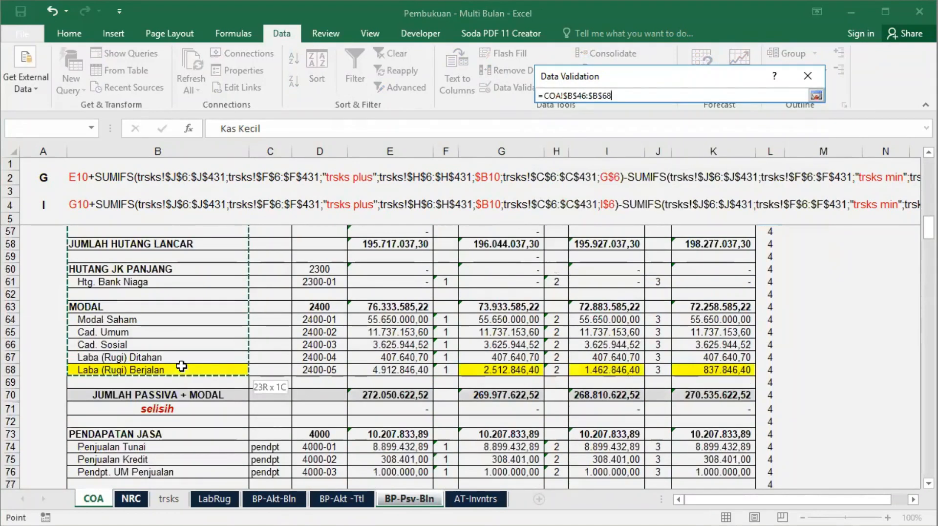
key(Return)
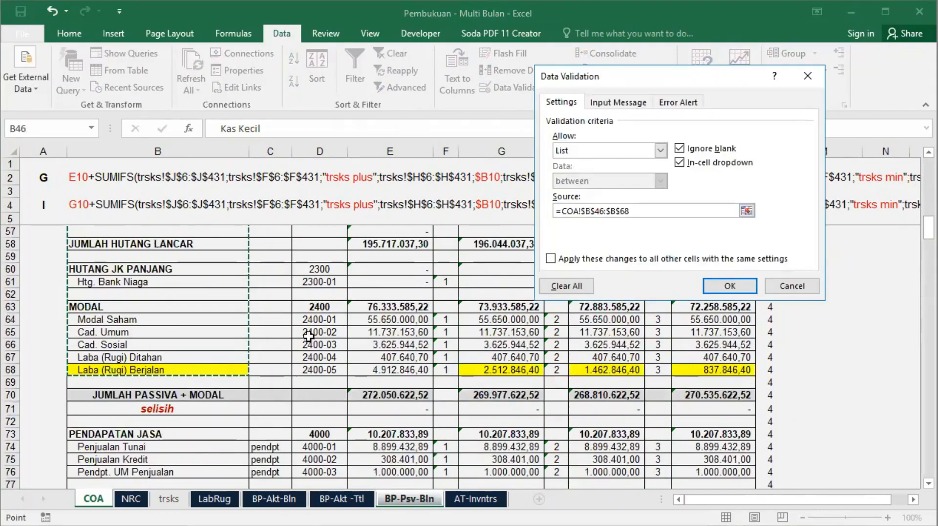
click(724, 287)
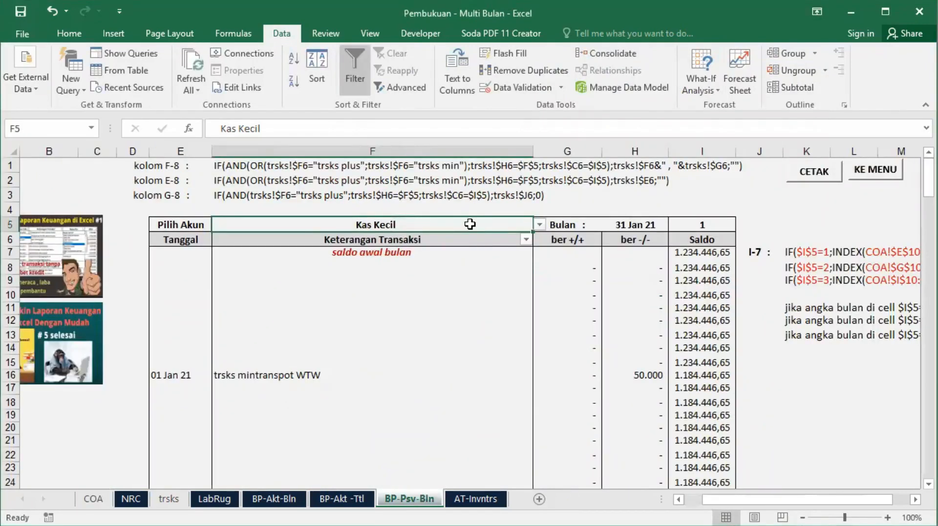
click(538, 223)
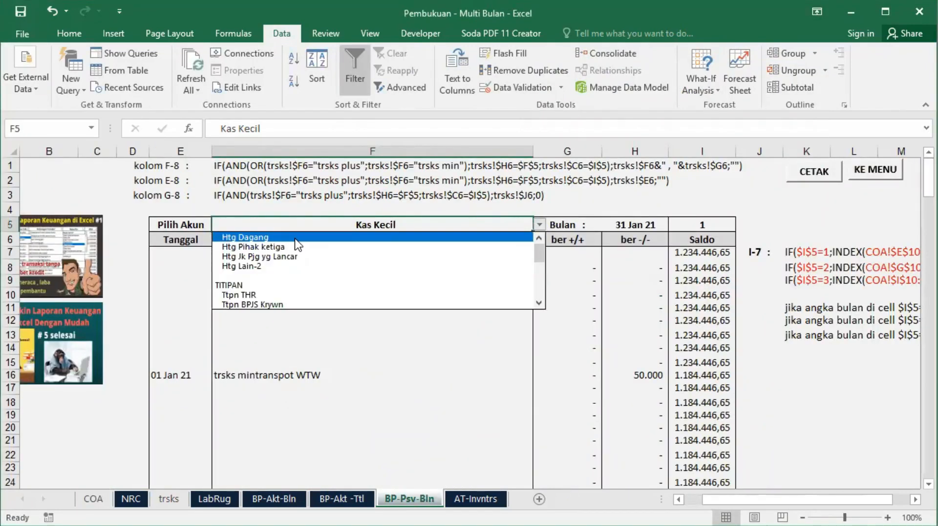
click(296, 237)
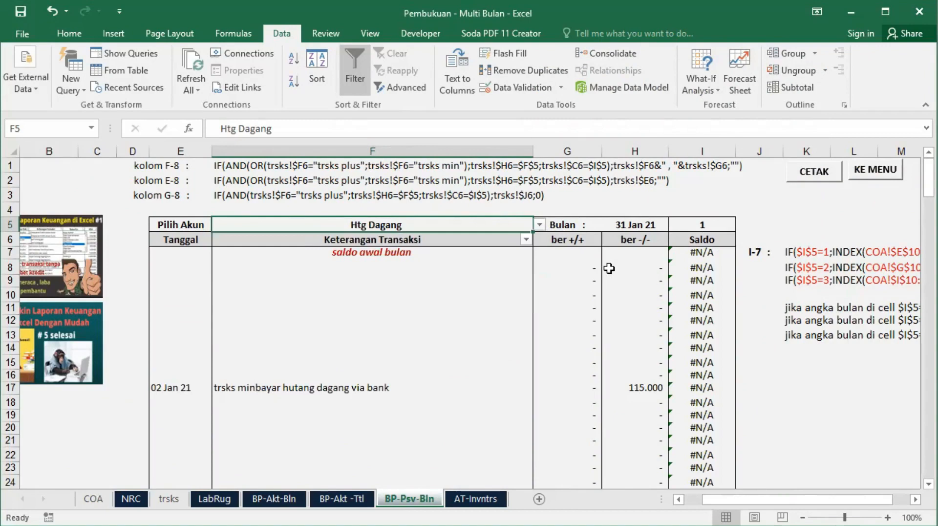
drag(564, 224, 686, 224)
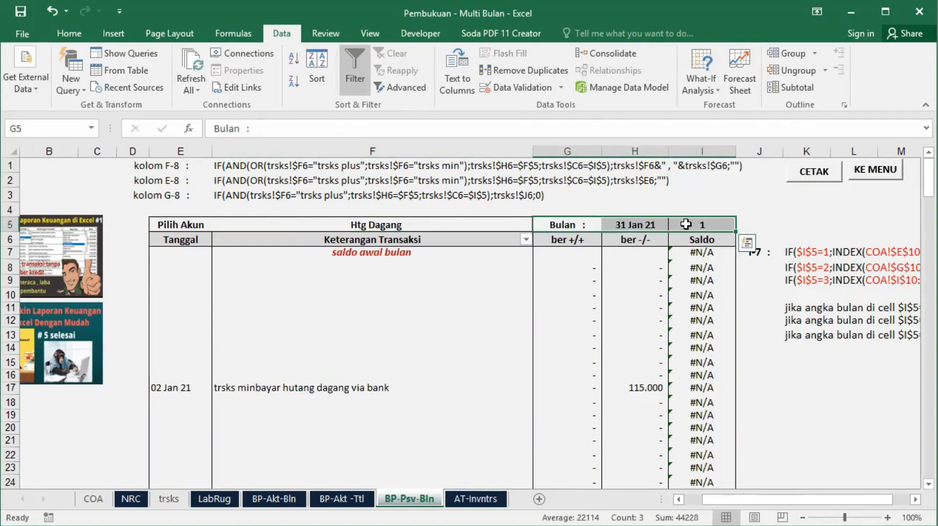
key(Delete)
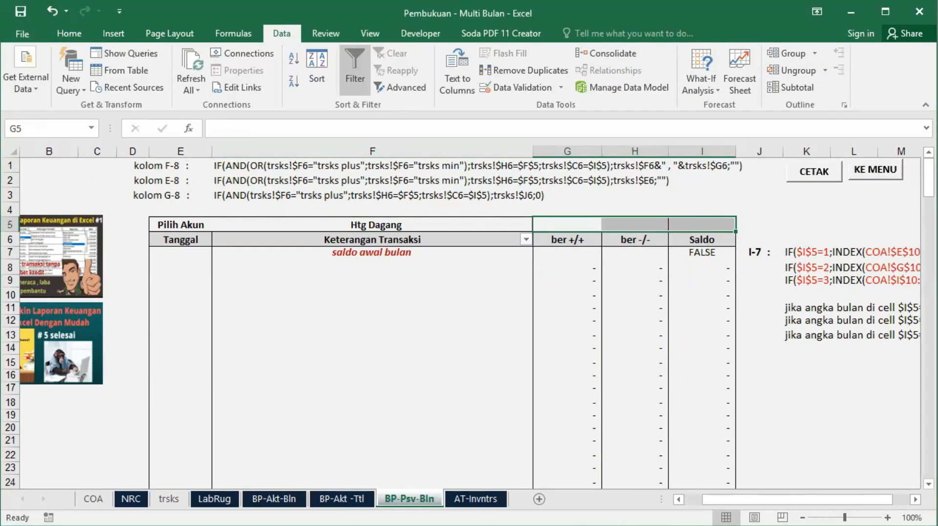
click(53, 5)
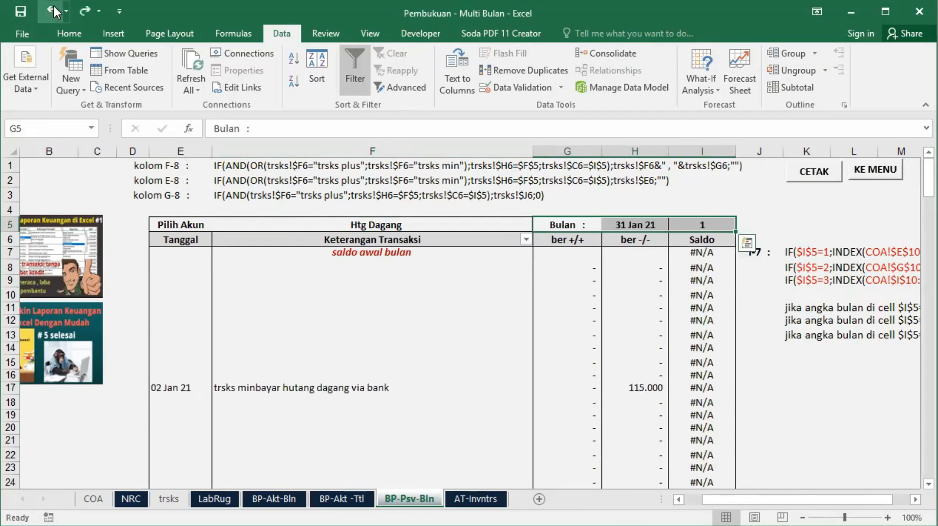
Step: Check the liability and equity rows on COA and set the first INDEX range in I7 on BP-Psv-Bln to COA!$E$45:$E$68
click(701, 252)
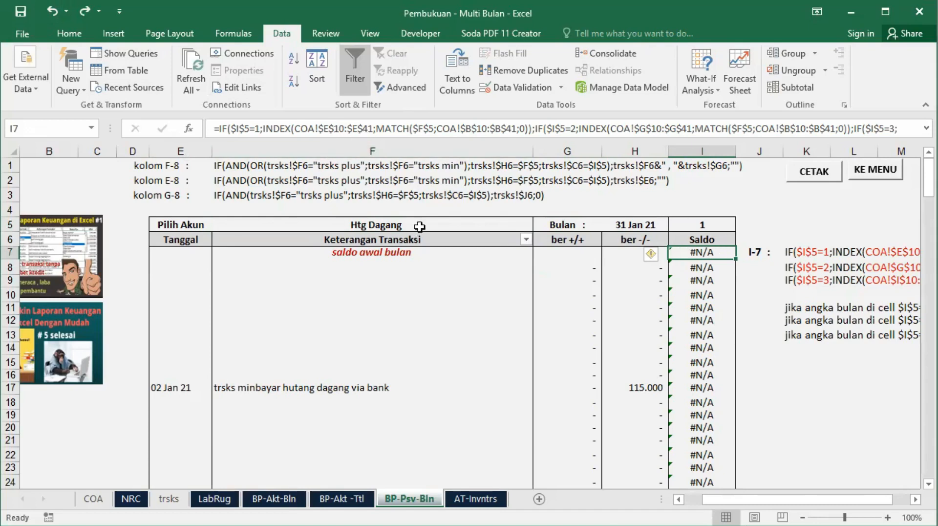
click(95, 499)
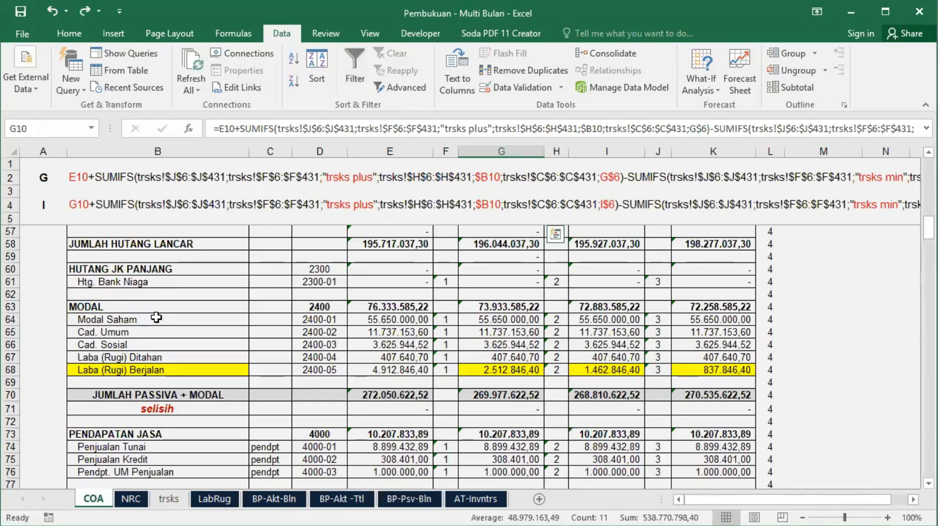
scroll(188, 315, up, 5)
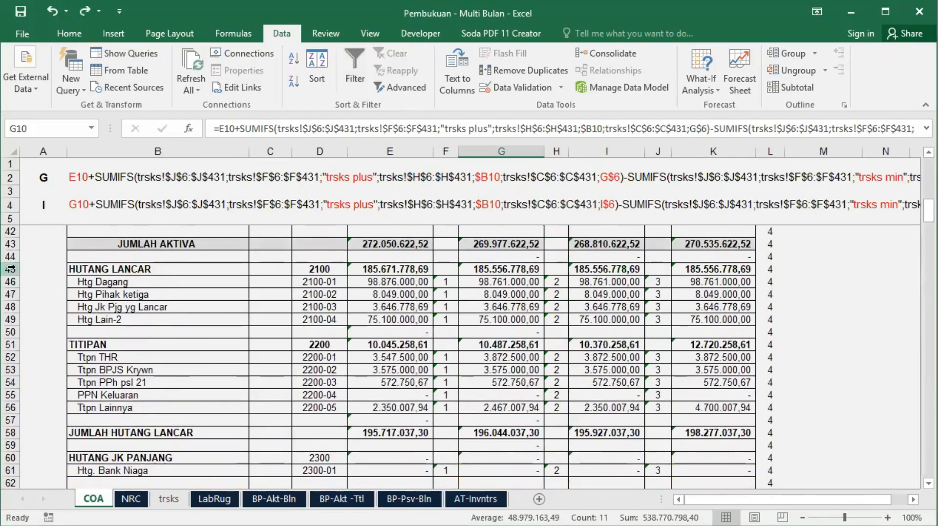
scroll(96, 372, down, 3)
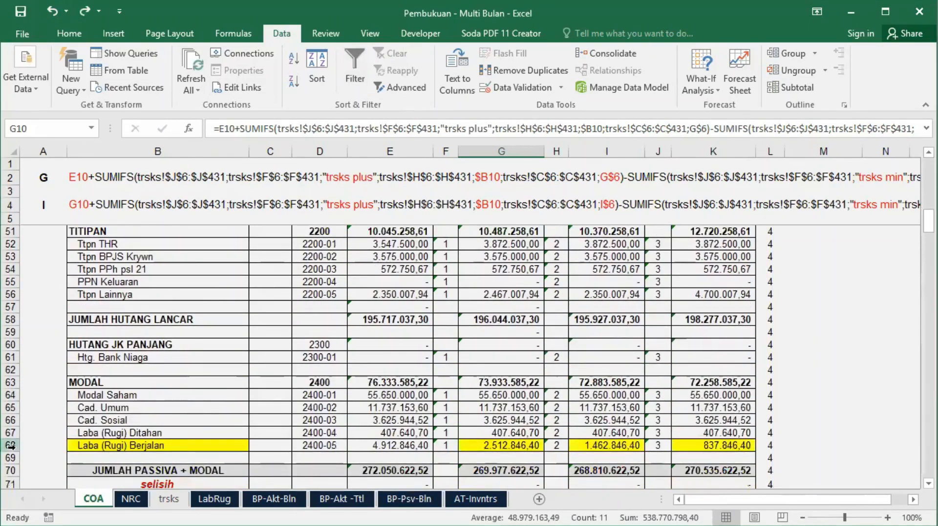
click(416, 497)
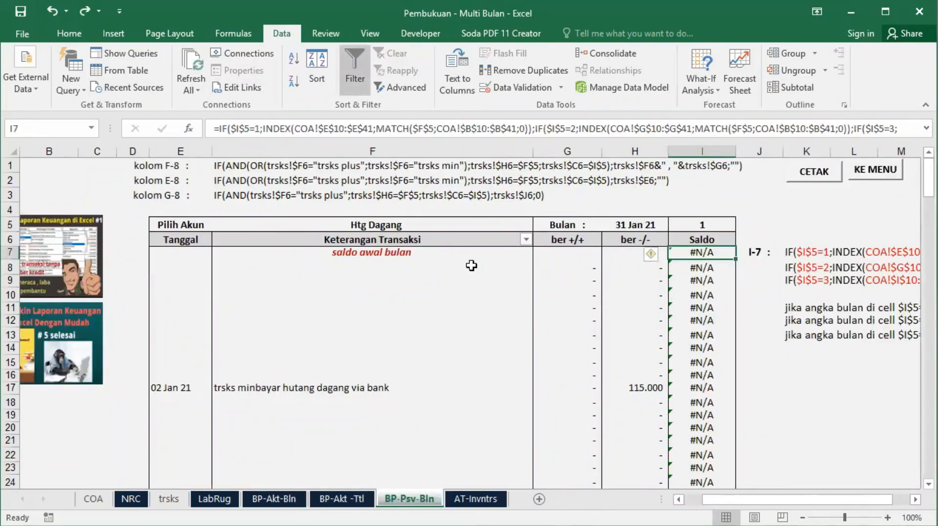
click(340, 129)
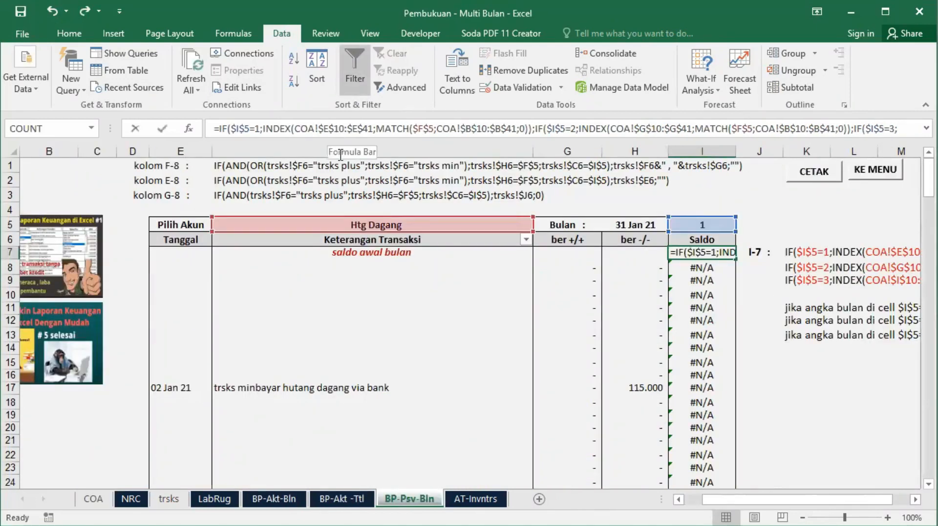
key(BackSpace)
text(45)
key(Delete)
key(Right)
key(Right)
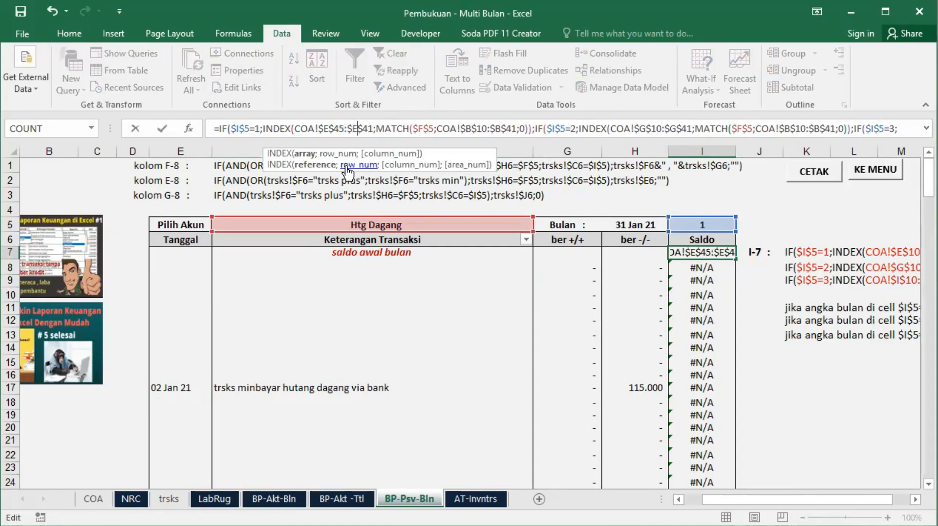
text(68)
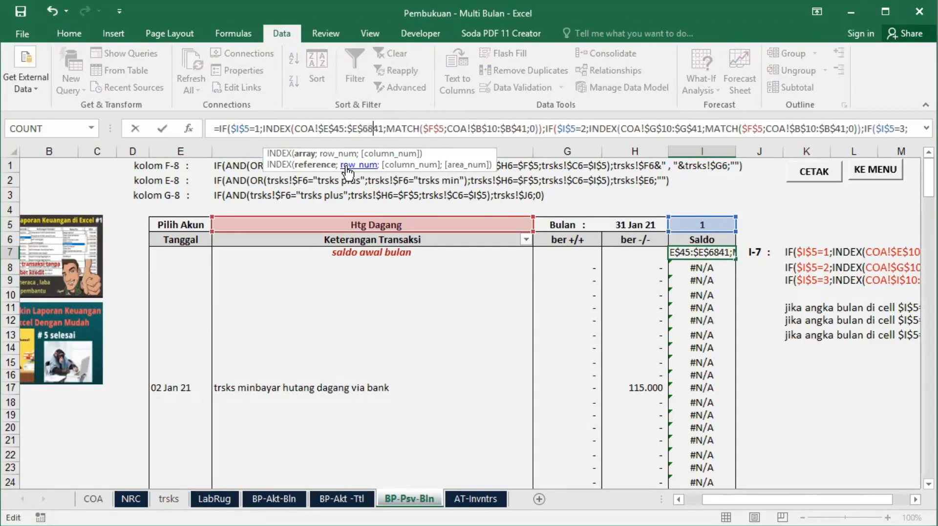
key(Delete)
key(Delete)
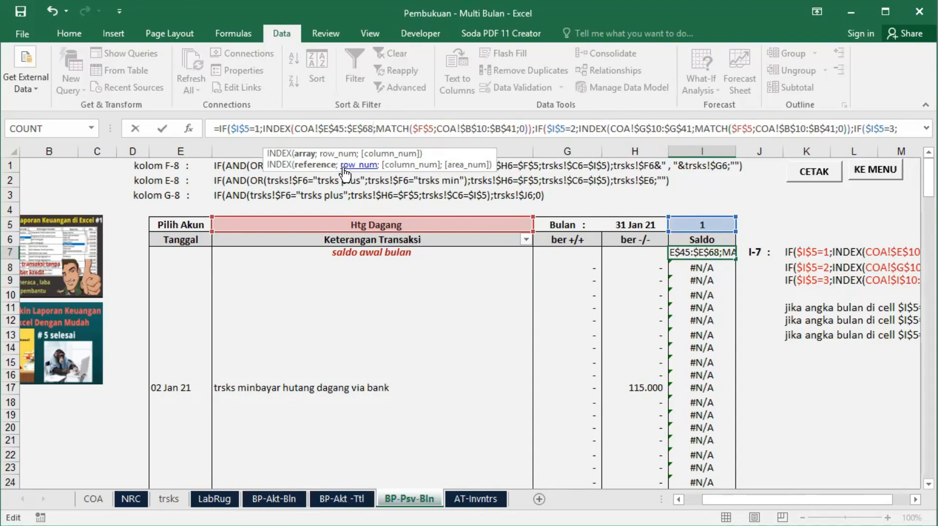
Step: Set the MATCH lookup range of the month 1 condition in the I7 formula to COA!$B$45:$B$68
click(480, 125)
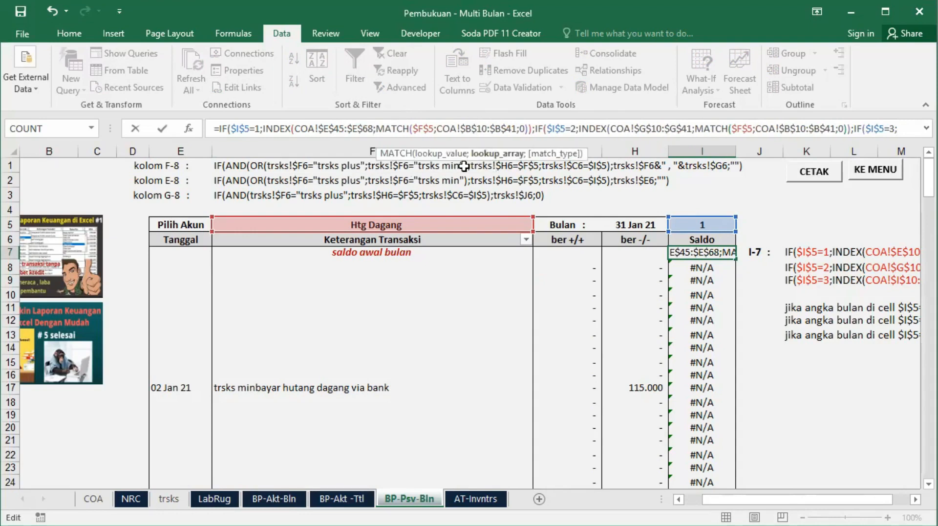
text(45)
key(Delete)
key(Delete)
key(Right)
key(Right)
key(Right)
key(Right)
text(68)
key(Delete)
key(Delete)
key(Right)
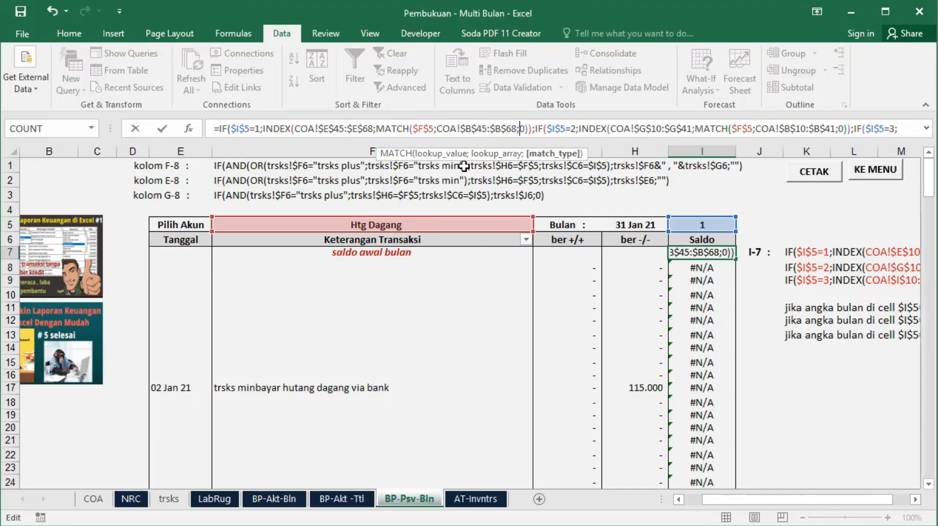
Step: Set the INDEX range of the month 2 condition in the I7 formula to COA!$G$45:$G$68
key(Right)
key(Right)
key(Right)
key(Right)
key(Right)
key(Right)
key(Right)
key(Right)
key(Right)
key(Right)
key(Right)
key(Right)
key(Right)
key(Right)
key(Right)
key(Right)
key(Right)
key(Right)
key(Right)
key(Right)
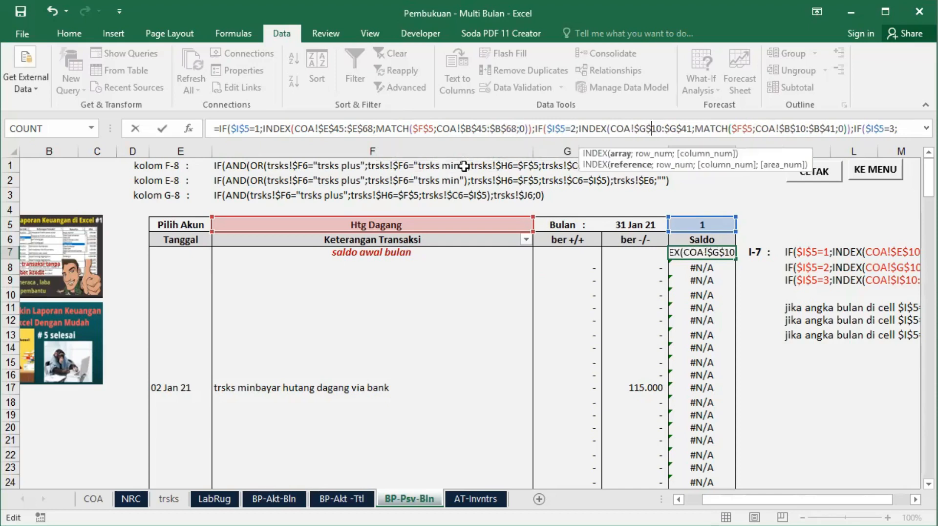
text(45)
key(Delete)
key(Delete)
key(Right)
key(Right)
key(Right)
key(Right)
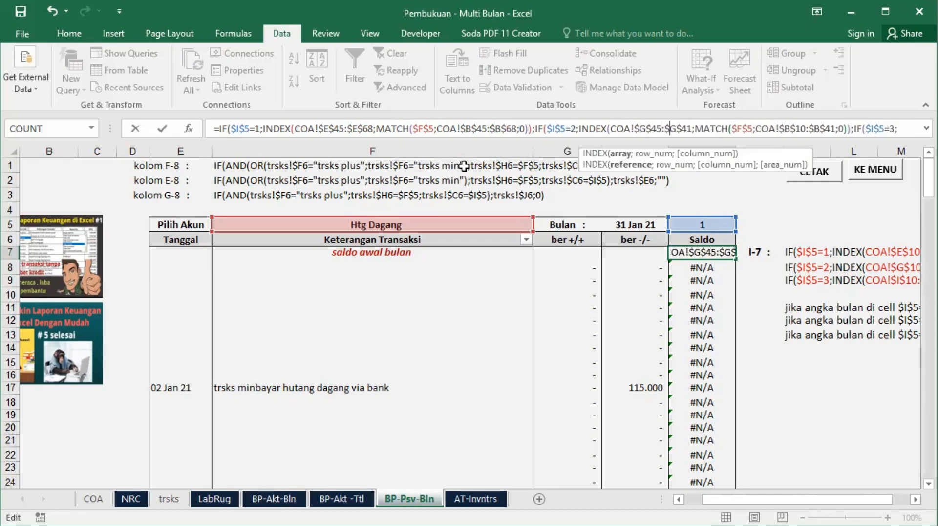
key(Delete)
text(6)
key(Delete)
text(8)
Step: Set the MATCH lookup range of the month 2 condition in the I7 formula to COA!$B$45:$B$68
key(Right)
key(Right)
key(Right)
key(Right)
key(Right)
key(Right)
key(Right)
key(Right)
key(Right)
key(Right)
key(Right)
key(Right)
key(Right)
key(Right)
key(Right)
key(Right)
key(Right)
key(Right)
key(Right)
key(Right)
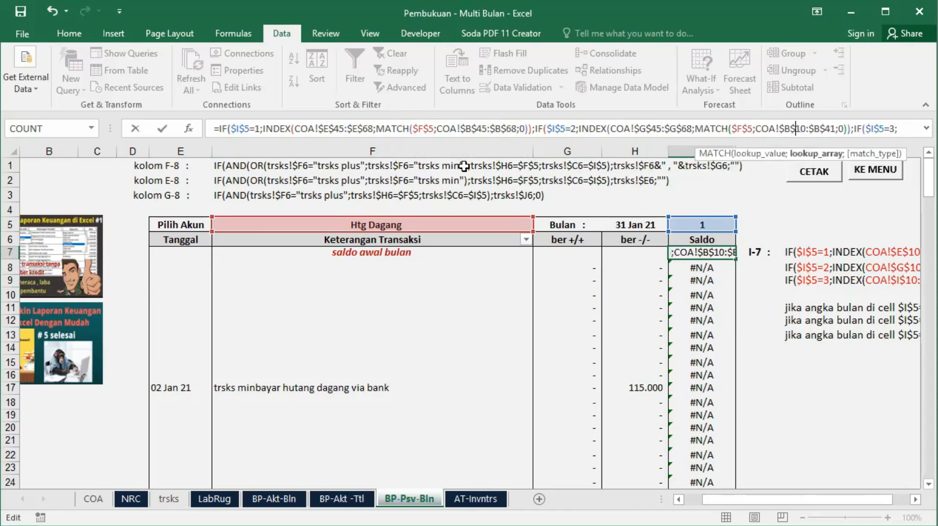
text(45)
key(Delete)
key(Delete)
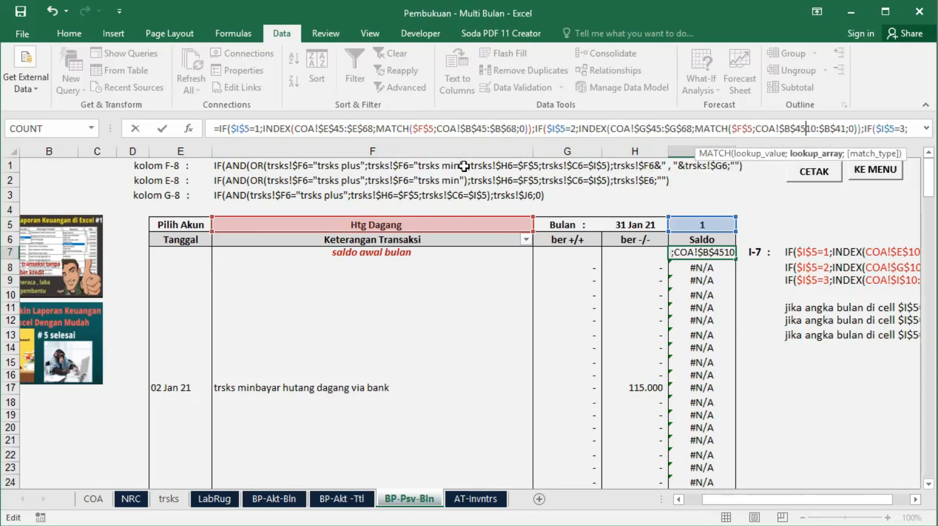
key(Right)
key(Right)
key(Right)
text(68)
key(Delete)
key(Delete)
key(Right)
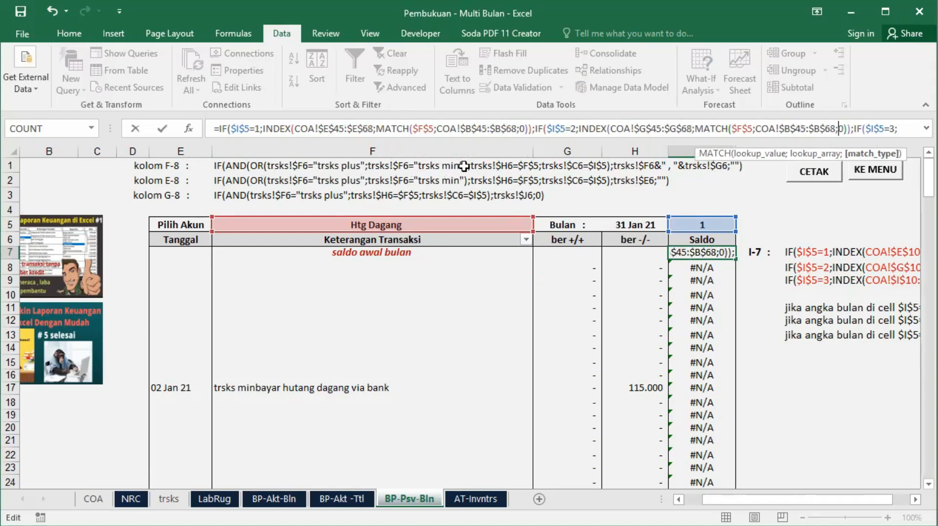
Step: Set the INDEX range of the month 3 condition in the I7 formula to COA!$I$45:$I$68
key(Right)
key(Right)
key(Right)
key(Right)
key(Right)
key(Right)
key(Right)
key(Right)
key(Right)
key(Right)
key(Right)
key(Right)
key(Right)
key(Right)
key(Right)
key(Right)
key(Right)
key(Right)
key(Right)
key(Right)
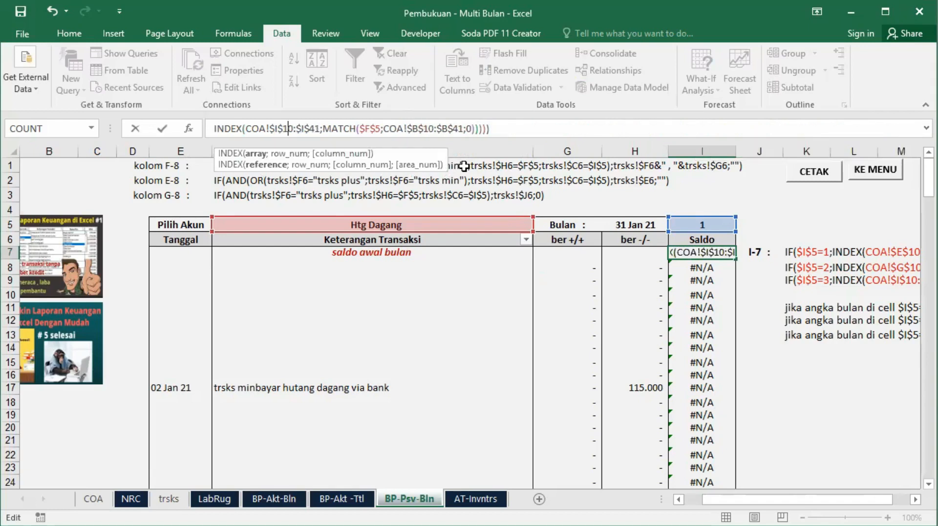
text(45)
key(Delete)
key(Delete)
key(Right)
key(Right)
key(Right)
key(Right)
text(68)
key(Delete)
key(Delete)
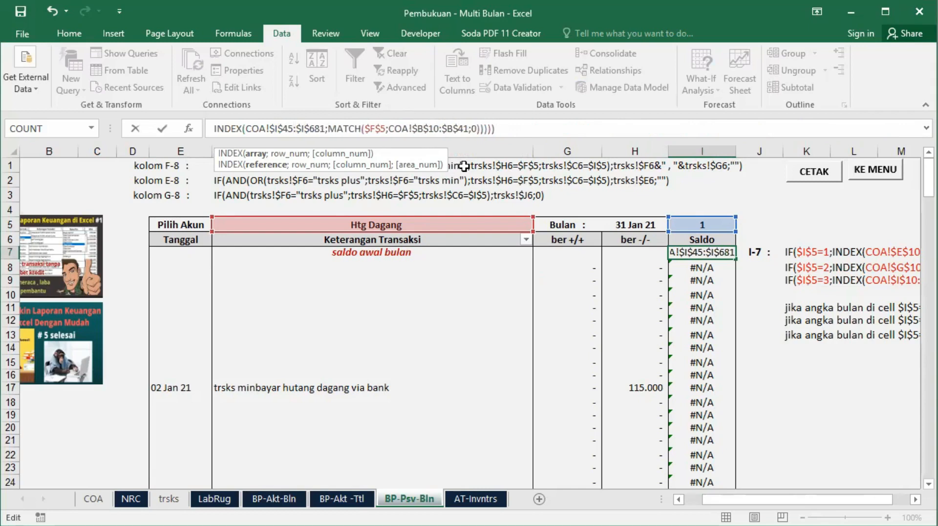
Step: Set the MATCH lookup range of the month 3 condition to COA!$B$45:$B$68 and commit the I7 formula
key(Right)
key(Right)
key(Right)
key(Right)
key(Right)
key(Right)
key(Right)
key(Right)
key(Right)
key(Right)
key(Right)
key(Right)
key(Right)
key(Right)
key(Right)
key(Right)
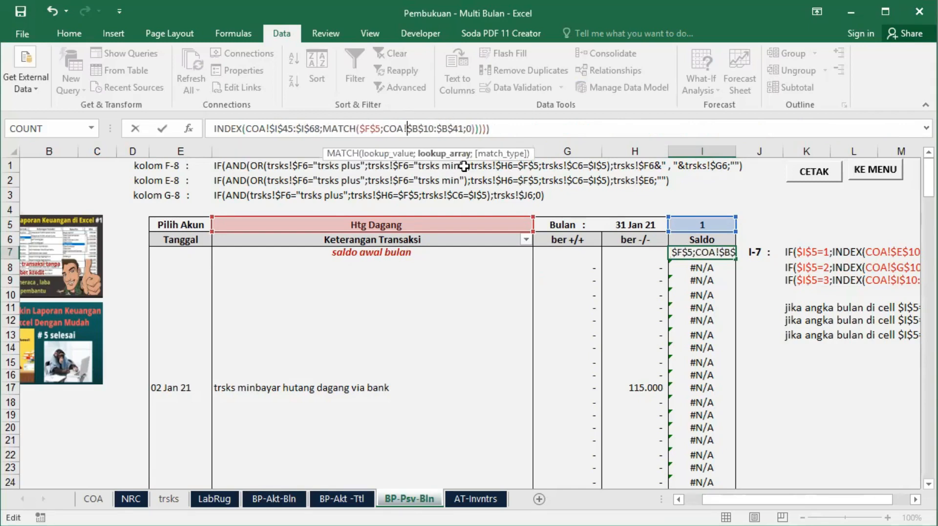
text(45)
key(Delete)
key(Delete)
key(Right)
key(Right)
key(Right)
text(68)
key(Delete)
key(Delete)
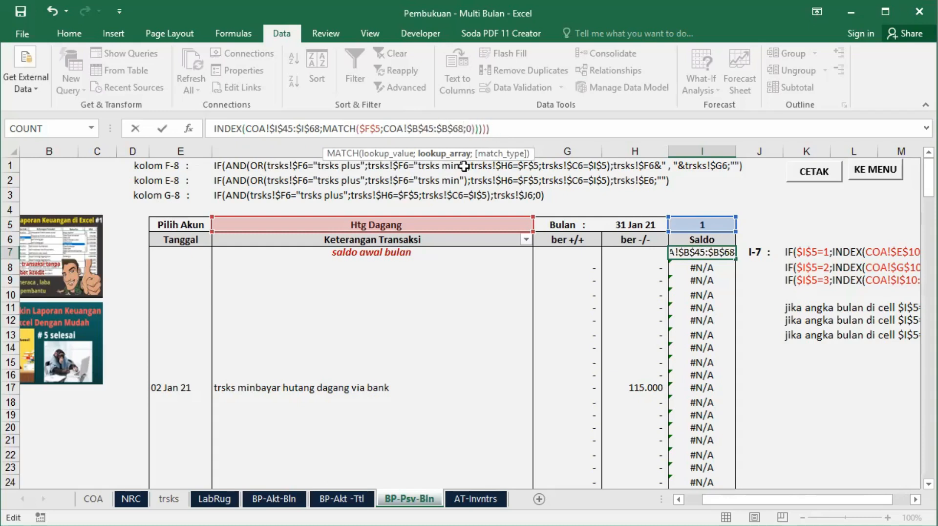
key(Return)
key(Up)
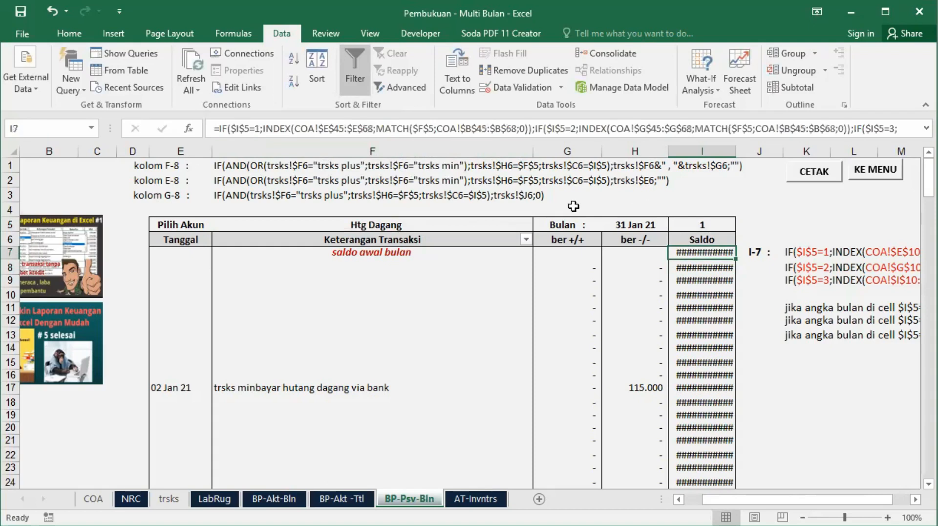
Step: Apply the comma number style to cell I7 and the whole Saldo column I on BP-Psv-Bln
click(66, 33)
click(465, 82)
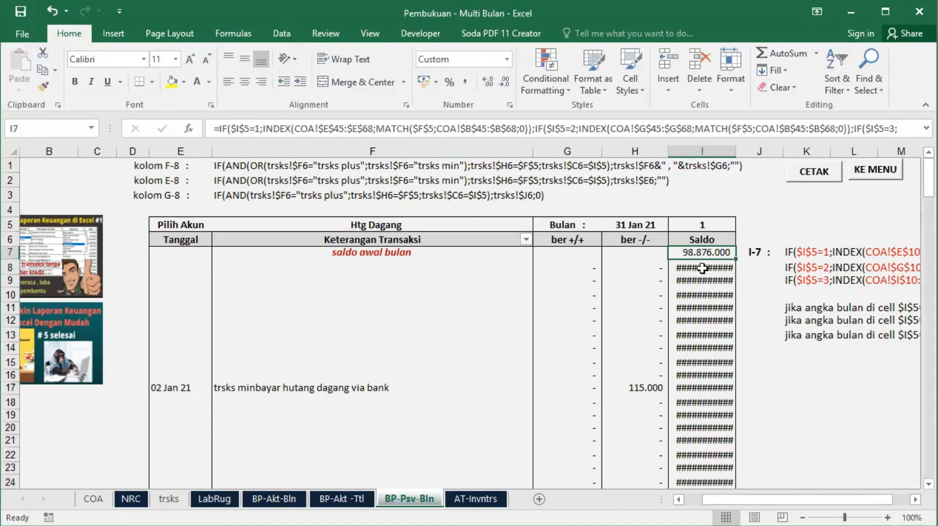
click(702, 151)
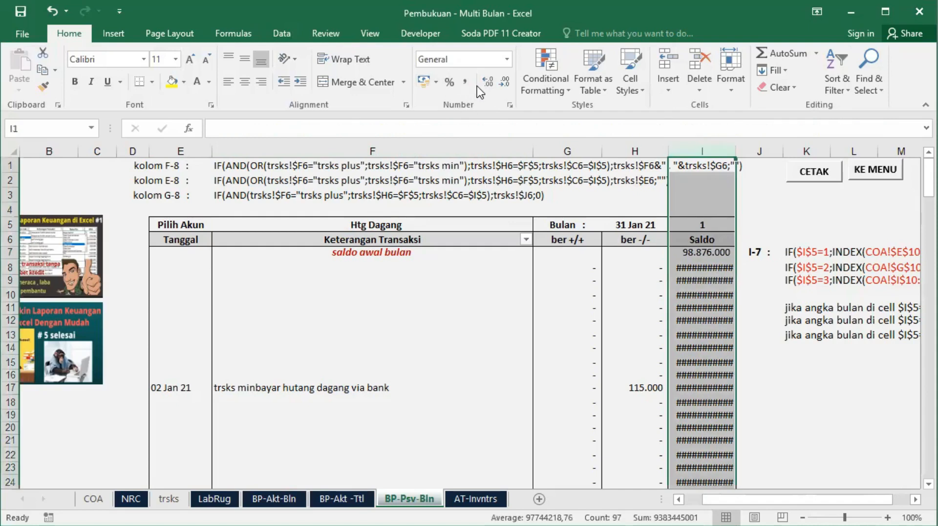
click(466, 82)
click(706, 320)
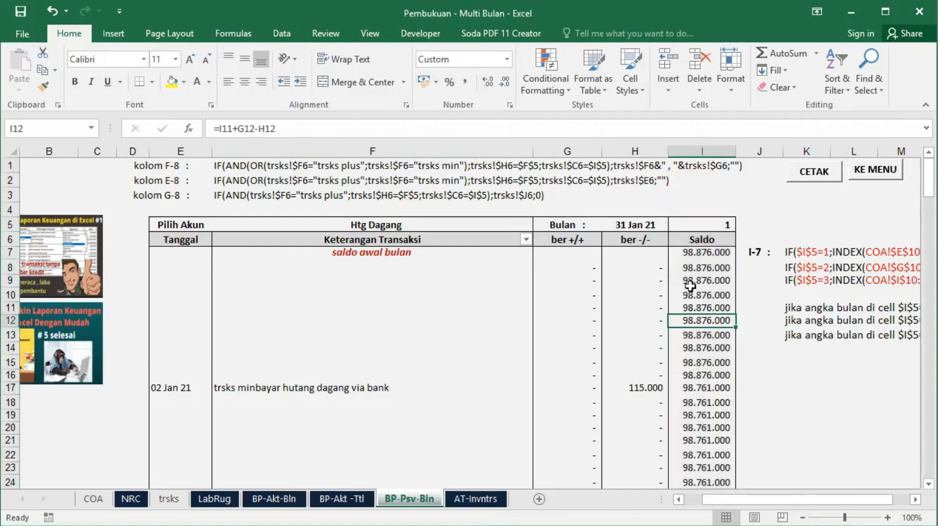
Step: Check the data validation source of account cell F5 and the opening-balance formula in I7 on BP-Psv-Bln
click(421, 223)
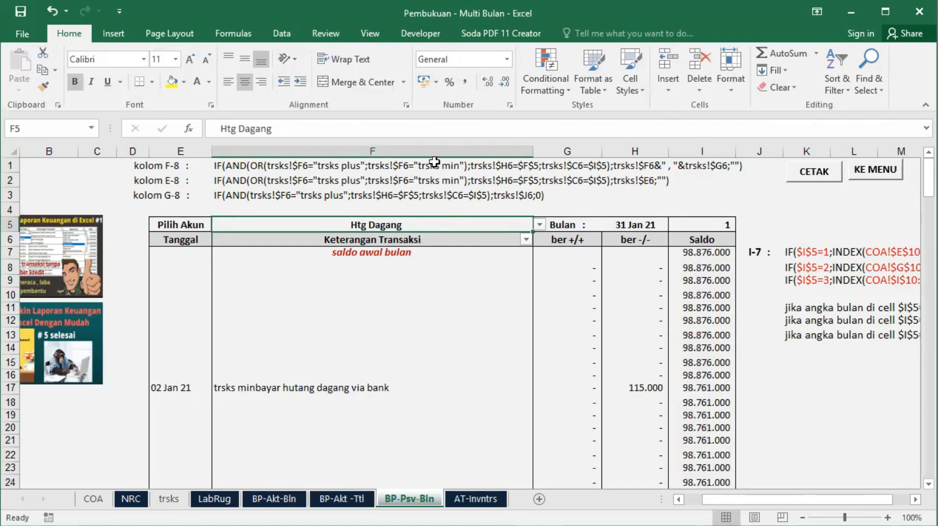
click(282, 33)
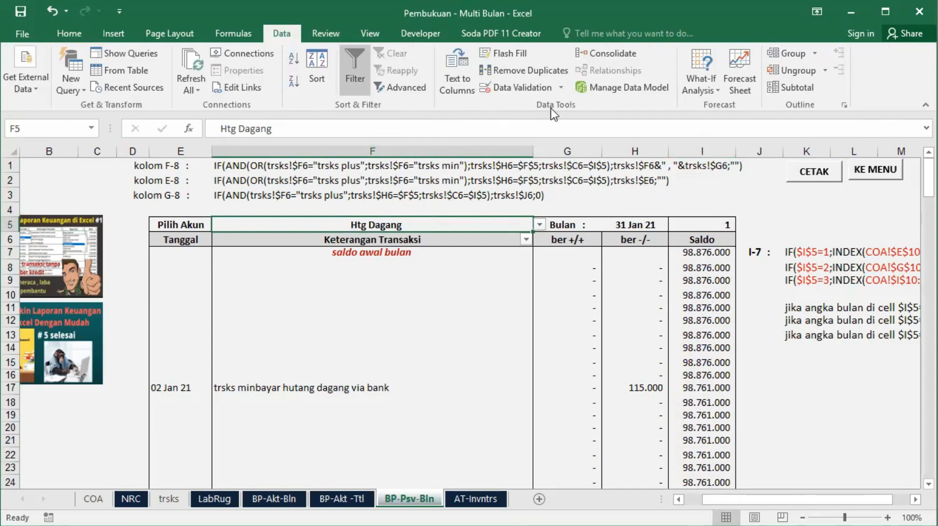
click(514, 88)
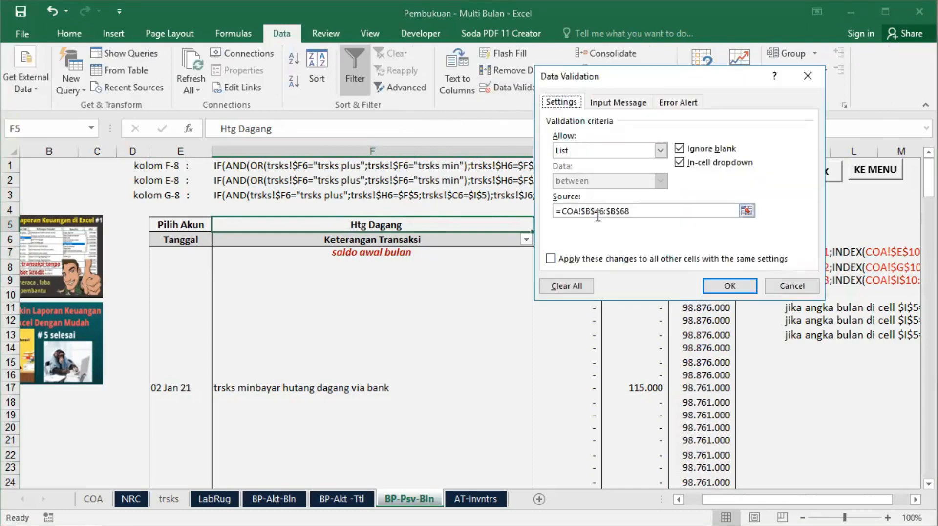
click(729, 286)
click(703, 254)
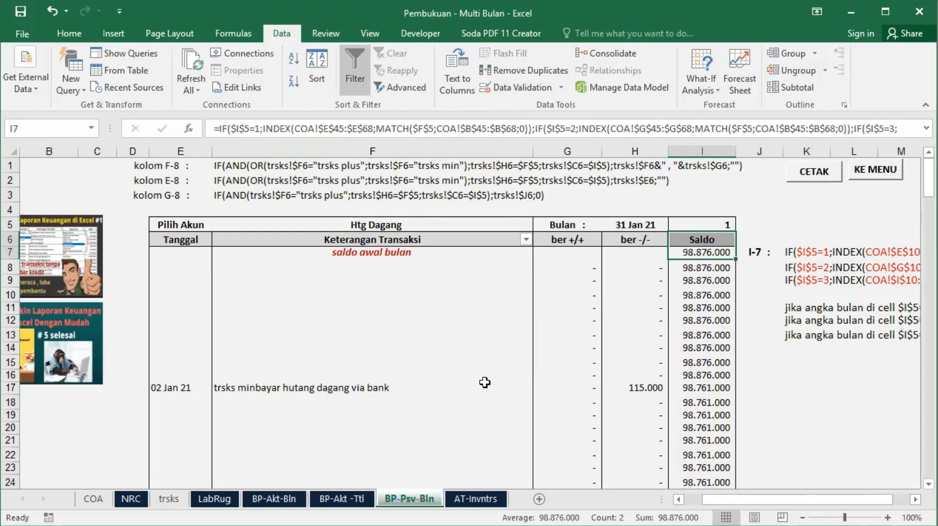
click(799, 410)
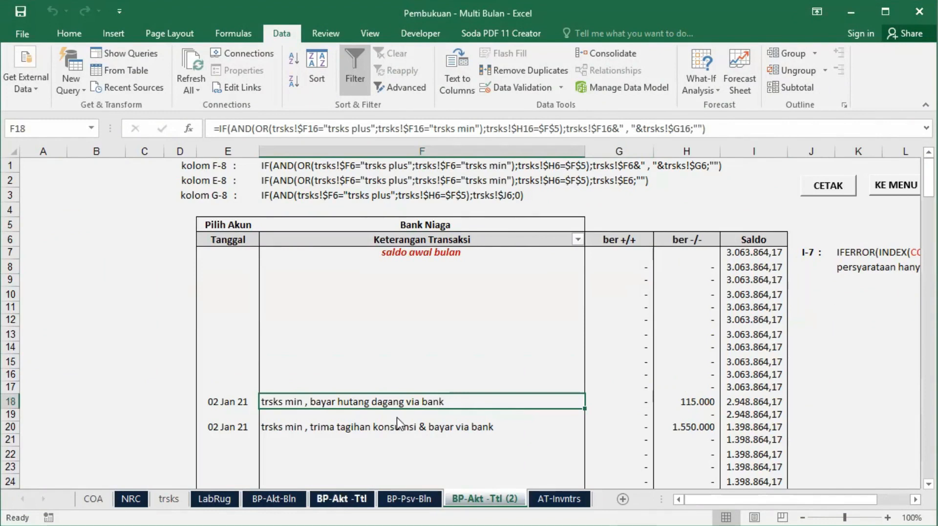
right_click(335, 495)
click(415, 376)
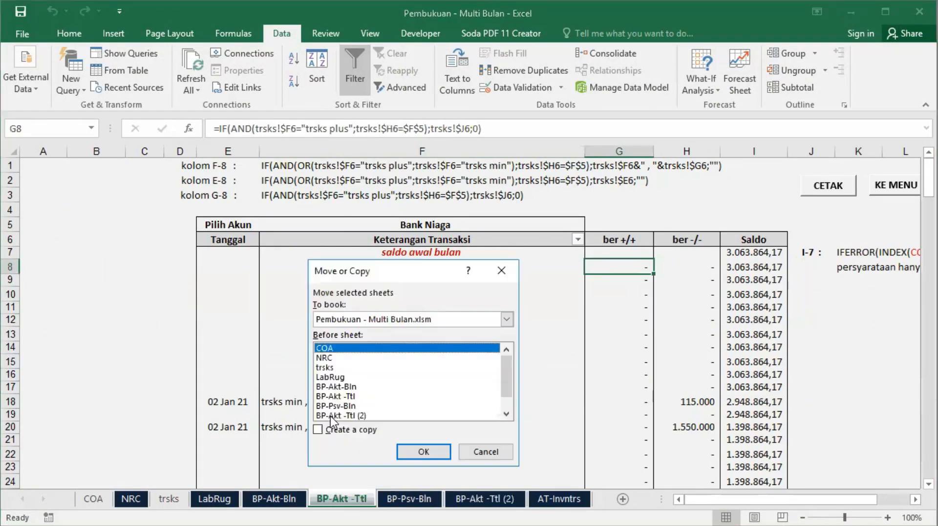
scroll(503, 381, down, 1)
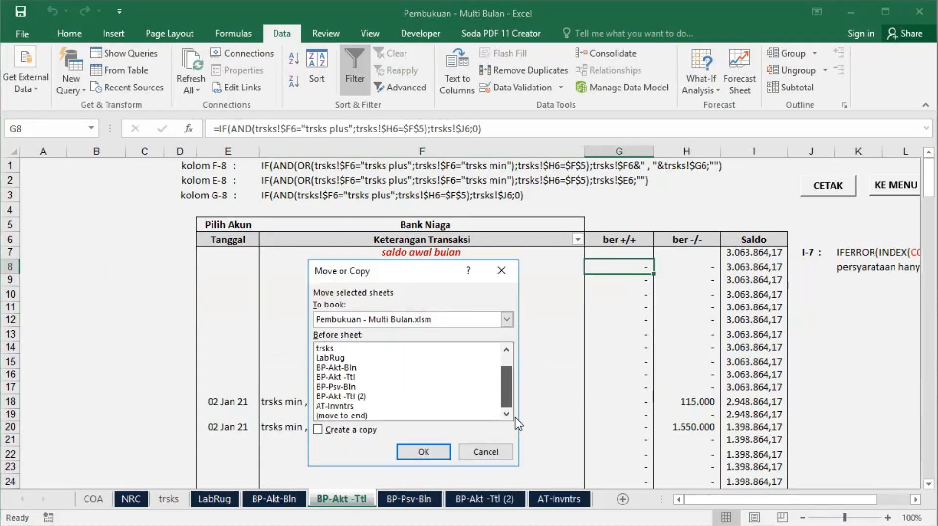
click(334, 407)
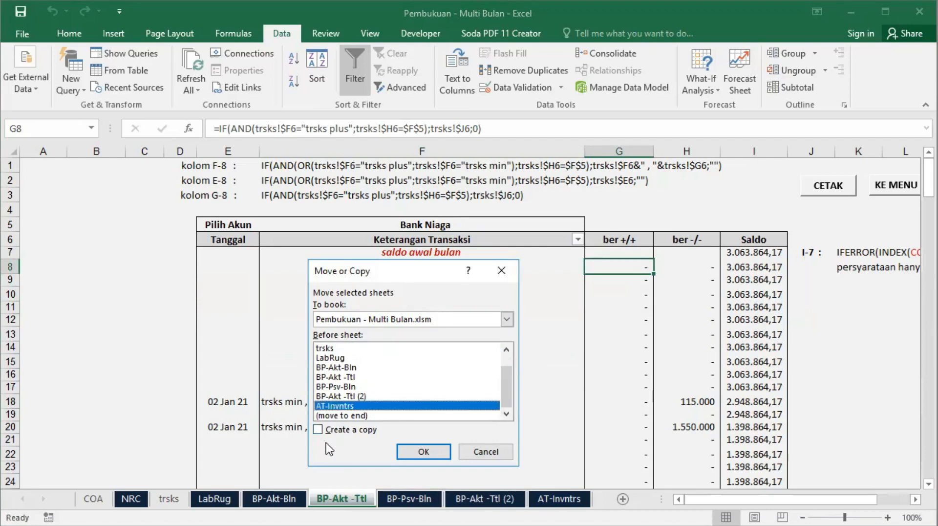
click(495, 445)
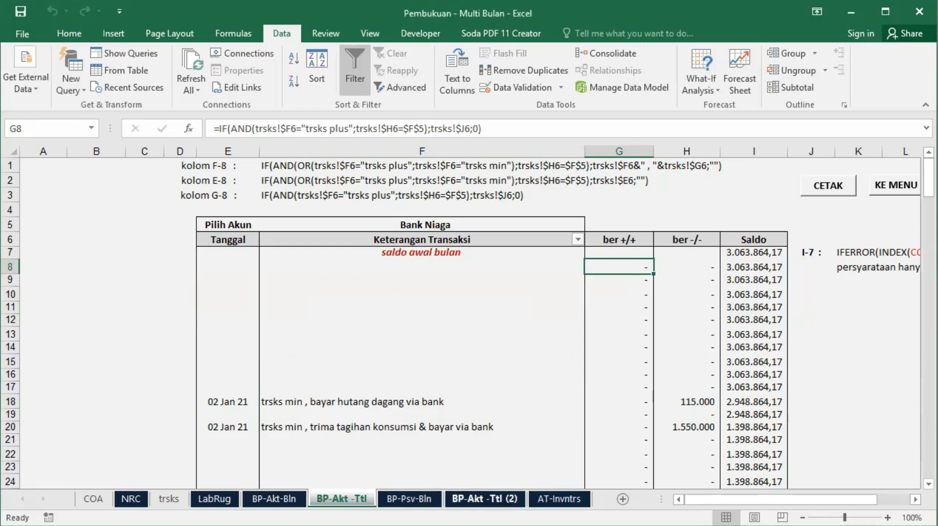
Step: Rename the copied sheet BP-Akt -Ttl (2) as BP-Psv-Ttl
click(481, 498)
right_click(481, 498)
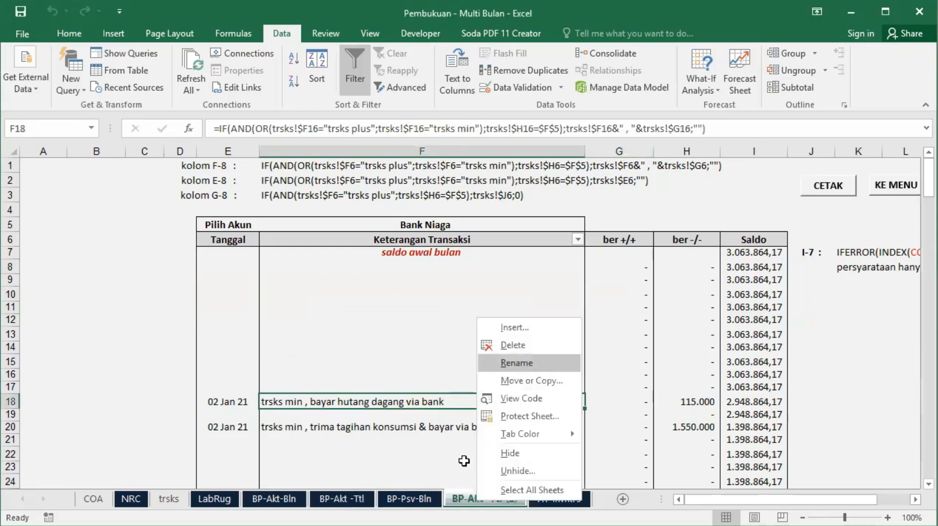
click(532, 362)
click(476, 499)
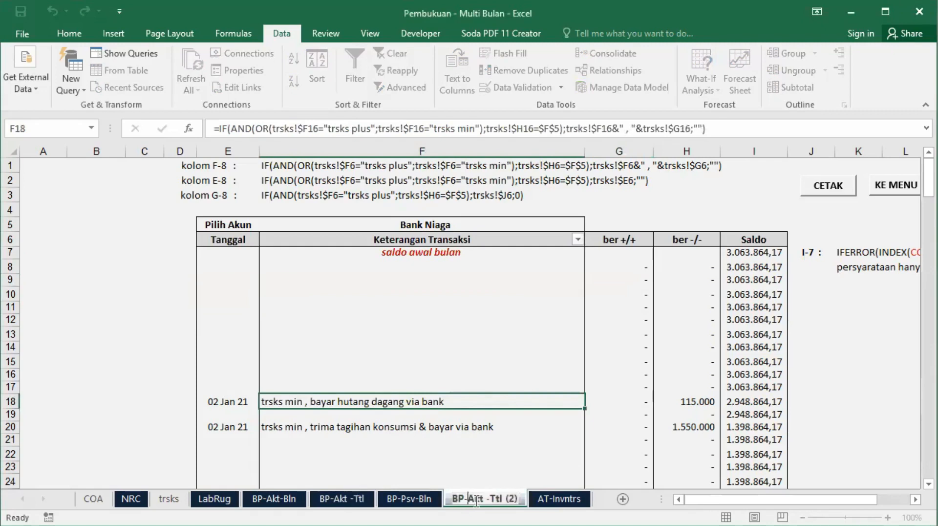
text(Psv)
key(Delete)
key(Delete)
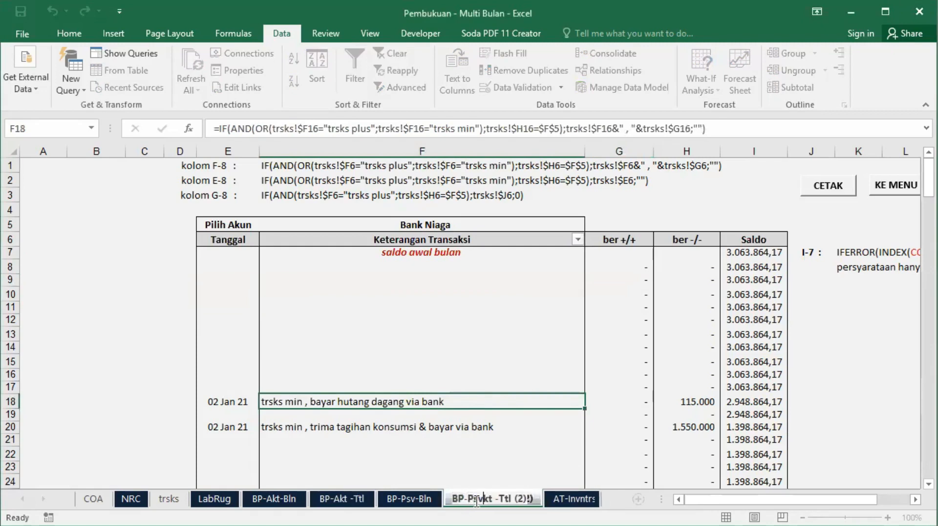
key(Delete)
key(Delete)
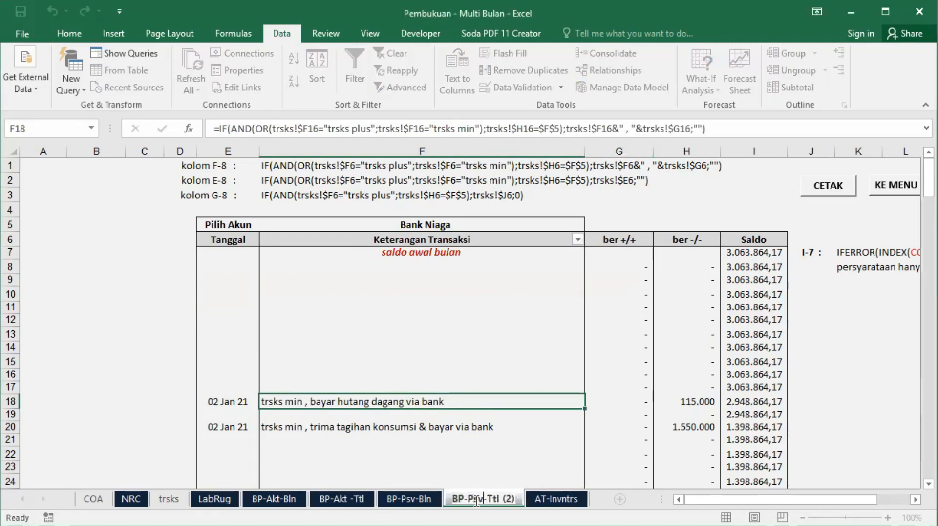
key(Delete)
key(Delete)
key(Delete)
key(Delete)
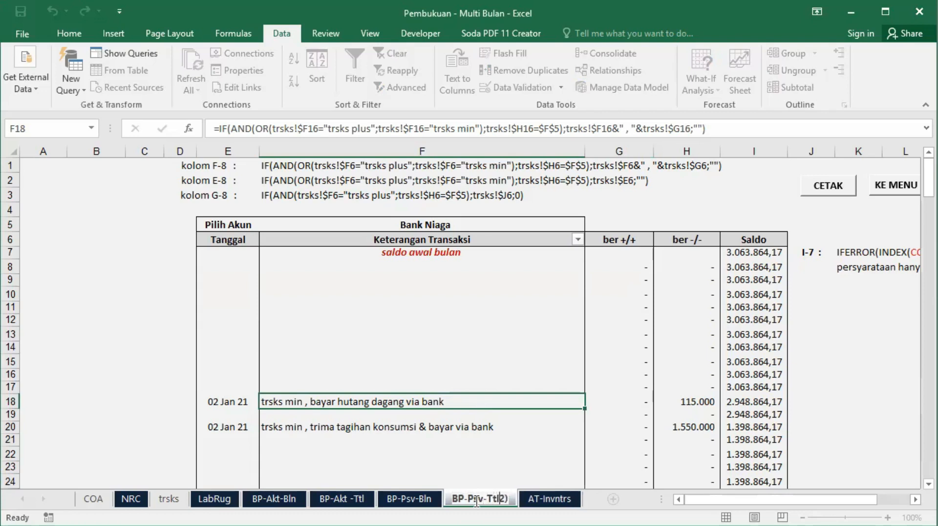
key(Return)
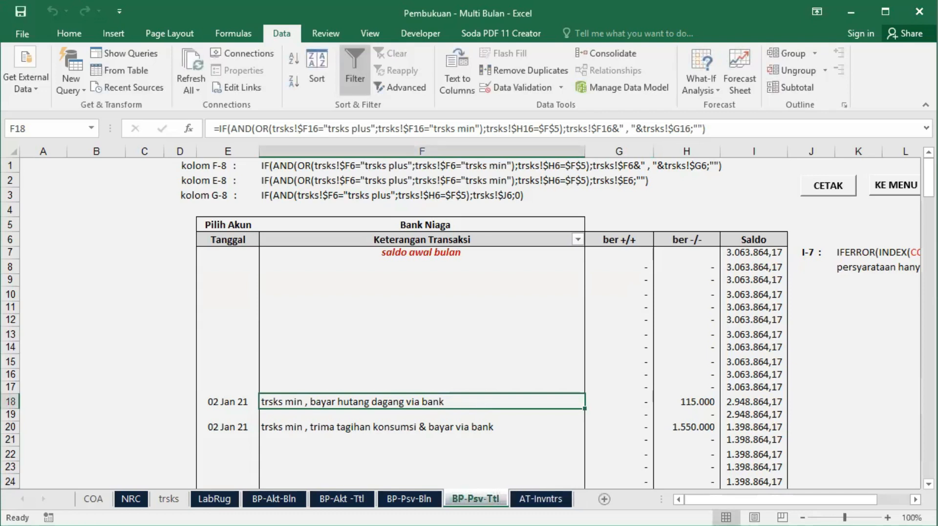
Step: On BP-Akt -Ttl, set the list validation source of account cell F5 to the COA liability and equity accounts starting at $B$46
click(341, 498)
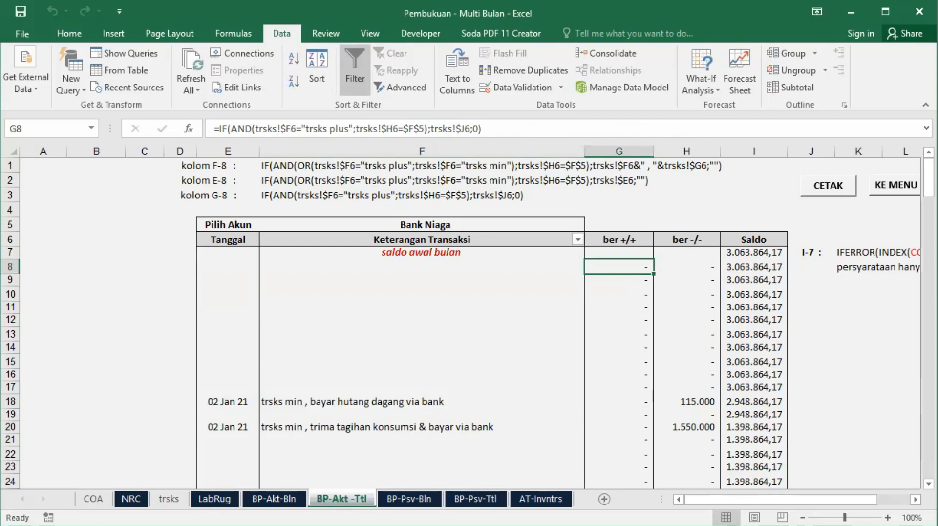
click(508, 219)
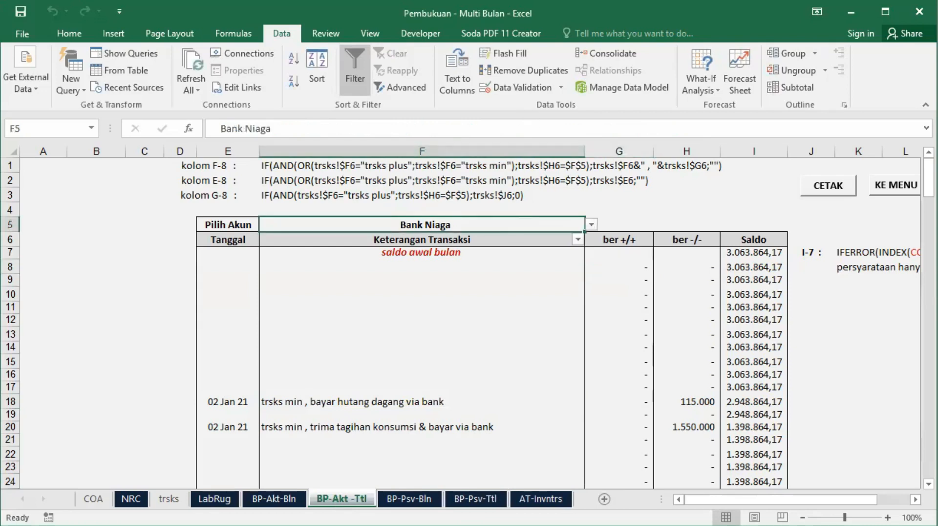
click(518, 91)
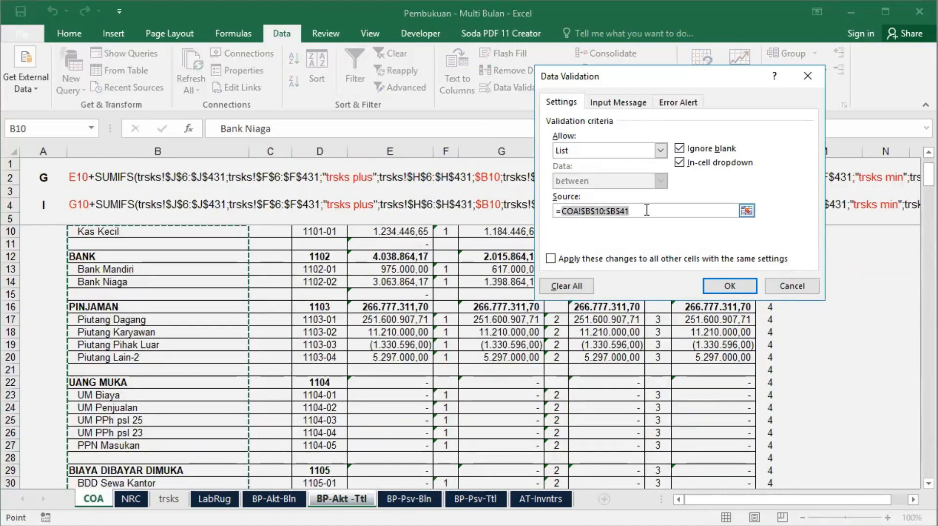
key(BackSpace)
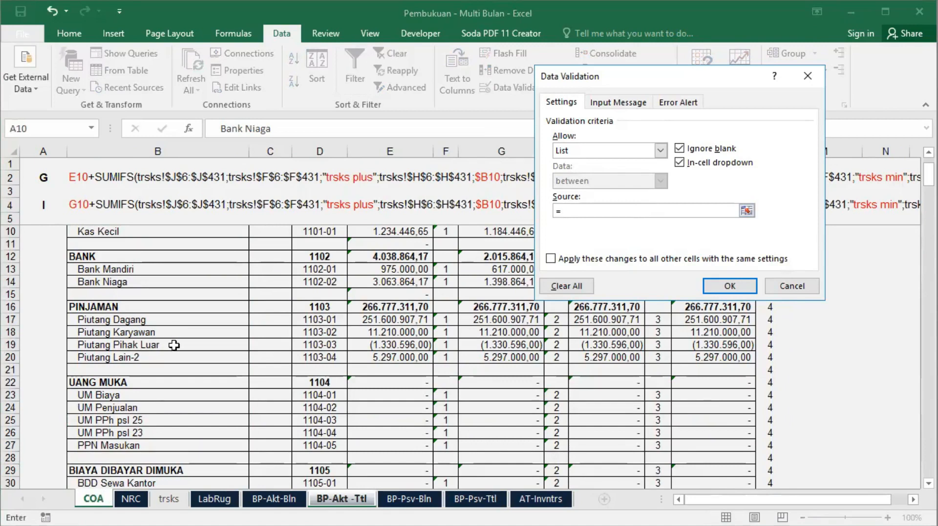
scroll(174, 345, down, 10)
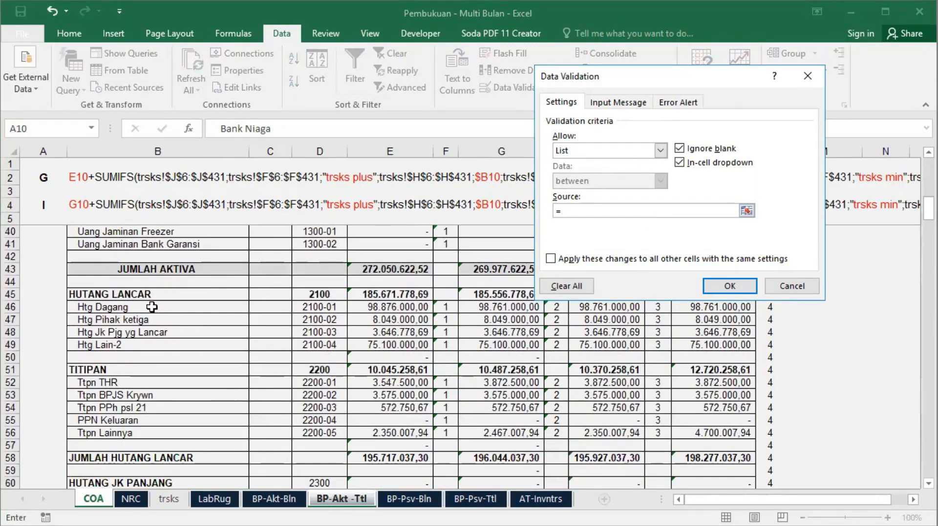
click(130, 307)
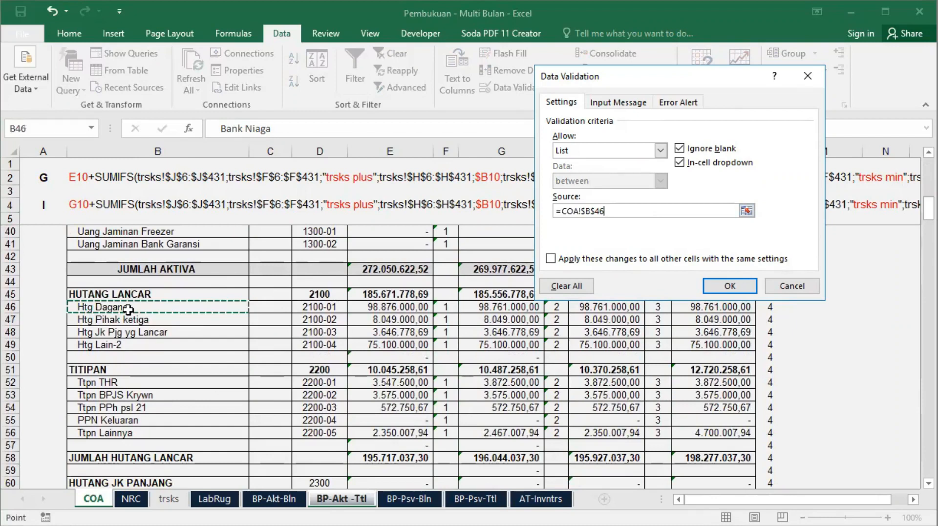
mouse_move(125, 456)
mouse_down()
mouse_move(119, 494)
mouse_move(128, 454)
mouse_up()
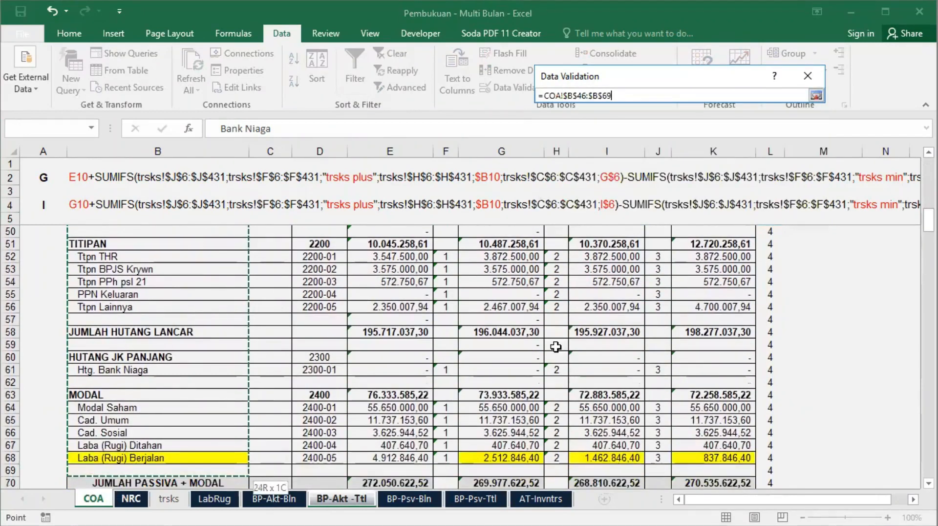
click(729, 285)
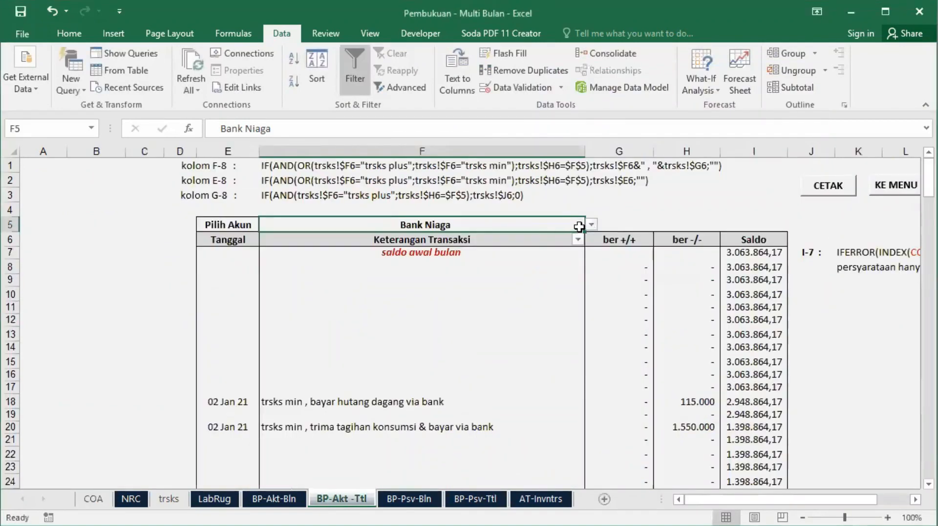
Step: Examine the account choices offered in F5 and the opening-balance formula in I7 on BP-Akt -Ttl
click(591, 224)
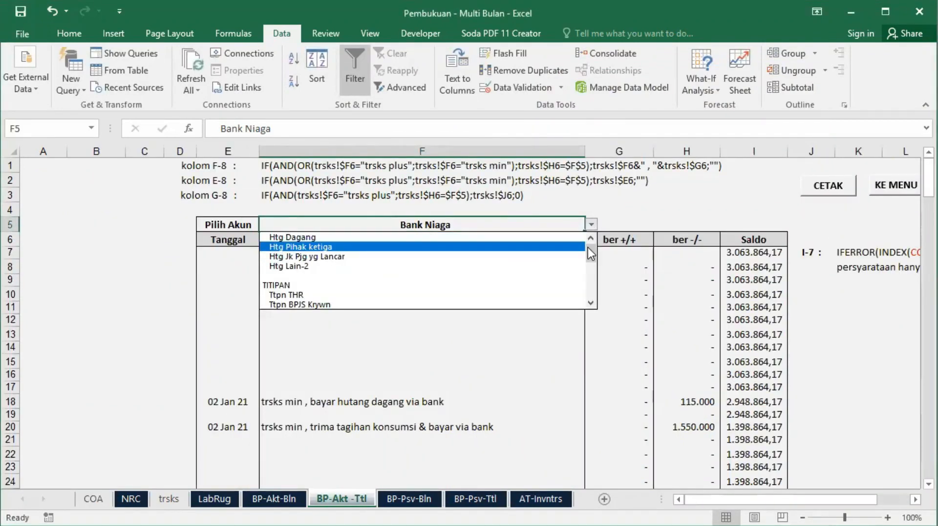
drag(590, 250, 590, 293)
click(458, 355)
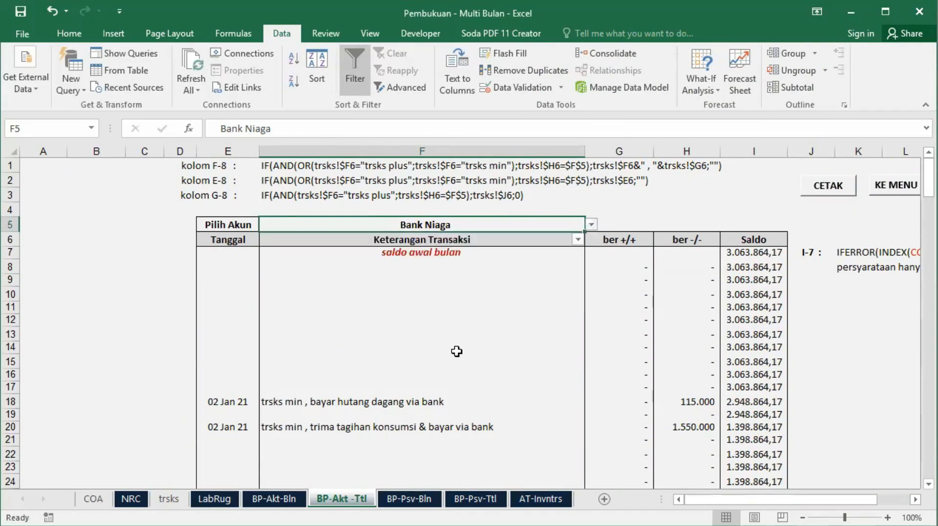
click(757, 252)
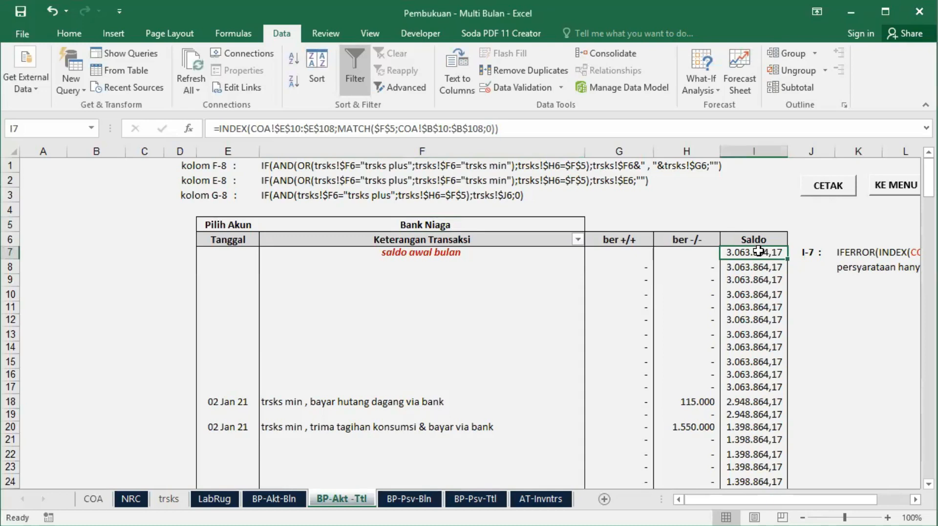
click(395, 226)
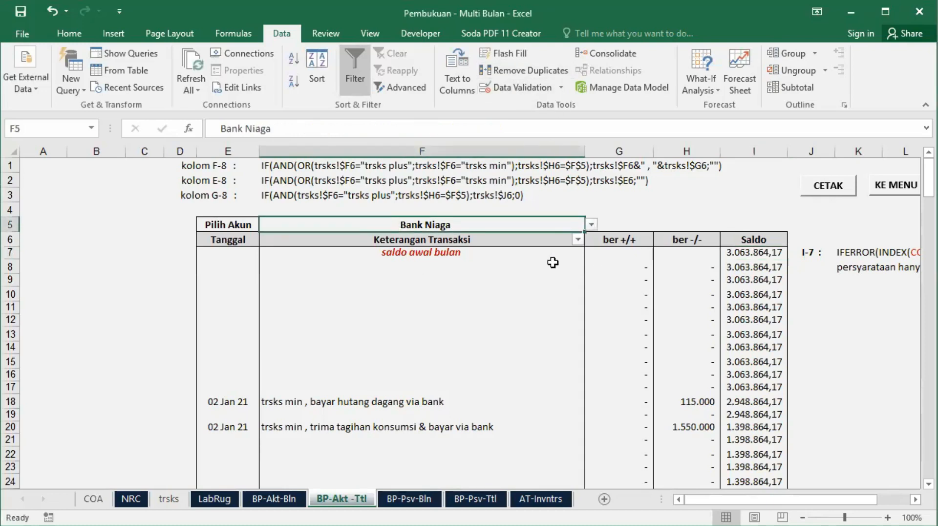
Step: Check the list validation source of account cell F5 on BP-Akt -Ttl and inspect the opening-balance formula in I7
click(537, 89)
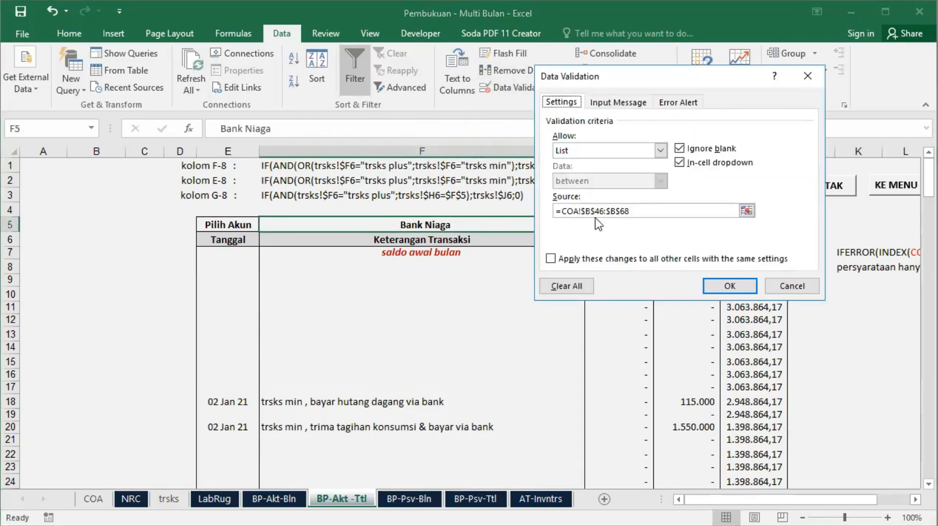
click(714, 282)
click(759, 254)
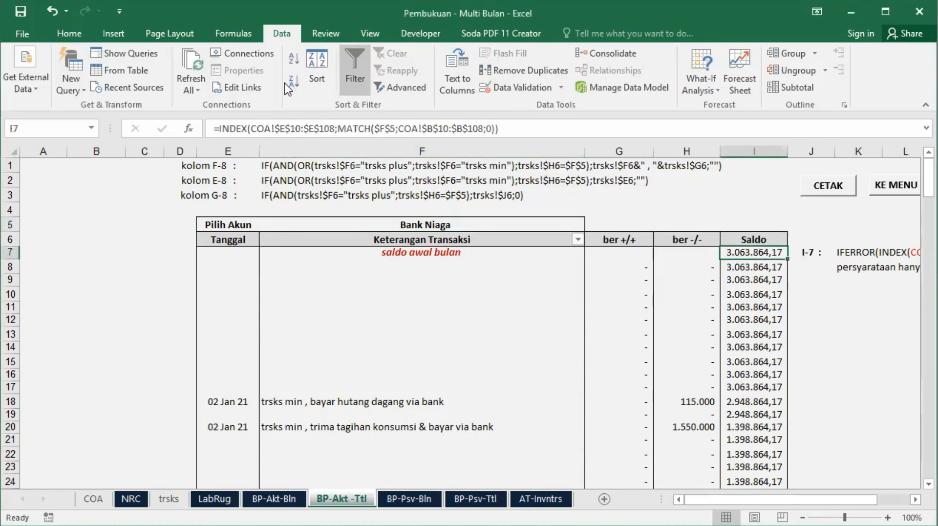
Step: In the I7 opening-balance formula on BP-Akt -Ttl, set the INDEX range to COA!$E$46:$E$68
click(292, 128)
key(Delete)
key(Delete)
text(46)
key(Right)
key(Right)
key(Right)
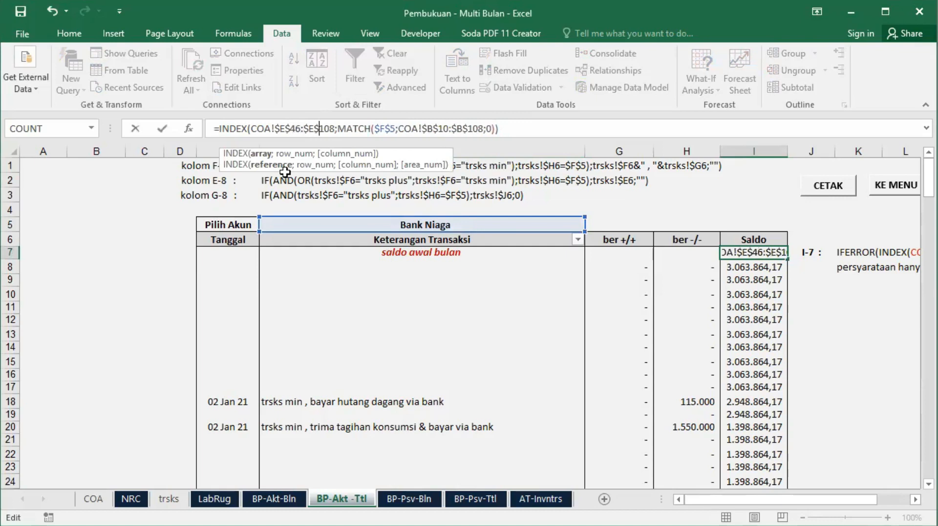
key(Delete)
key(Delete)
key(Delete)
text(68)
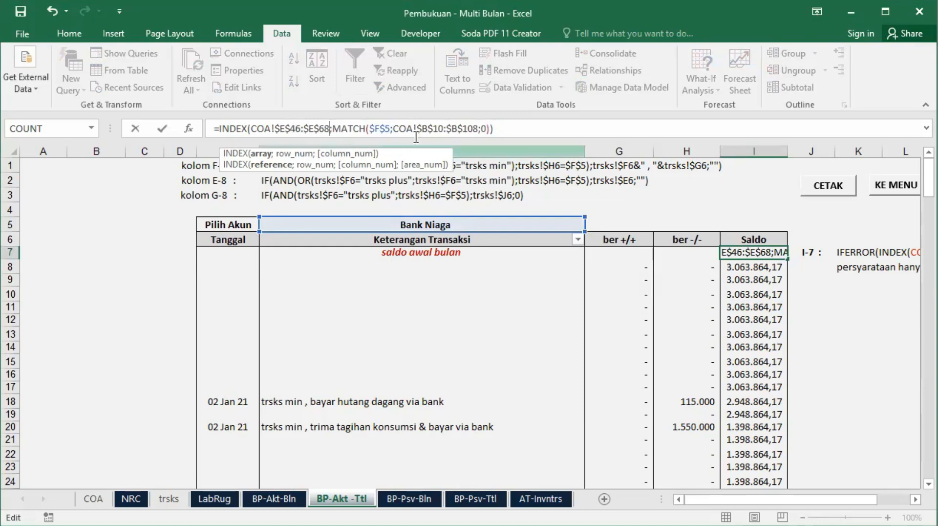
Step: Set the MATCH lookup range in the I7 formula on BP-Akt -Ttl to COA!$B$46:$B$68
click(435, 141)
key(BackSpace)
key(BackSpace)
text(46)
key(Right)
key(Right)
key(Right)
key(Right)
key(Right)
key(Right)
key(BackSpace)
key(BackSpace)
text(68)
key(Delete)
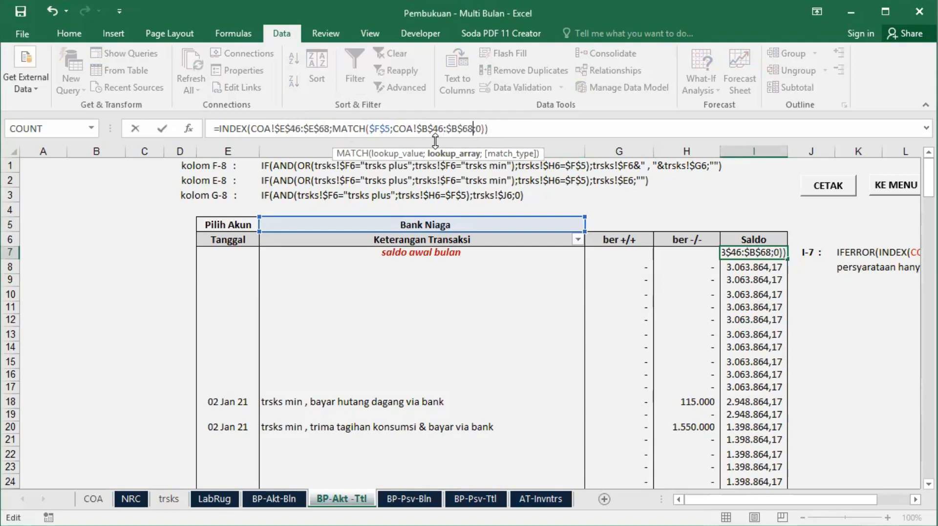
key(Return)
click(740, 253)
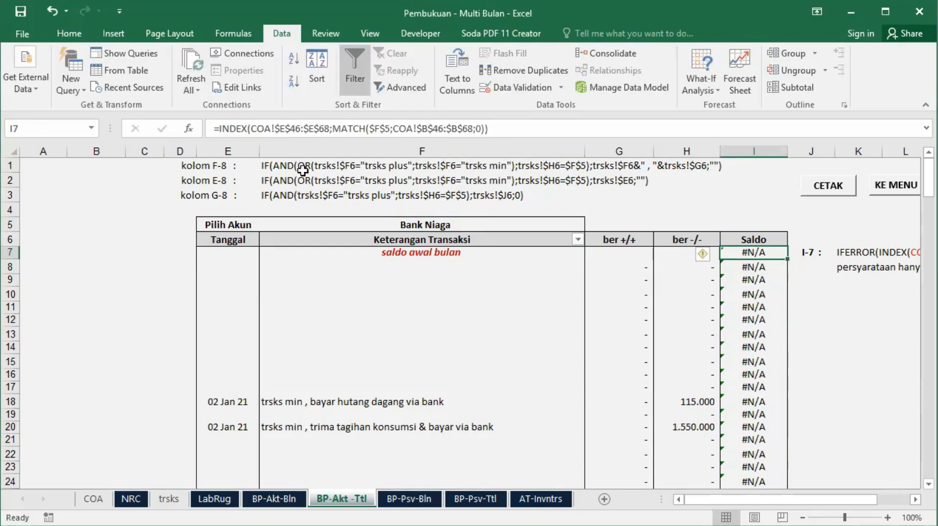
Step: Look over the BP-Psv-Bln sheet and examine the account choices offered in F5 on BP-Psv-Ttl
click(408, 498)
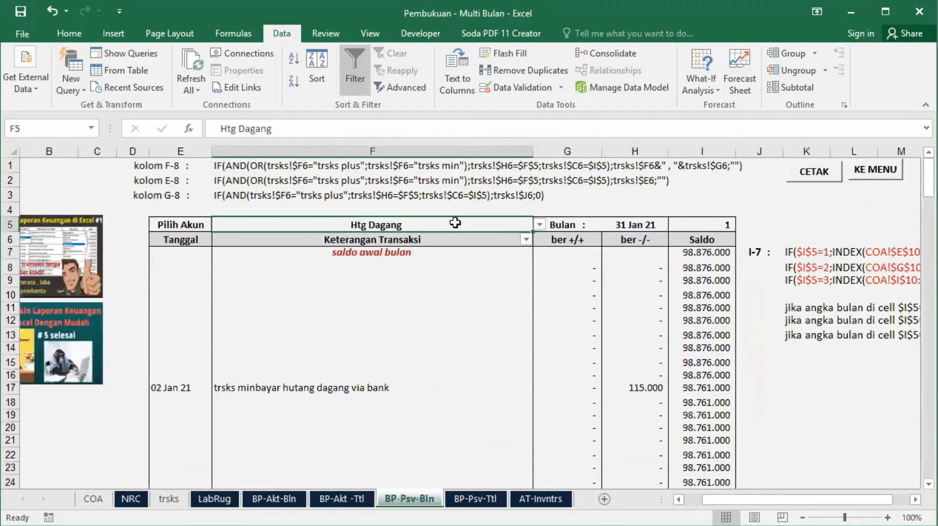
click(485, 493)
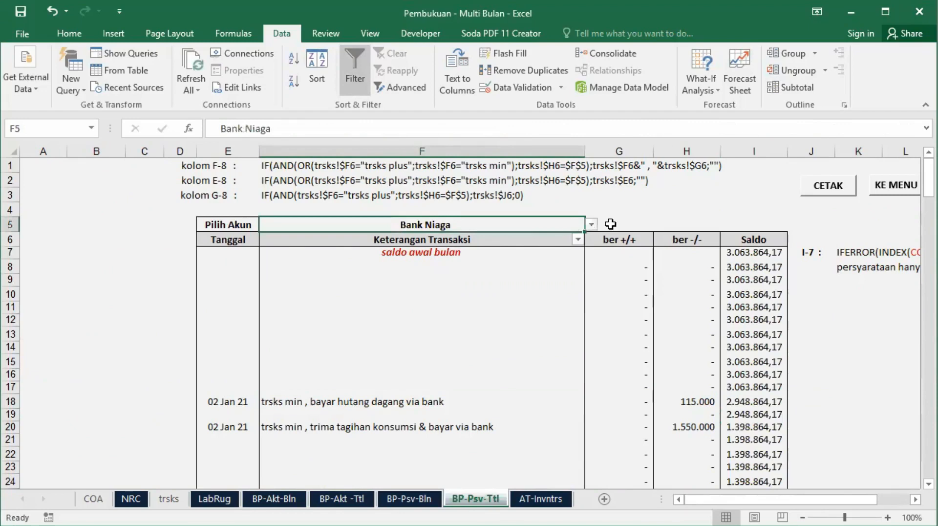
click(592, 225)
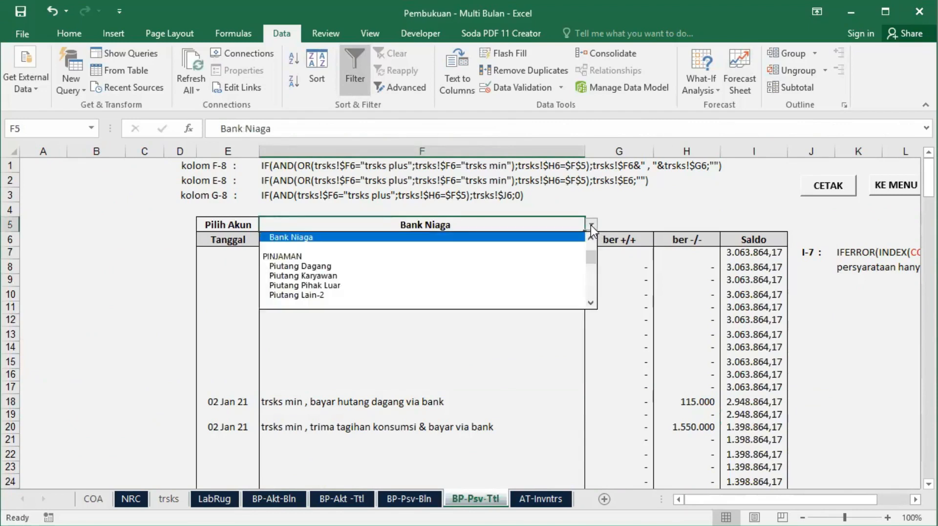
click(626, 199)
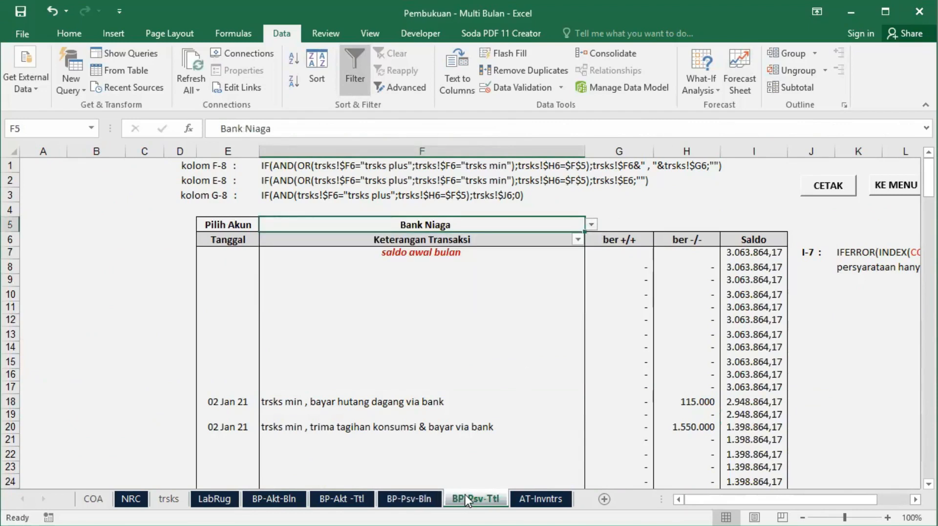
Step: On BP-Psv-Ttl, set the list validation source of F5 to =COA!$B$46:$B$68 and choose Htg Dagang as the account
click(512, 85)
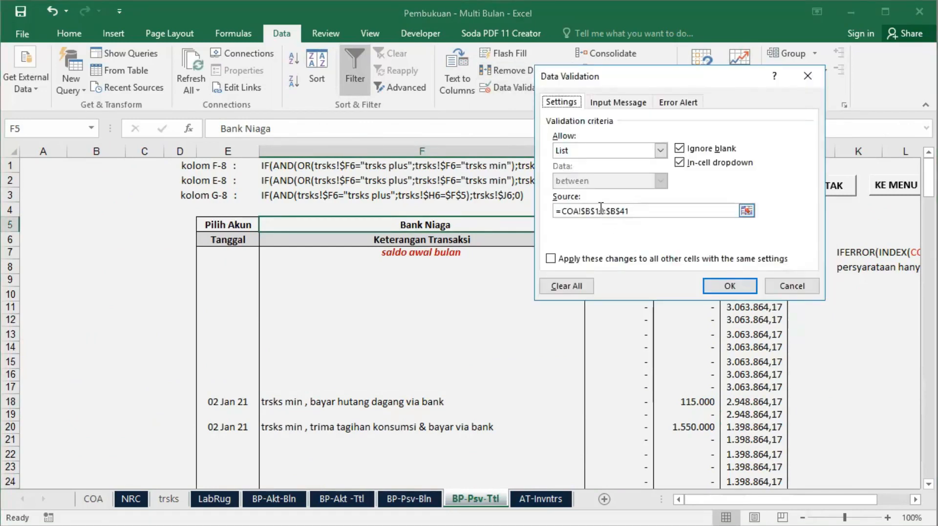
drag(557, 214, 623, 218)
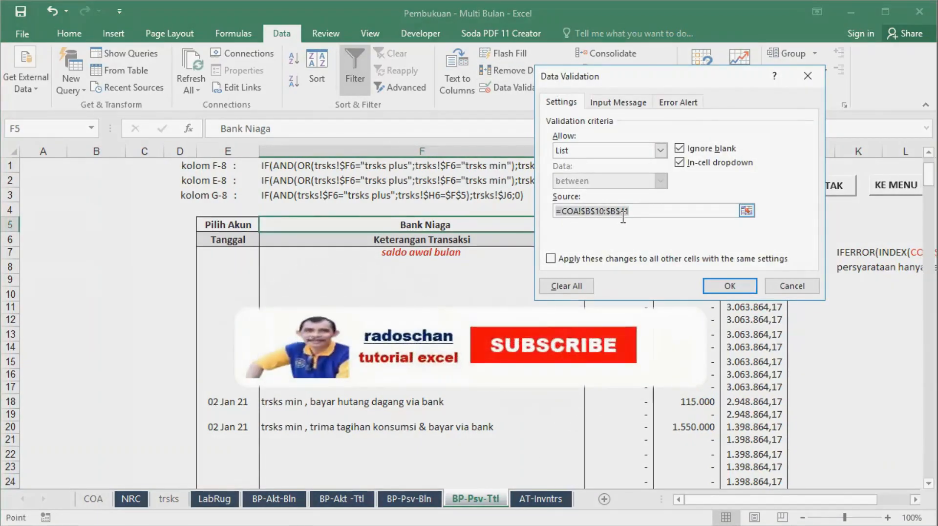
text(=)
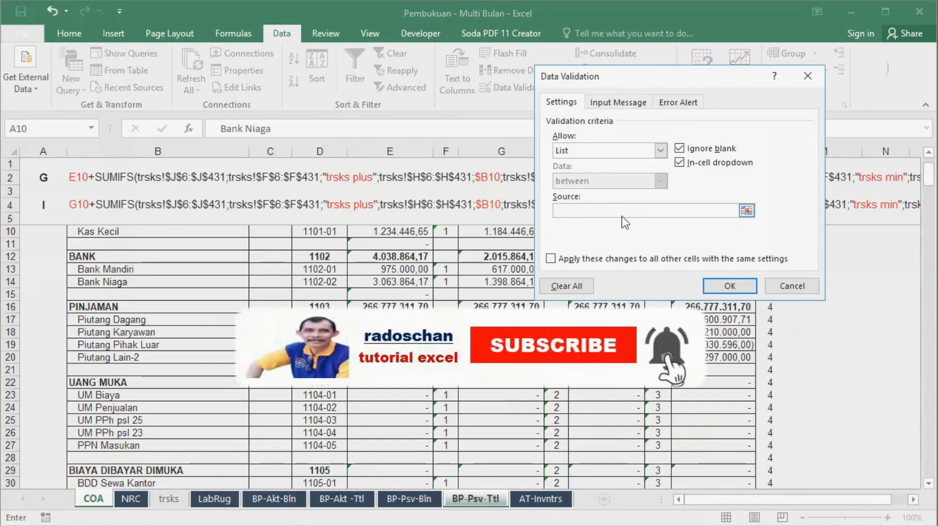
scroll(197, 355, down, 11)
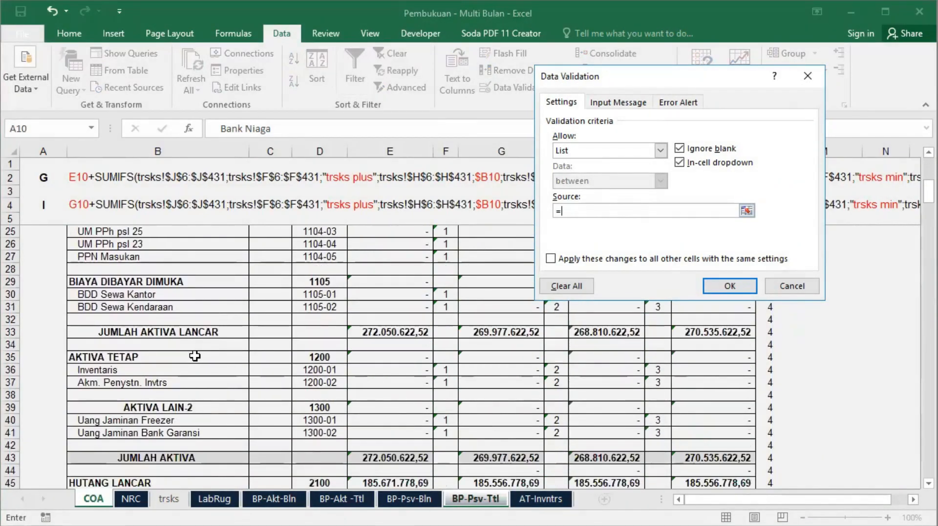
click(115, 272)
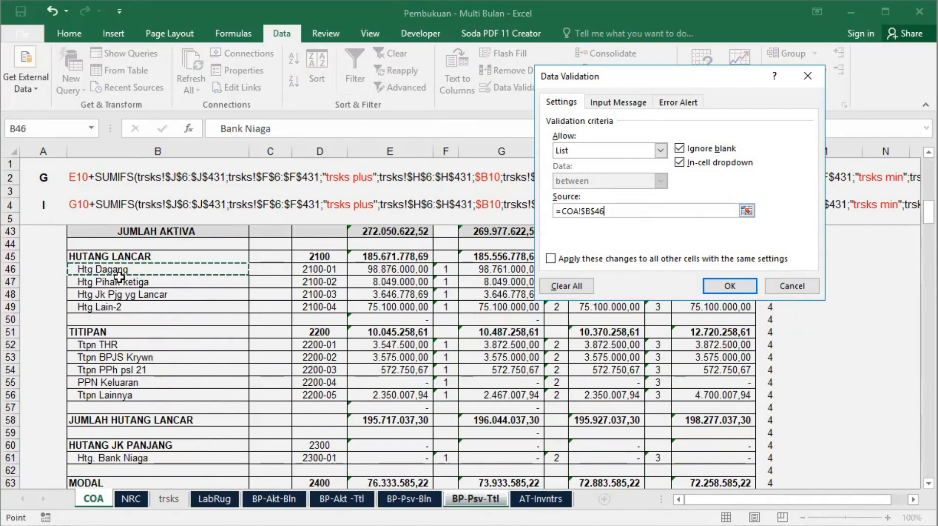
scroll(149, 406, down, 4)
shift+click(155, 393)
click(727, 285)
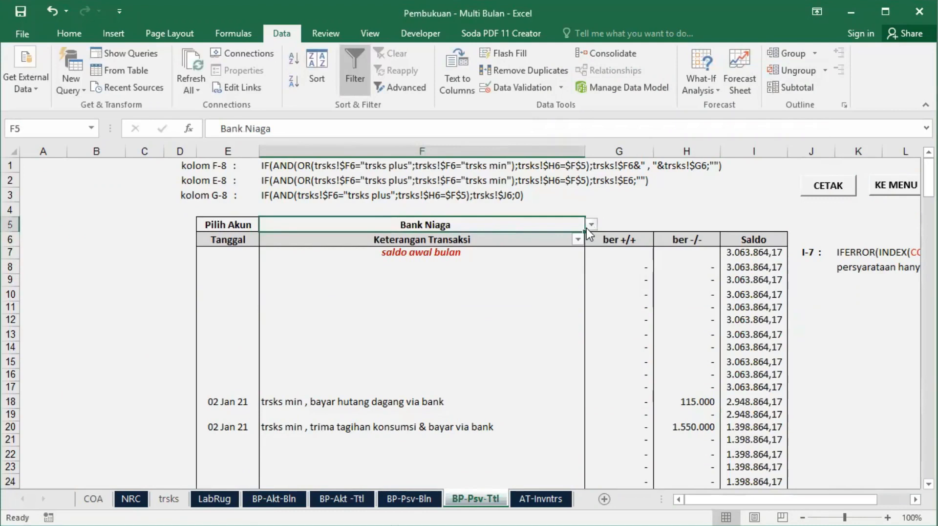
click(591, 224)
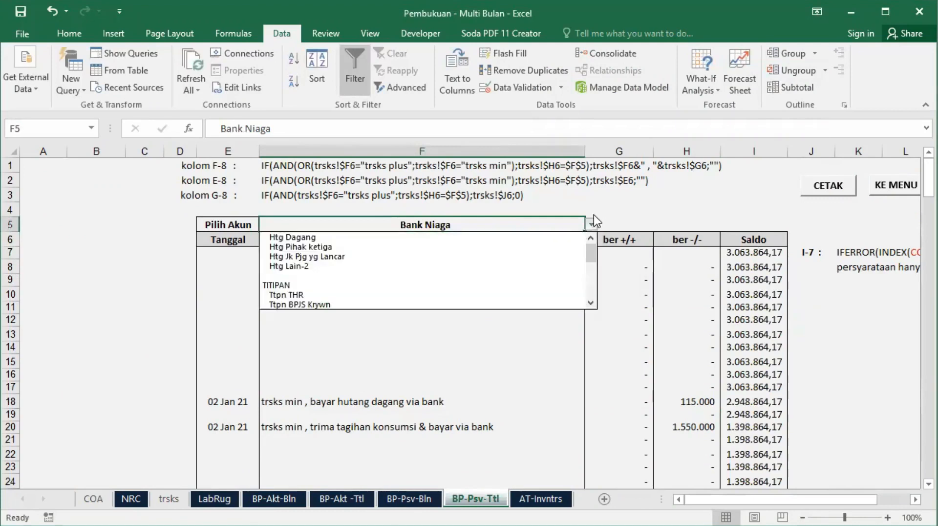
click(332, 237)
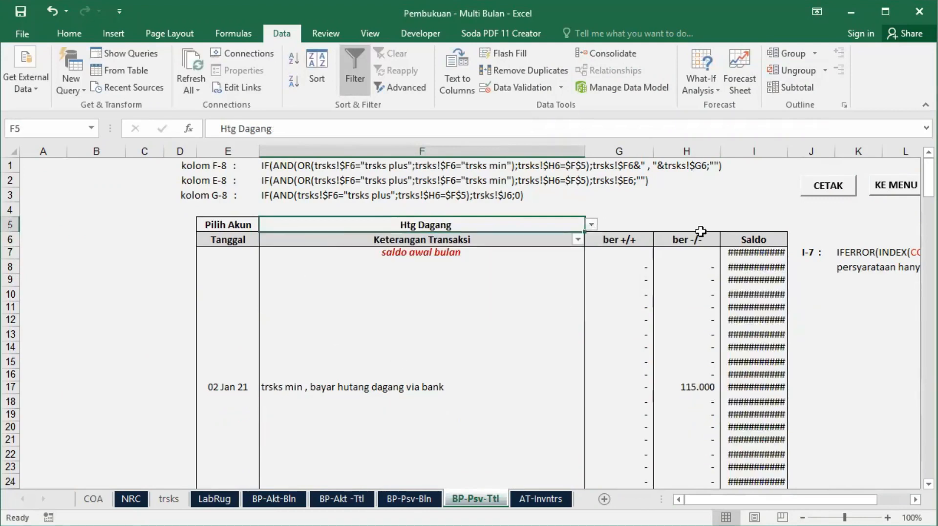
Step: Format Saldo cells I7:I10 as thousands-separated numbers without decimals and fill I10 down the rest of the column
drag(757, 250, 757, 294)
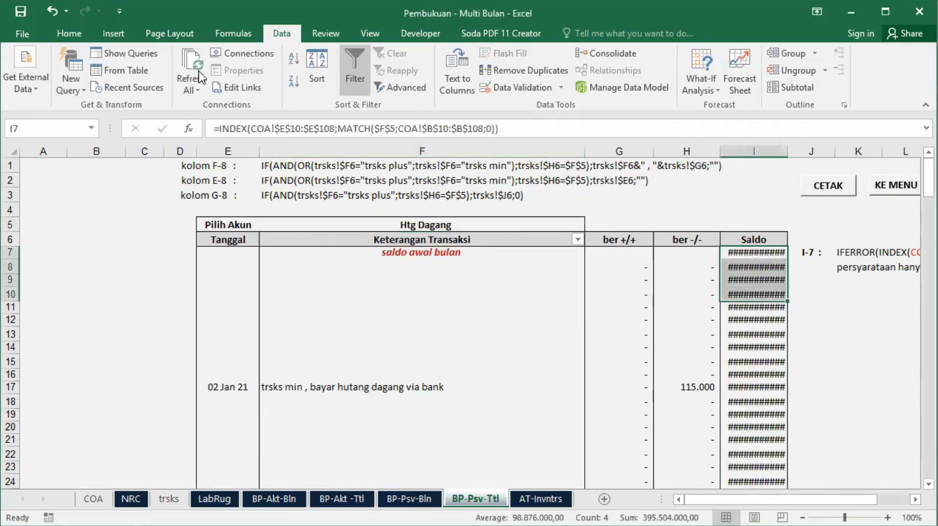
click(86, 32)
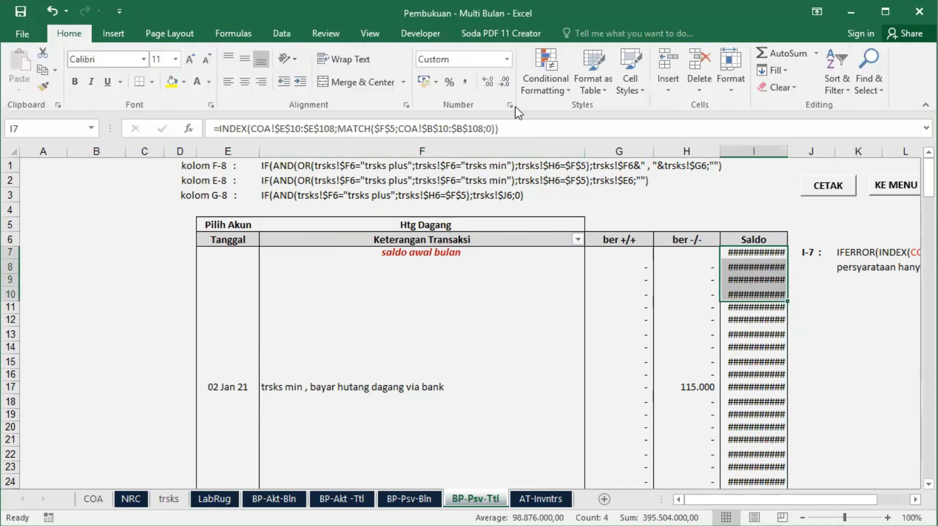
click(465, 82)
click(774, 295)
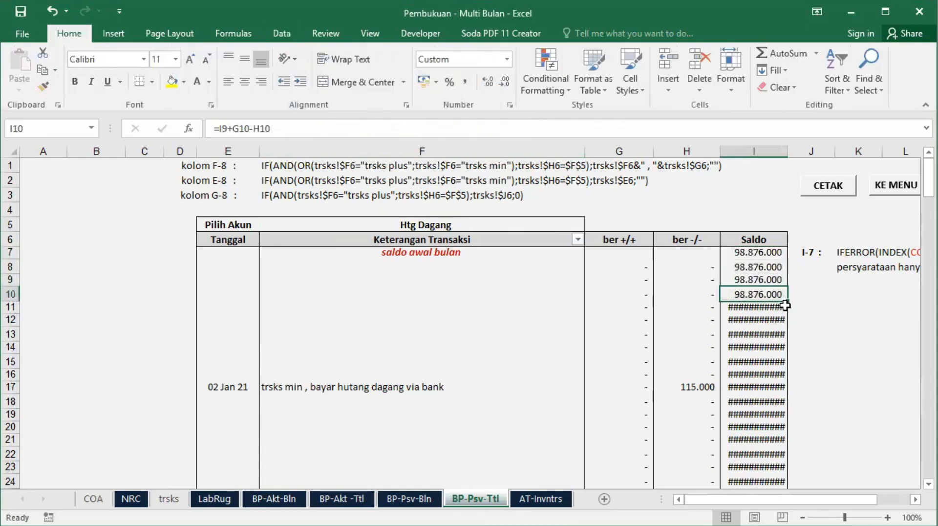
double_click(786, 301)
click(828, 329)
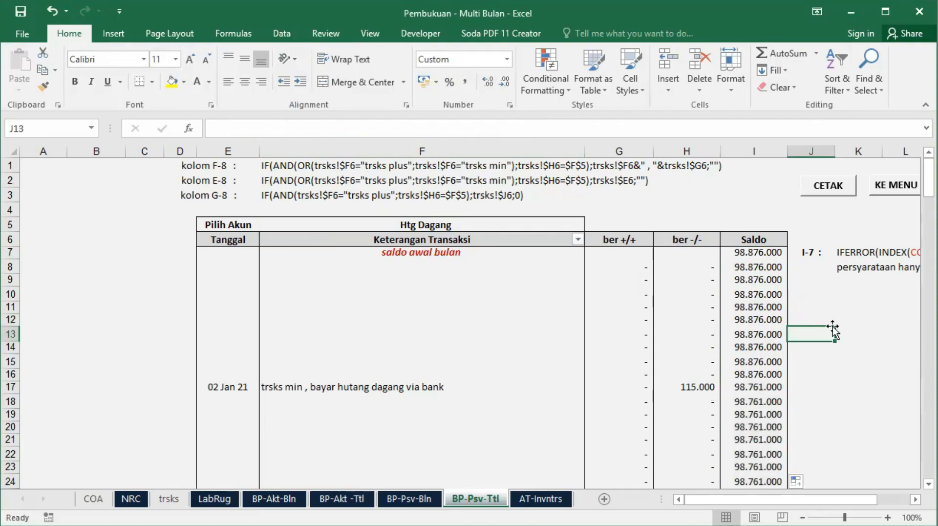
Step: Review the I7 opening-balance formula and the list validation source of account cell F5 on BP-Psv-Ttl
click(430, 225)
click(754, 252)
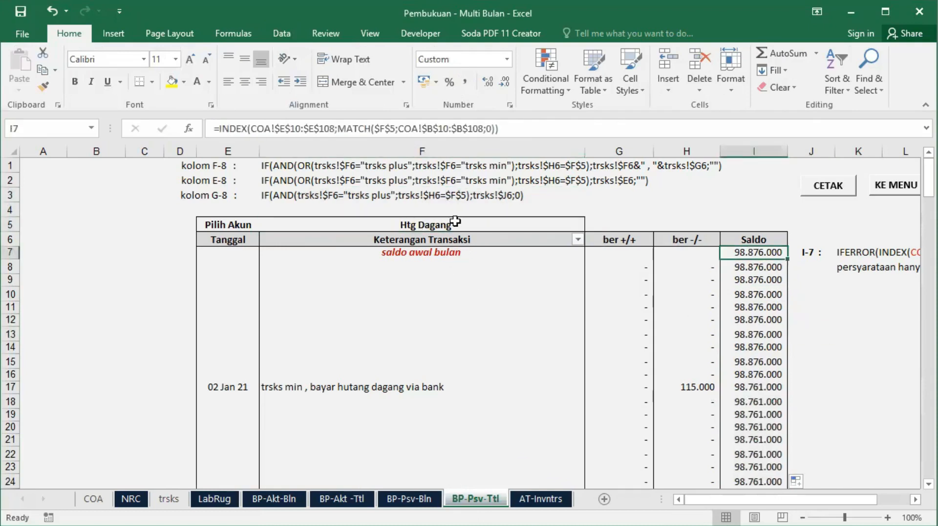
click(430, 223)
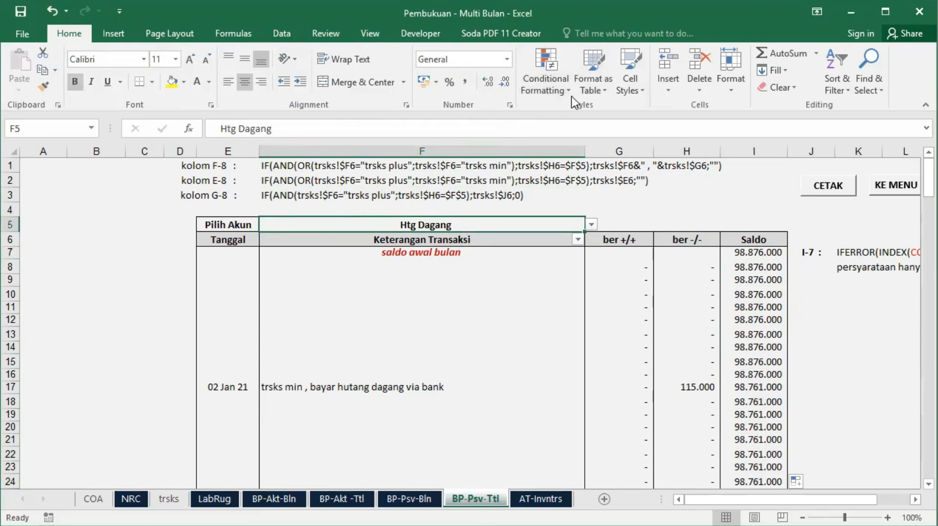
click(281, 32)
click(523, 88)
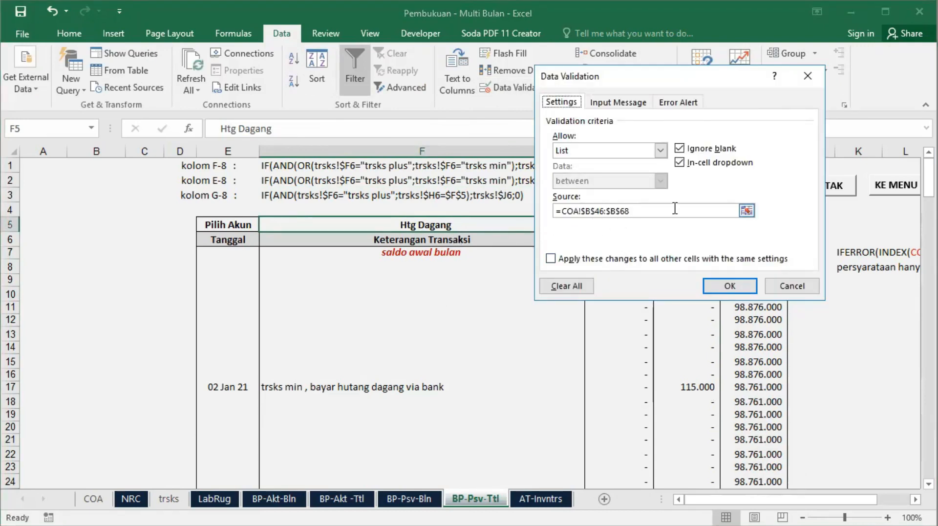
click(733, 286)
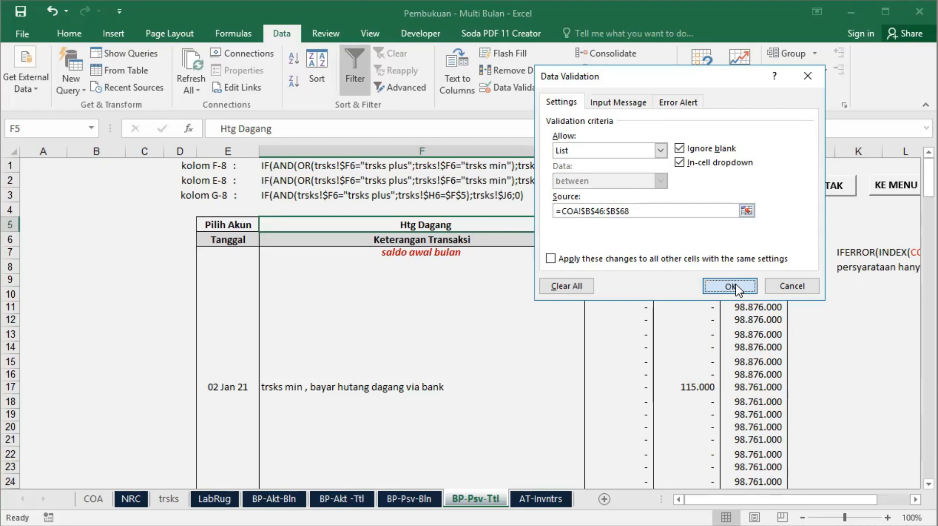
click(757, 253)
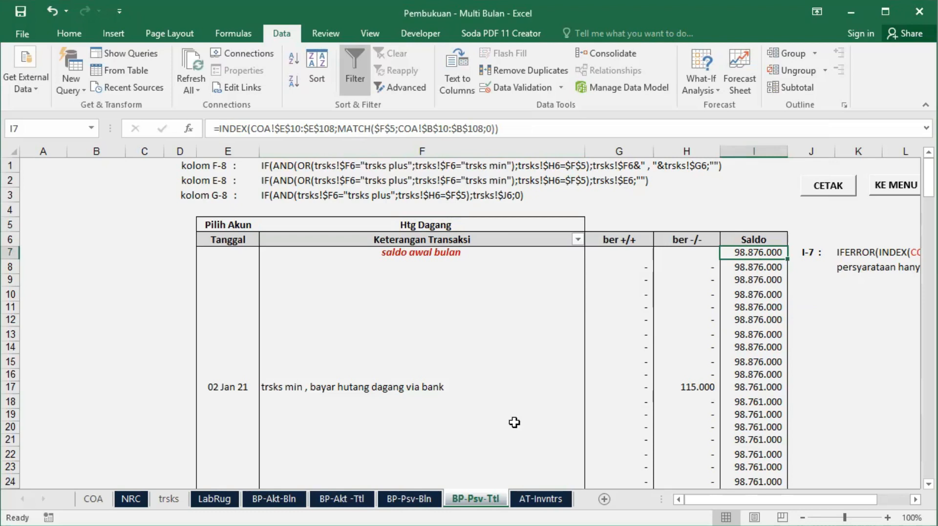
Step: Replace the list validation source of F5 on BP-Psv-Ttl with the COA revenue and expense accounts starting at $B$74, and select I7
click(446, 226)
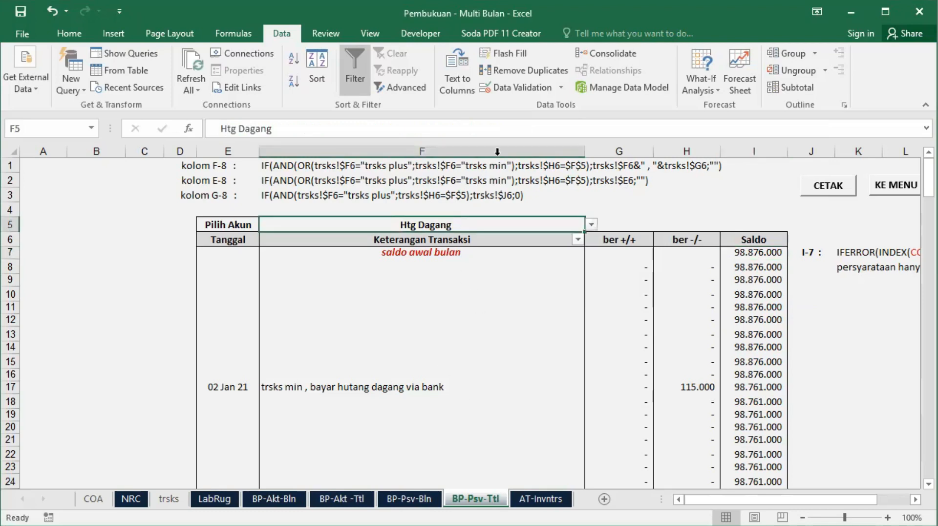
click(521, 88)
click(630, 210)
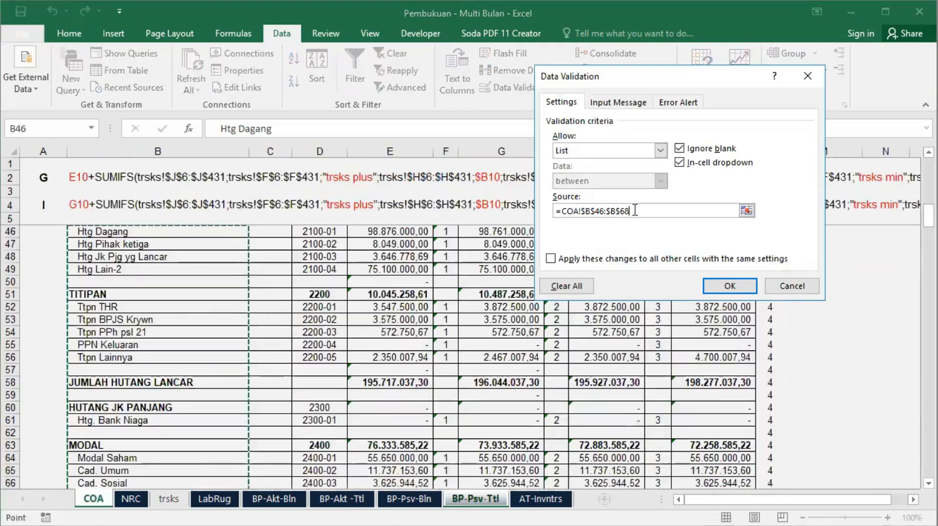
key(BackSpace)
key(BackSpace)
key(BackSpace)
key(BackSpace)
key(BackSpace)
key(BackSpace)
key(BackSpace)
key(BackSpace)
key(BackSpace)
key(BackSpace)
key(BackSpace)
key(BackSpace)
key(BackSpace)
key(BackSpace)
key(BackSpace)
key(BackSpace)
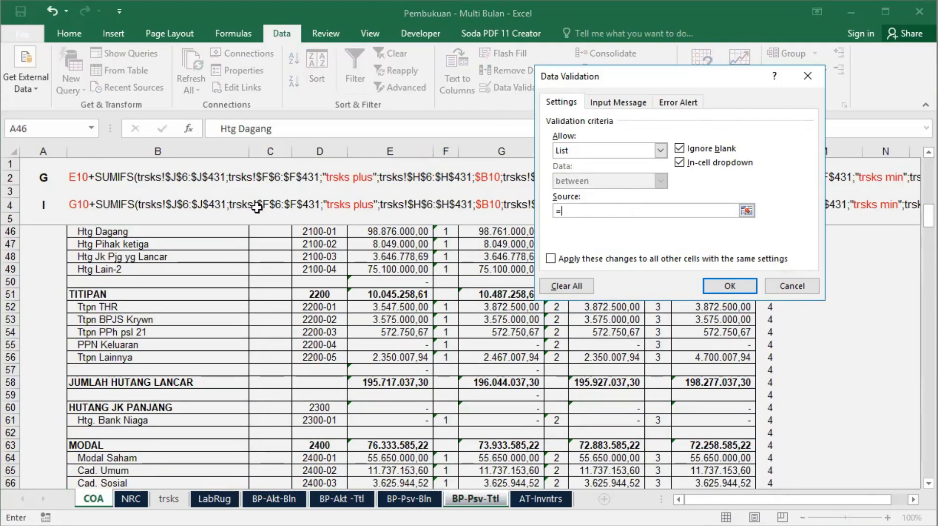
scroll(130, 365, down, 8)
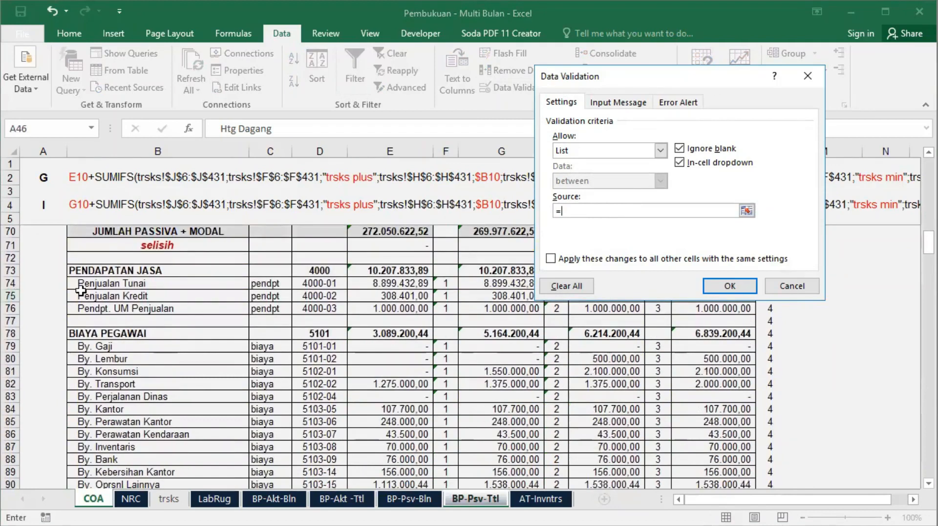
click(116, 286)
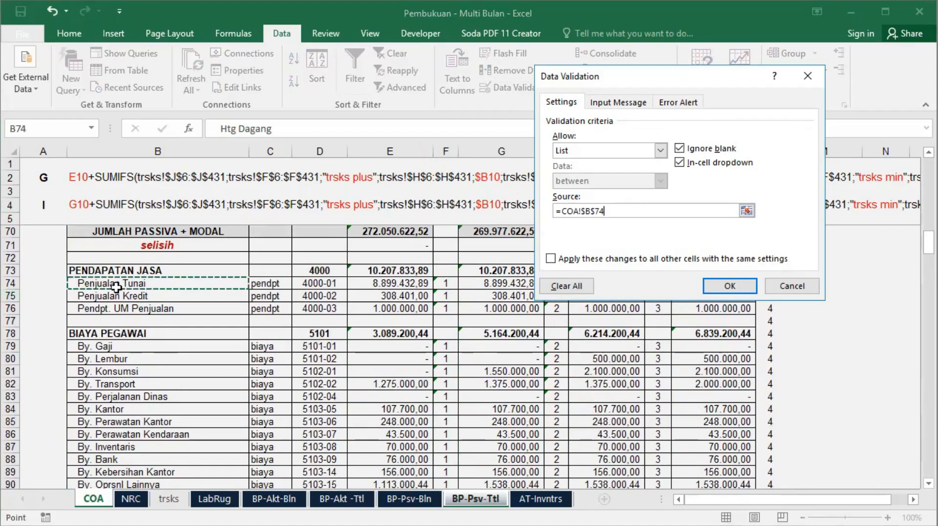
drag(116, 285, 128, 476)
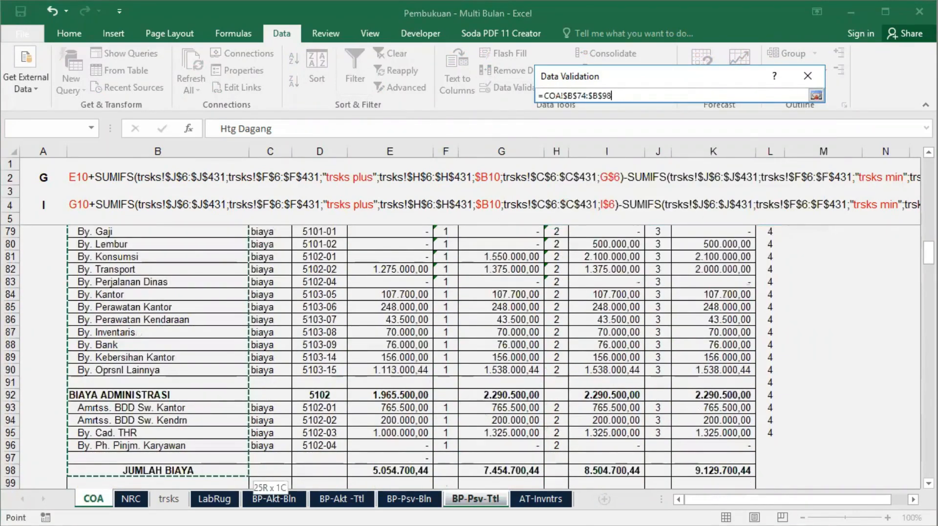
drag(168, 324, 177, 296)
scroll(176, 296, down, 8)
click(727, 284)
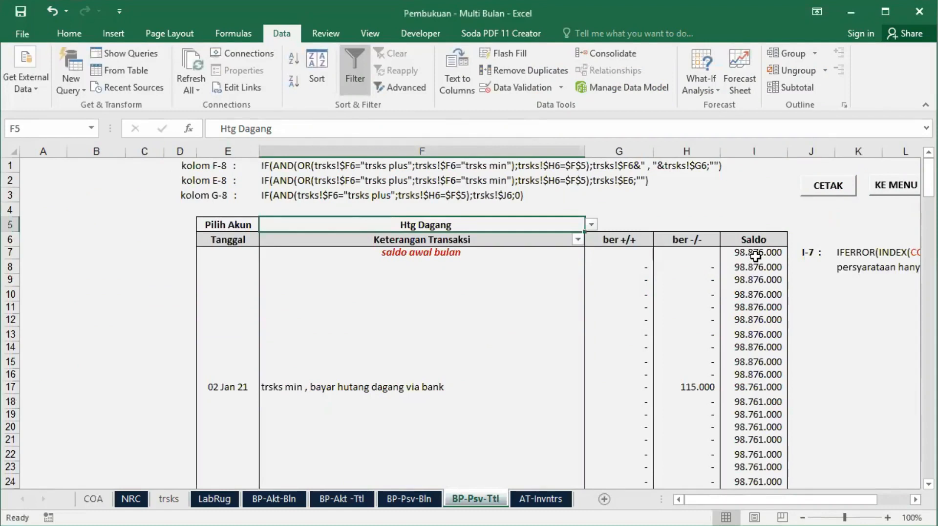
click(753, 252)
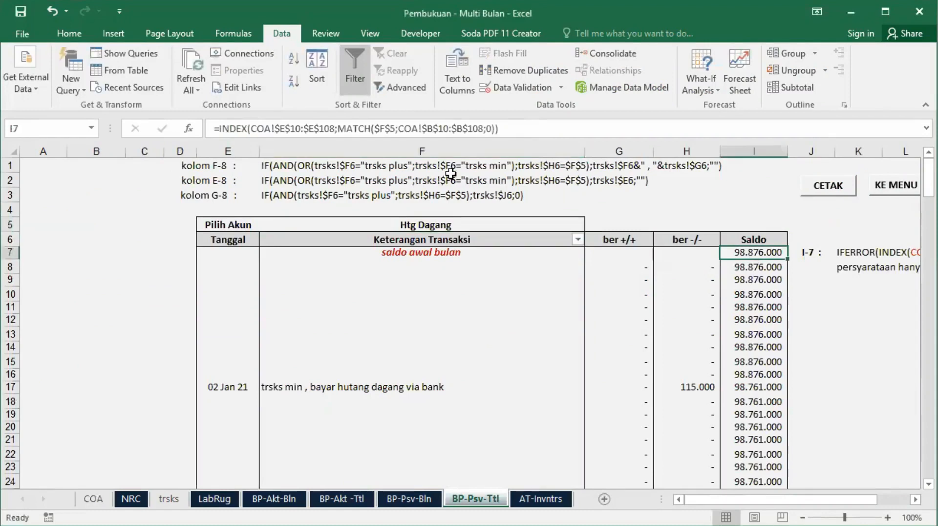
Step: Change the opening-balance formula in I7 on BP-Psv-Ttl to =INDEX(COA!$E$74:$E$108;MATCH($F$5;COA!$B$74:$B$108;0))
click(293, 128)
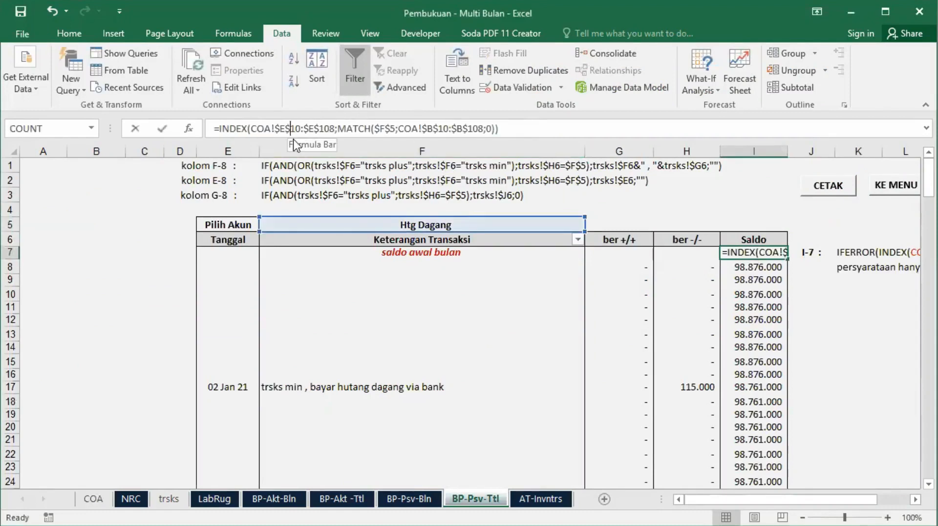
text(74)
key(Delete)
key(Delete)
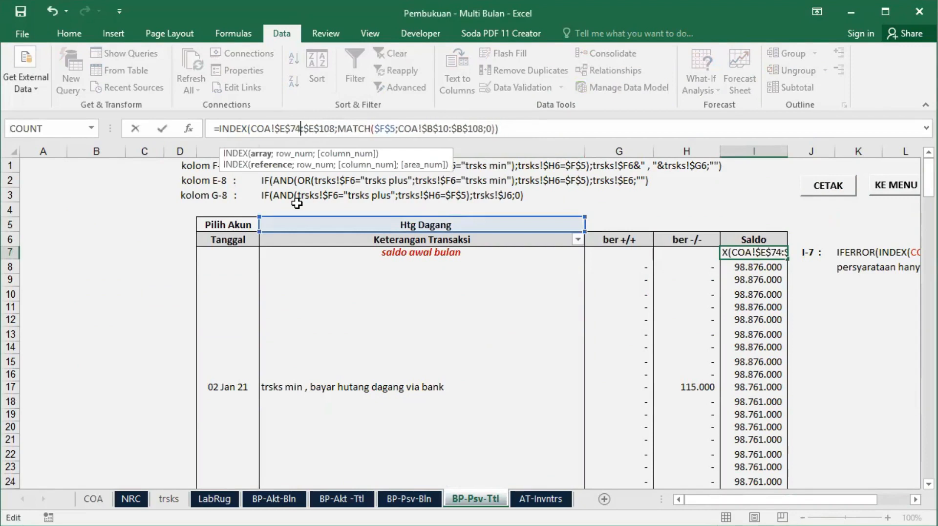
click(446, 128)
key(BackSpace)
key(BackSpace)
text(74)
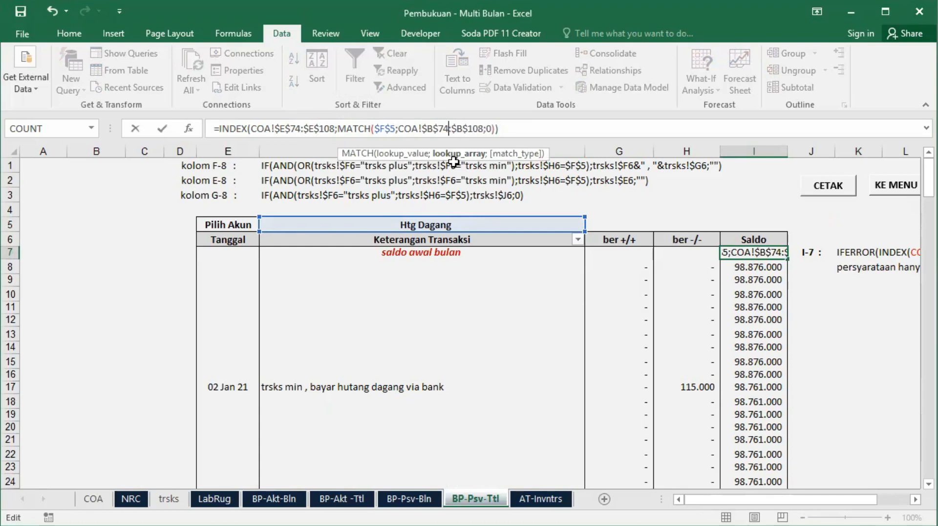
key(Return)
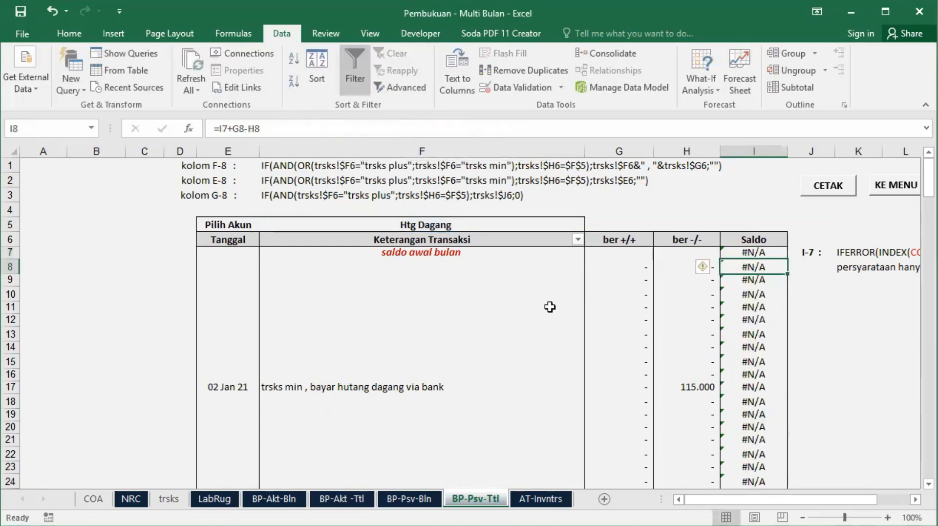
Step: Choose Penjualan Tunai as the account in F5 and check the opening-balance formula in I7
click(516, 223)
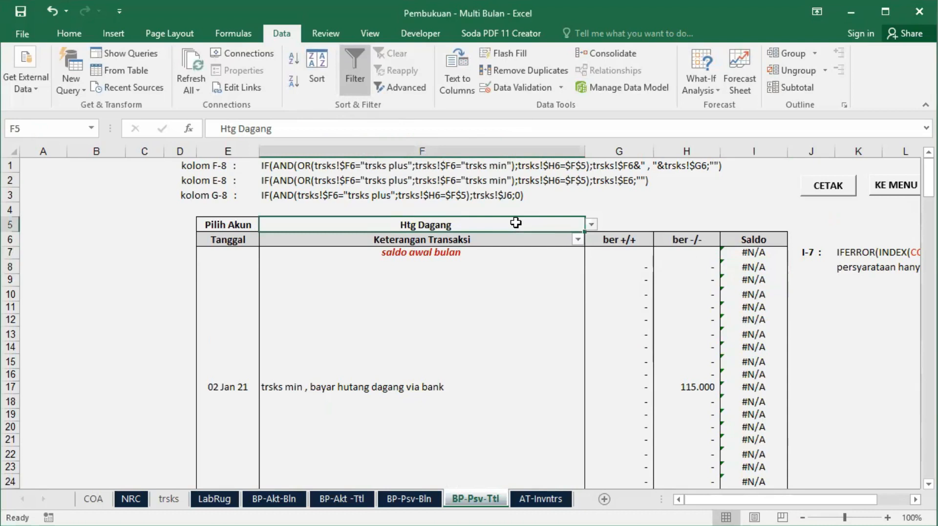
click(591, 226)
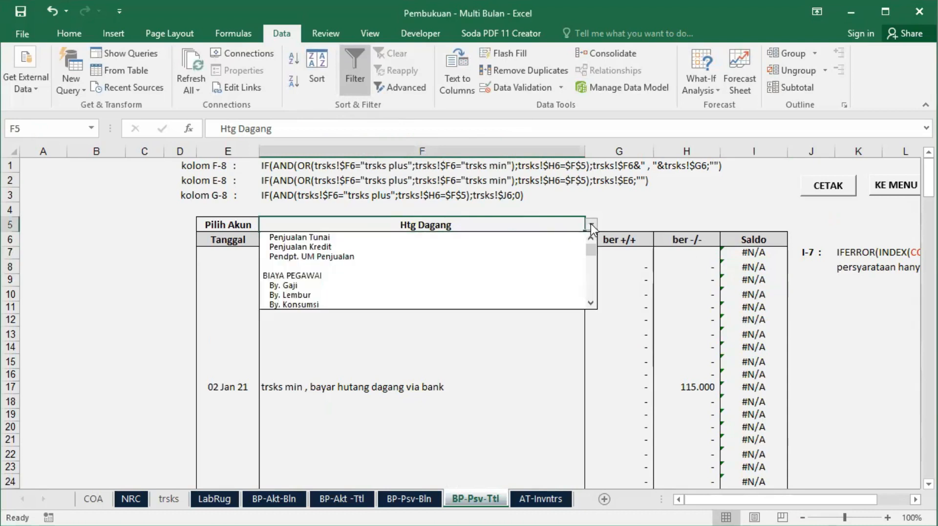
click(376, 238)
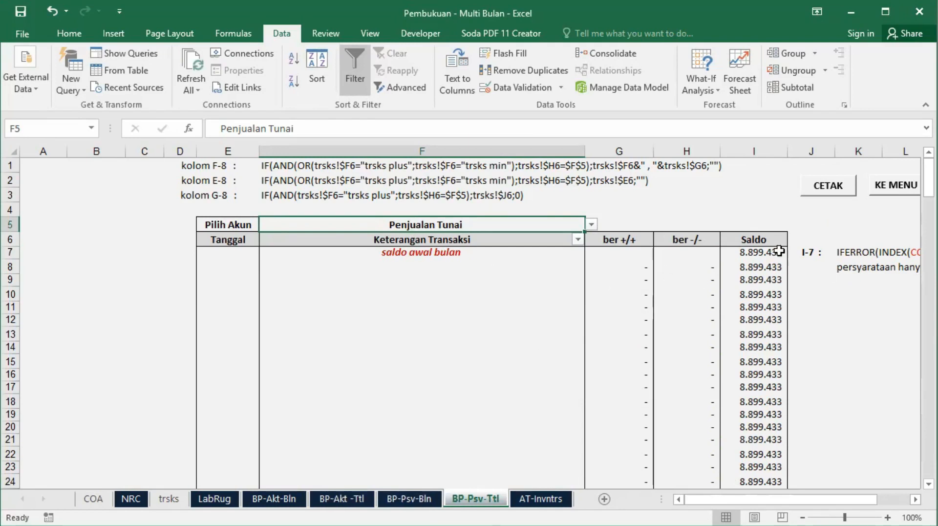
click(754, 253)
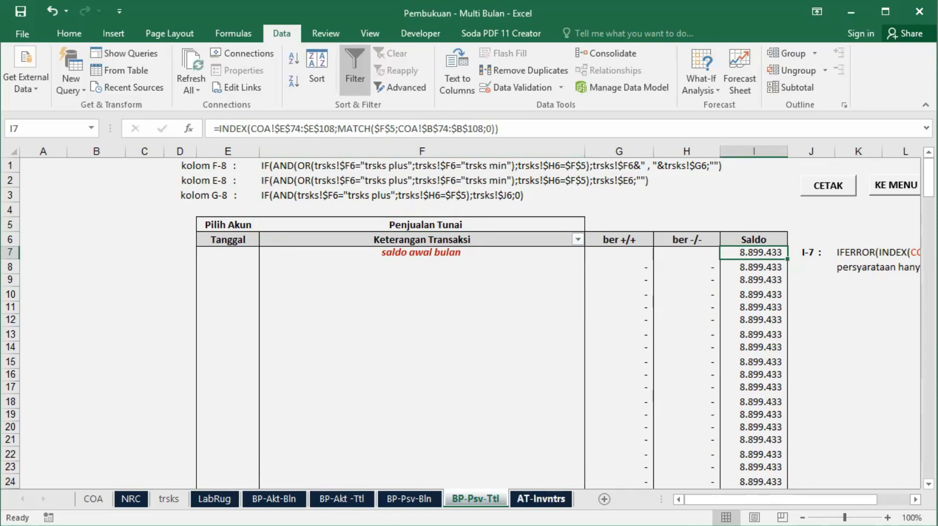
Step: Open the AT-Invntrs sheet and examine the asset name, acquisition date and price entry cells in row 17
click(541, 498)
drag(812, 498, 836, 498)
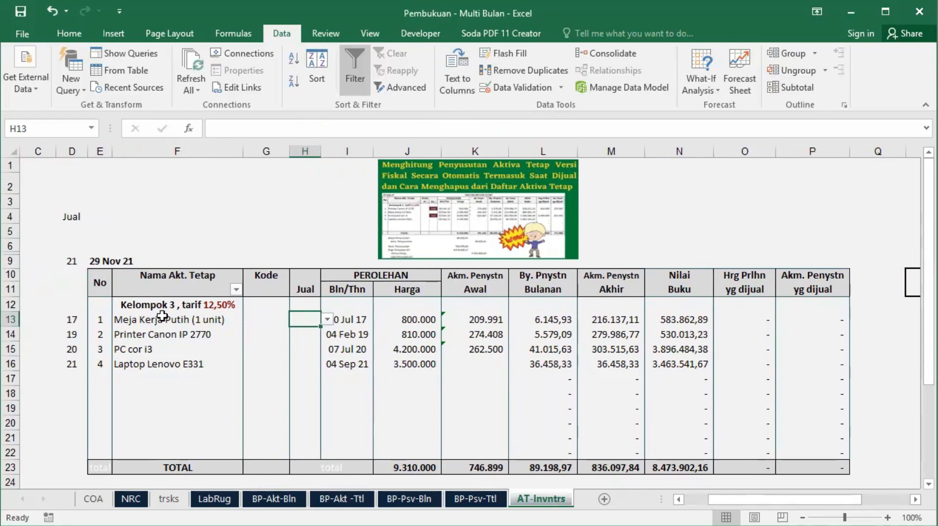
click(151, 374)
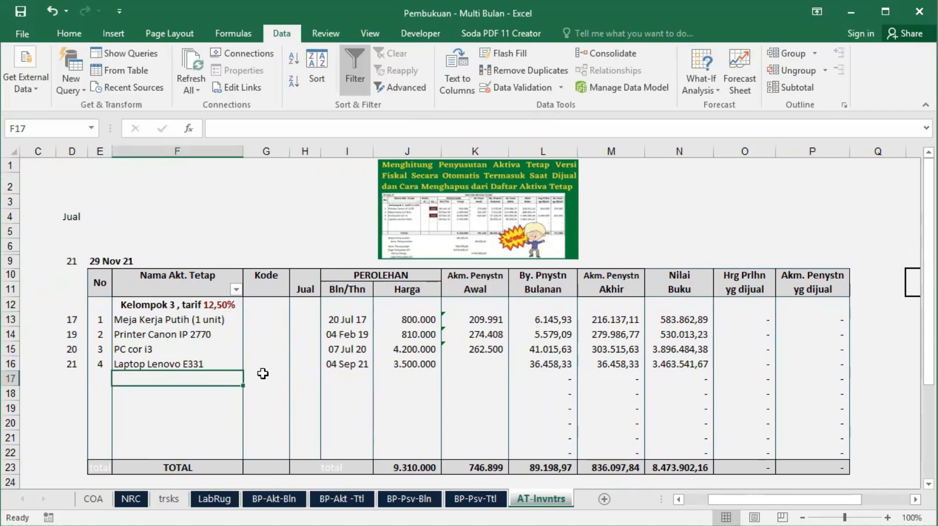
click(341, 375)
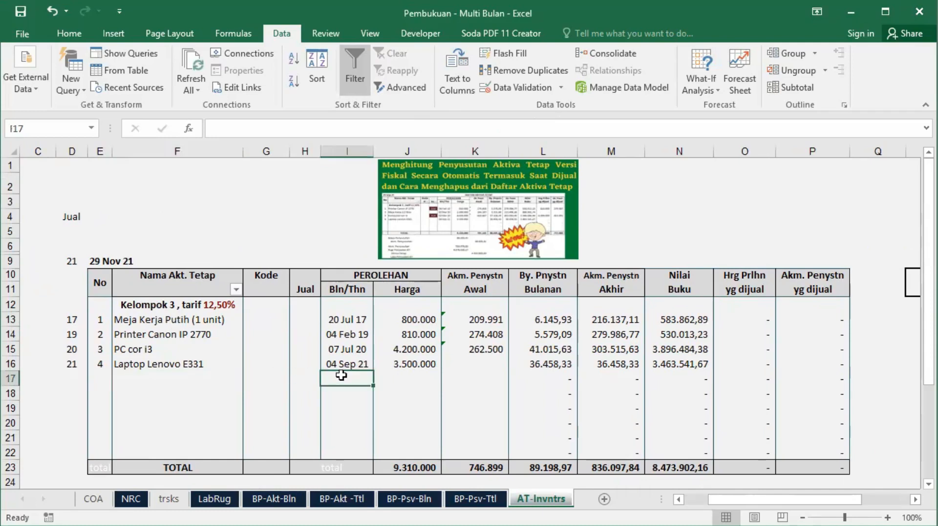
click(407, 376)
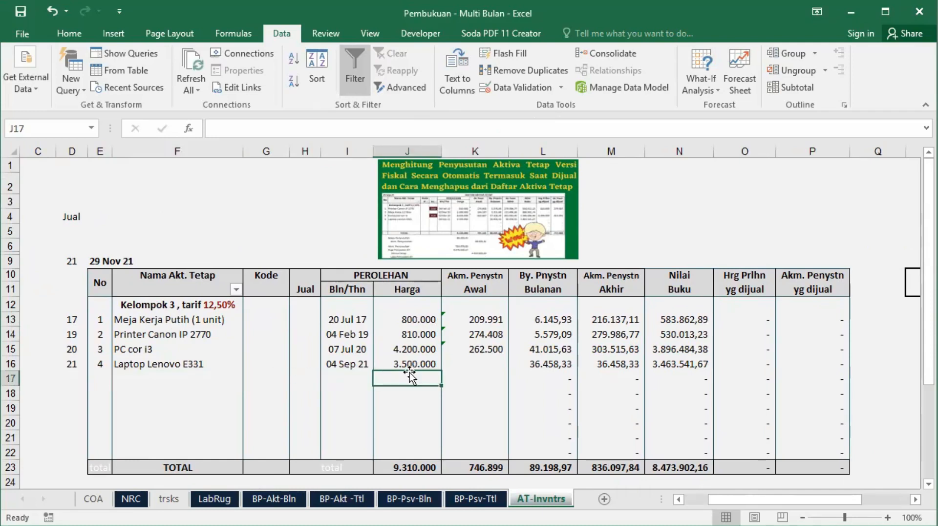